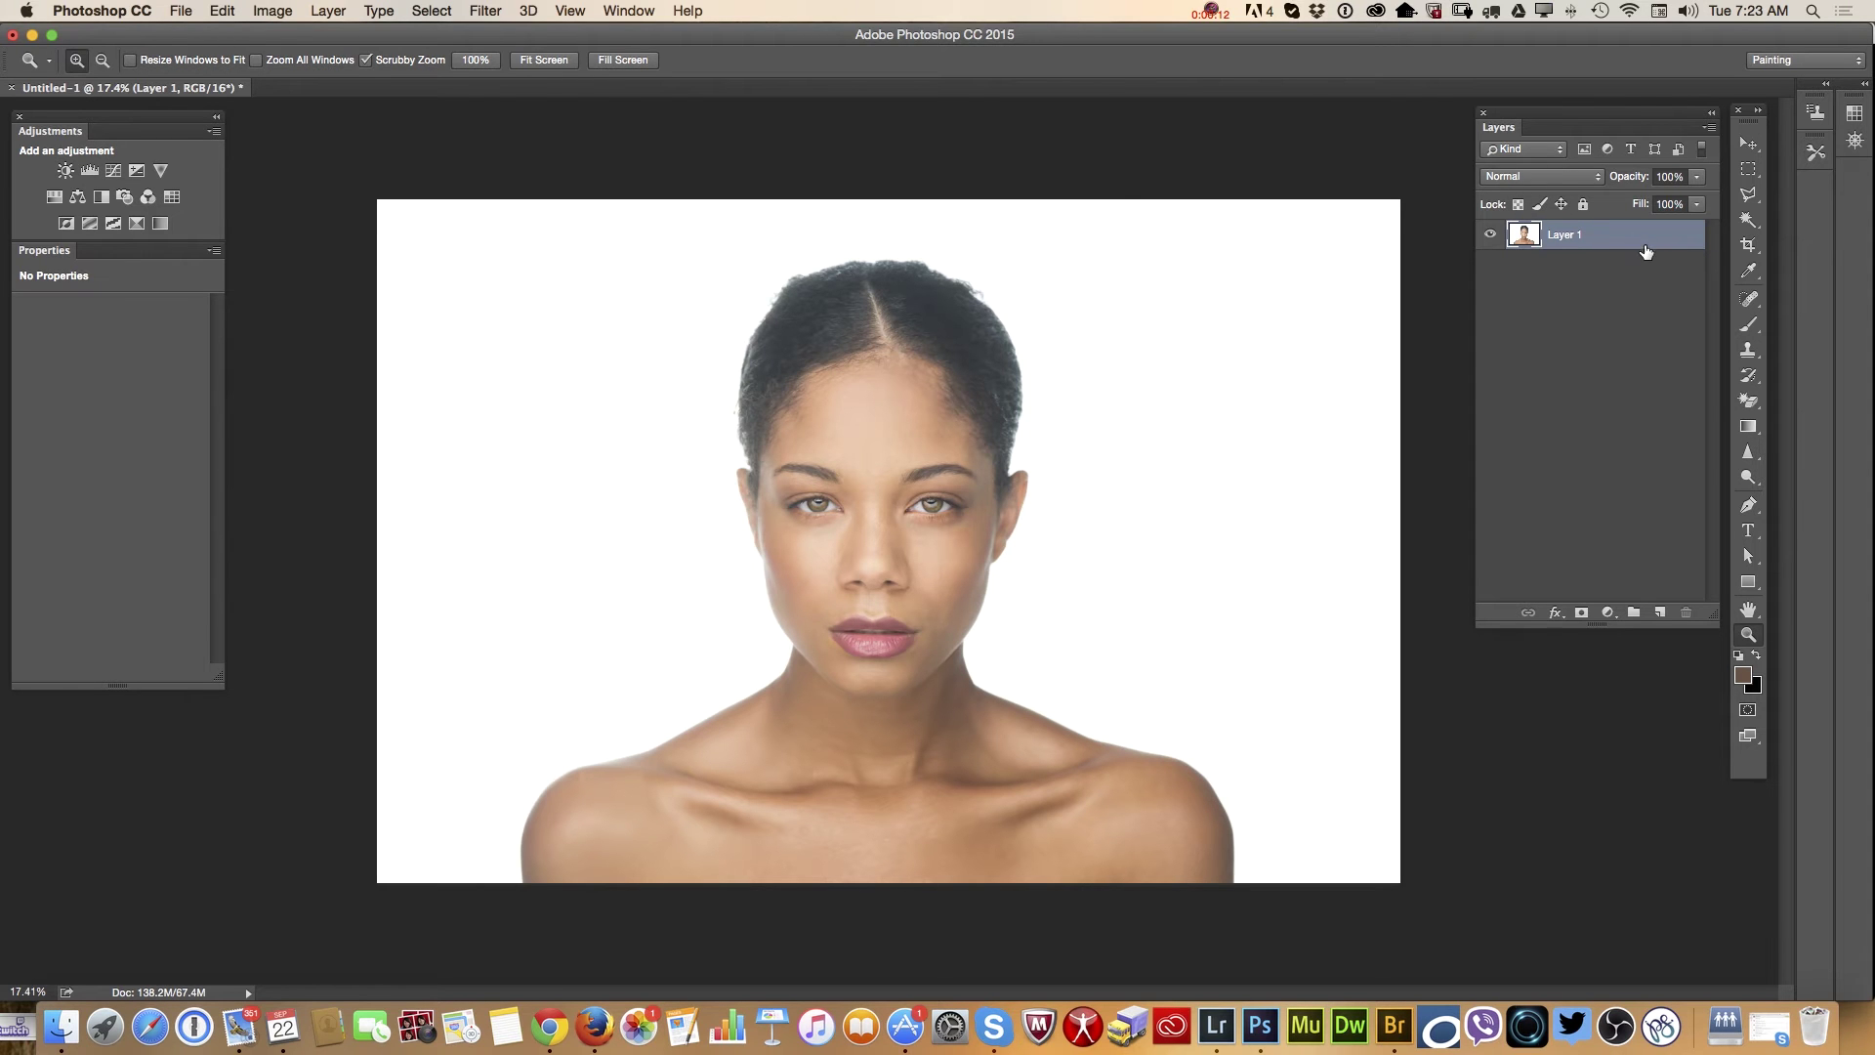
Duplicate the portrait layer, Layer 1
{"action": "left_click_drag", "start_coordinate": [1641, 247], "coordinate": [1660, 613]}
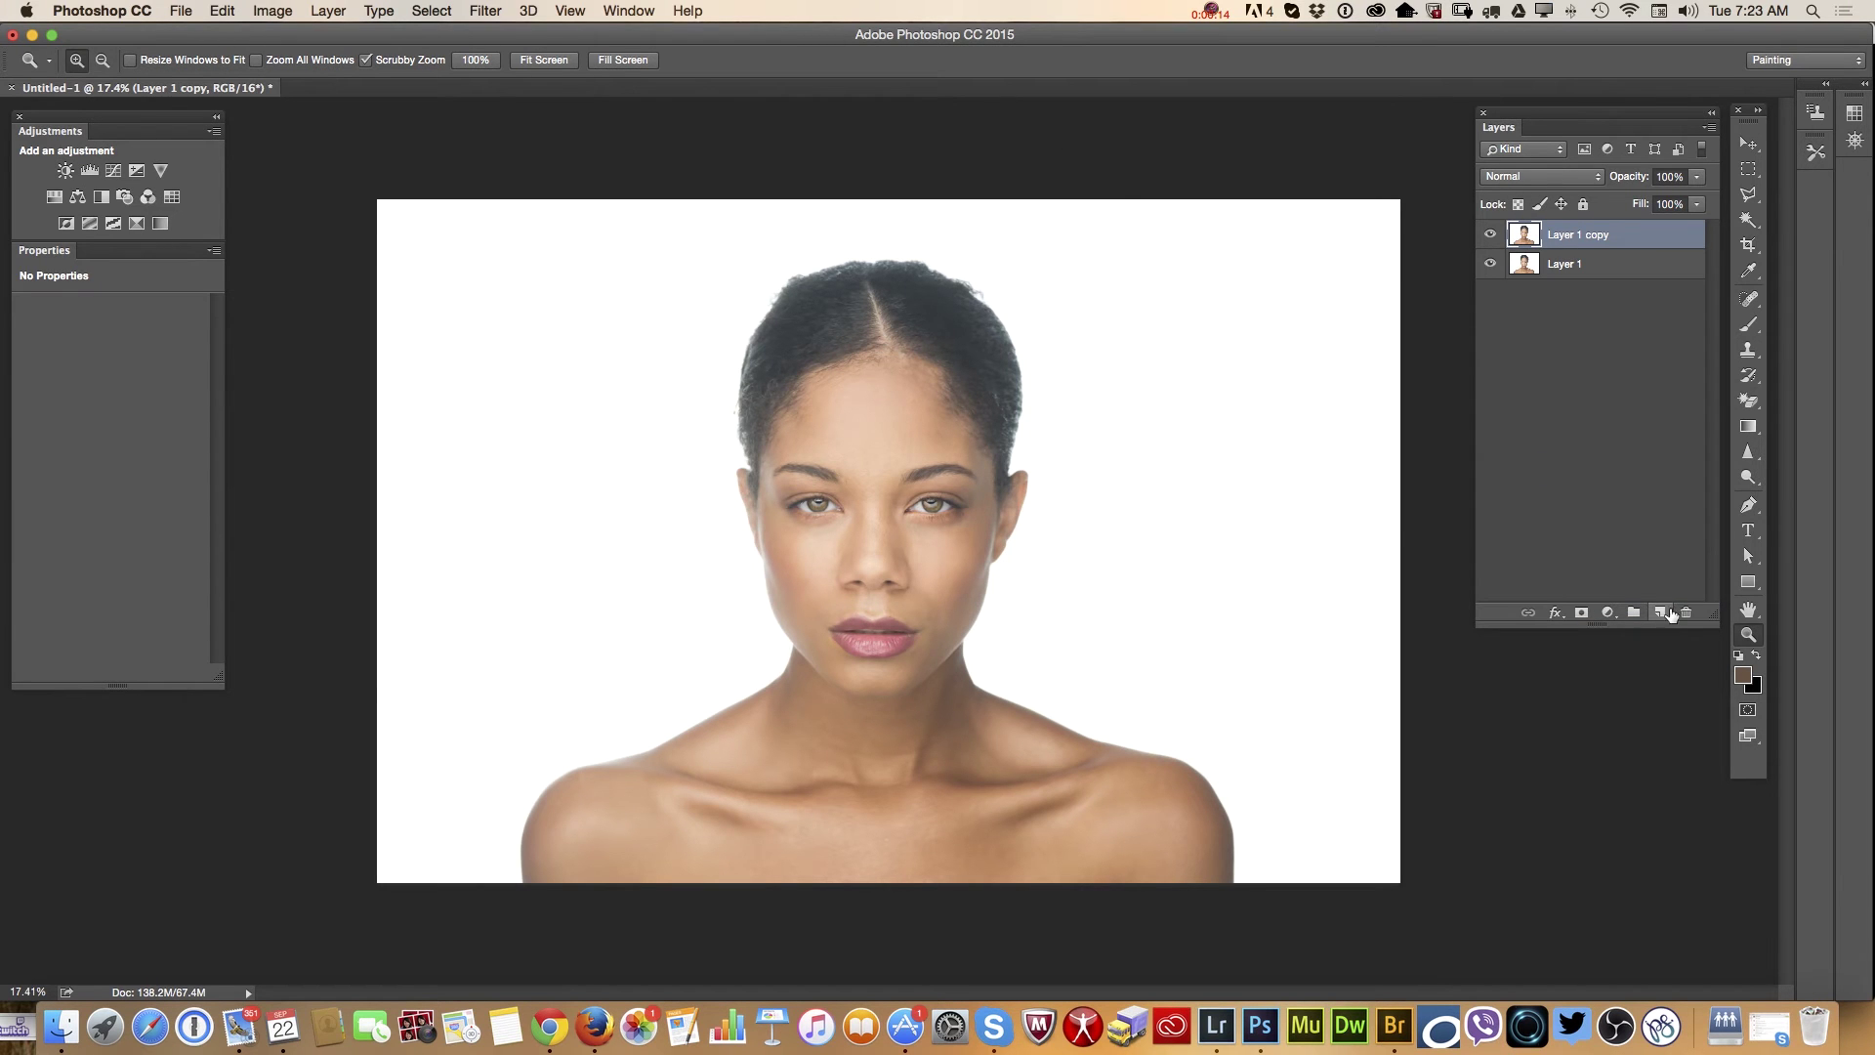
Remove the stray hairs around the image-left eyebrow on the duplicated layer with the Spot Healing Brush in Content-Aware mode
{"action": "left_click_drag", "start_coordinate": [921, 510], "coordinate": [1046, 562]}
{"action": "left_click", "coordinate": [1046, 562], "text": "alt"}
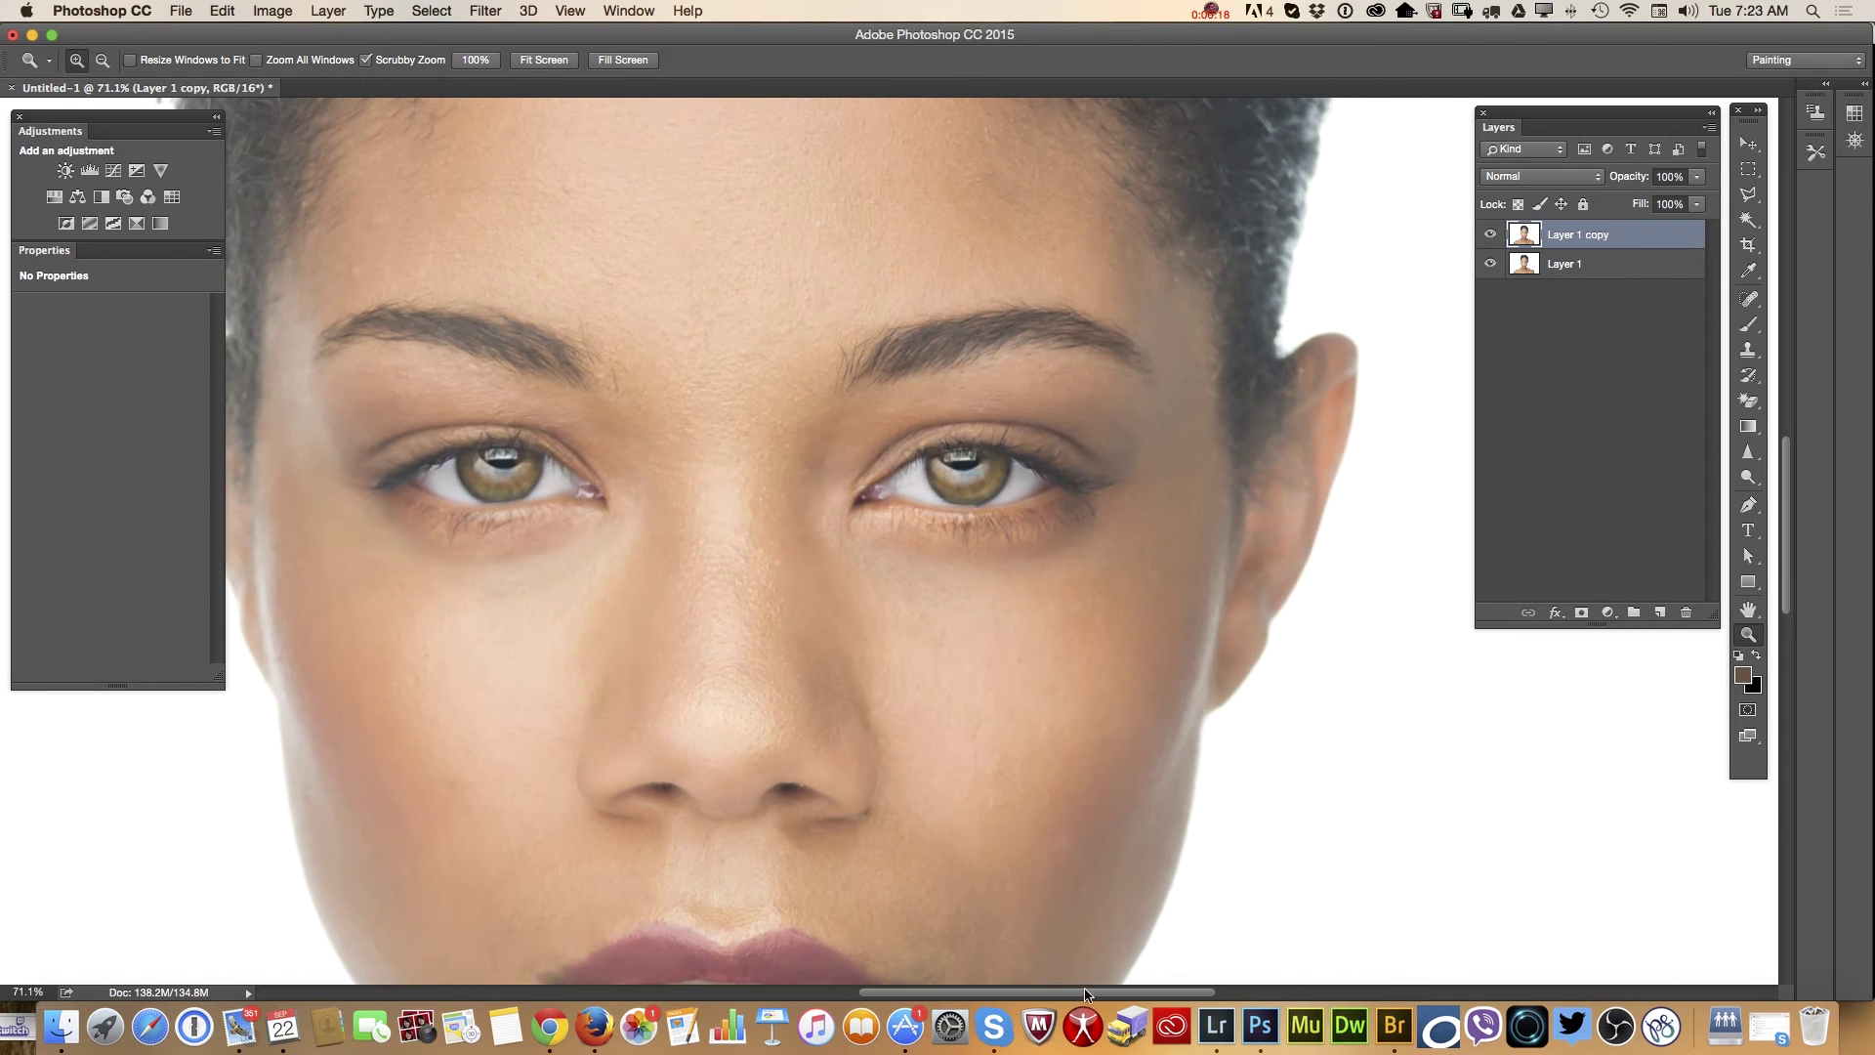
{"action": "scroll", "coordinate": [1088, 1002], "scroll_direction": "left", "scroll_amount": 3}
{"action": "scroll", "coordinate": [1087, 1001], "scroll_direction": "left", "scroll_amount": 5}
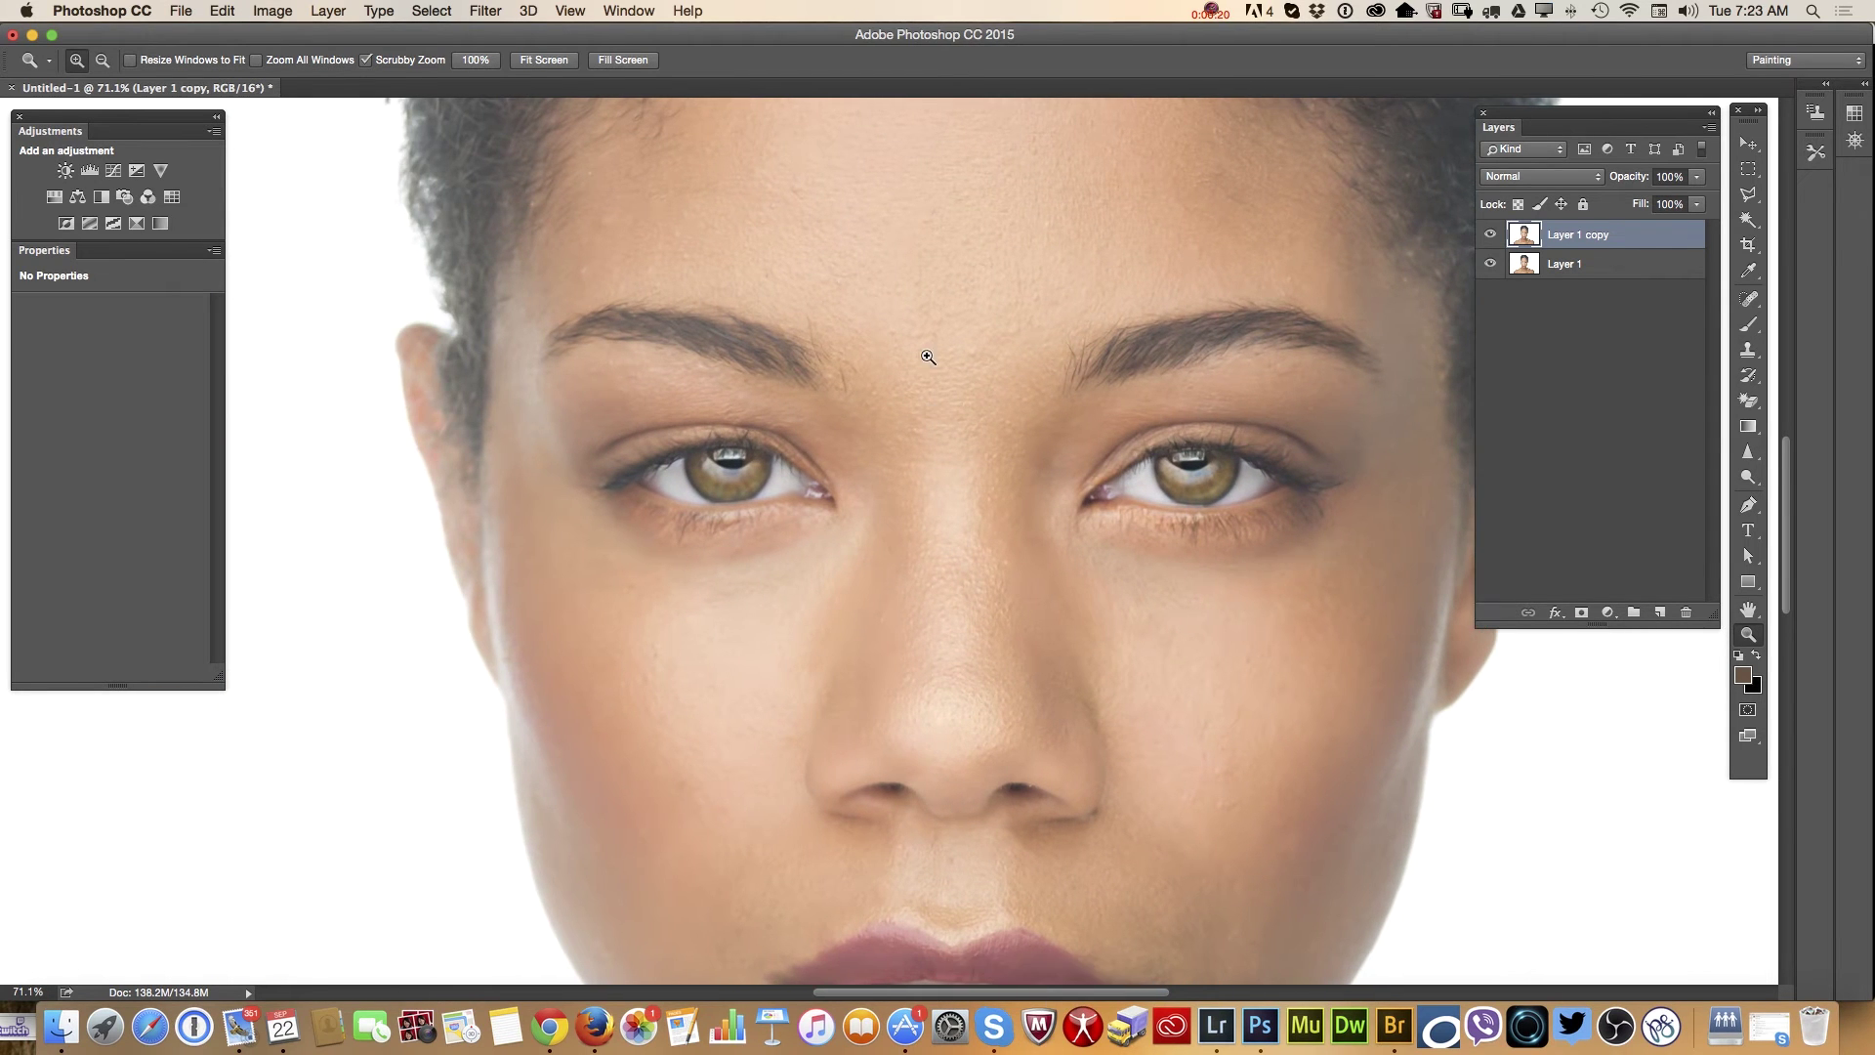
{"action": "left_click_drag", "start_coordinate": [977, 396], "coordinate": [976, 395]}
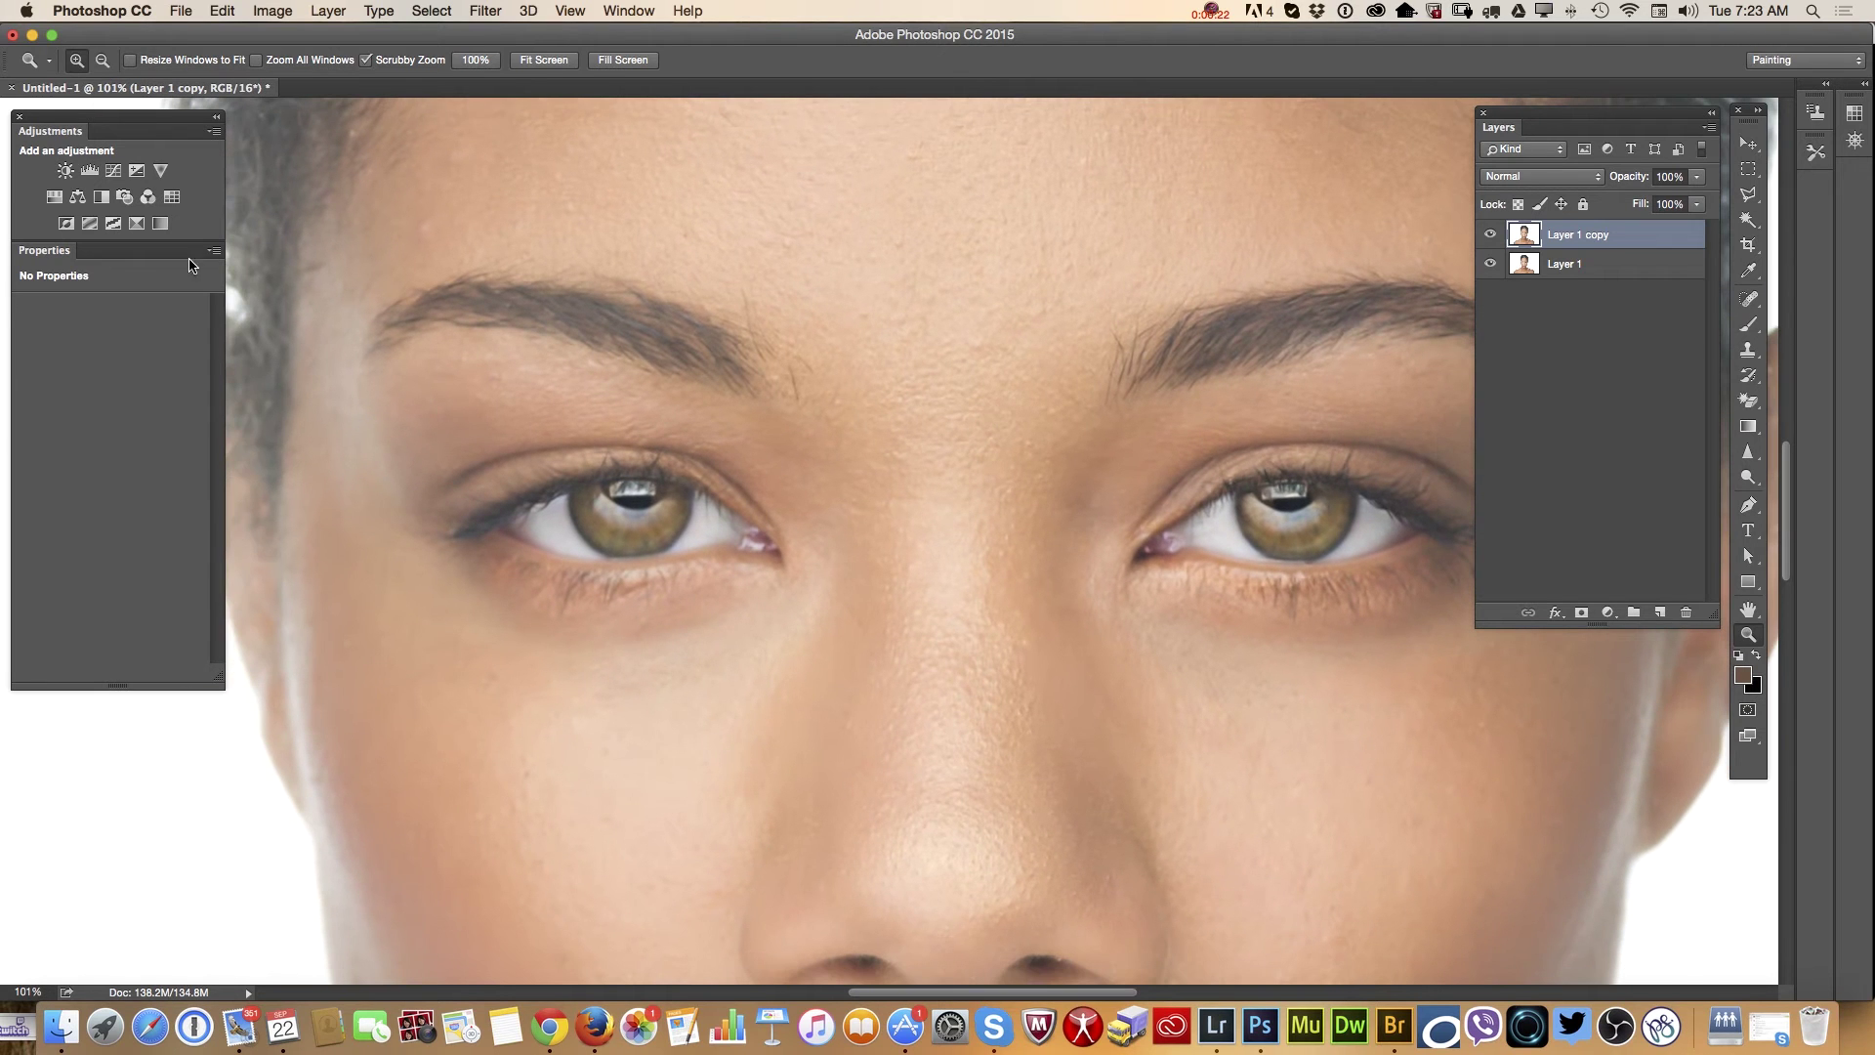
{"action": "left_click", "coordinate": [1754, 304]}
{"action": "left_click", "coordinate": [1755, 304]}
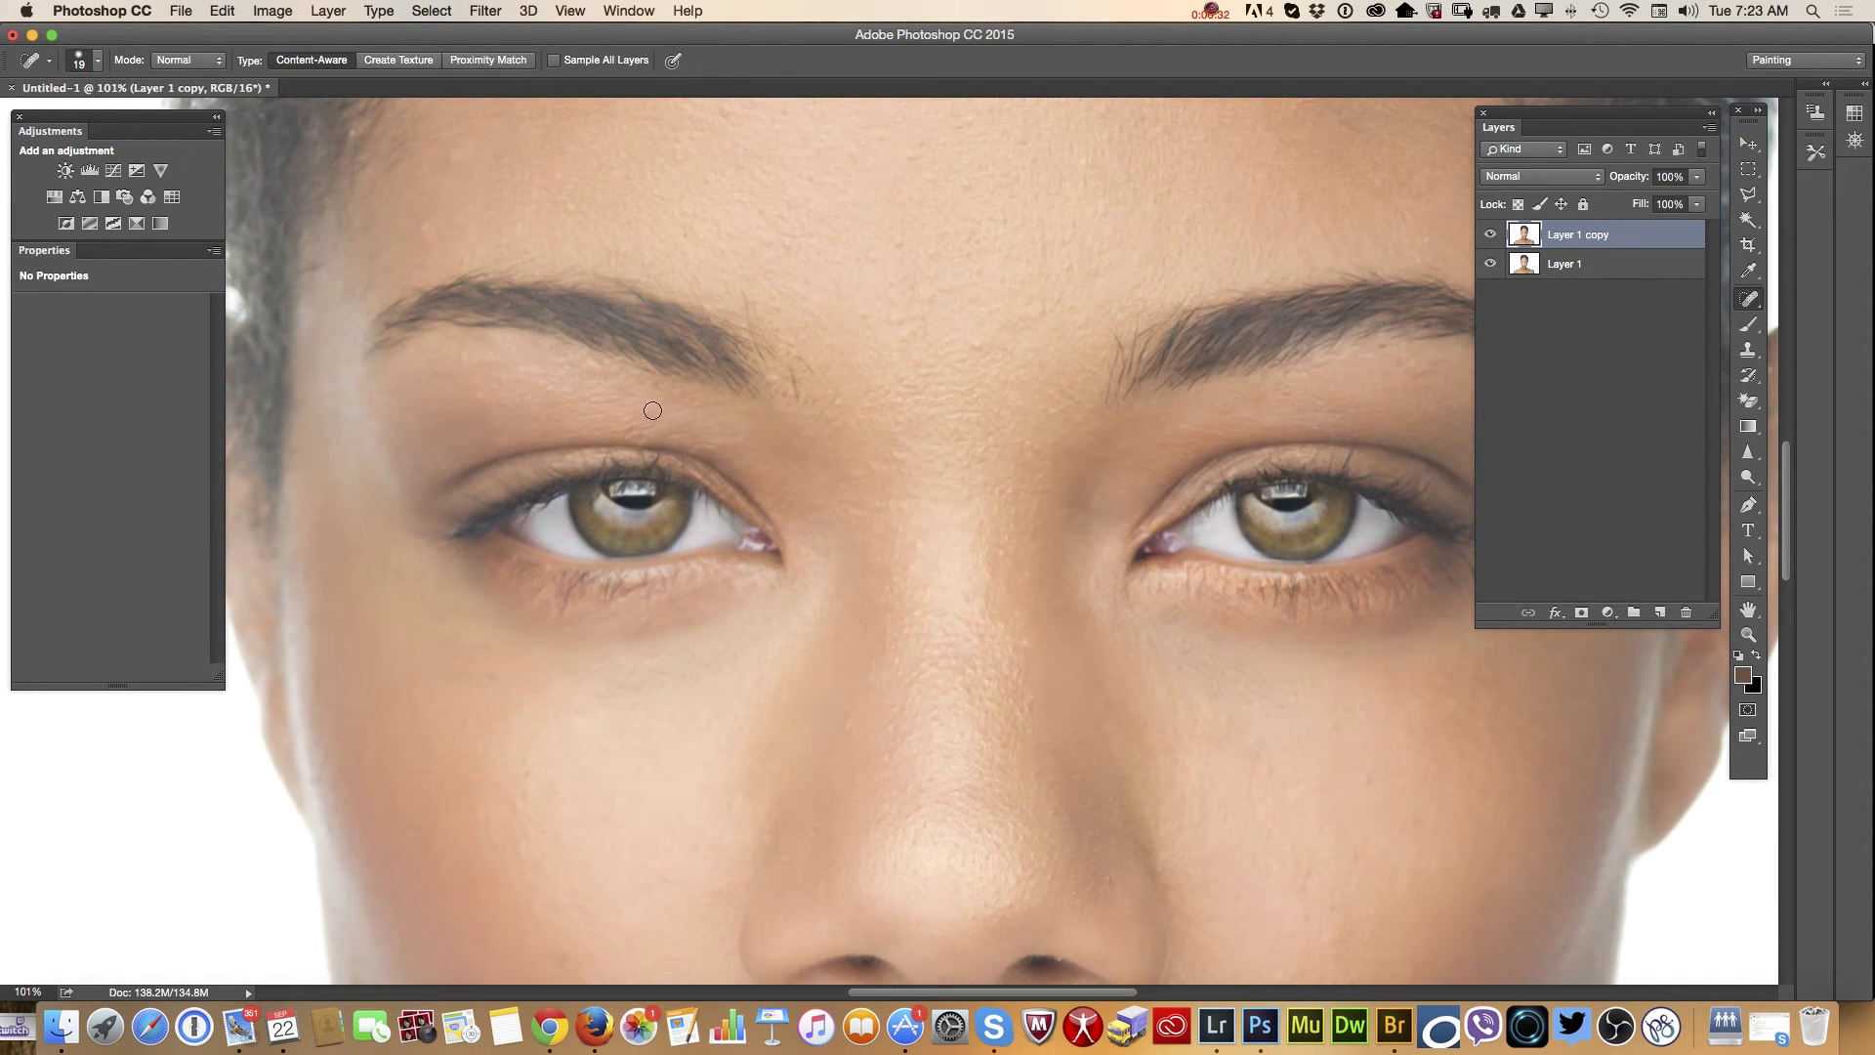
{"action": "left_click_drag", "start_coordinate": [621, 383], "coordinate": [630, 391]}
{"action": "left_click_drag", "start_coordinate": [798, 394], "coordinate": [812, 360]}
{"action": "left_click_drag", "start_coordinate": [748, 296], "coordinate": [747, 327]}
{"action": "mouse_move", "coordinate": [813, 396]}
{"action": "left_mouse_down"}
{"action": "mouse_move", "coordinate": [794, 409]}
{"action": "mouse_move", "coordinate": [802, 337]}
{"action": "left_mouse_up"}
{"action": "left_click_drag", "start_coordinate": [444, 367], "coordinate": [411, 366]}
{"action": "left_click_drag", "start_coordinate": [319, 275], "coordinate": [291, 272]}
Heal the stray hairs around the image-right eyebrow and the remaining ones below the inner end of the other eyebrow
{"action": "left_click_drag", "start_coordinate": [1270, 402], "coordinate": [1285, 391]}
{"action": "left_click_drag", "start_coordinate": [1381, 350], "coordinate": [1412, 357]}
{"action": "scroll", "coordinate": [1022, 839], "scroll_direction": "right", "scroll_amount": 5}
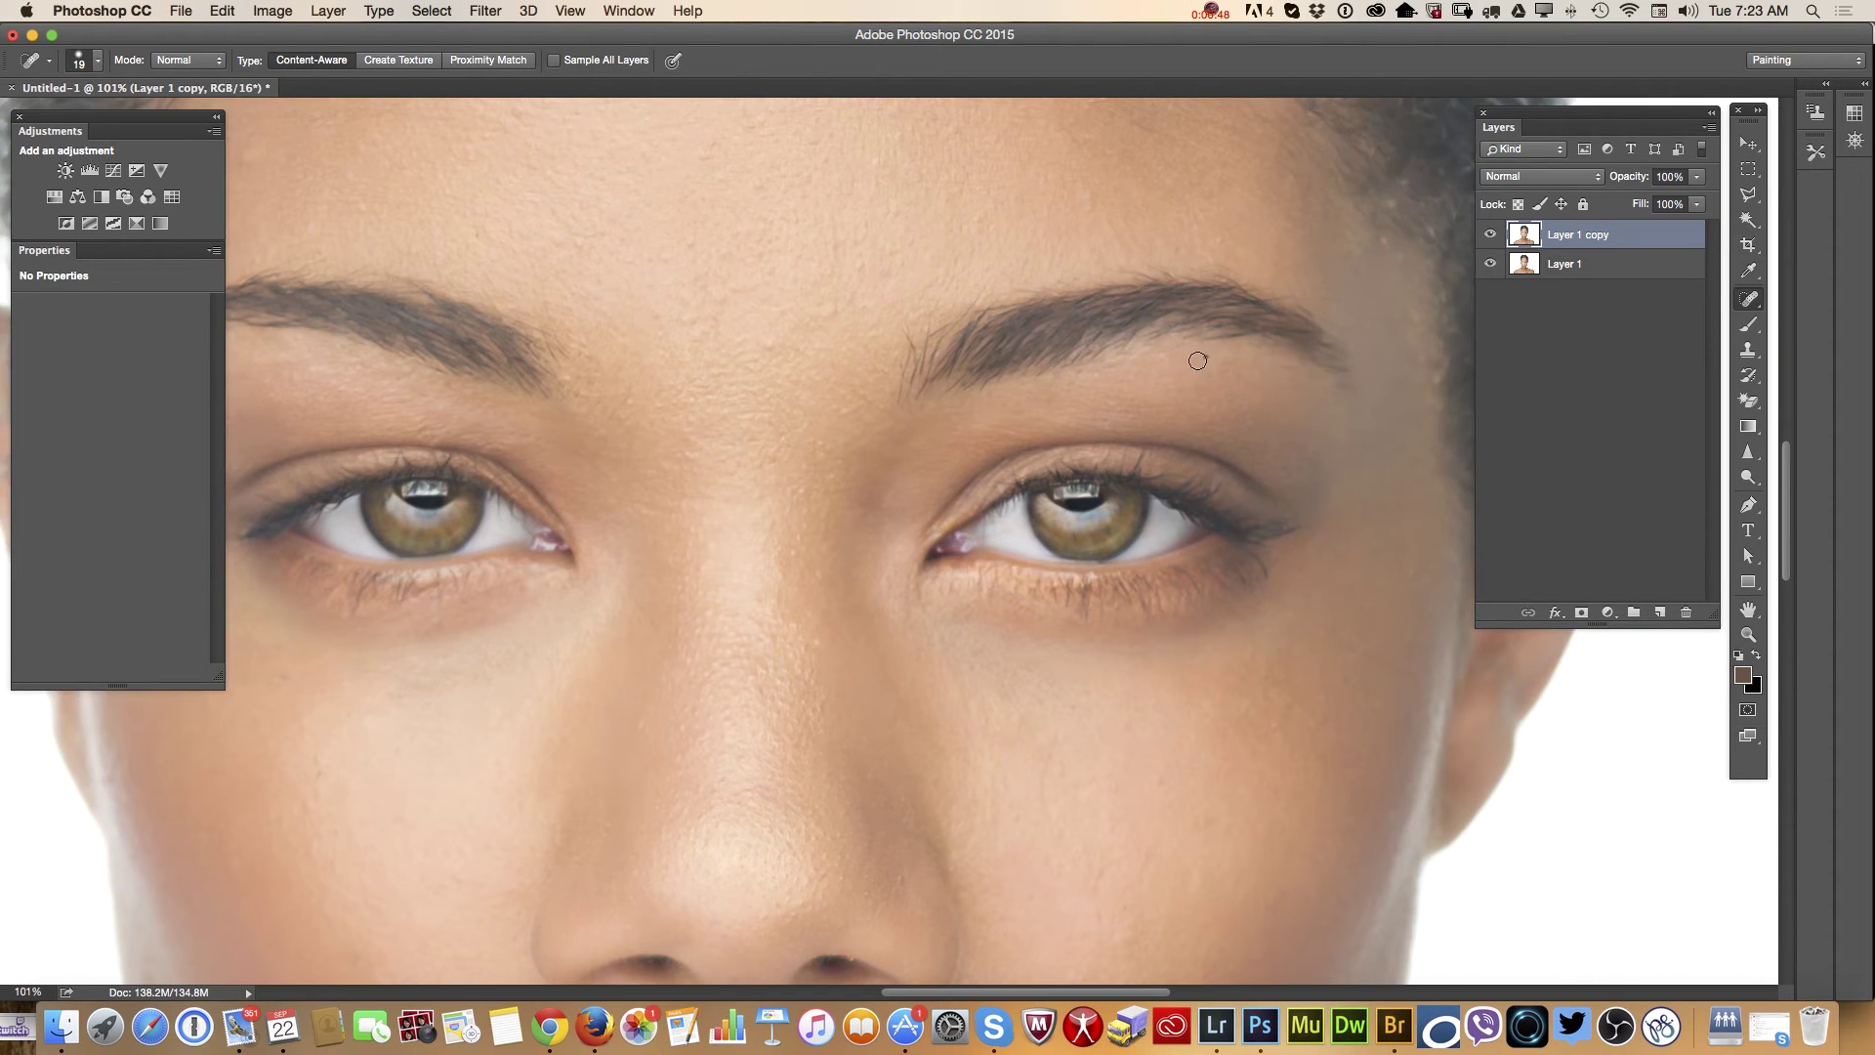
{"action": "mouse_move", "coordinate": [1138, 269]}
{"action": "left_mouse_down"}
{"action": "mouse_move", "coordinate": [1114, 268]}
{"action": "mouse_move", "coordinate": [1177, 278]}
{"action": "left_mouse_up"}
{"action": "left_click_drag", "start_coordinate": [1003, 298], "coordinate": [1032, 291]}
{"action": "left_click_drag", "start_coordinate": [1306, 301], "coordinate": [1276, 291]}
{"action": "left_click_drag", "start_coordinate": [455, 391], "coordinate": [481, 406]}
{"action": "left_click_drag", "start_coordinate": [635, 411], "coordinate": [622, 399]}
Add a new empty layer, sample the skin tone above the image-right eye, and darken the foreground colour to #5c4c3a
{"action": "left_click", "coordinate": [1660, 613]}
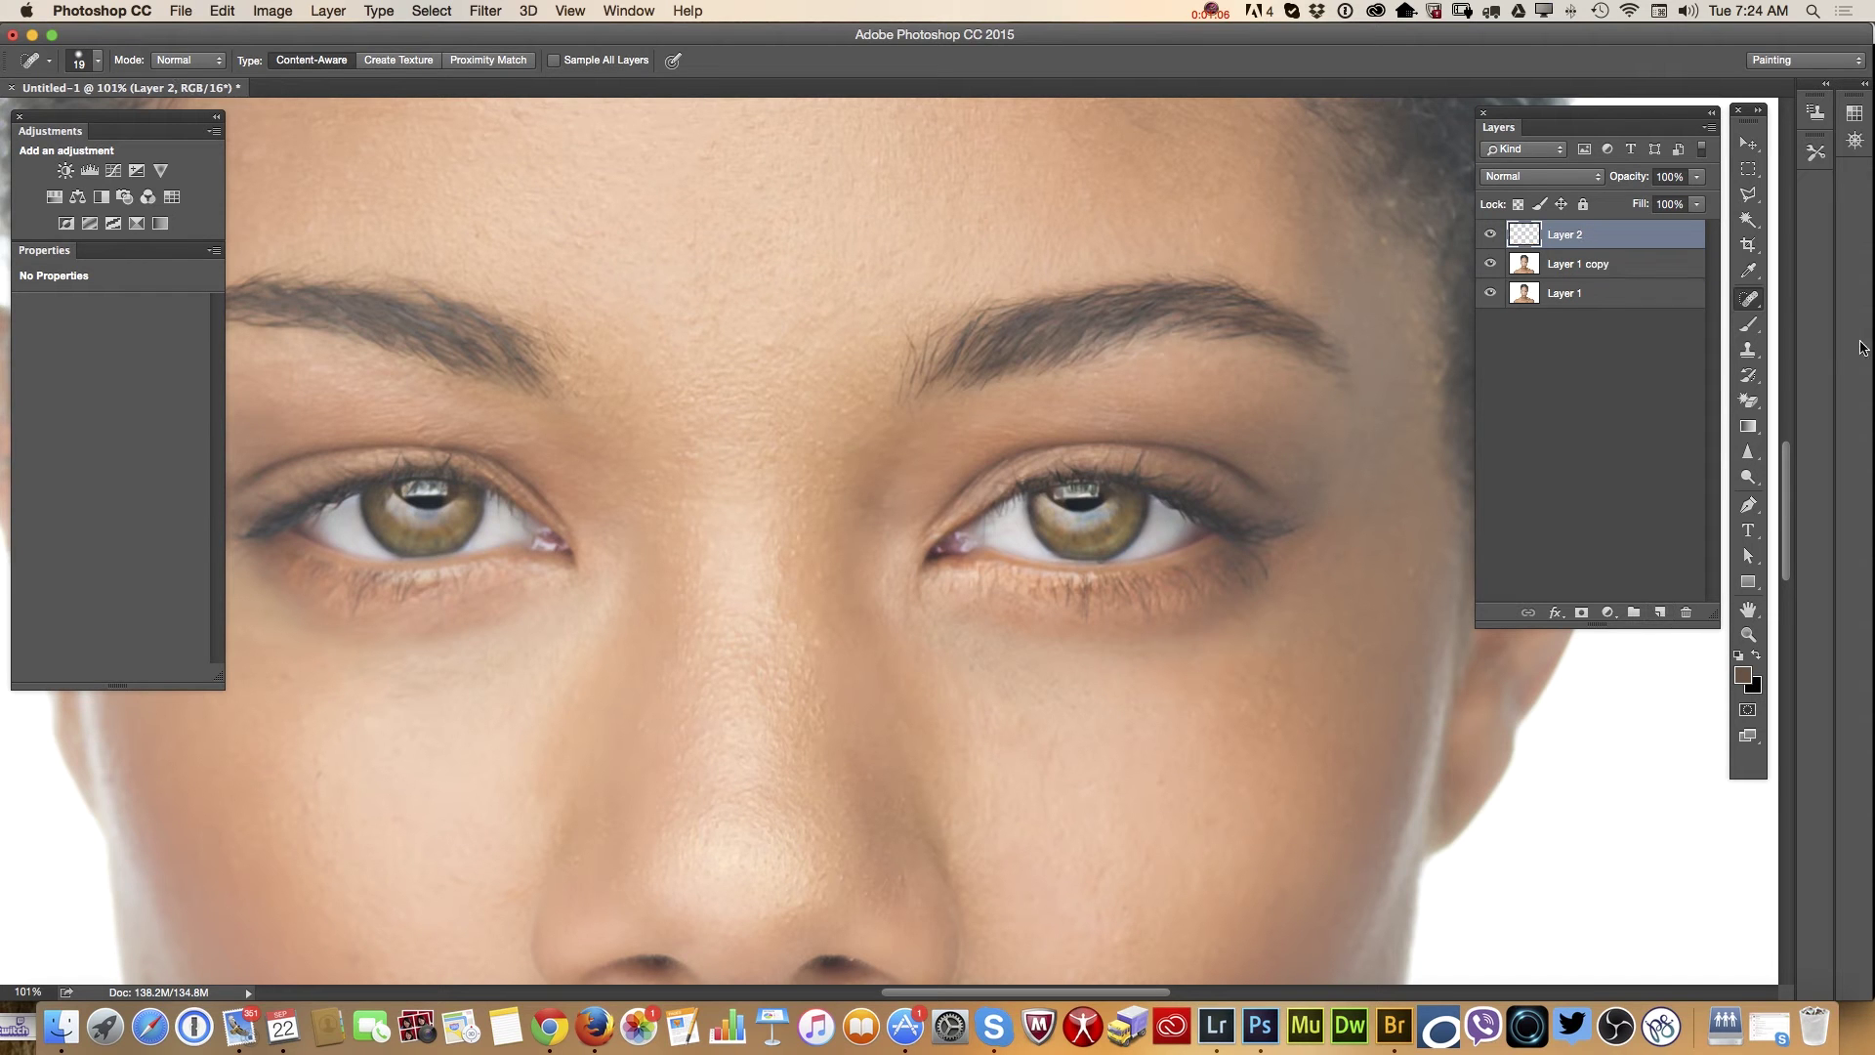
{"action": "left_click", "coordinate": [1749, 271]}
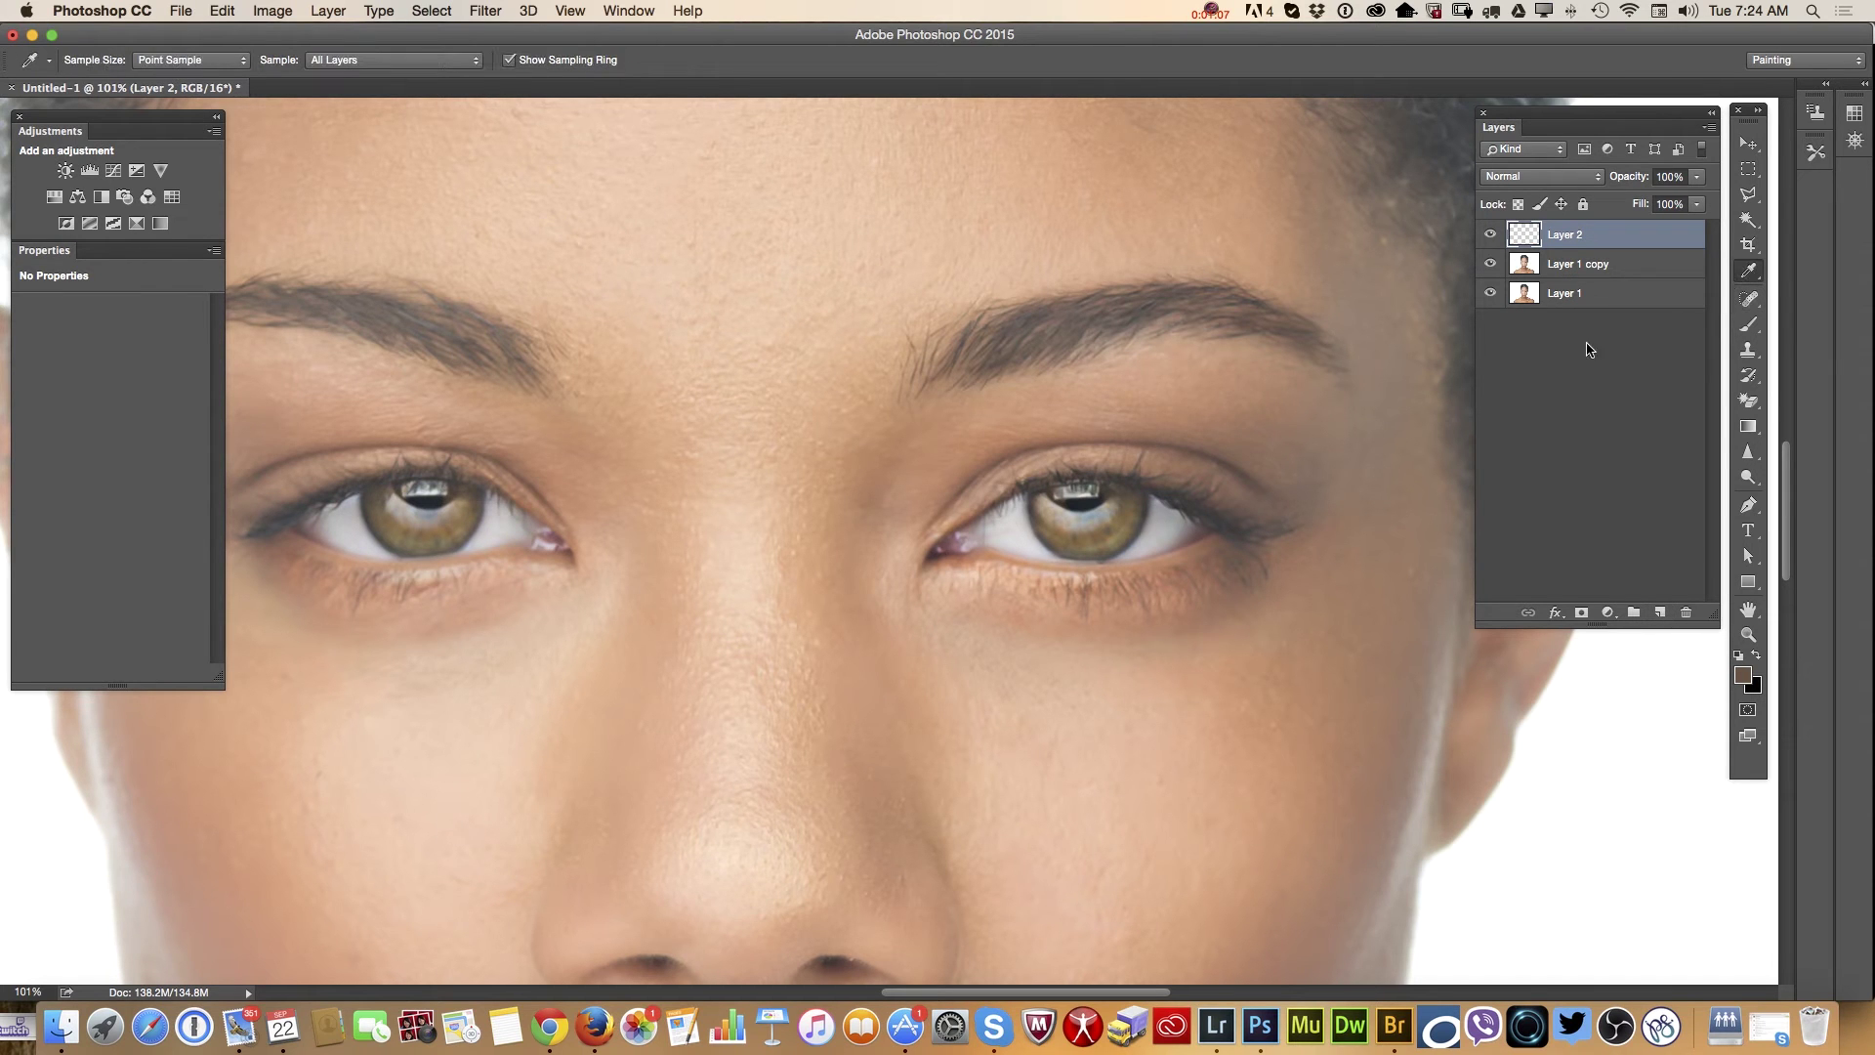
{"action": "left_click", "coordinate": [1249, 403]}
{"action": "left_click", "coordinate": [1748, 678]}
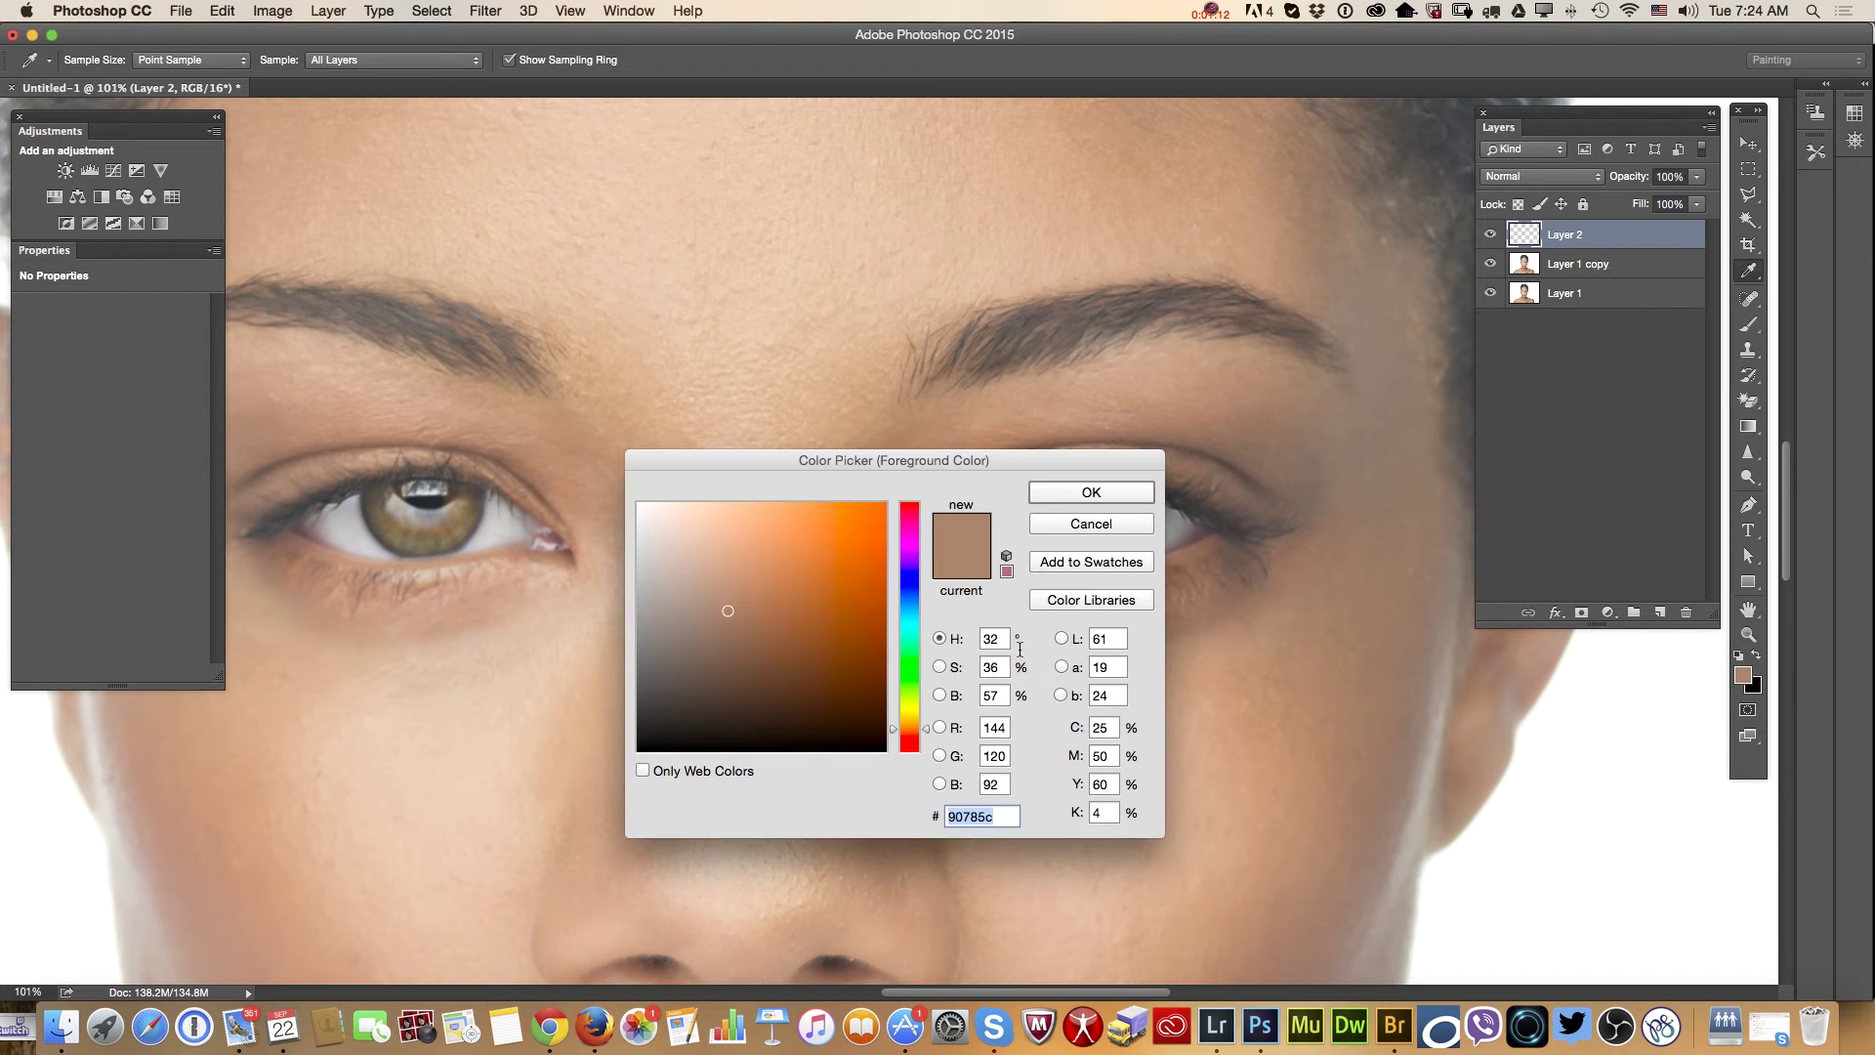
{"action": "left_click_drag", "start_coordinate": [728, 627], "coordinate": [731, 652]}
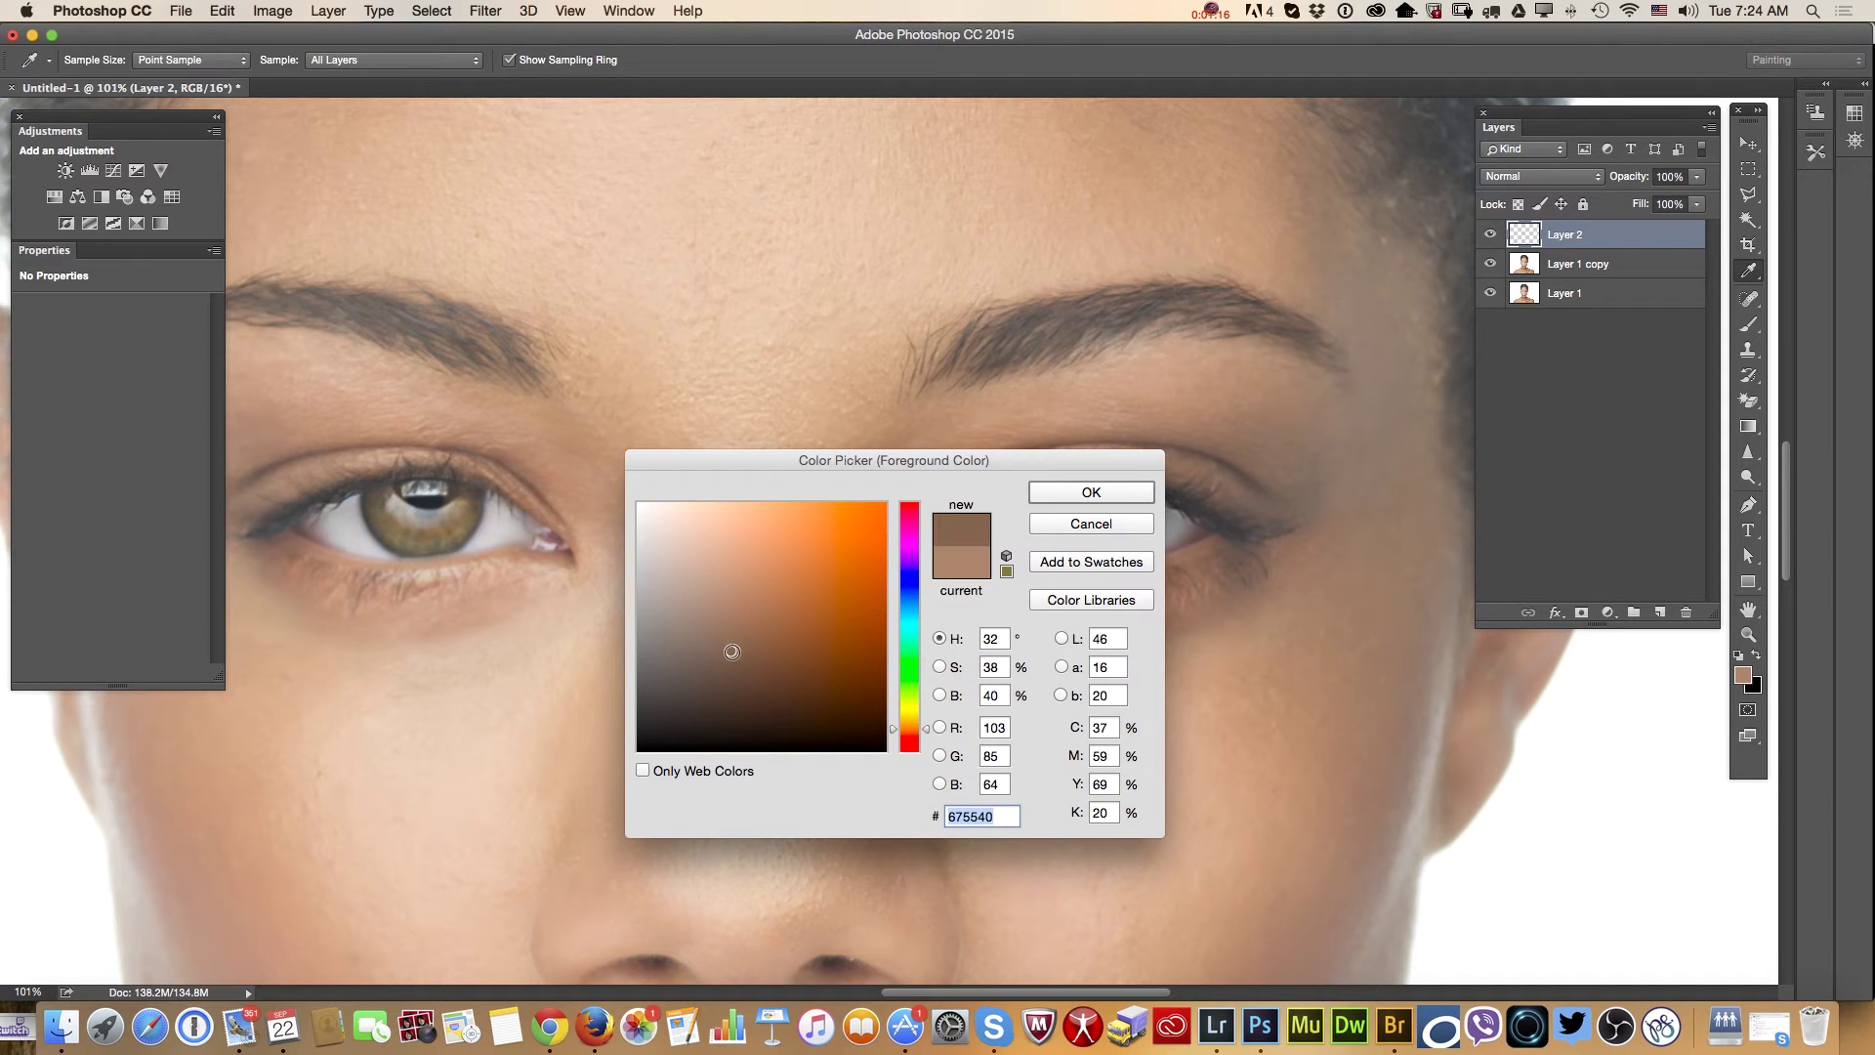
{"action": "left_click", "coordinate": [1120, 489]}
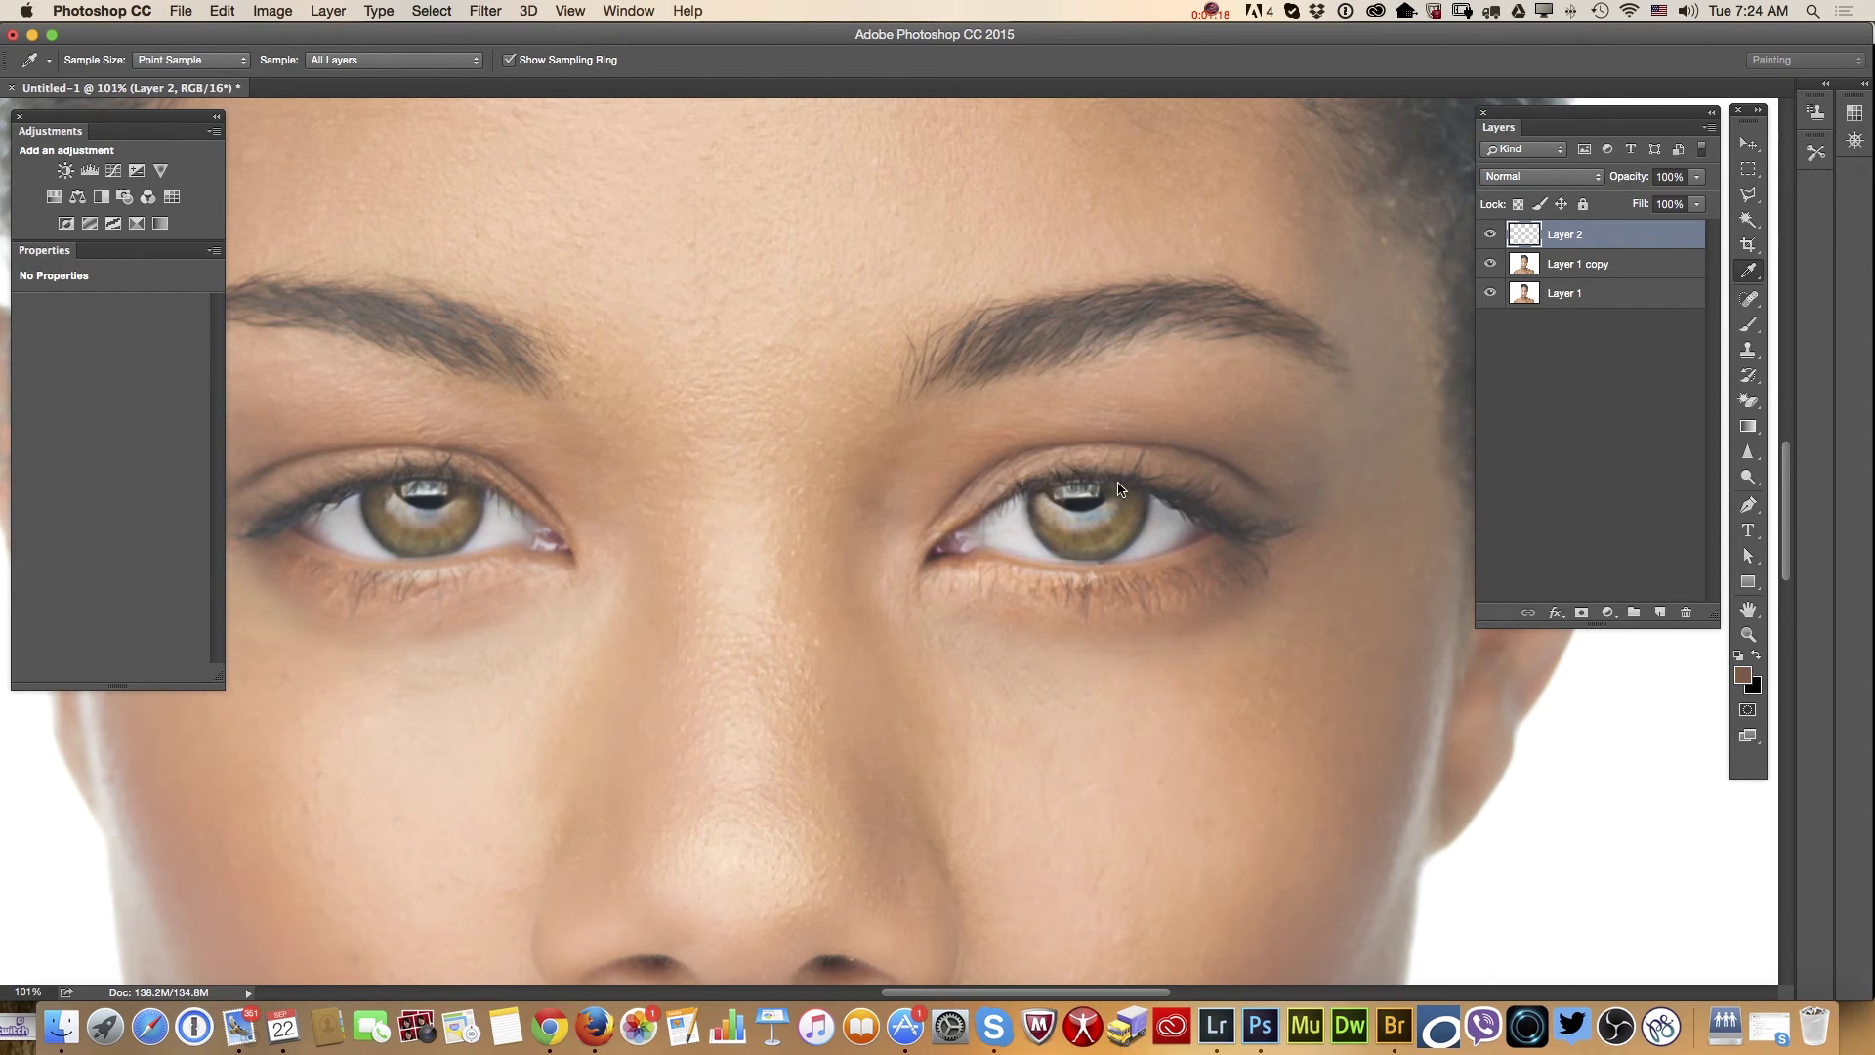
Paint the whole upper eyelid of the image-right eye brown on Layer 2 with the Brush at size 22
{"action": "left_click", "coordinate": [1748, 326]}
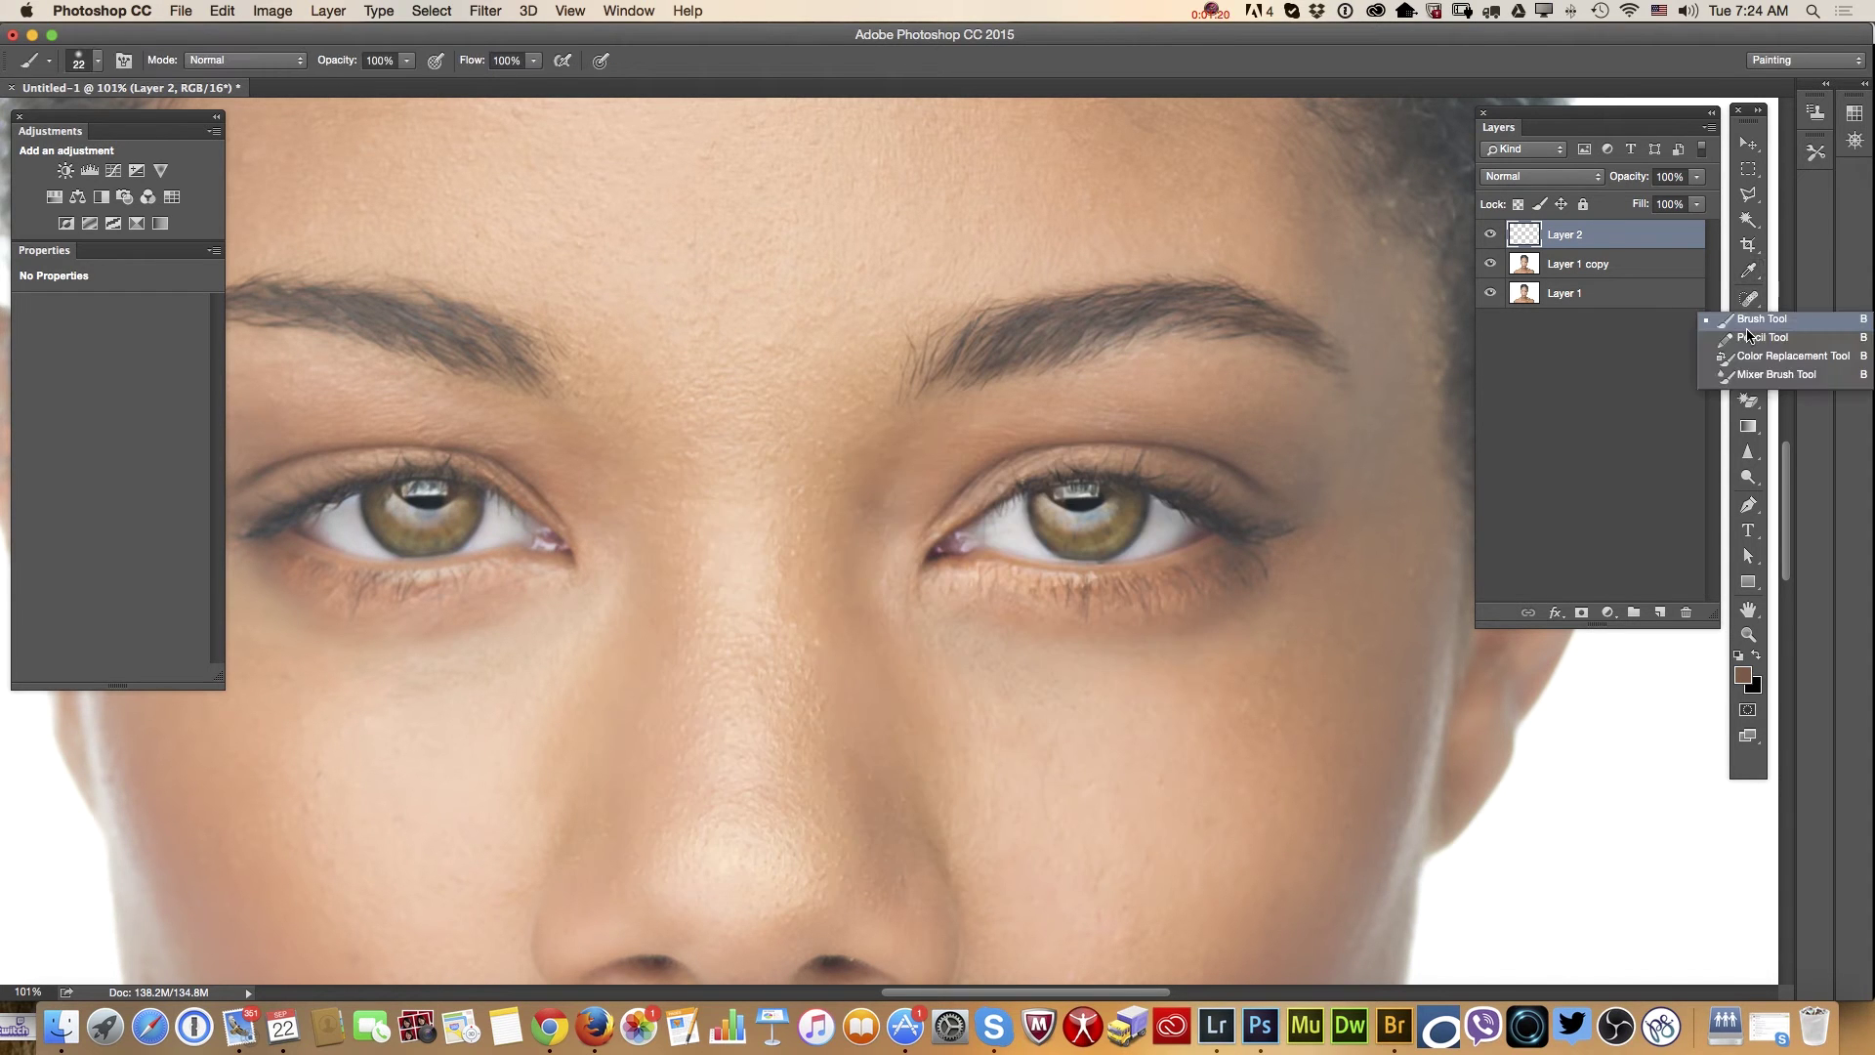
{"action": "left_click", "coordinate": [1748, 330]}
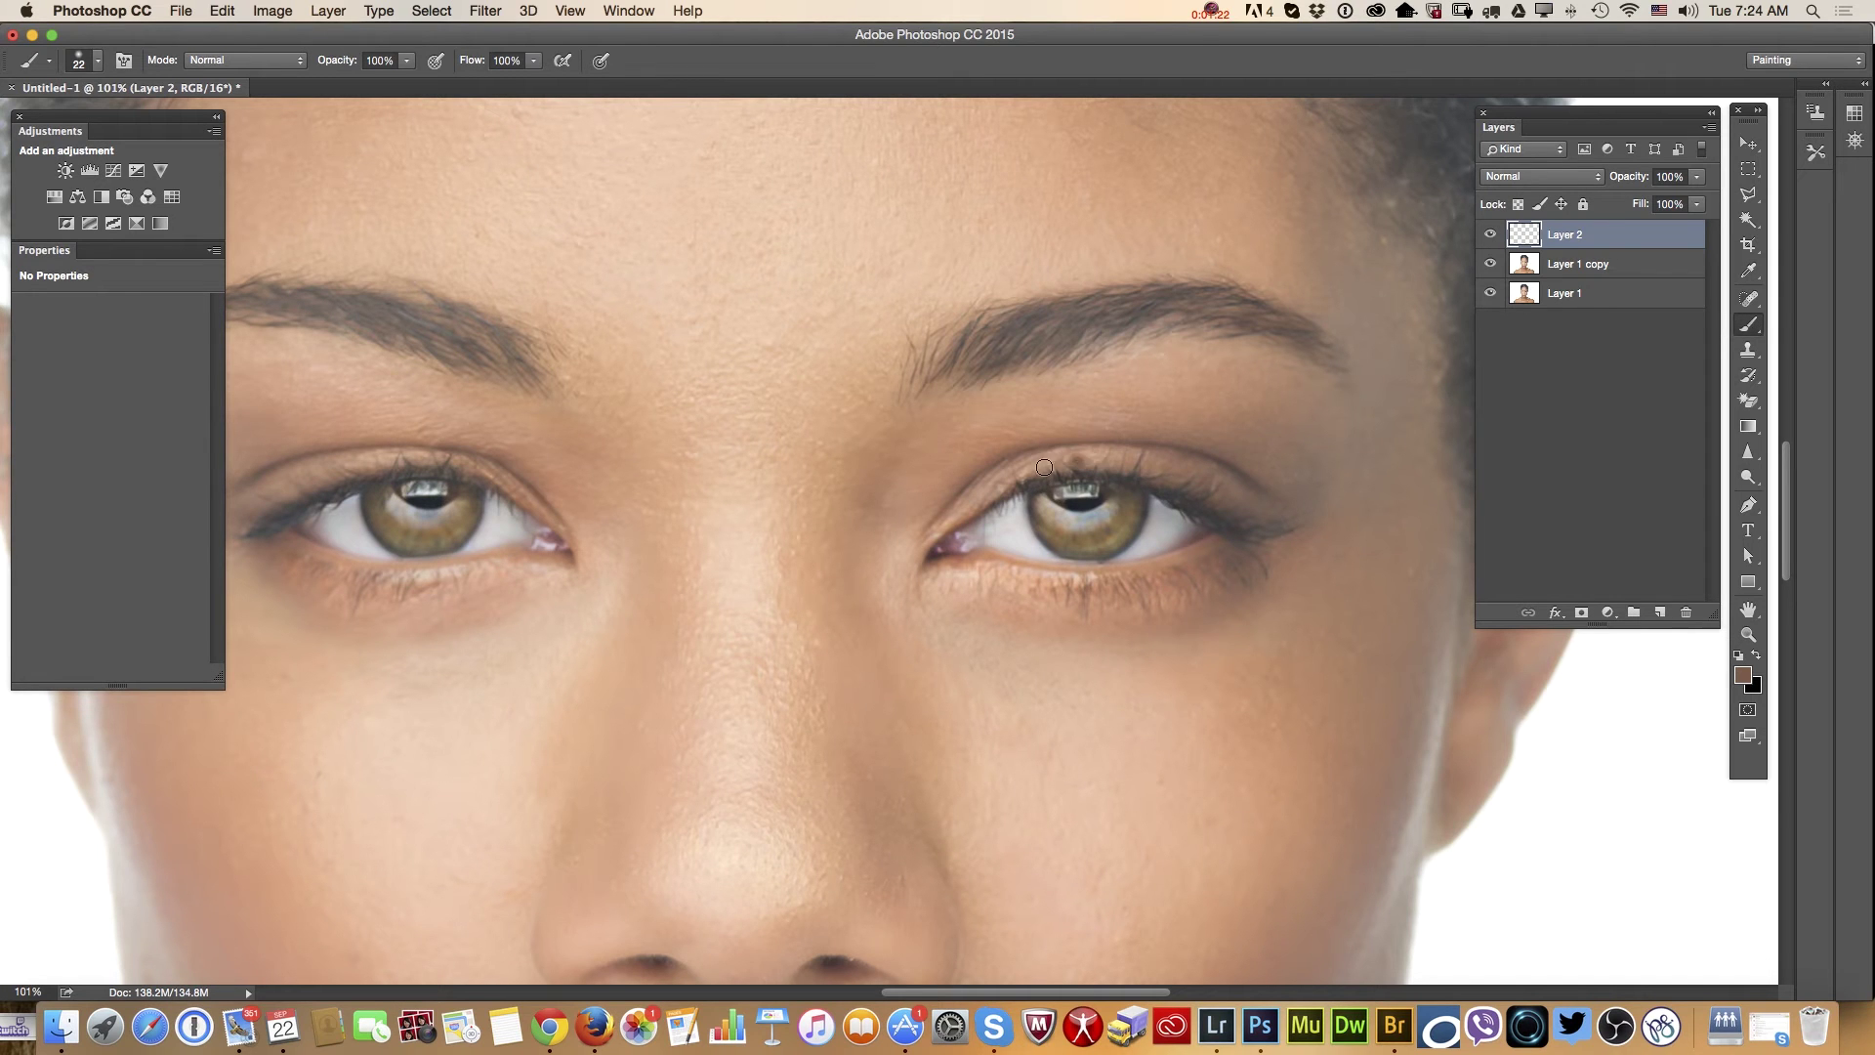
{"action": "mouse_move", "coordinate": [1045, 465]}
{"action": "left_mouse_down"}
{"action": "mouse_move", "coordinate": [1099, 457]}
{"action": "mouse_move", "coordinate": [1001, 473]}
{"action": "mouse_move", "coordinate": [933, 527]}
{"action": "mouse_move", "coordinate": [1019, 471]}
{"action": "mouse_move", "coordinate": [976, 503]}
{"action": "mouse_move", "coordinate": [1151, 467]}
{"action": "left_mouse_up"}
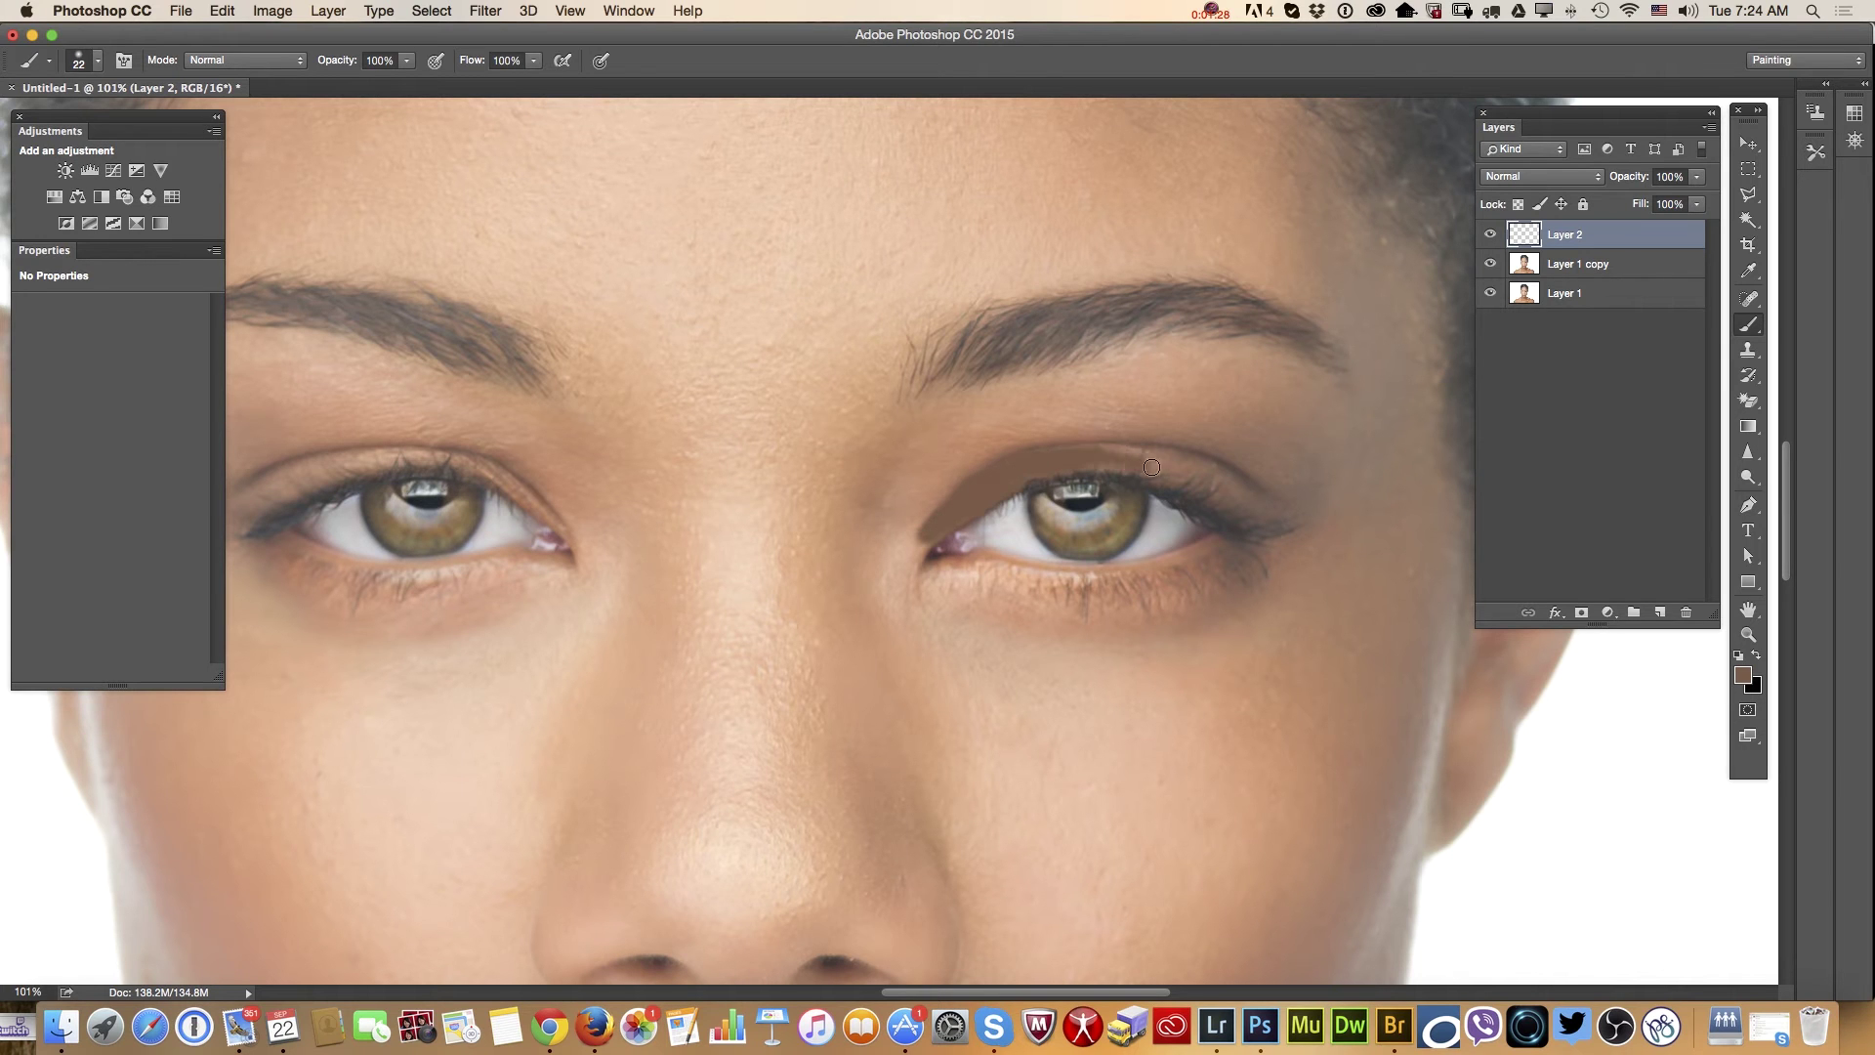
{"action": "left_click_drag", "start_coordinate": [1036, 467], "coordinate": [1213, 477]}
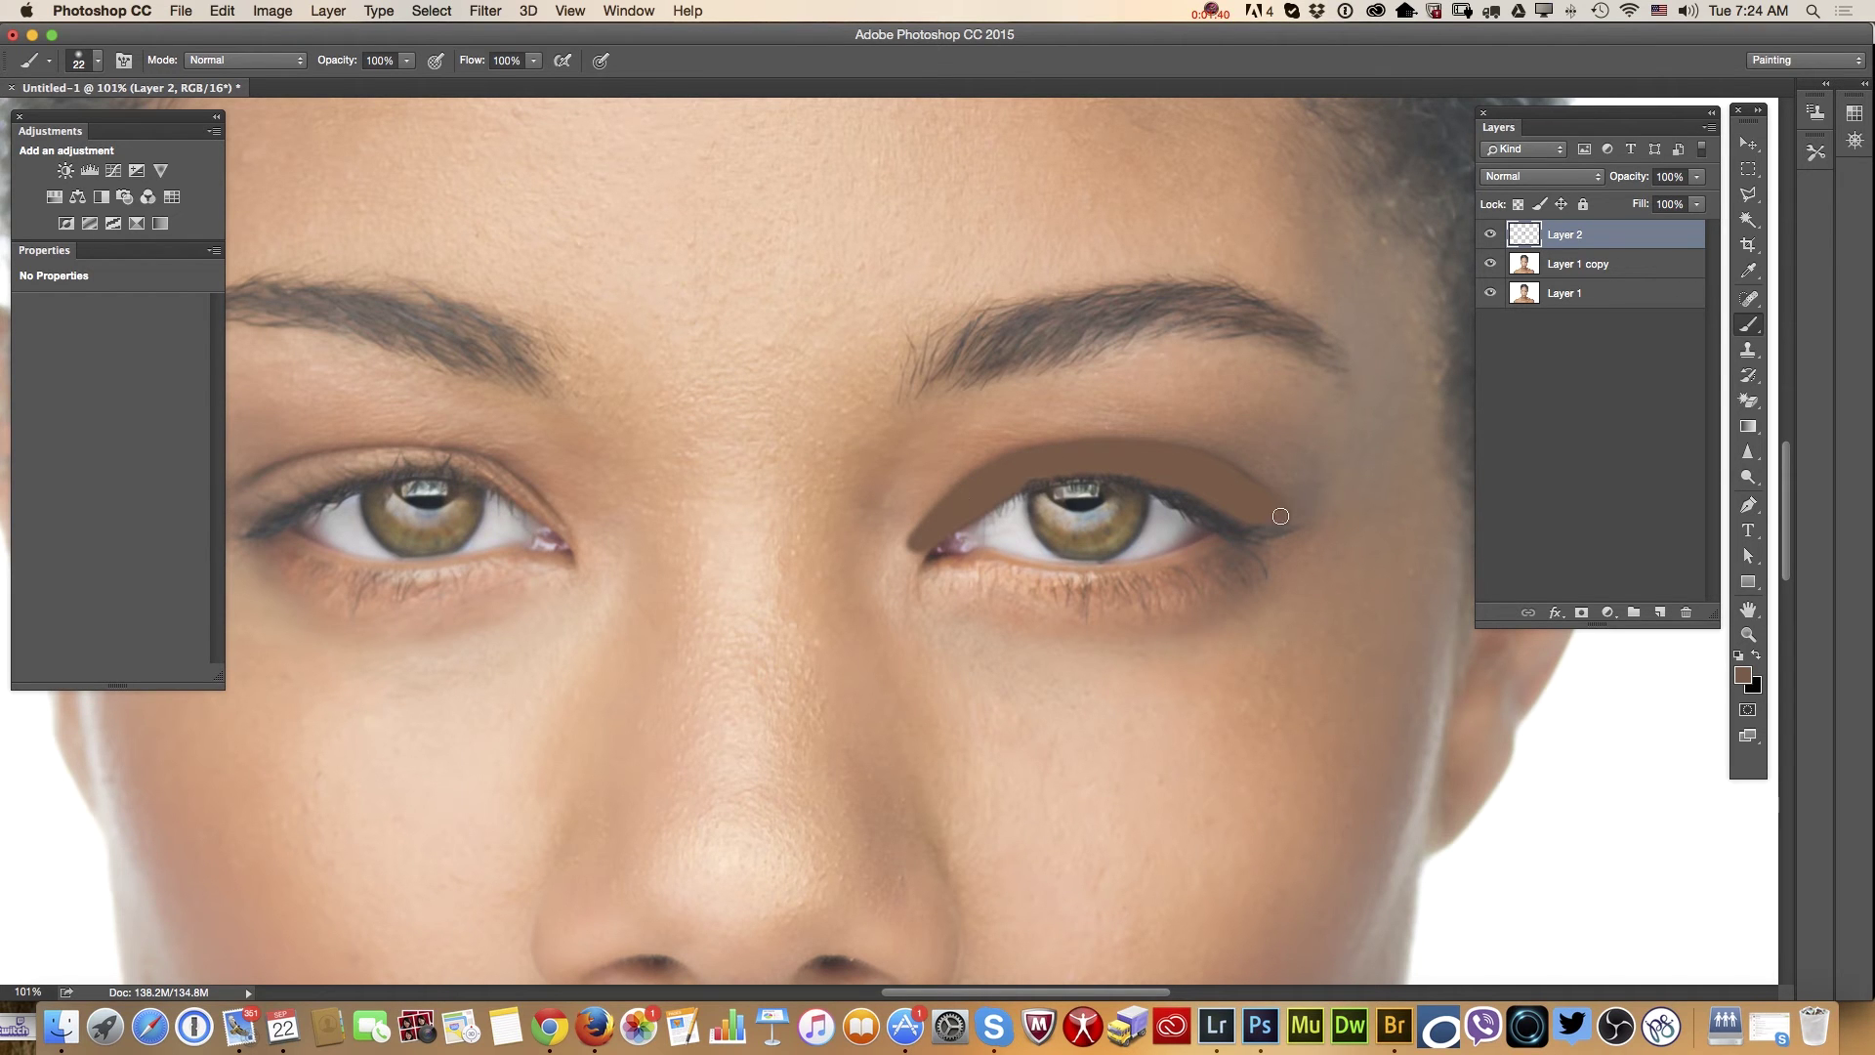
Soften the painted eyeshadow on Layer 2 with a Gaussian Blur of 9.3 pixels radius
{"action": "left_click", "coordinate": [494, 14]}
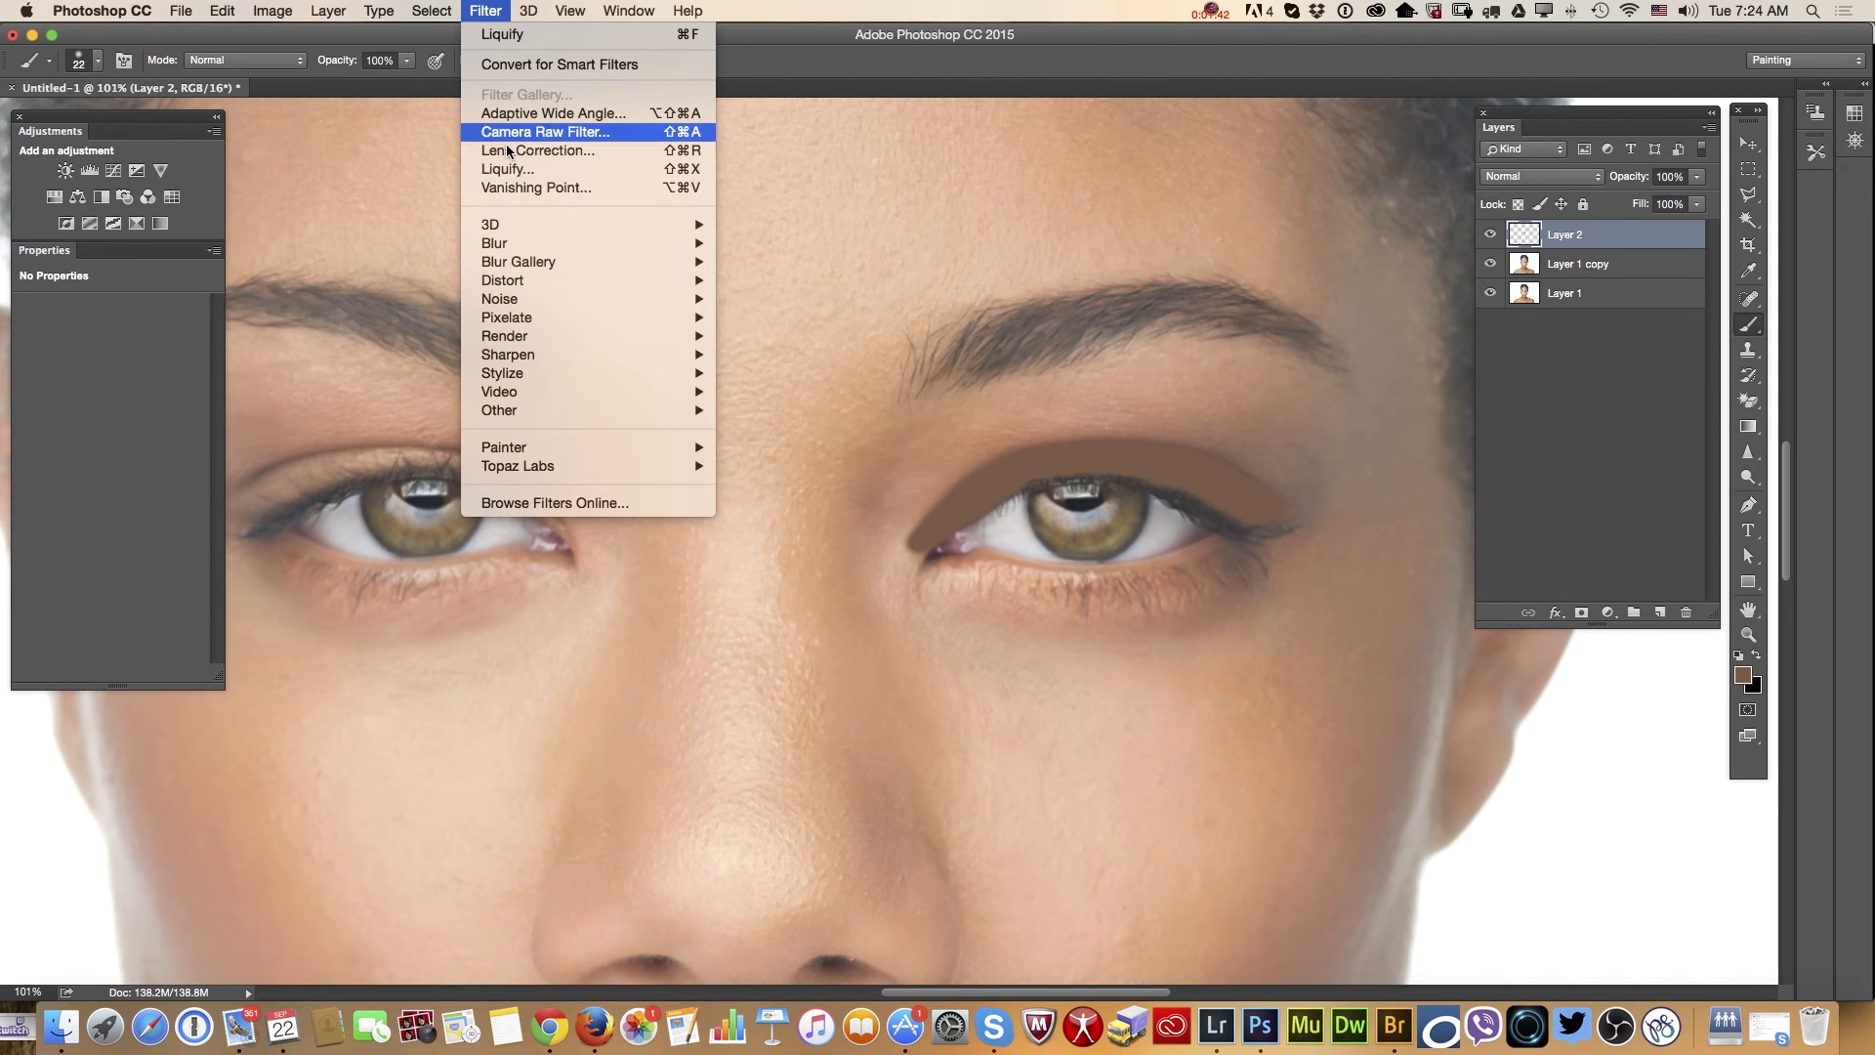
{"action": "mouse_move", "coordinate": [649, 249]}
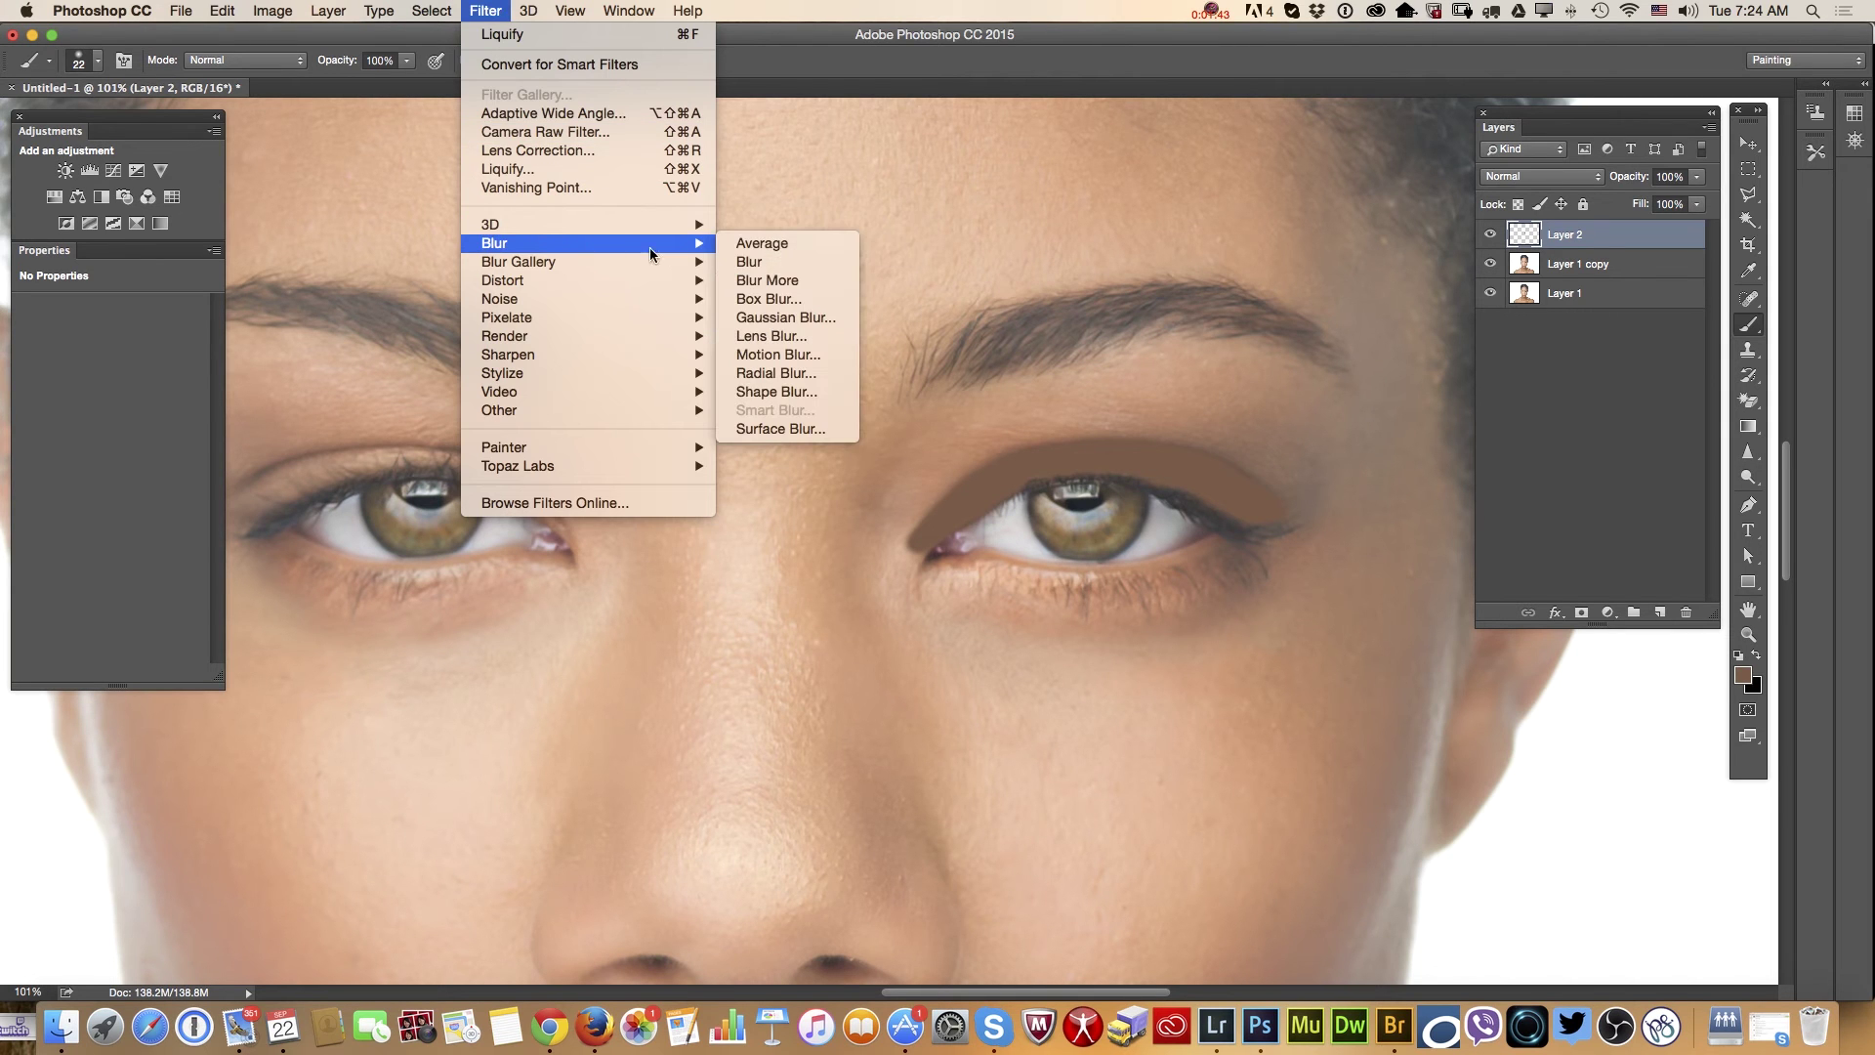
{"action": "left_click", "coordinate": [782, 318]}
{"action": "left_click_drag", "start_coordinate": [1251, 498], "coordinate": [1473, 480]}
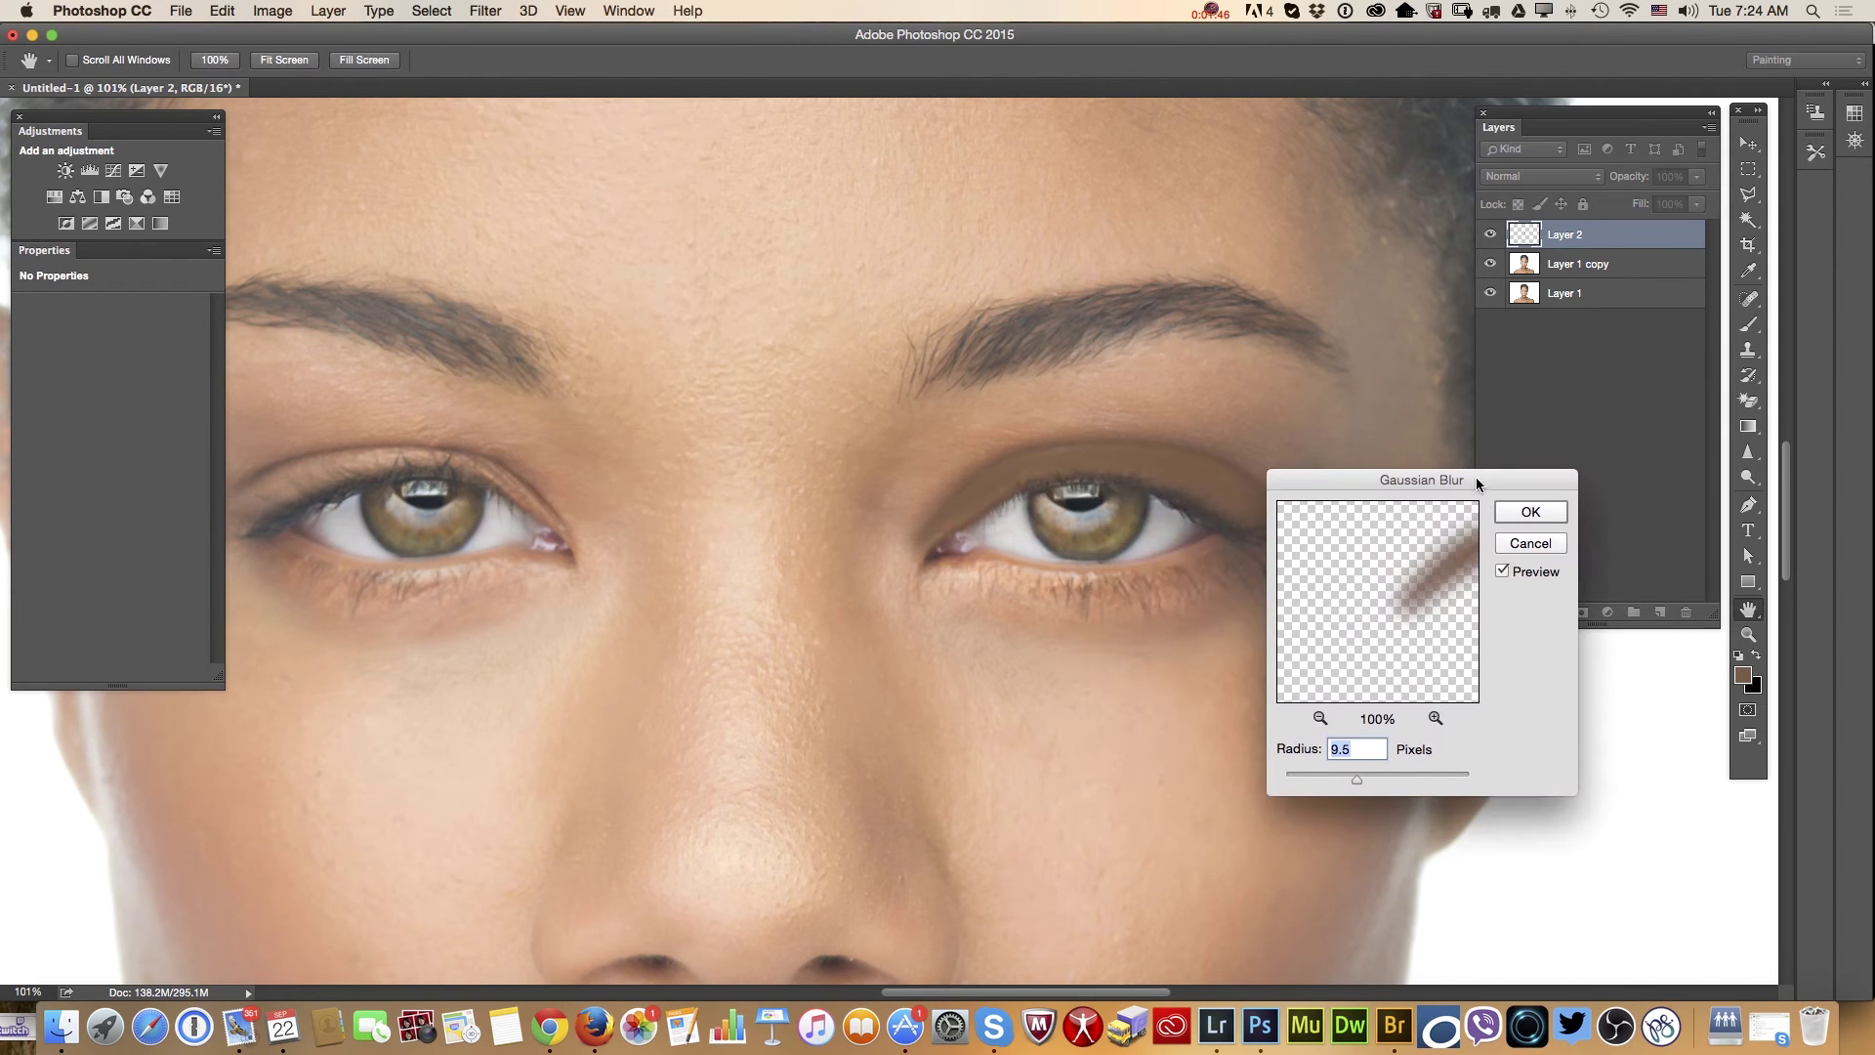
{"action": "left_click_drag", "start_coordinate": [1357, 779], "coordinate": [1355, 780]}
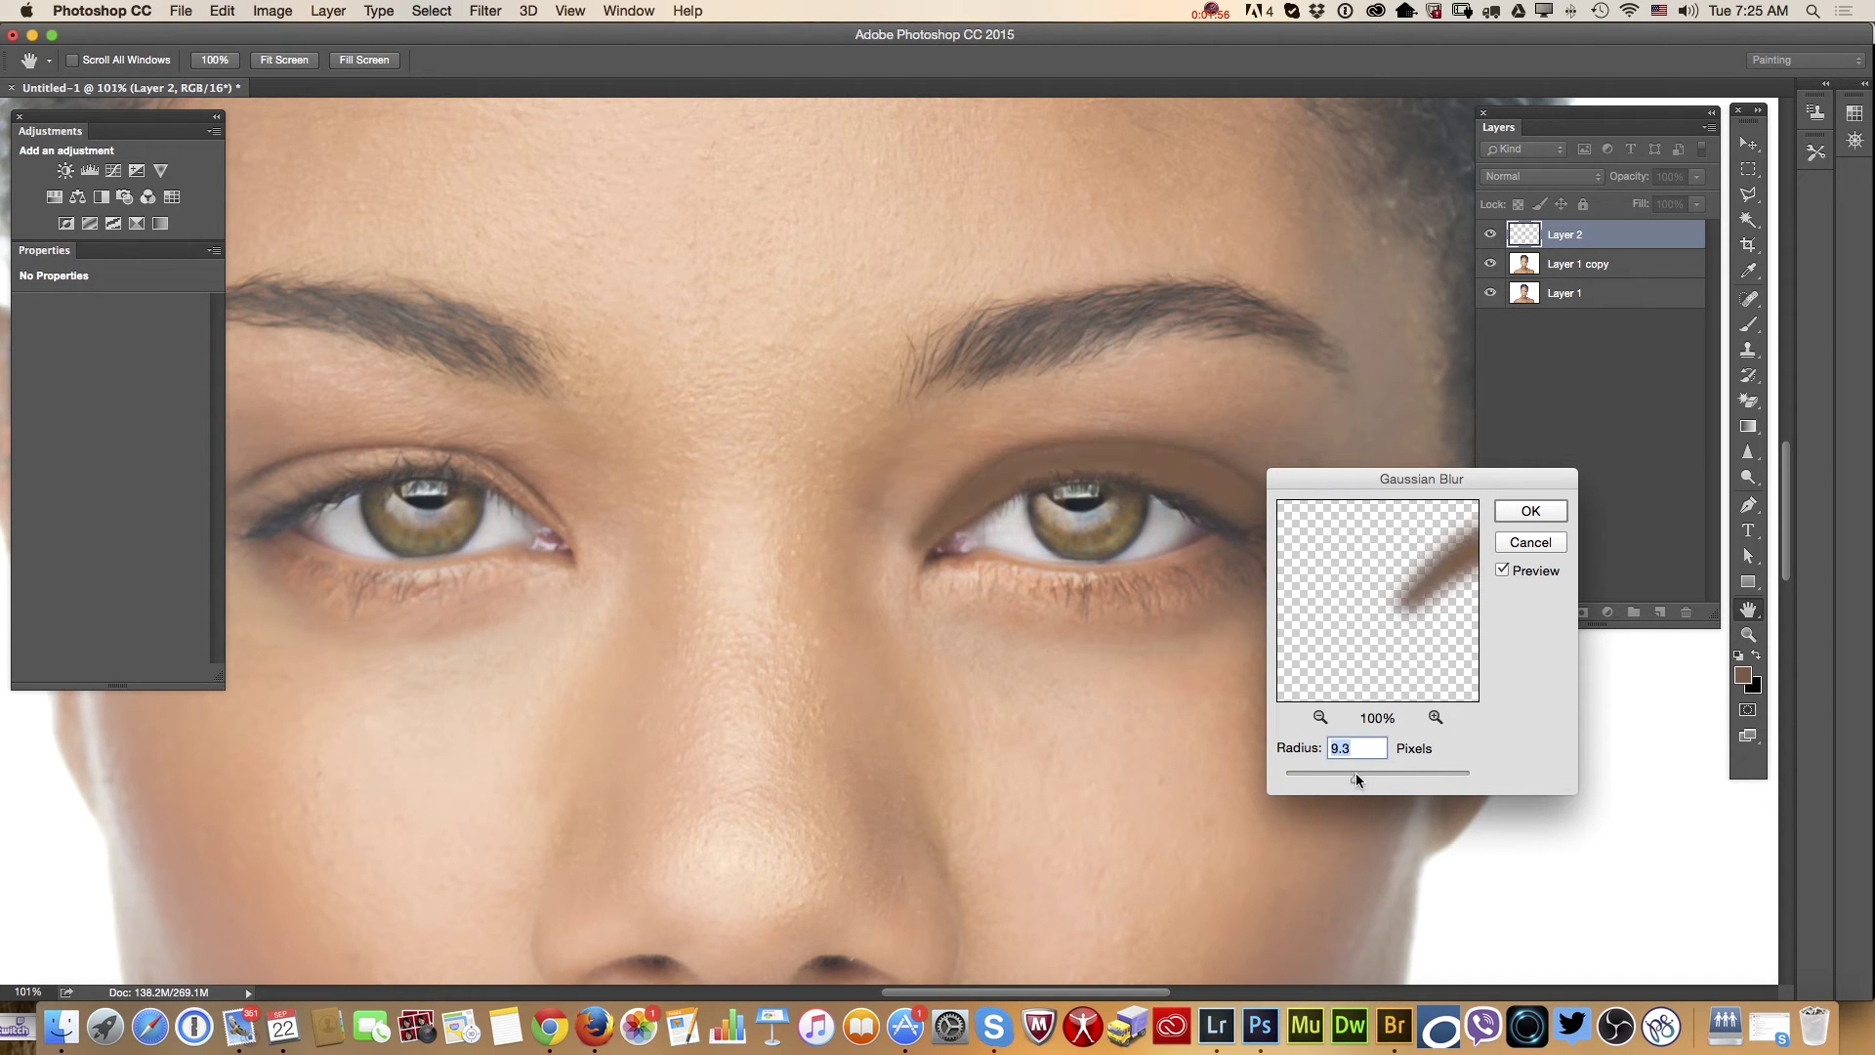
{"action": "left_click", "coordinate": [1530, 511]}
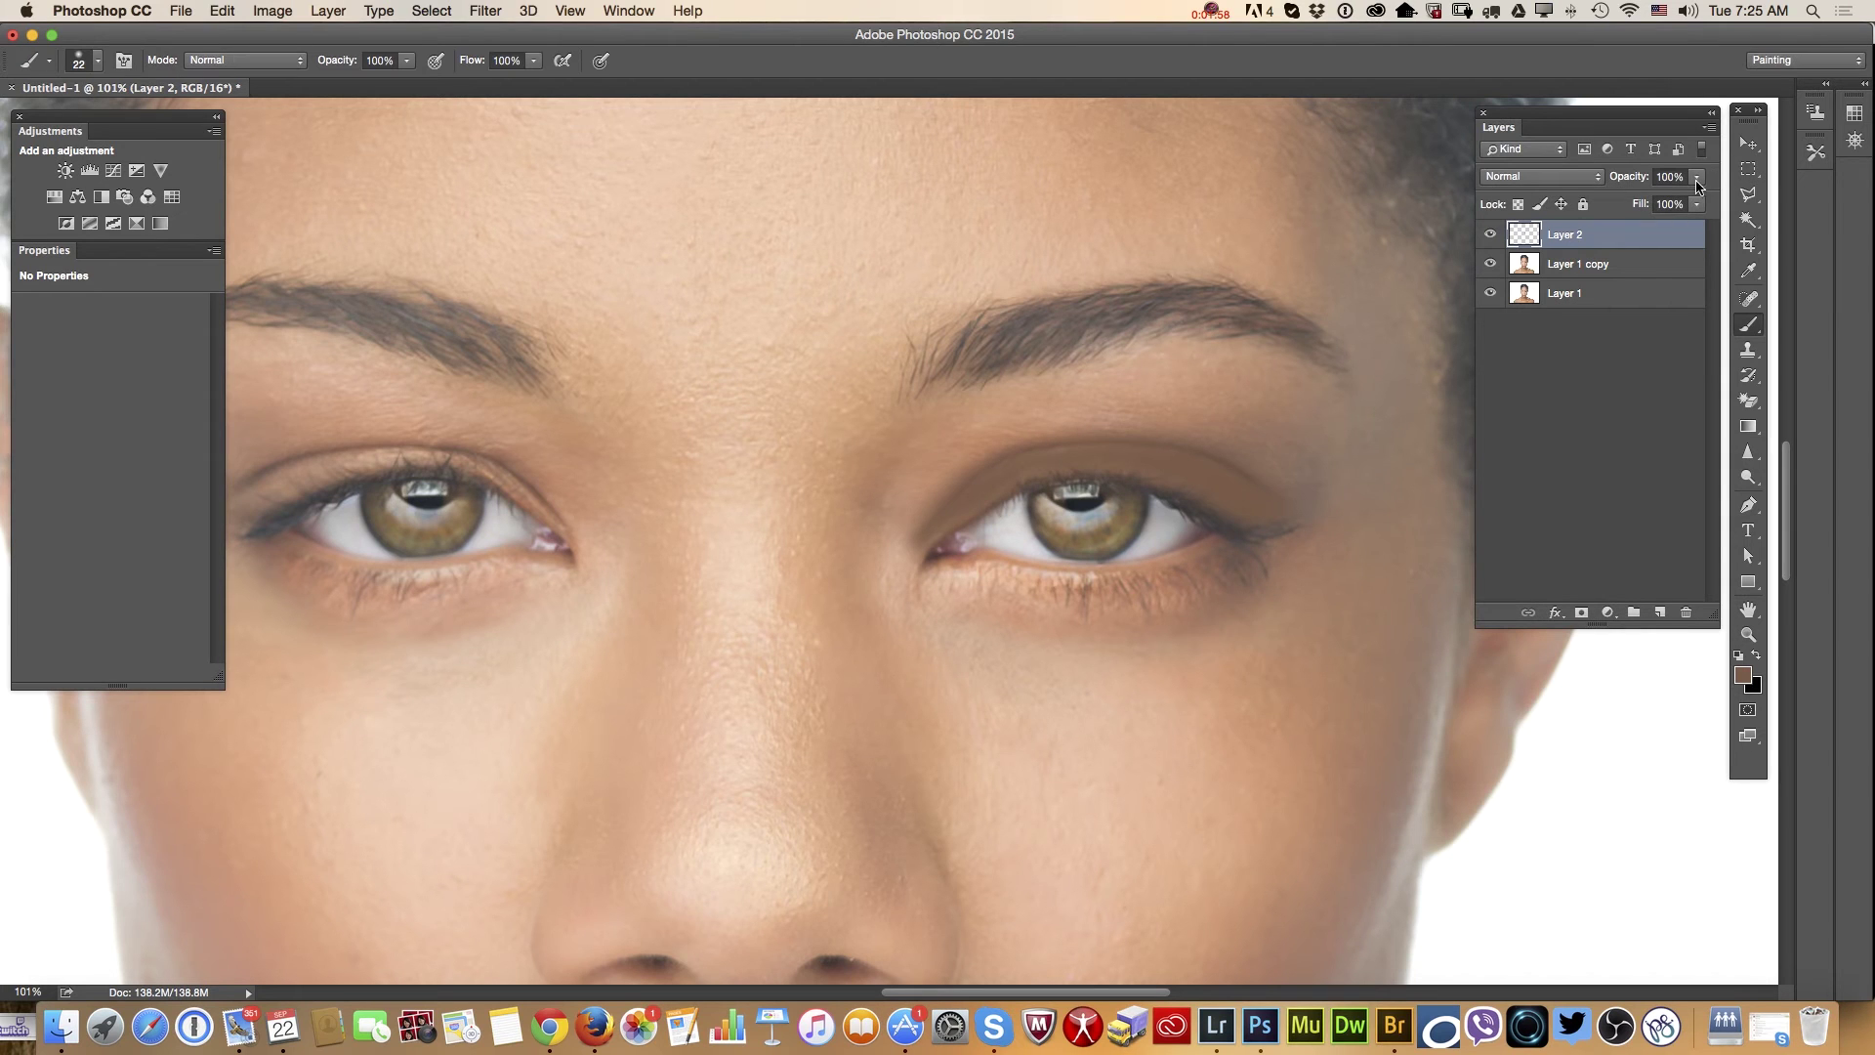
Lower Layer 2's opacity to 74%, add a layer mask to it, and swap the foreground colour to white
{"action": "left_click", "coordinate": [1696, 182]}
{"action": "left_click_drag", "start_coordinate": [1701, 196], "coordinate": [1676, 205]}
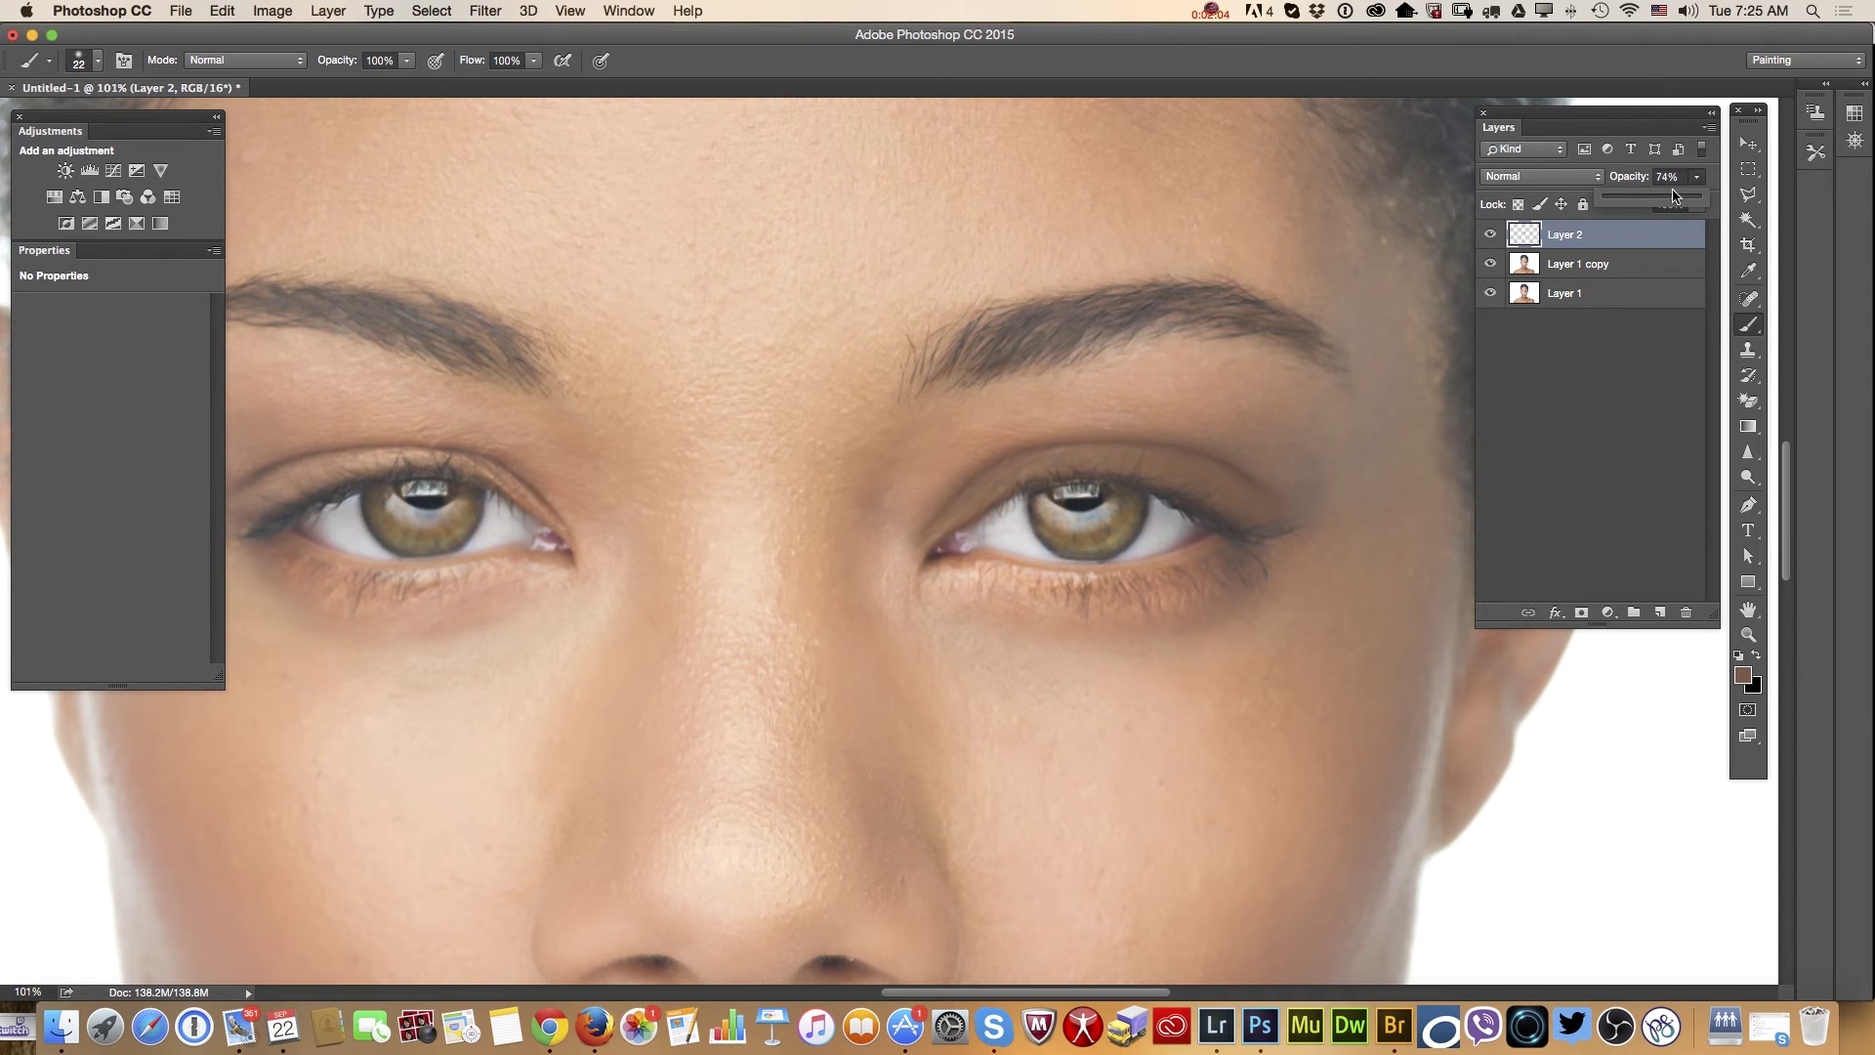
{"action": "left_click", "coordinate": [1581, 613]}
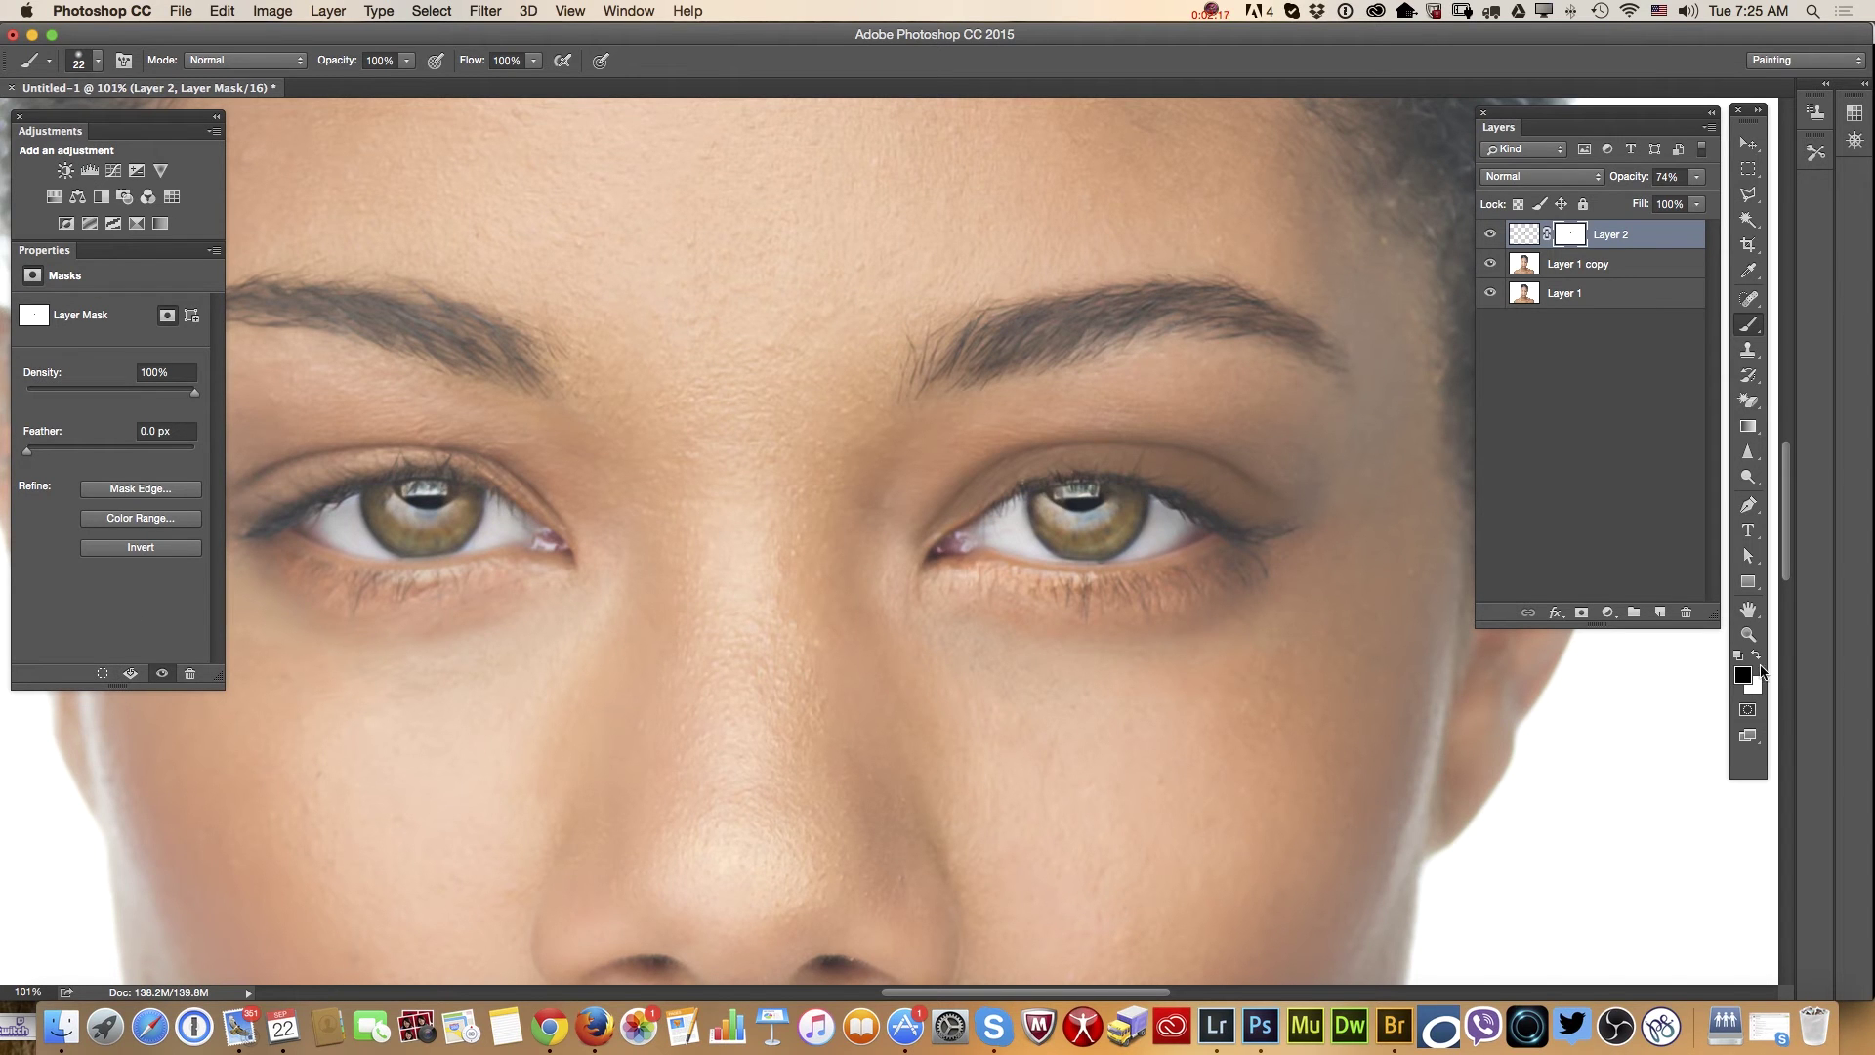
{"action": "left_click", "coordinate": [1757, 656]}
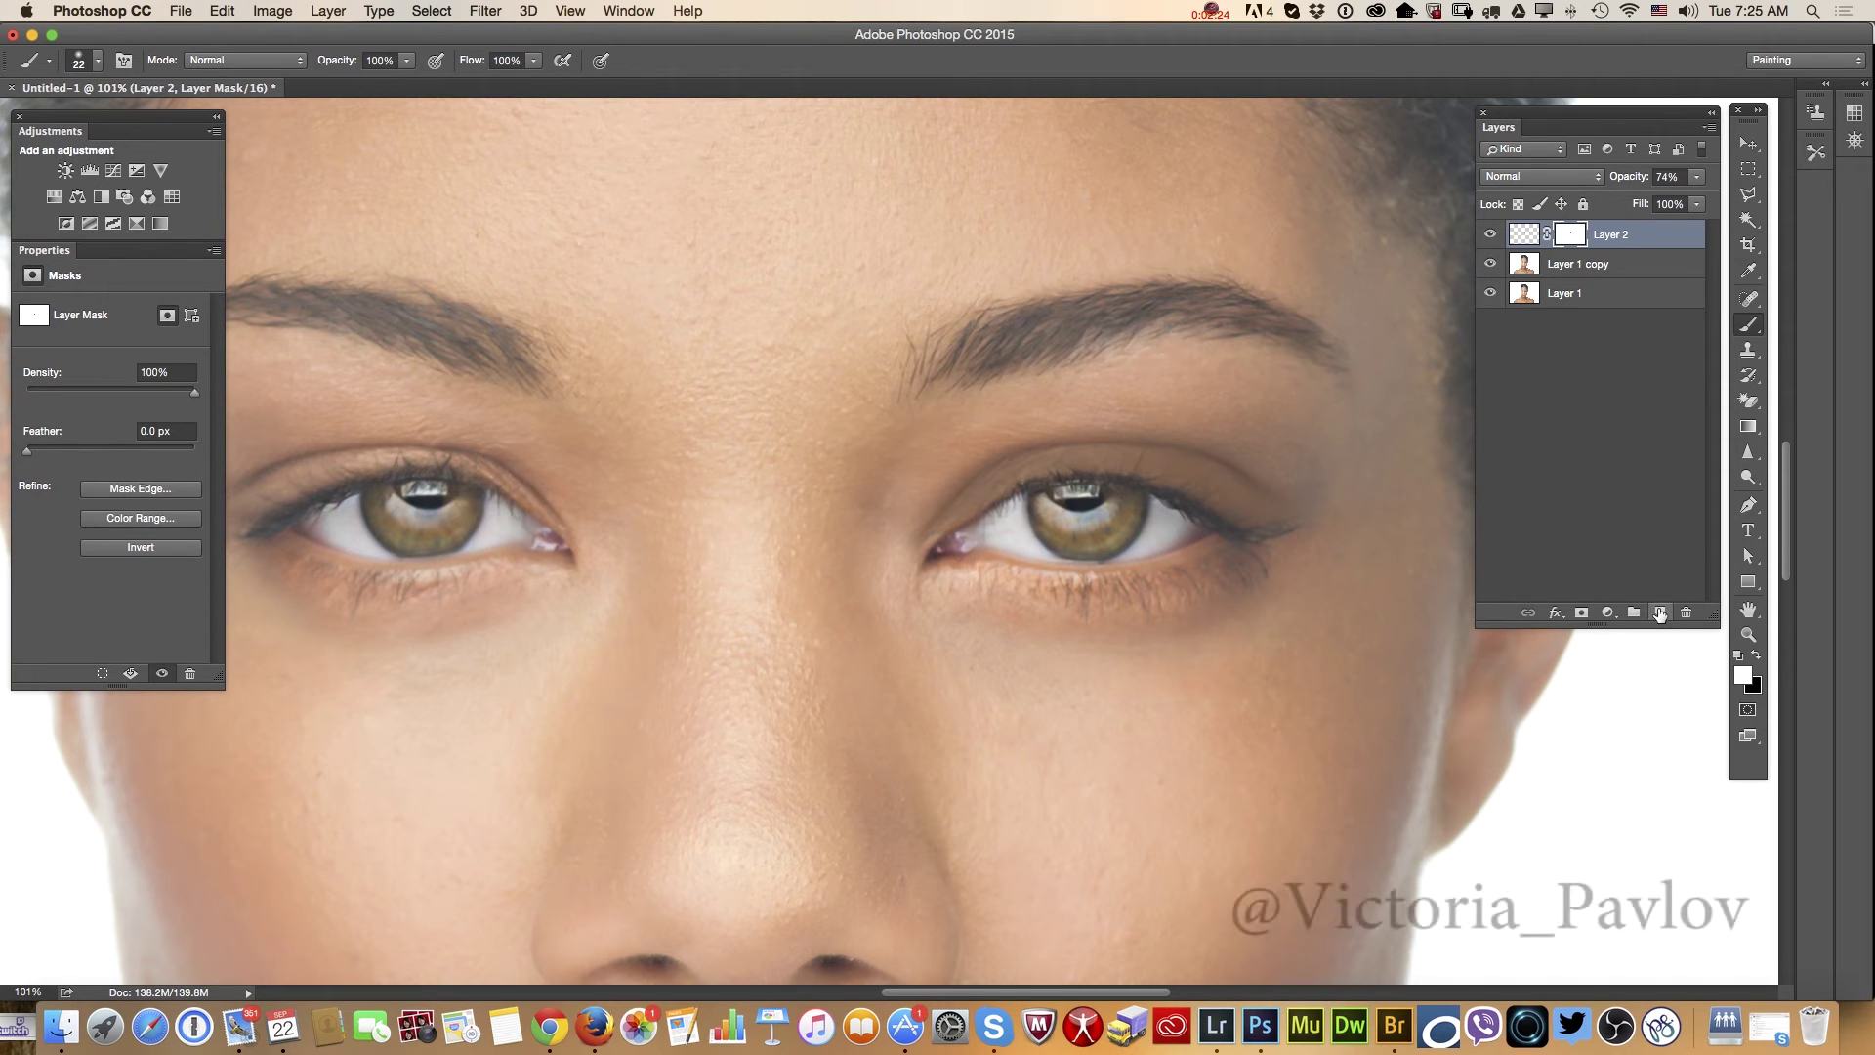
Add another empty layer and paint brown eyeshadow over the upper eyelid of the image-left eye
{"action": "left_click", "coordinate": [1660, 613]}
{"action": "left_click_drag", "start_coordinate": [992, 993], "coordinate": [946, 993]}
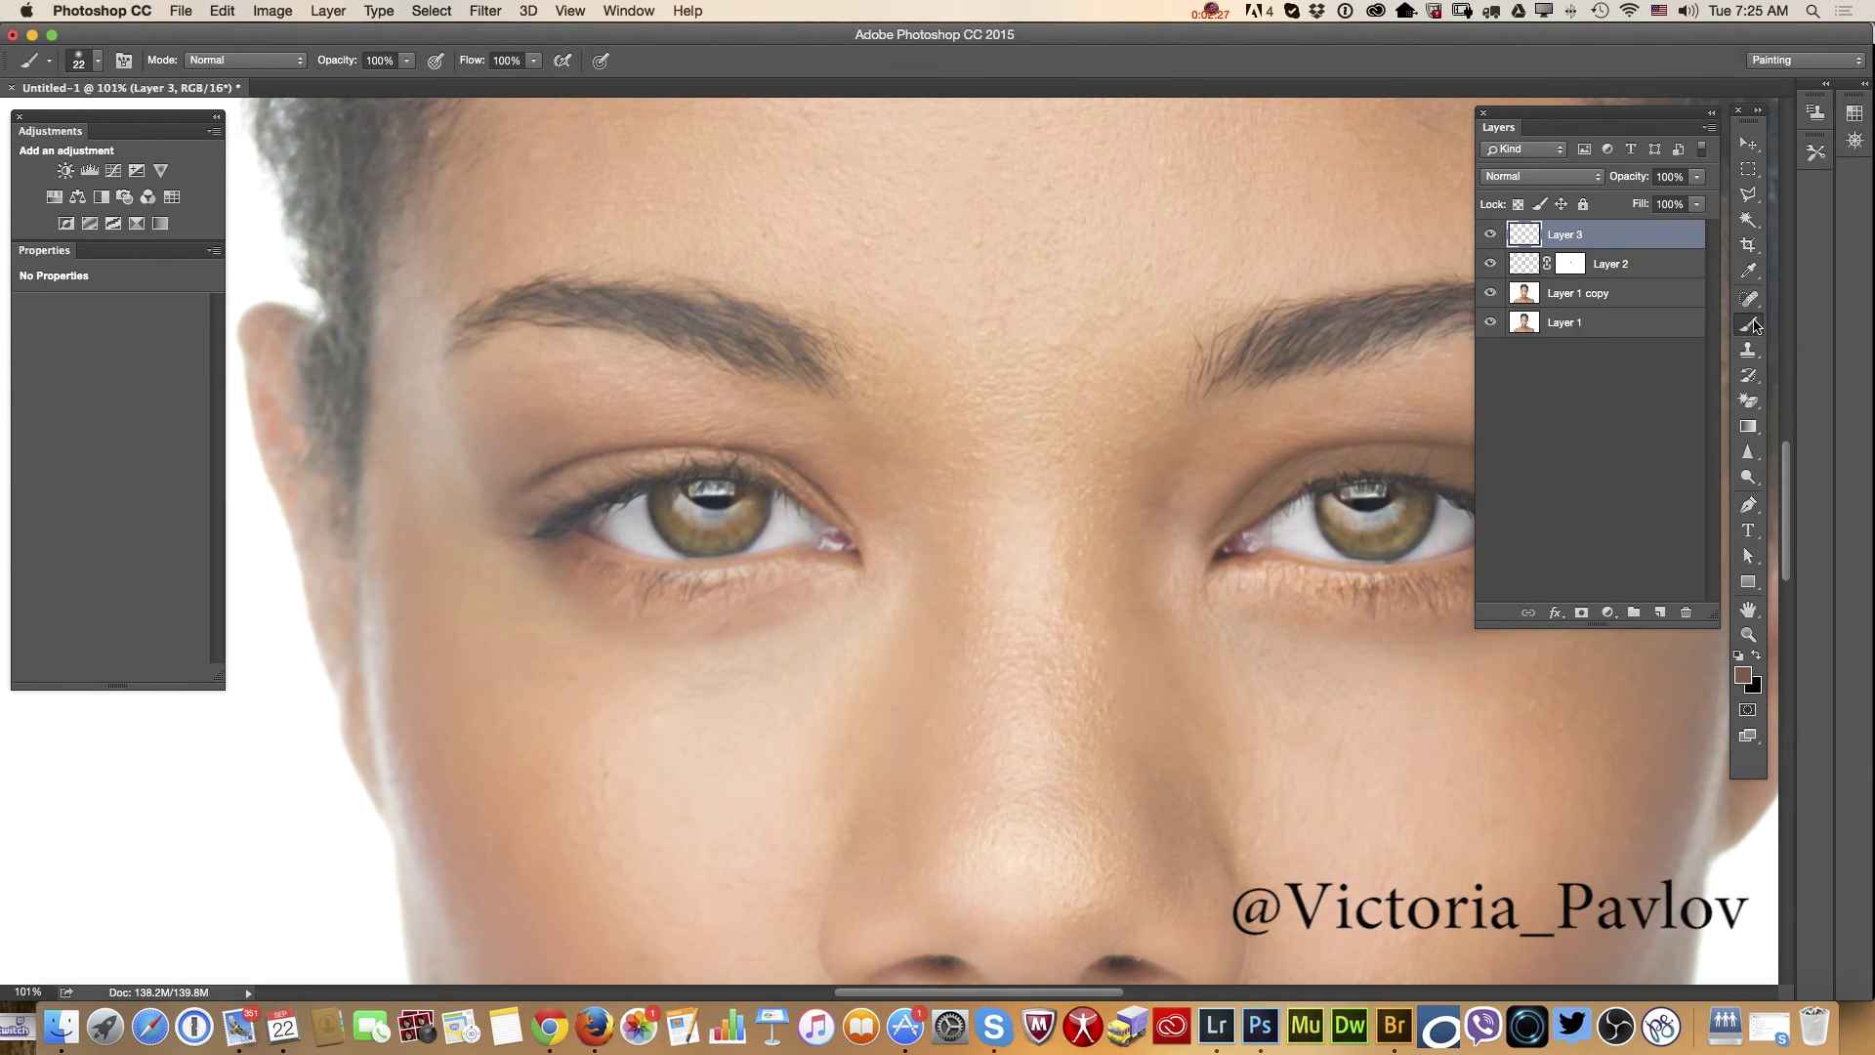
{"action": "left_click_drag", "start_coordinate": [593, 477], "coordinate": [547, 503]}
{"action": "mouse_move", "coordinate": [523, 510]}
{"action": "left_mouse_down"}
{"action": "mouse_move", "coordinate": [666, 457]}
{"action": "mouse_move", "coordinate": [628, 459]}
{"action": "mouse_move", "coordinate": [734, 461]}
{"action": "mouse_move", "coordinate": [617, 474]}
{"action": "mouse_move", "coordinate": [737, 460]}
{"action": "mouse_move", "coordinate": [651, 457]}
{"action": "mouse_move", "coordinate": [716, 456]}
{"action": "mouse_move", "coordinate": [812, 490]}
{"action": "mouse_move", "coordinate": [844, 526]}
{"action": "mouse_move", "coordinate": [788, 487]}
{"action": "mouse_move", "coordinate": [861, 559]}
{"action": "left_mouse_up"}
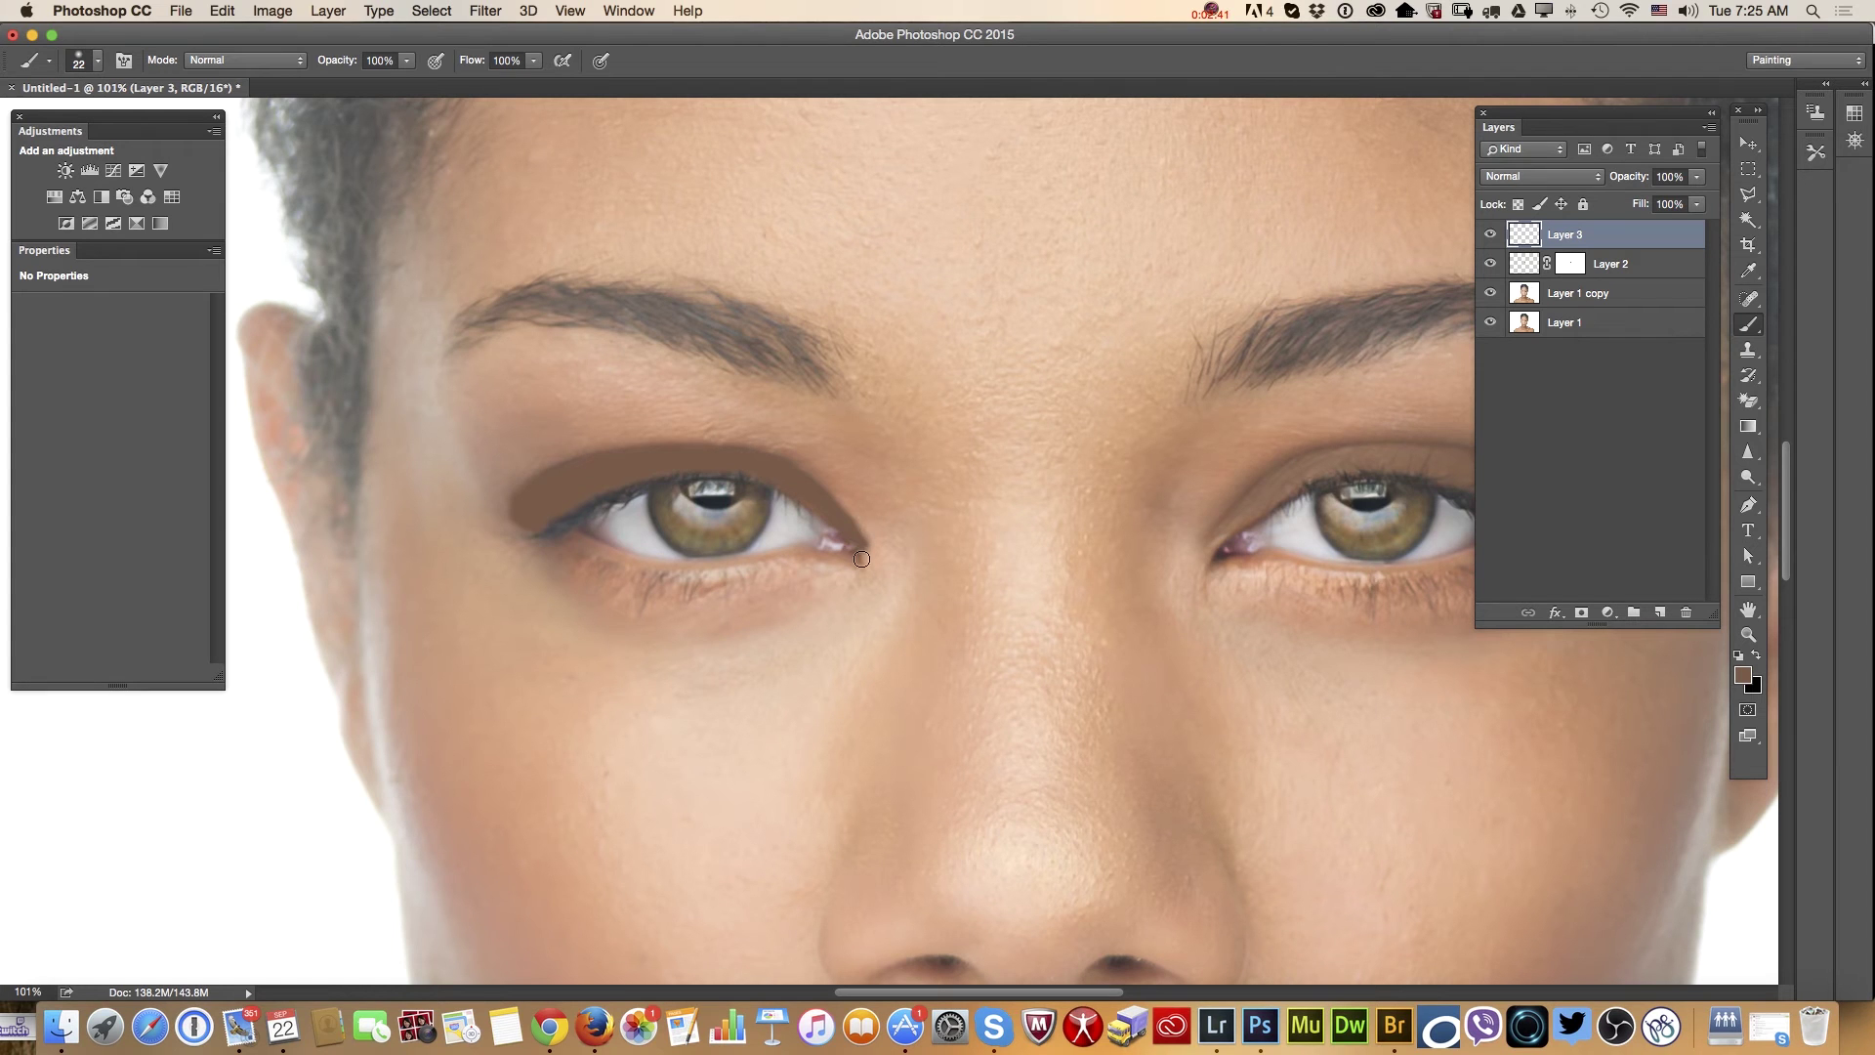
Blur the eyeshadow on Layer 3 with the Gaussian Blur filter at a radius of 9.3 pixels
{"action": "left_click", "coordinate": [481, 11]}
{"action": "mouse_move", "coordinate": [625, 244]}
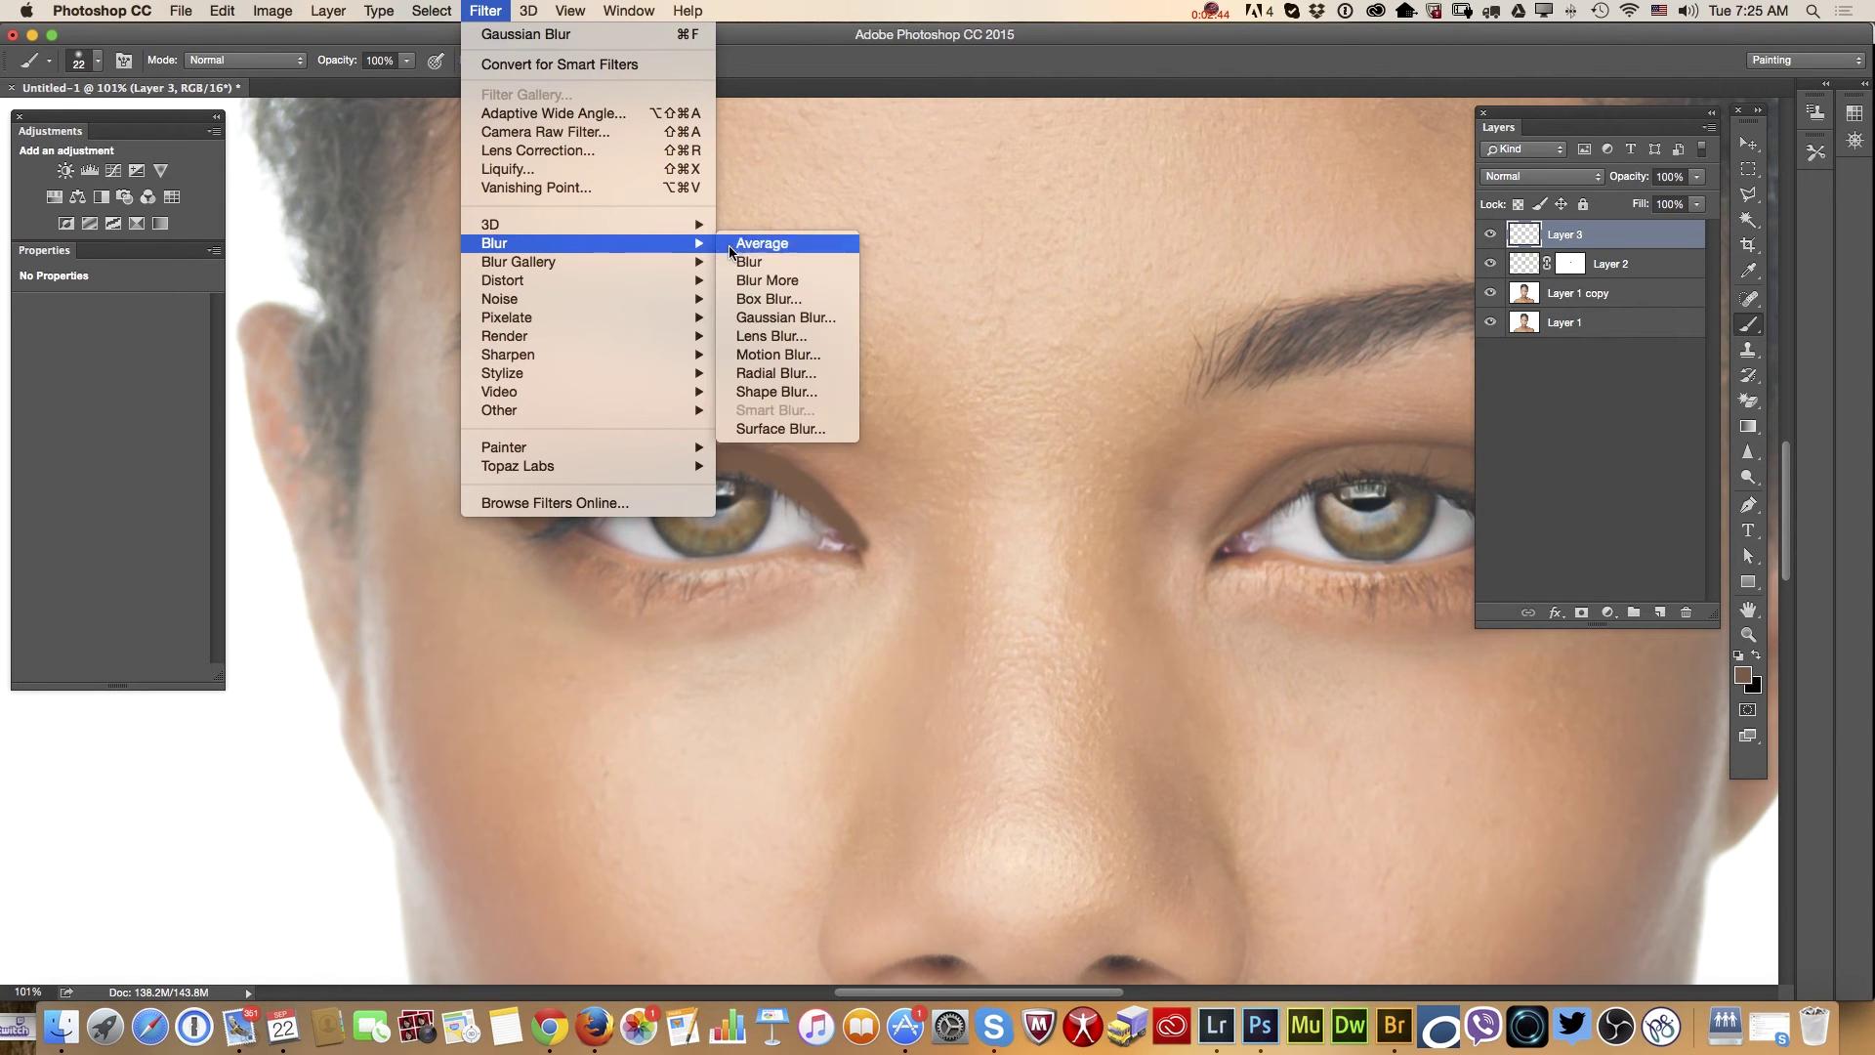
{"action": "left_click", "coordinate": [799, 318]}
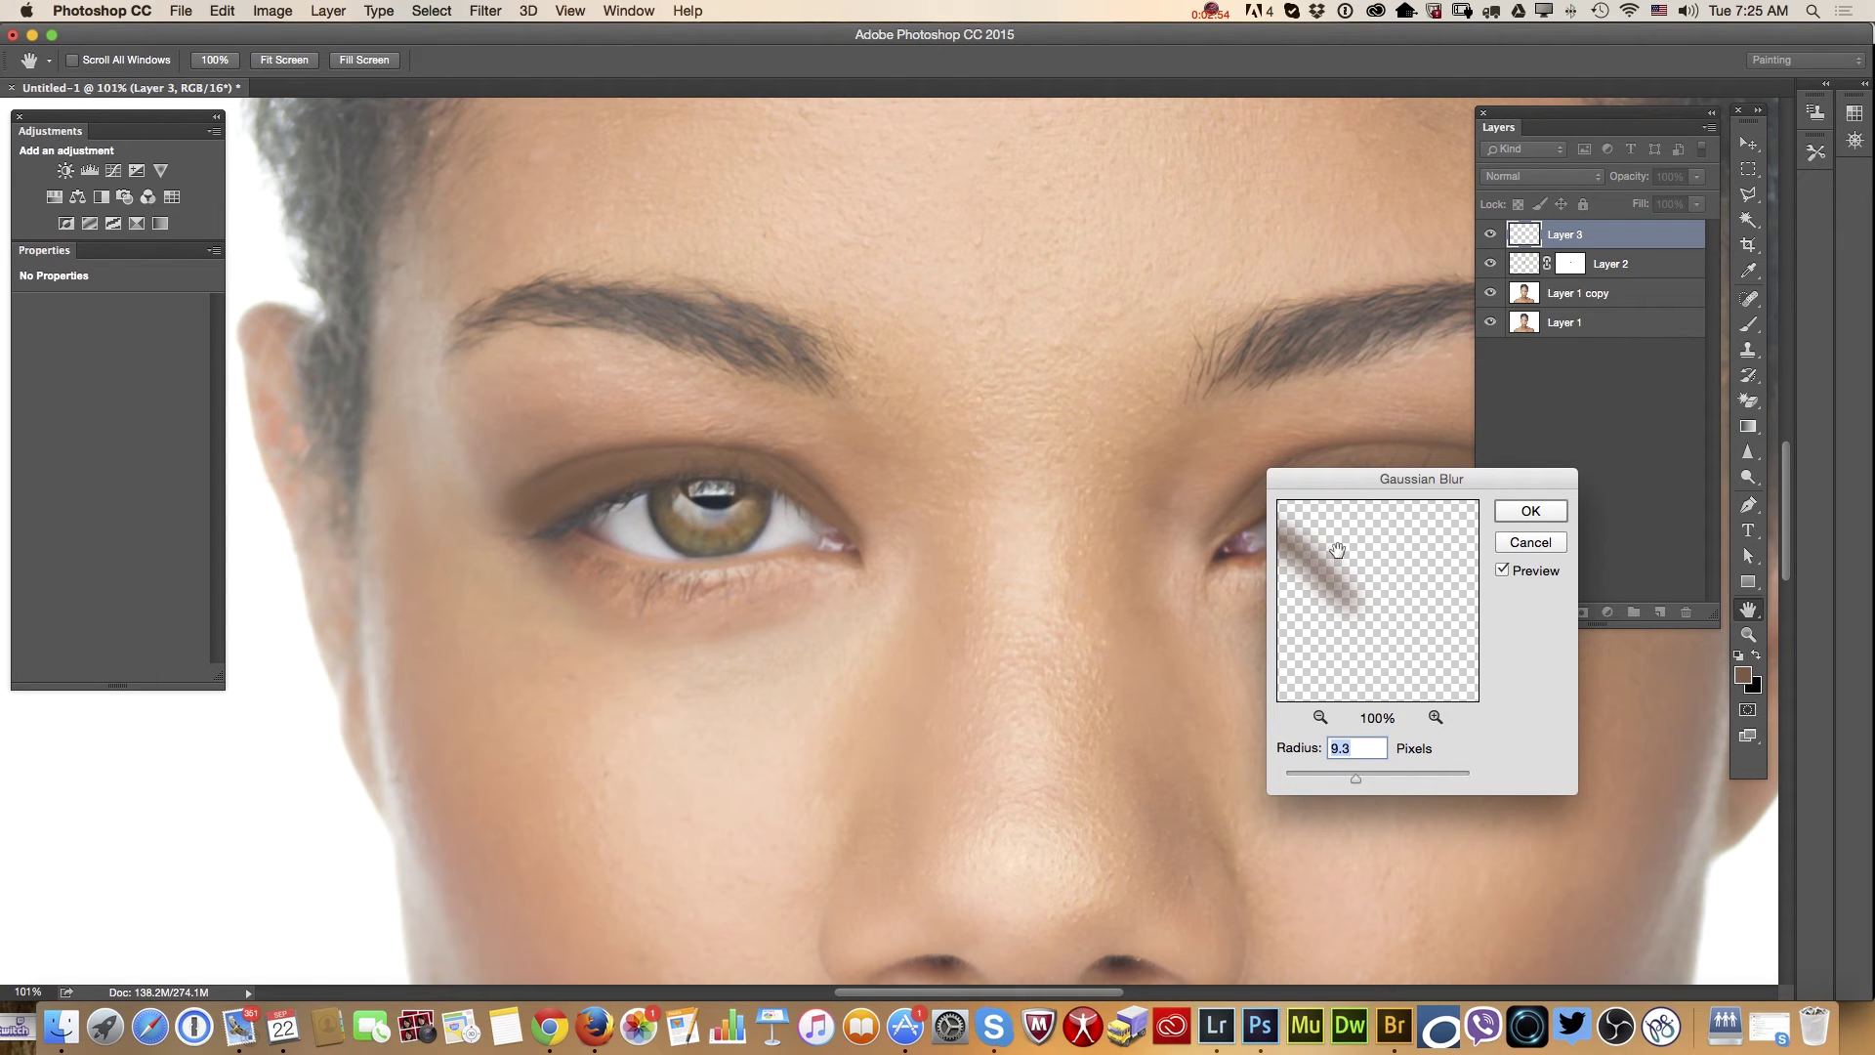
{"action": "left_click", "coordinate": [1530, 511]}
{"action": "key", "text": "b"}
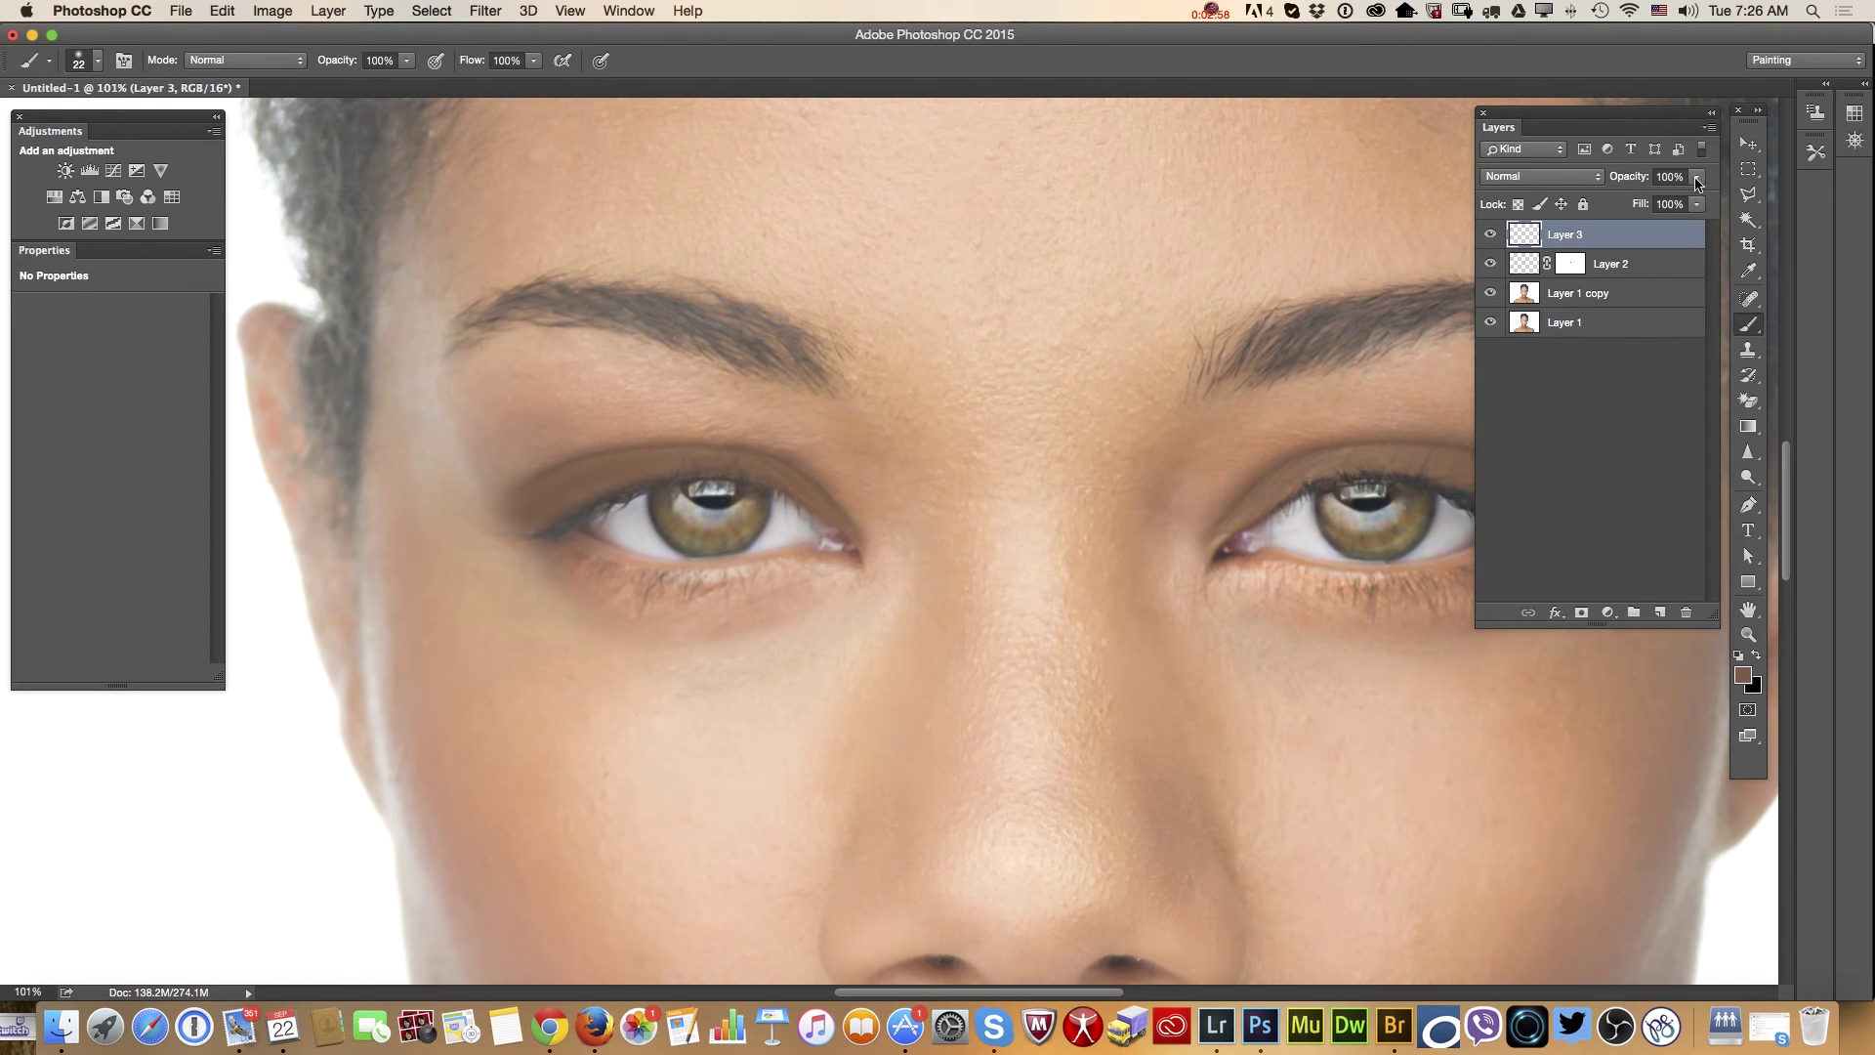
Reduce Layer 3's opacity to 64% to match the eyeshadow on the other eye
{"action": "left_click_drag", "start_coordinate": [1697, 183], "coordinate": [1689, 203]}
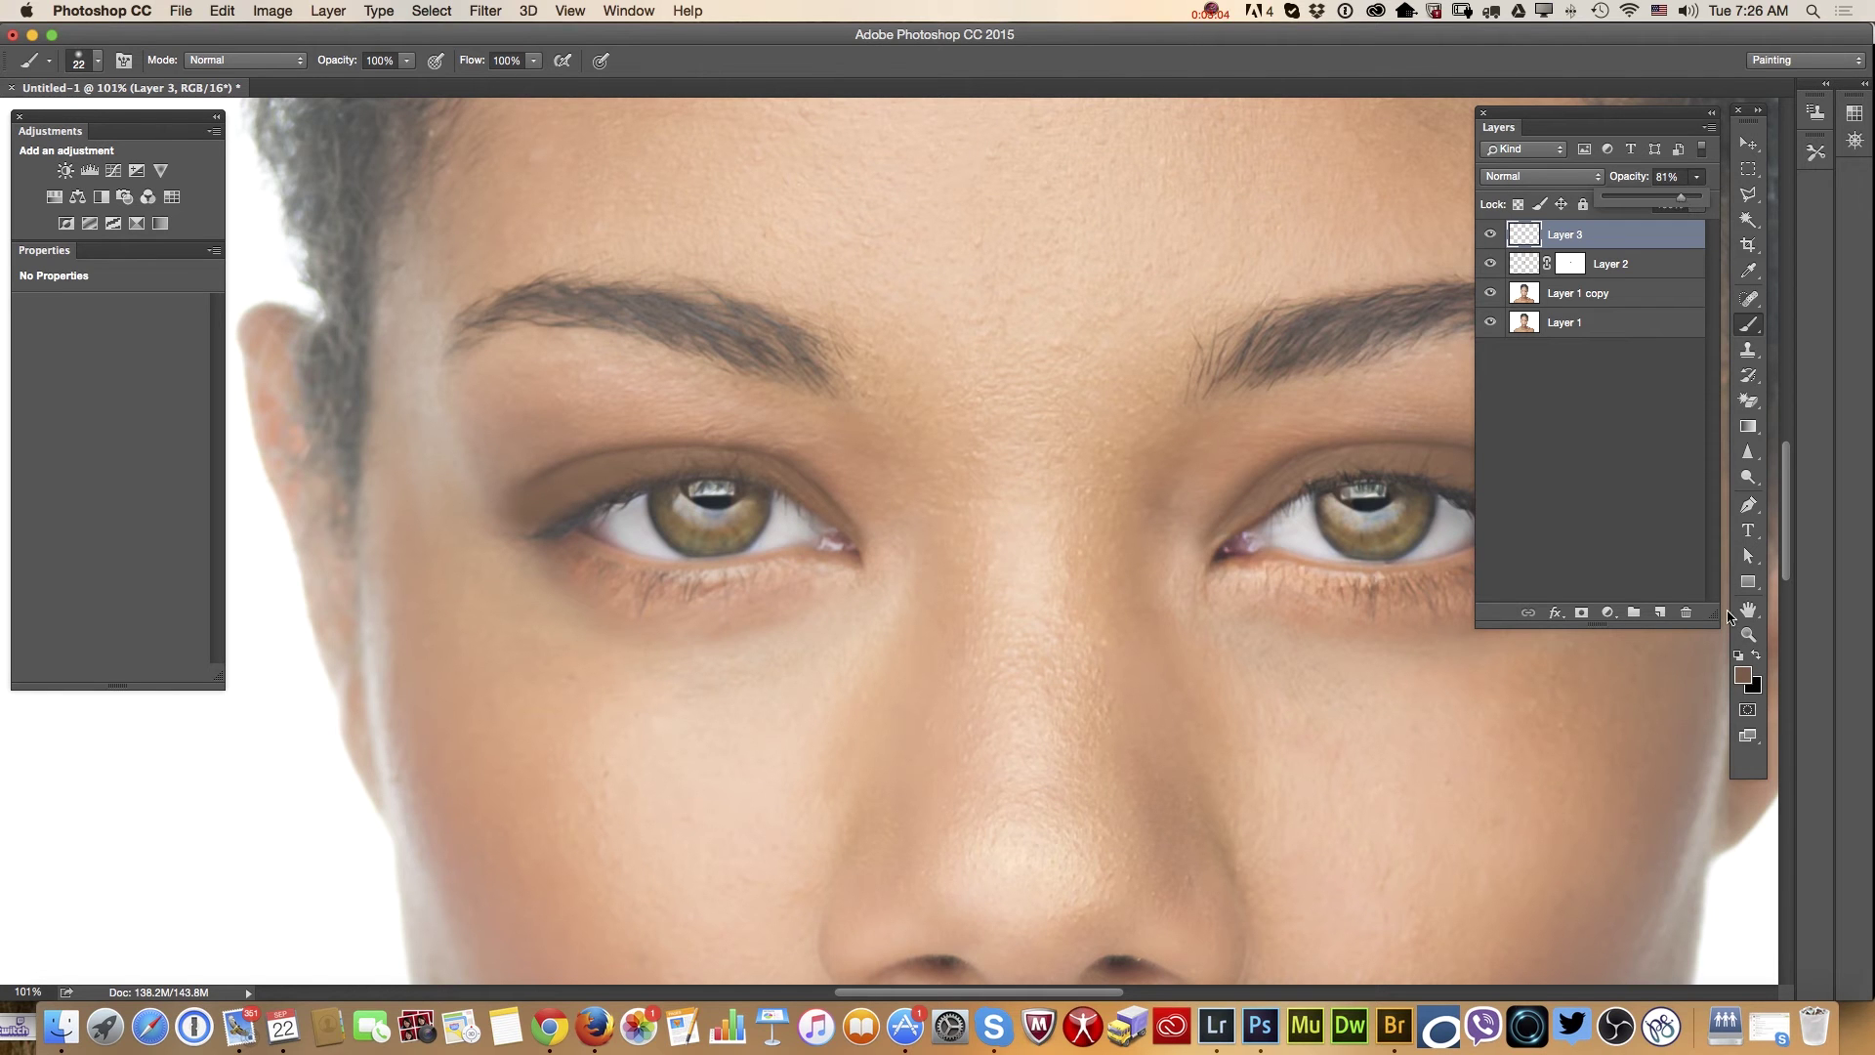
{"action": "left_click", "coordinate": [1749, 633]}
{"action": "scroll", "coordinate": [973, 607], "scroll_direction": "down", "scroll_amount": 4}
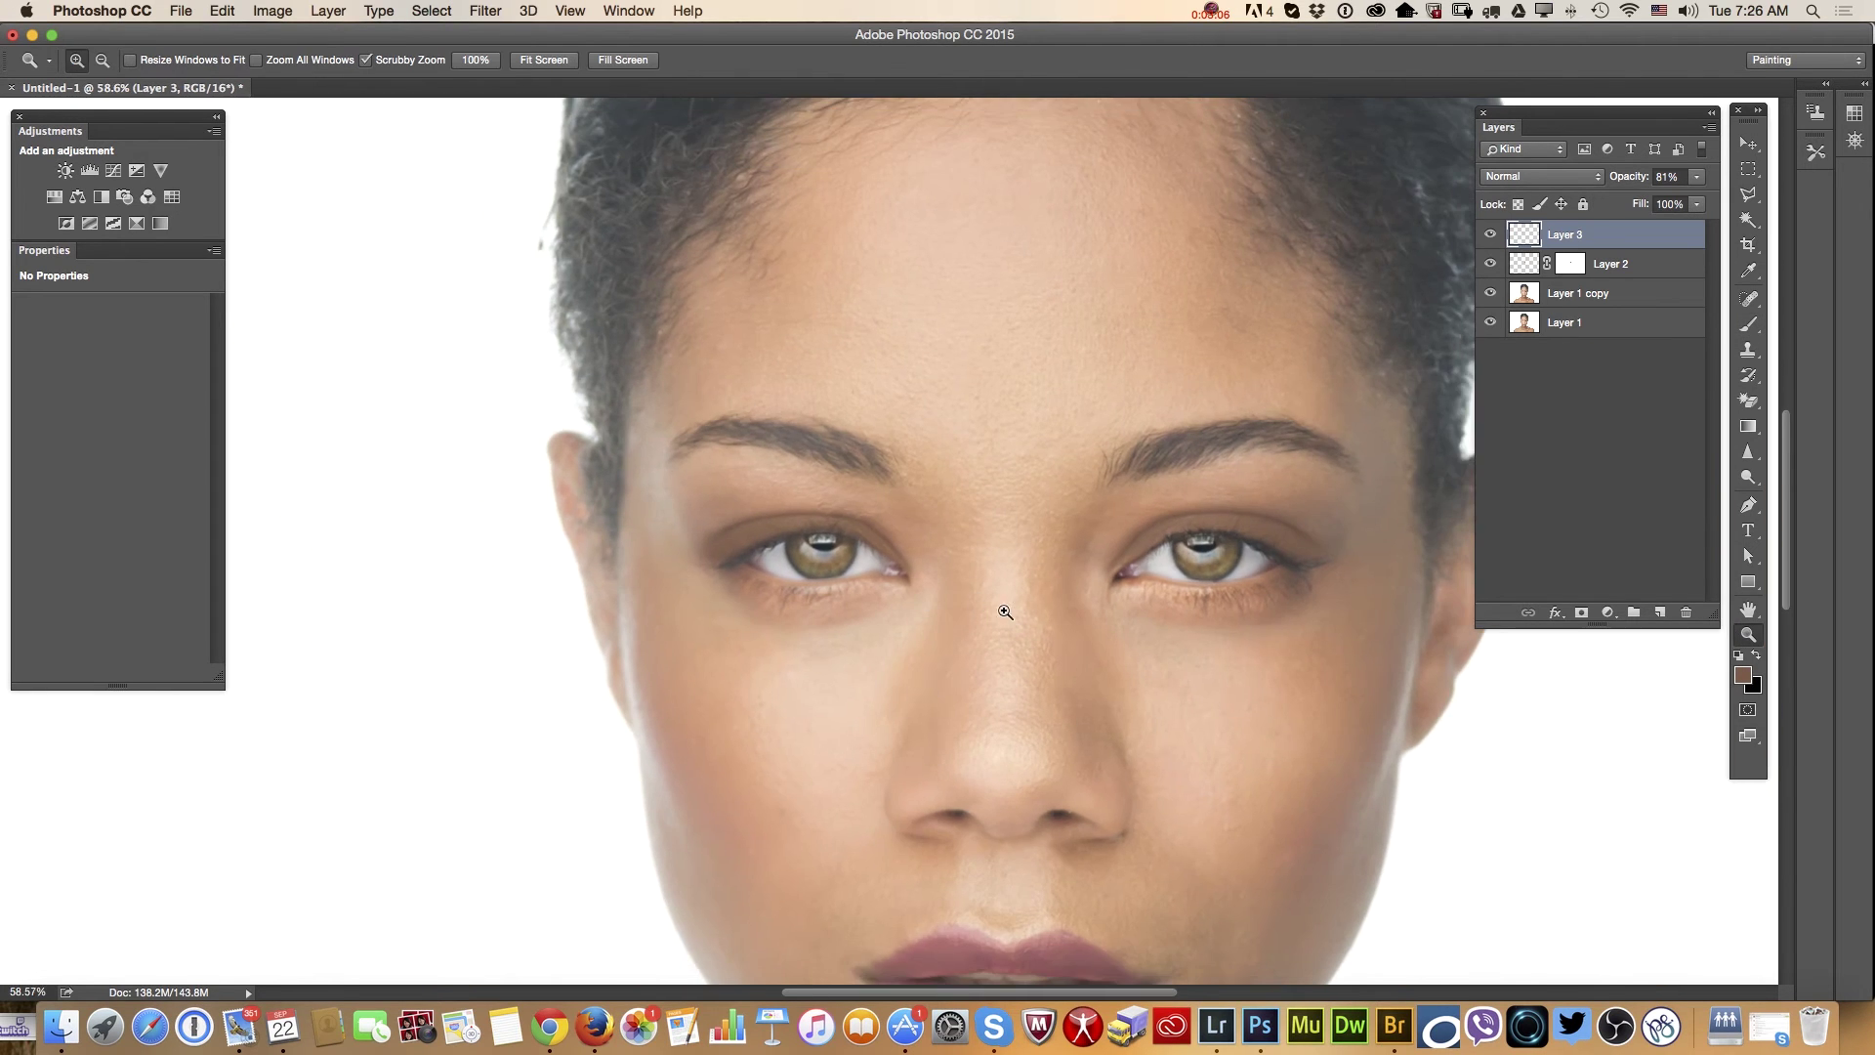
{"action": "left_click", "coordinate": [1701, 177]}
Add a new empty layer above Layer 3 and set the foreground colour to the darker brown #4d4031
{"action": "left_click", "coordinate": [1043, 576]}
{"action": "left_click_drag", "start_coordinate": [1043, 576], "coordinate": [1172, 574]}
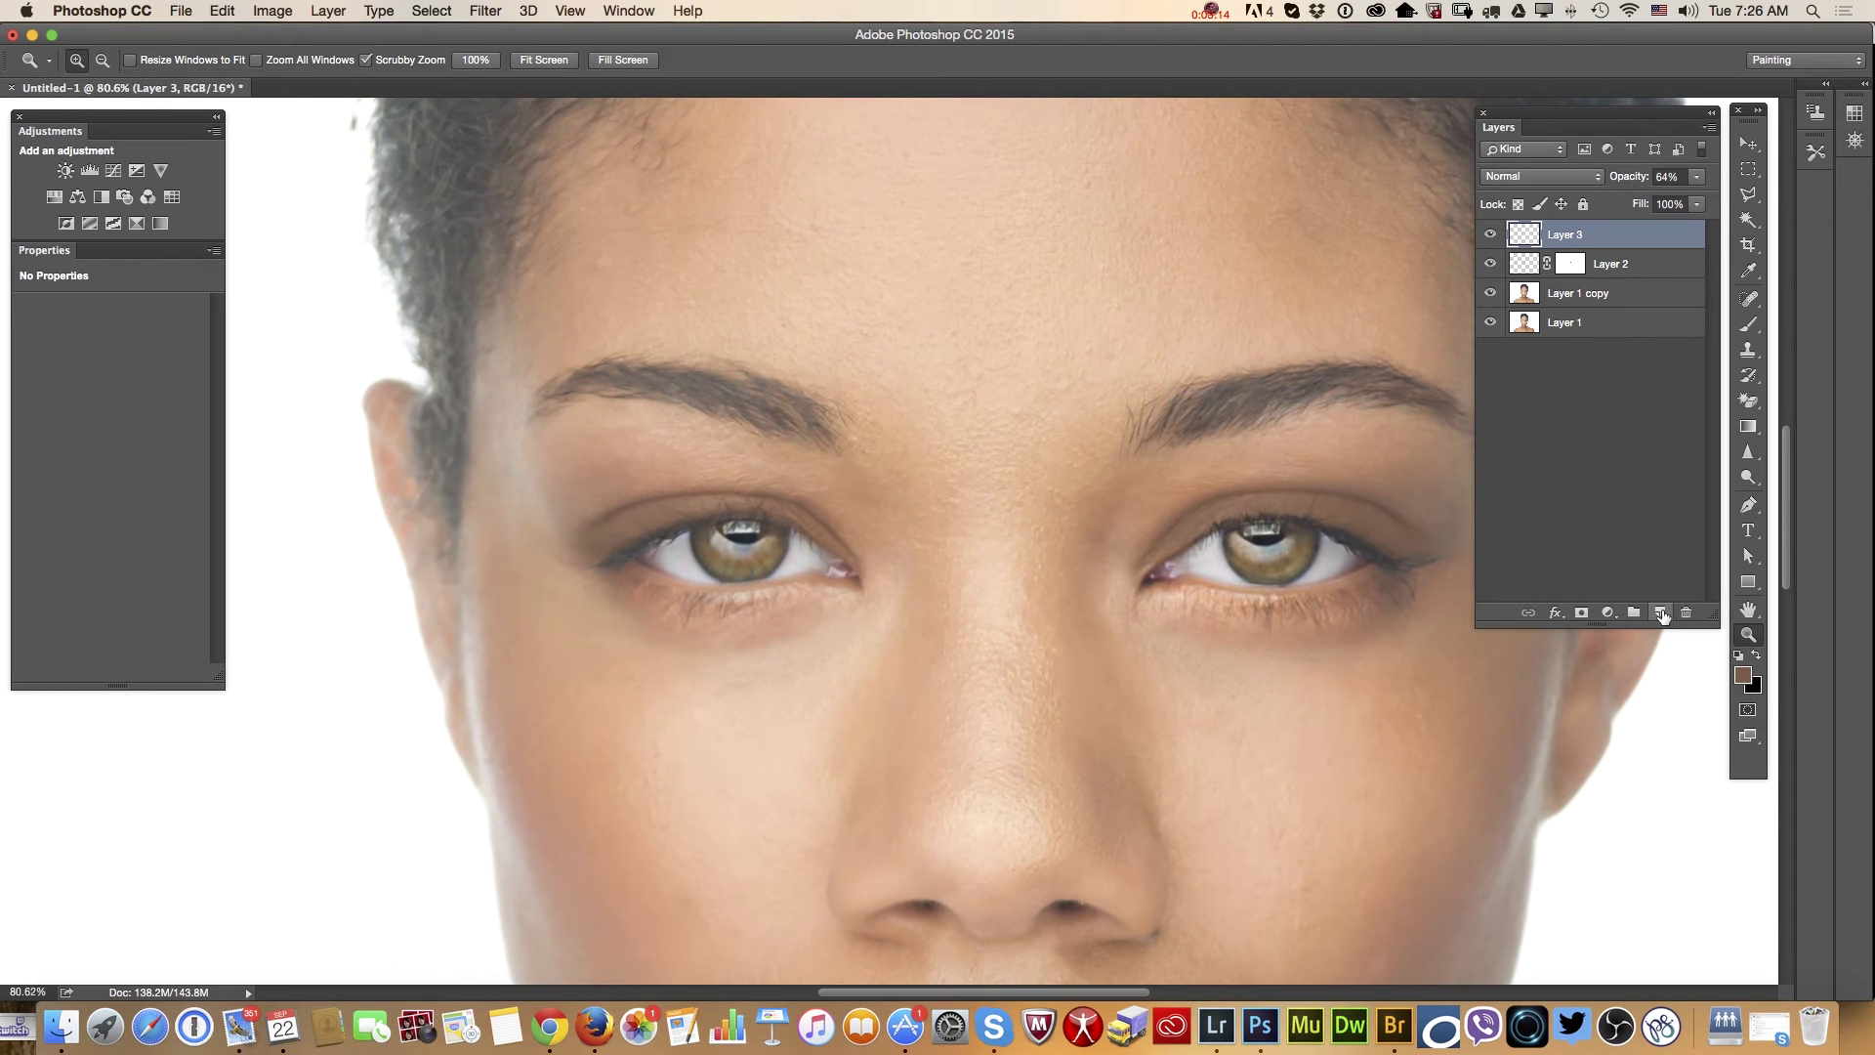
{"action": "left_click", "coordinate": [1660, 613]}
{"action": "left_click", "coordinate": [1745, 674]}
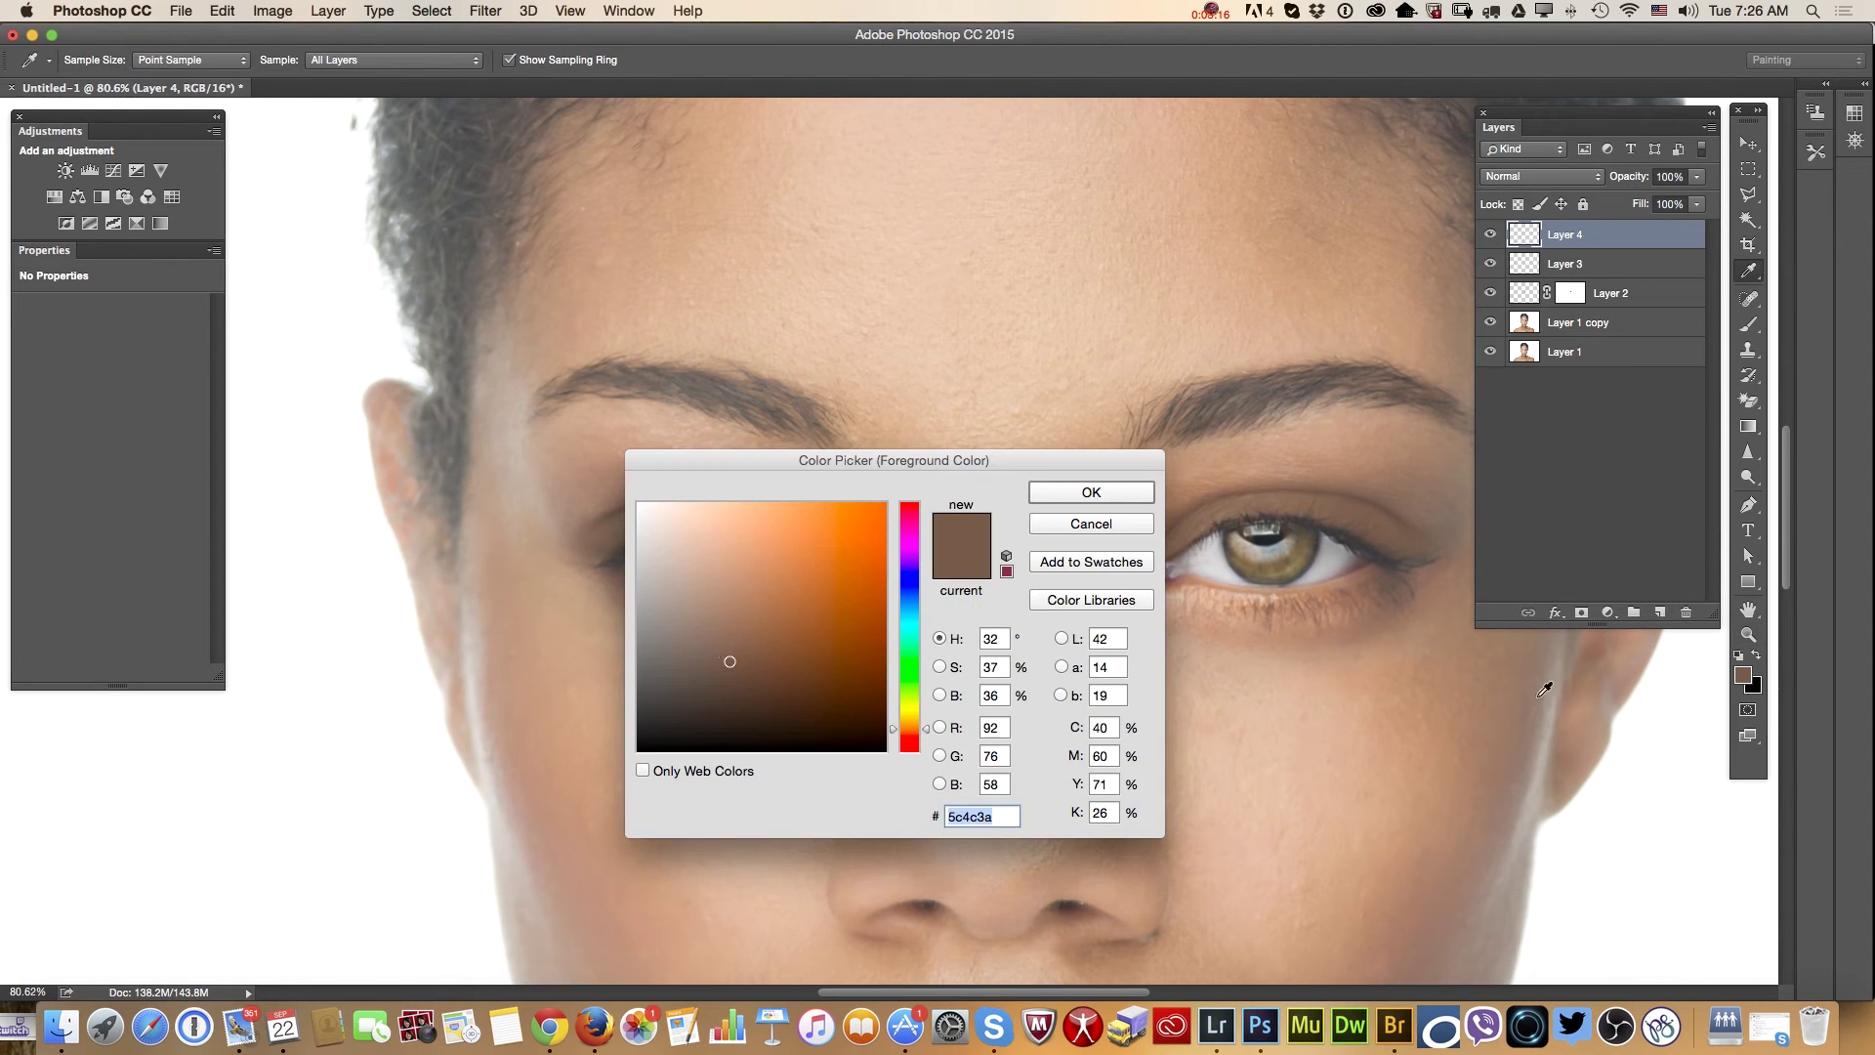
{"action": "left_click", "coordinate": [727, 677]}
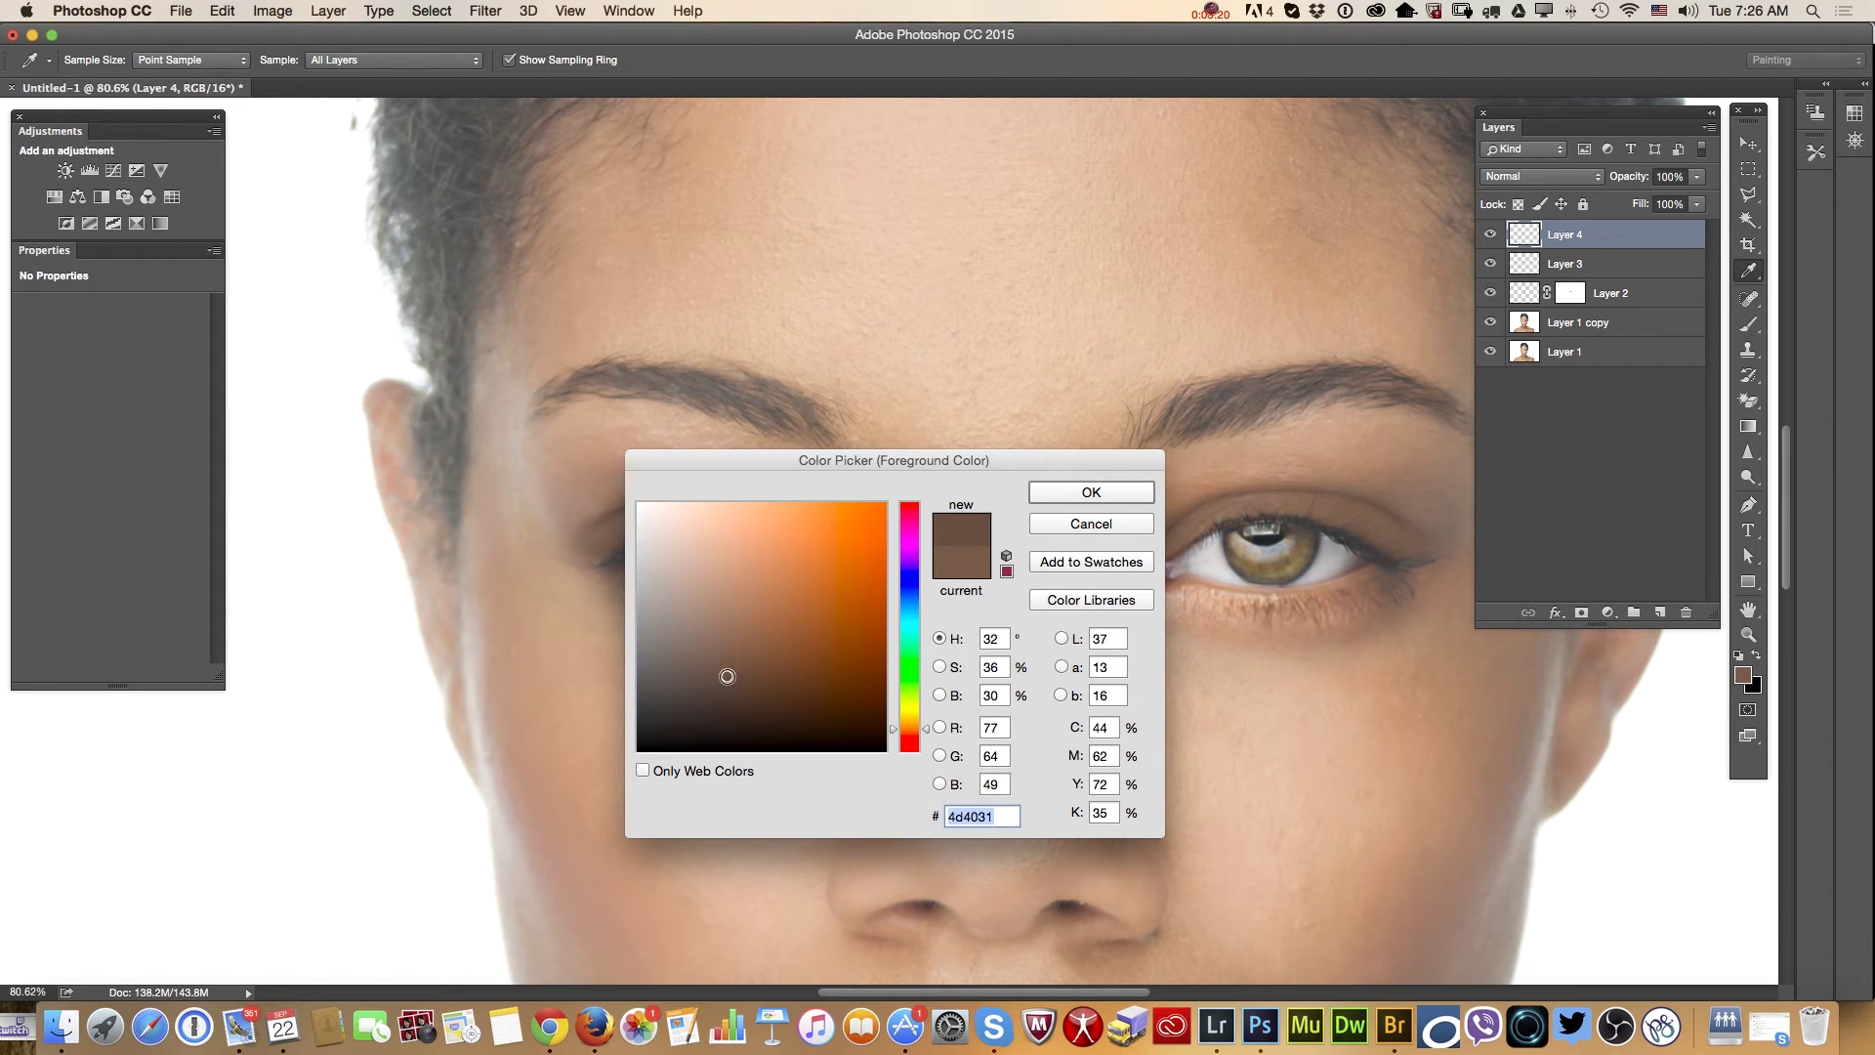
{"action": "left_click", "coordinate": [1057, 495]}
Paint the darker brown over the outer corner of the image-left eye on Layer 4
{"action": "key", "text": "z"}
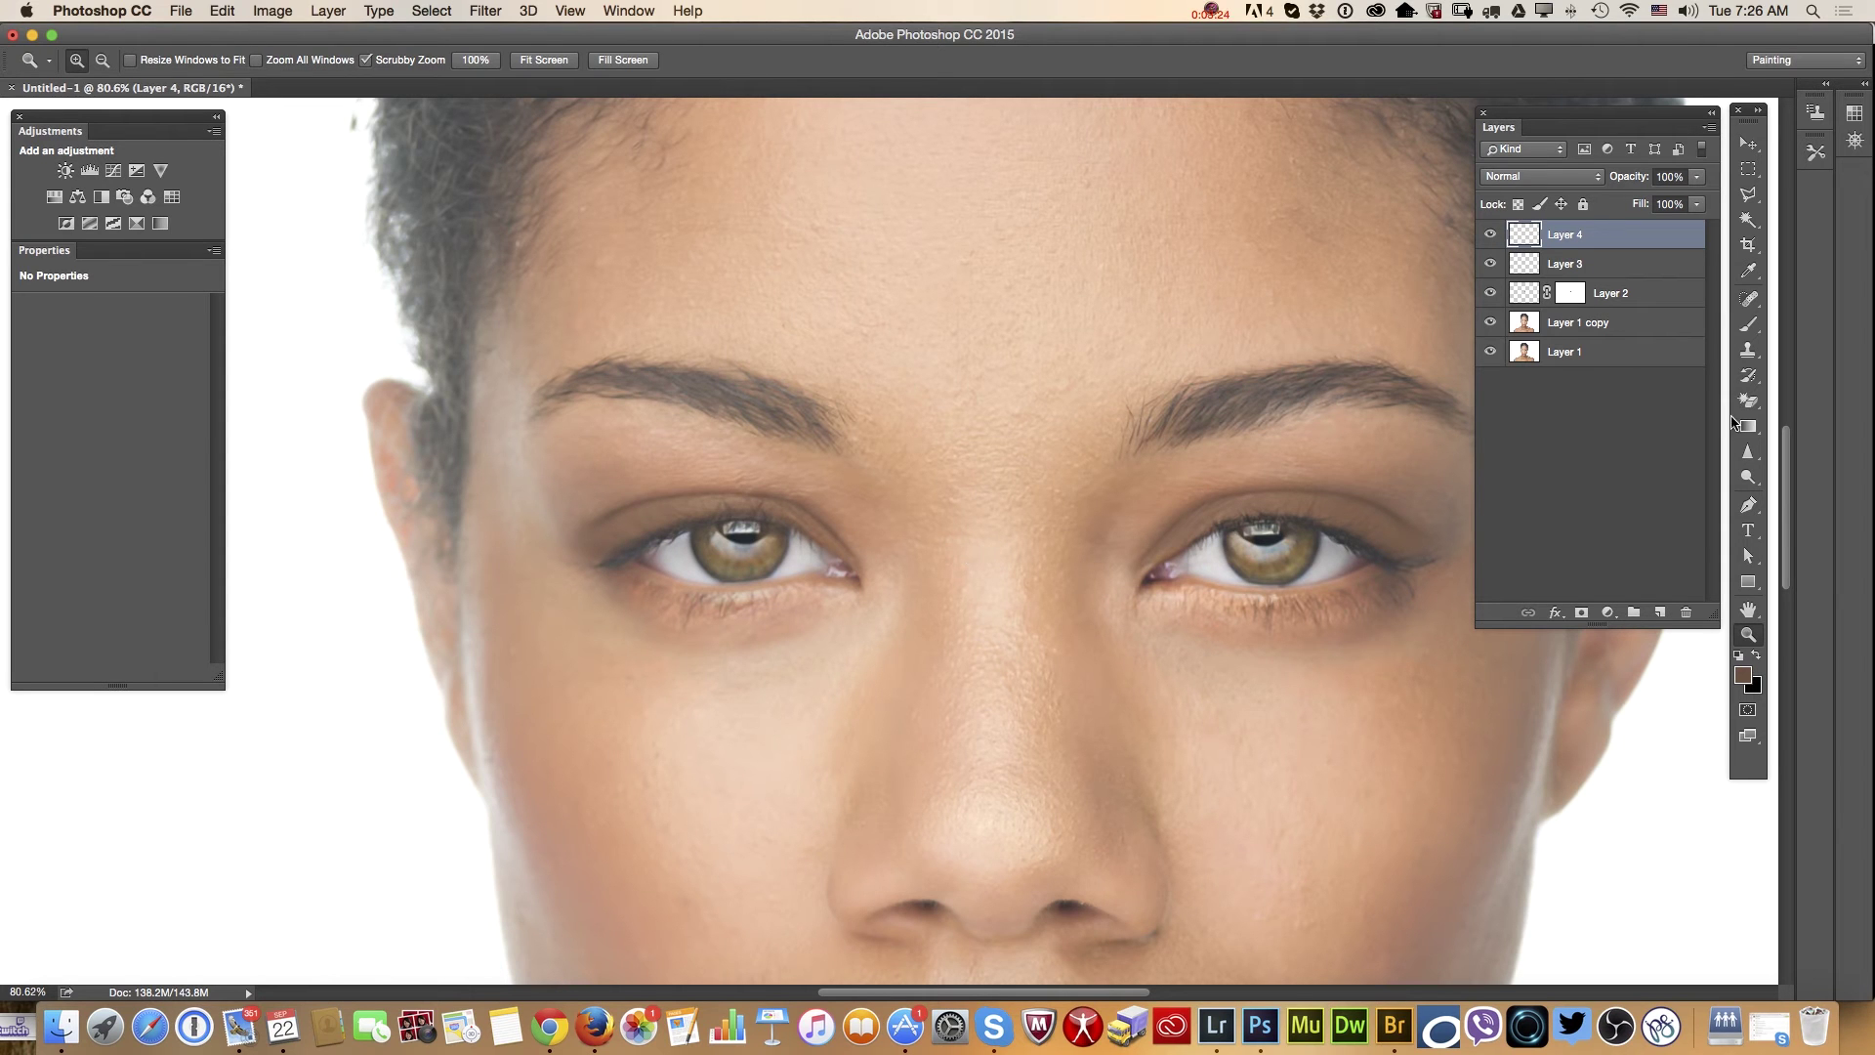
{"action": "left_click", "coordinate": [1748, 326]}
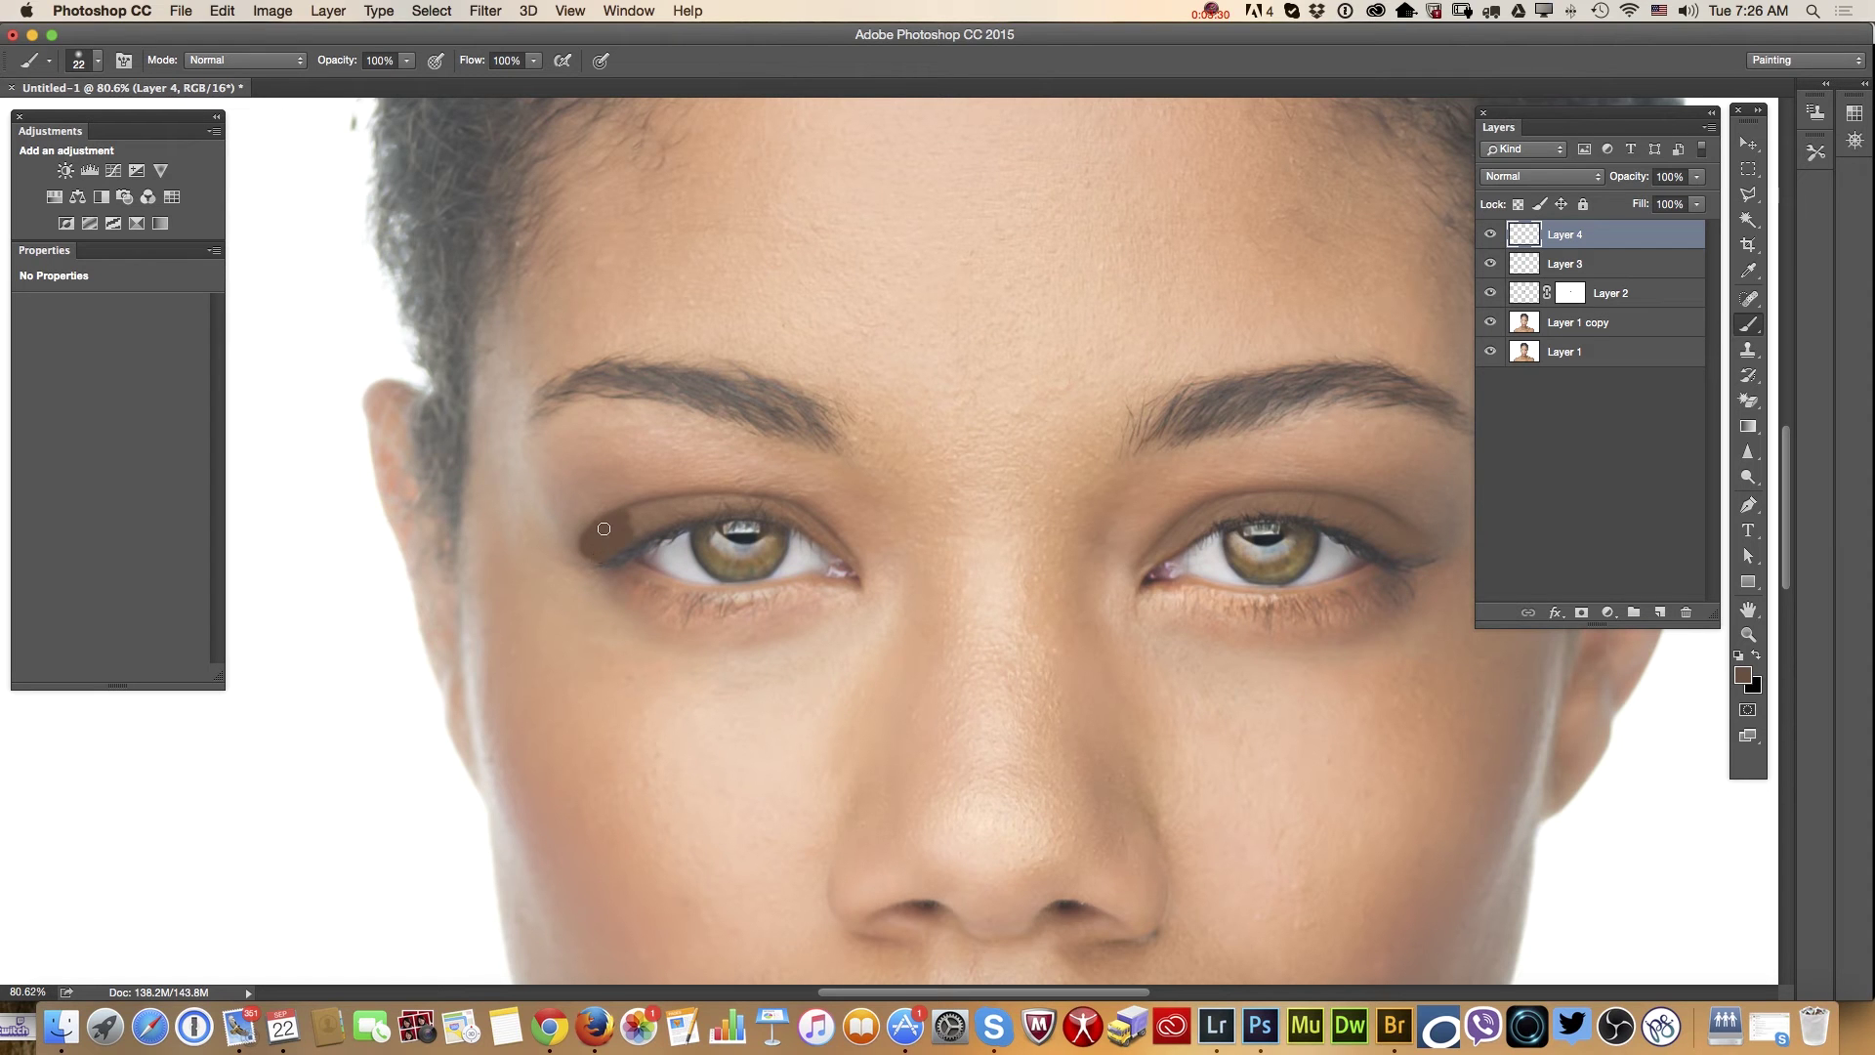
{"action": "mouse_move", "coordinate": [575, 526]}
{"action": "left_mouse_down"}
{"action": "mouse_move", "coordinate": [596, 554]}
{"action": "mouse_move", "coordinate": [596, 514]}
{"action": "mouse_move", "coordinate": [645, 528]}
{"action": "left_mouse_up"}
Blur the dark brown eyeshadow on Layer 4 with the Gaussian Blur filter at a radius of 10.1 pixels
{"action": "left_click", "coordinate": [491, 11]}
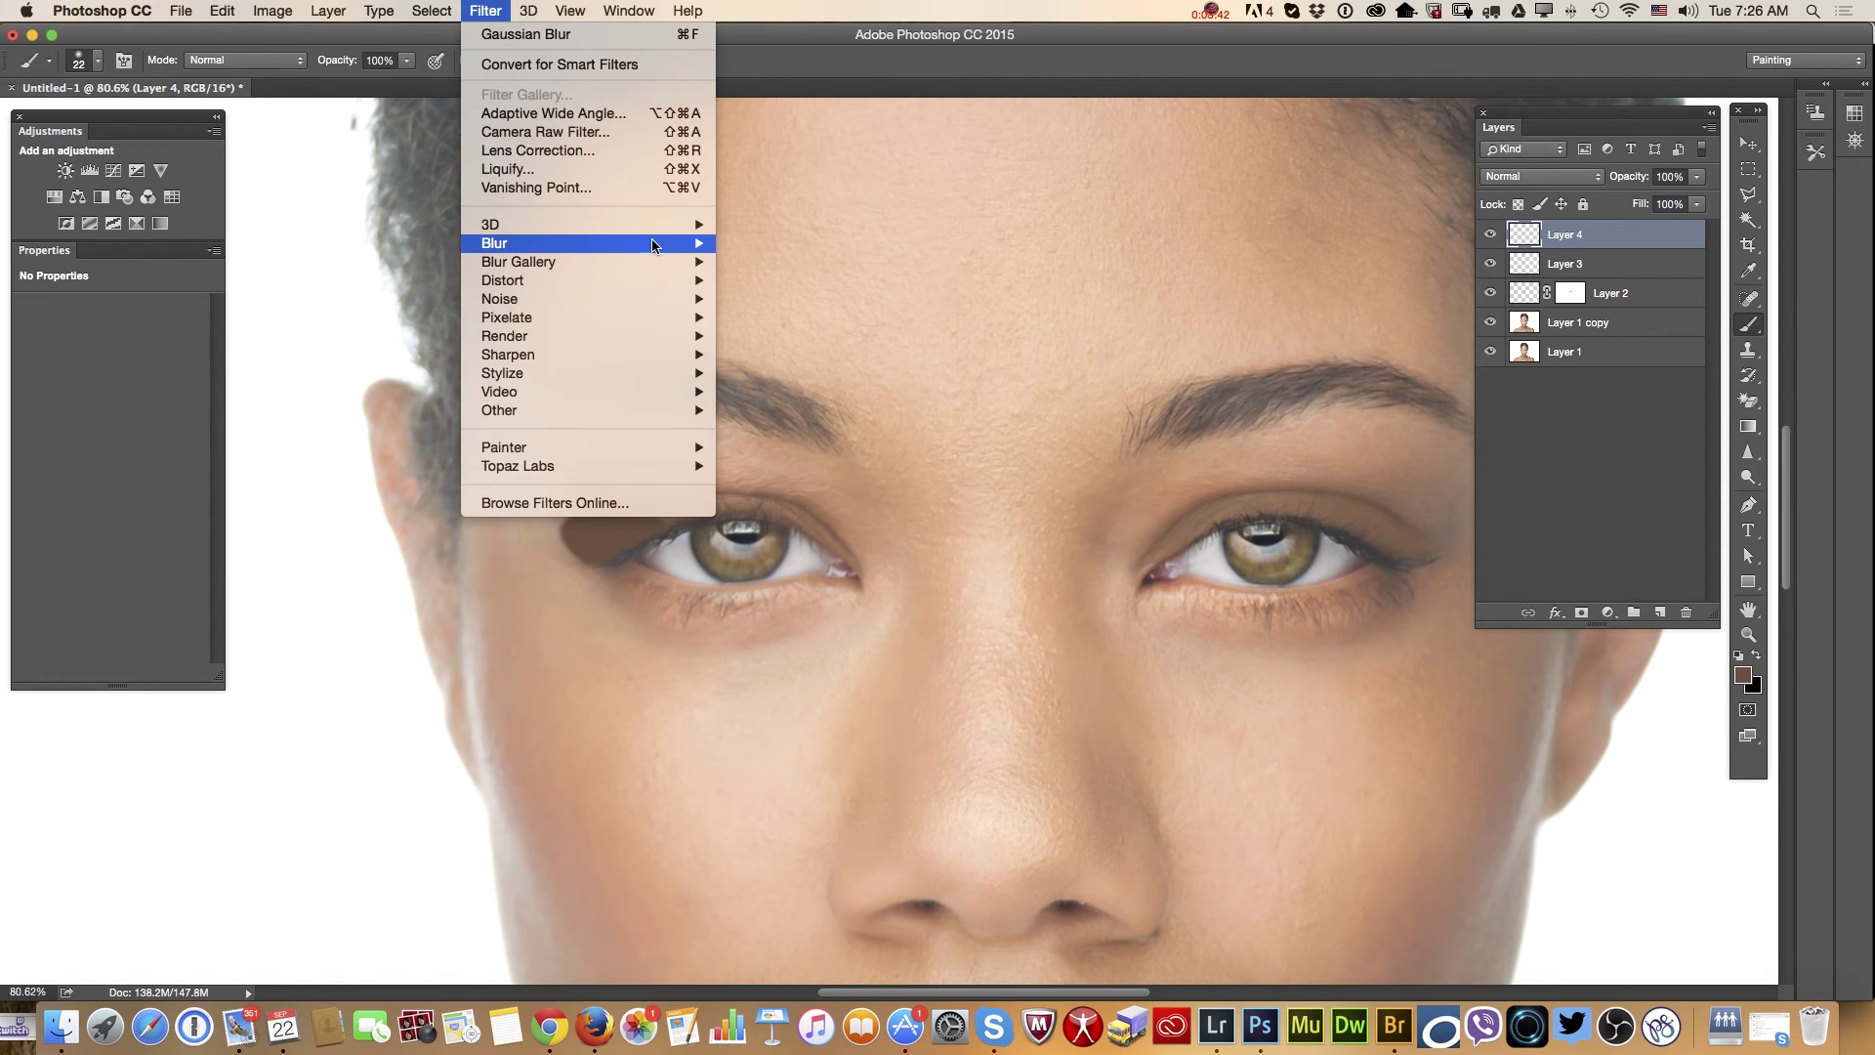
{"action": "mouse_move", "coordinate": [625, 244]}
{"action": "left_click", "coordinate": [787, 318]}
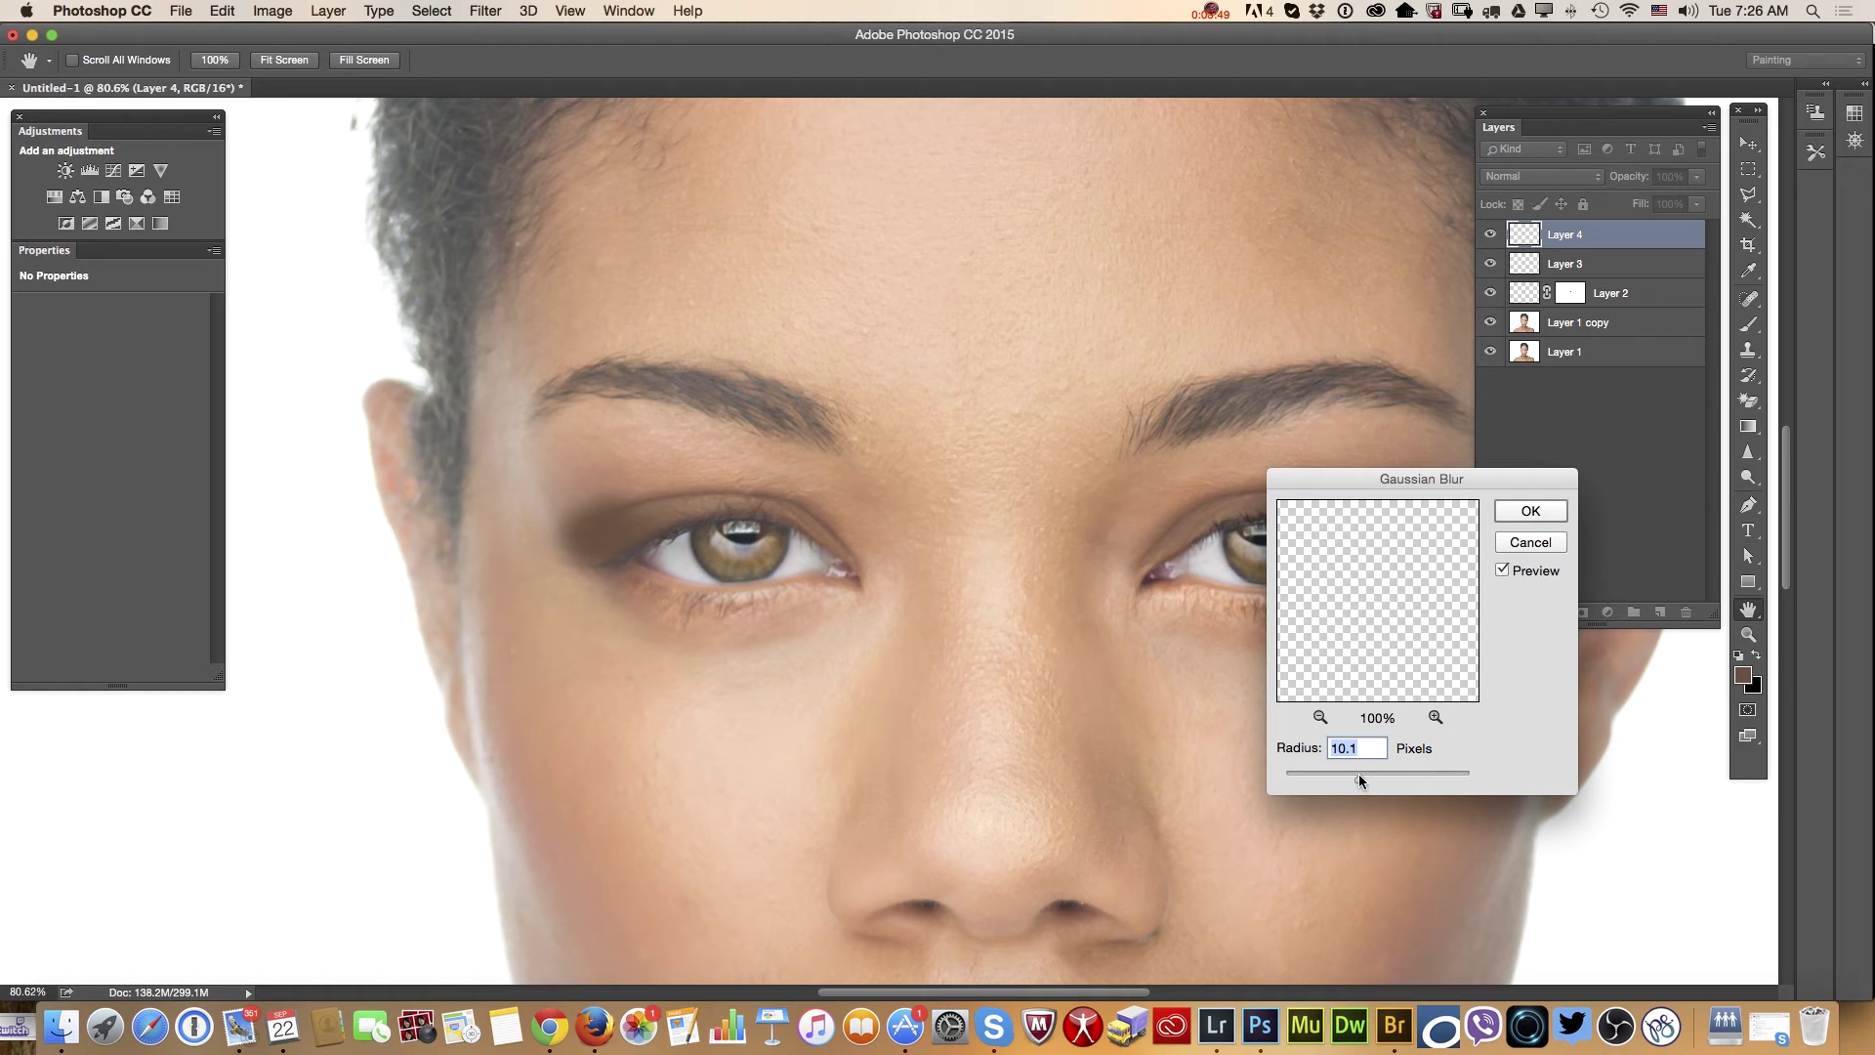
{"action": "left_click", "coordinate": [1563, 510]}
{"action": "key", "text": "b"}
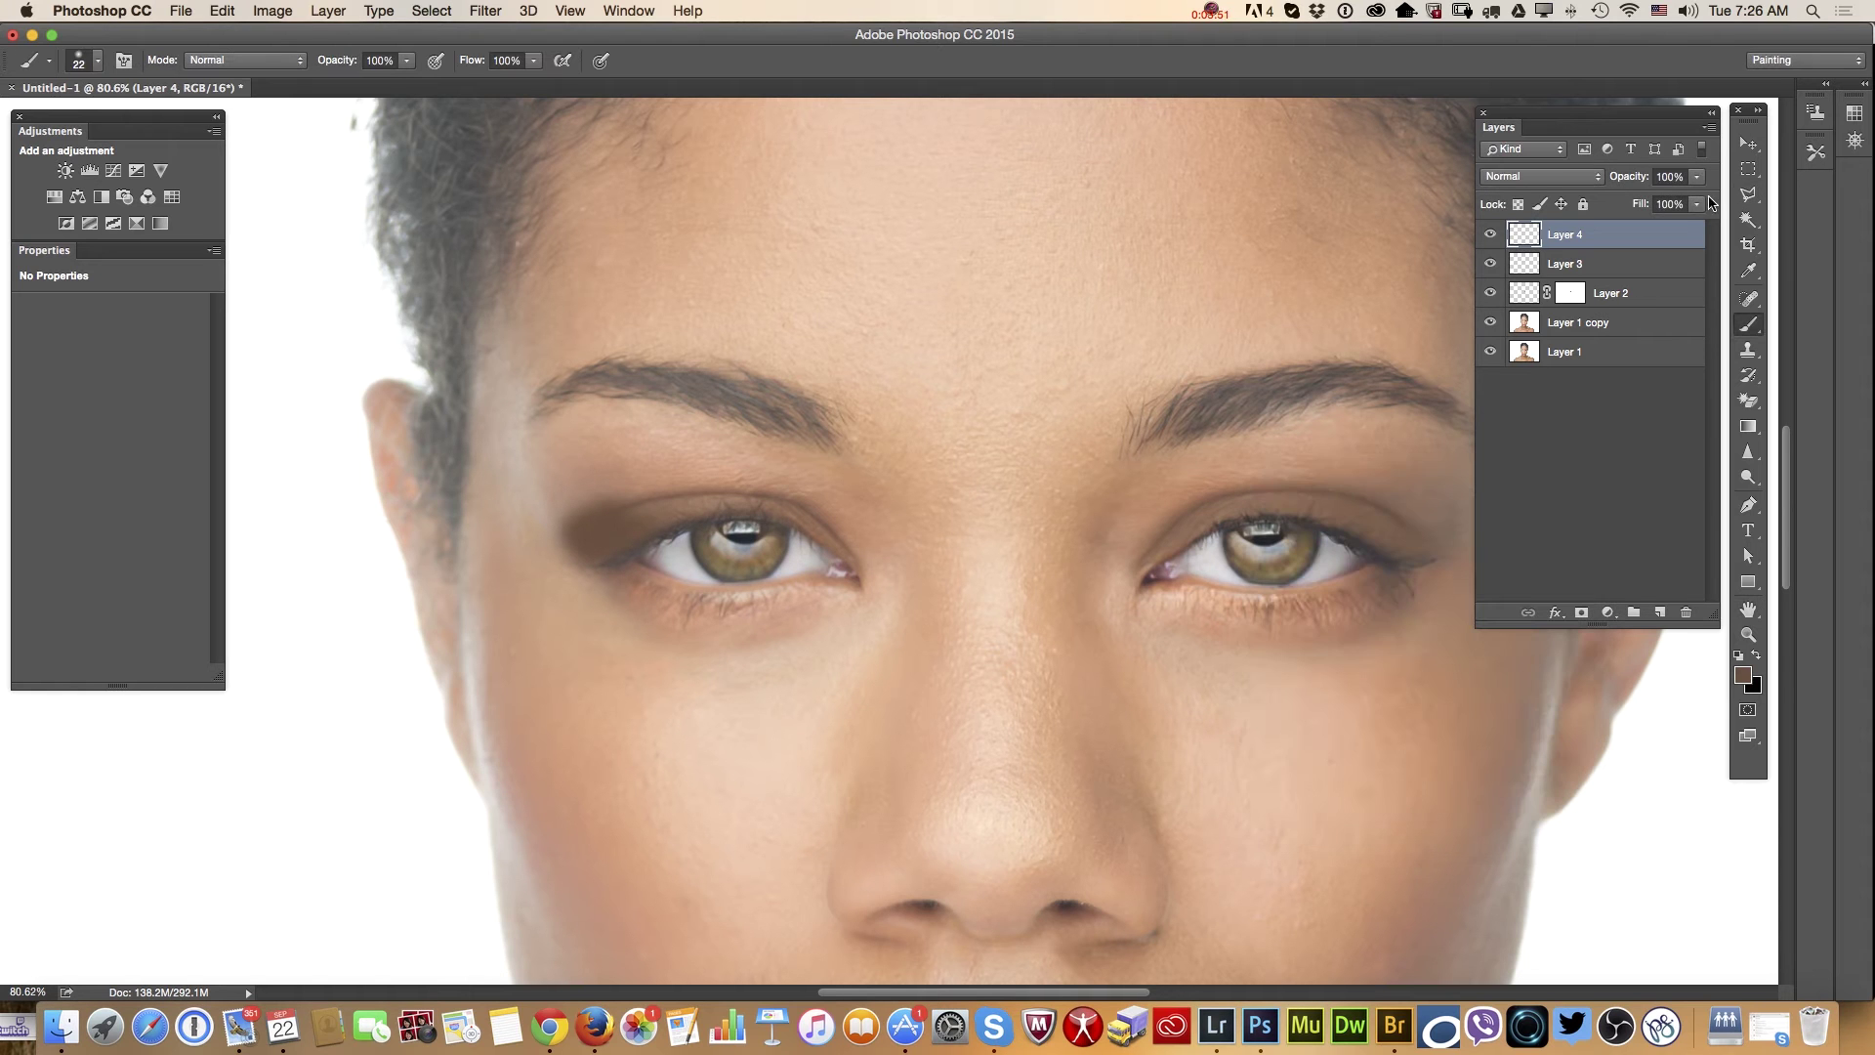
Reduce Layer 4's opacity to 62% and add a layer mask to it
{"action": "left_click", "coordinate": [1698, 177]}
{"action": "left_click_drag", "start_coordinate": [1700, 202], "coordinate": [1664, 210]}
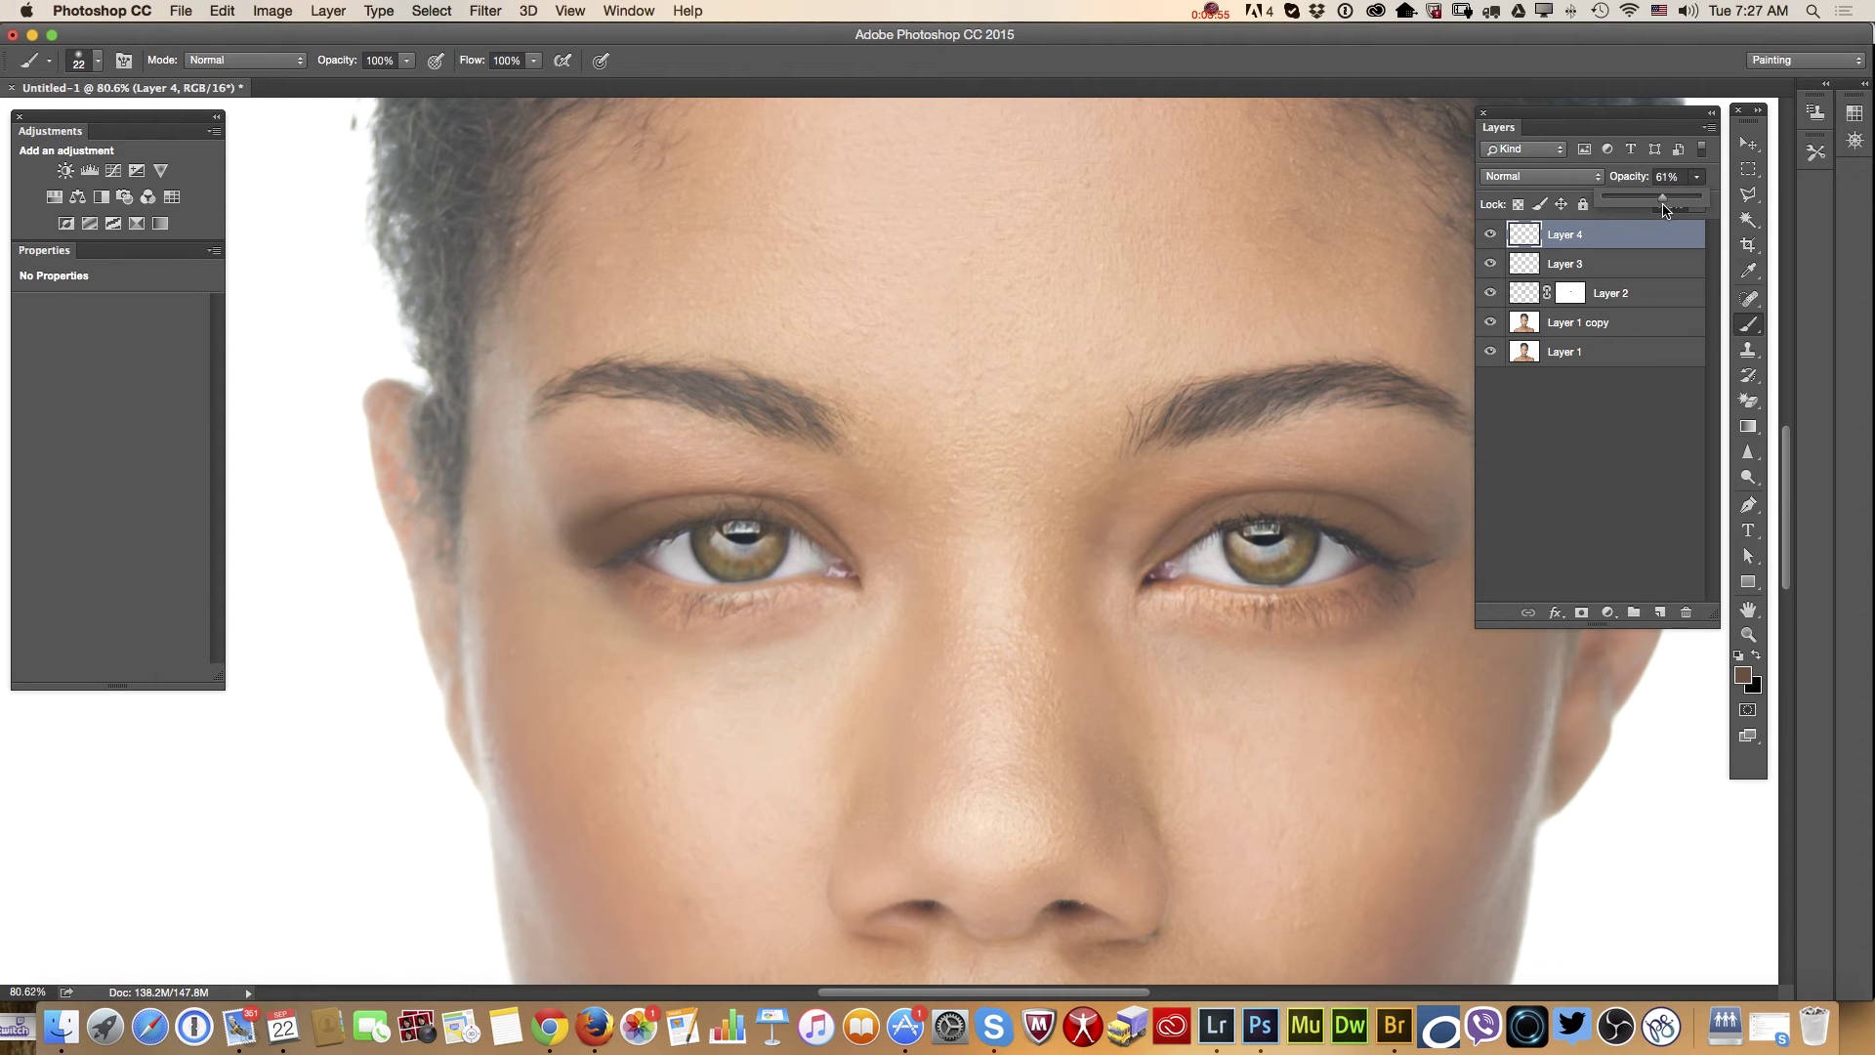
{"action": "left_click", "coordinate": [1582, 612]}
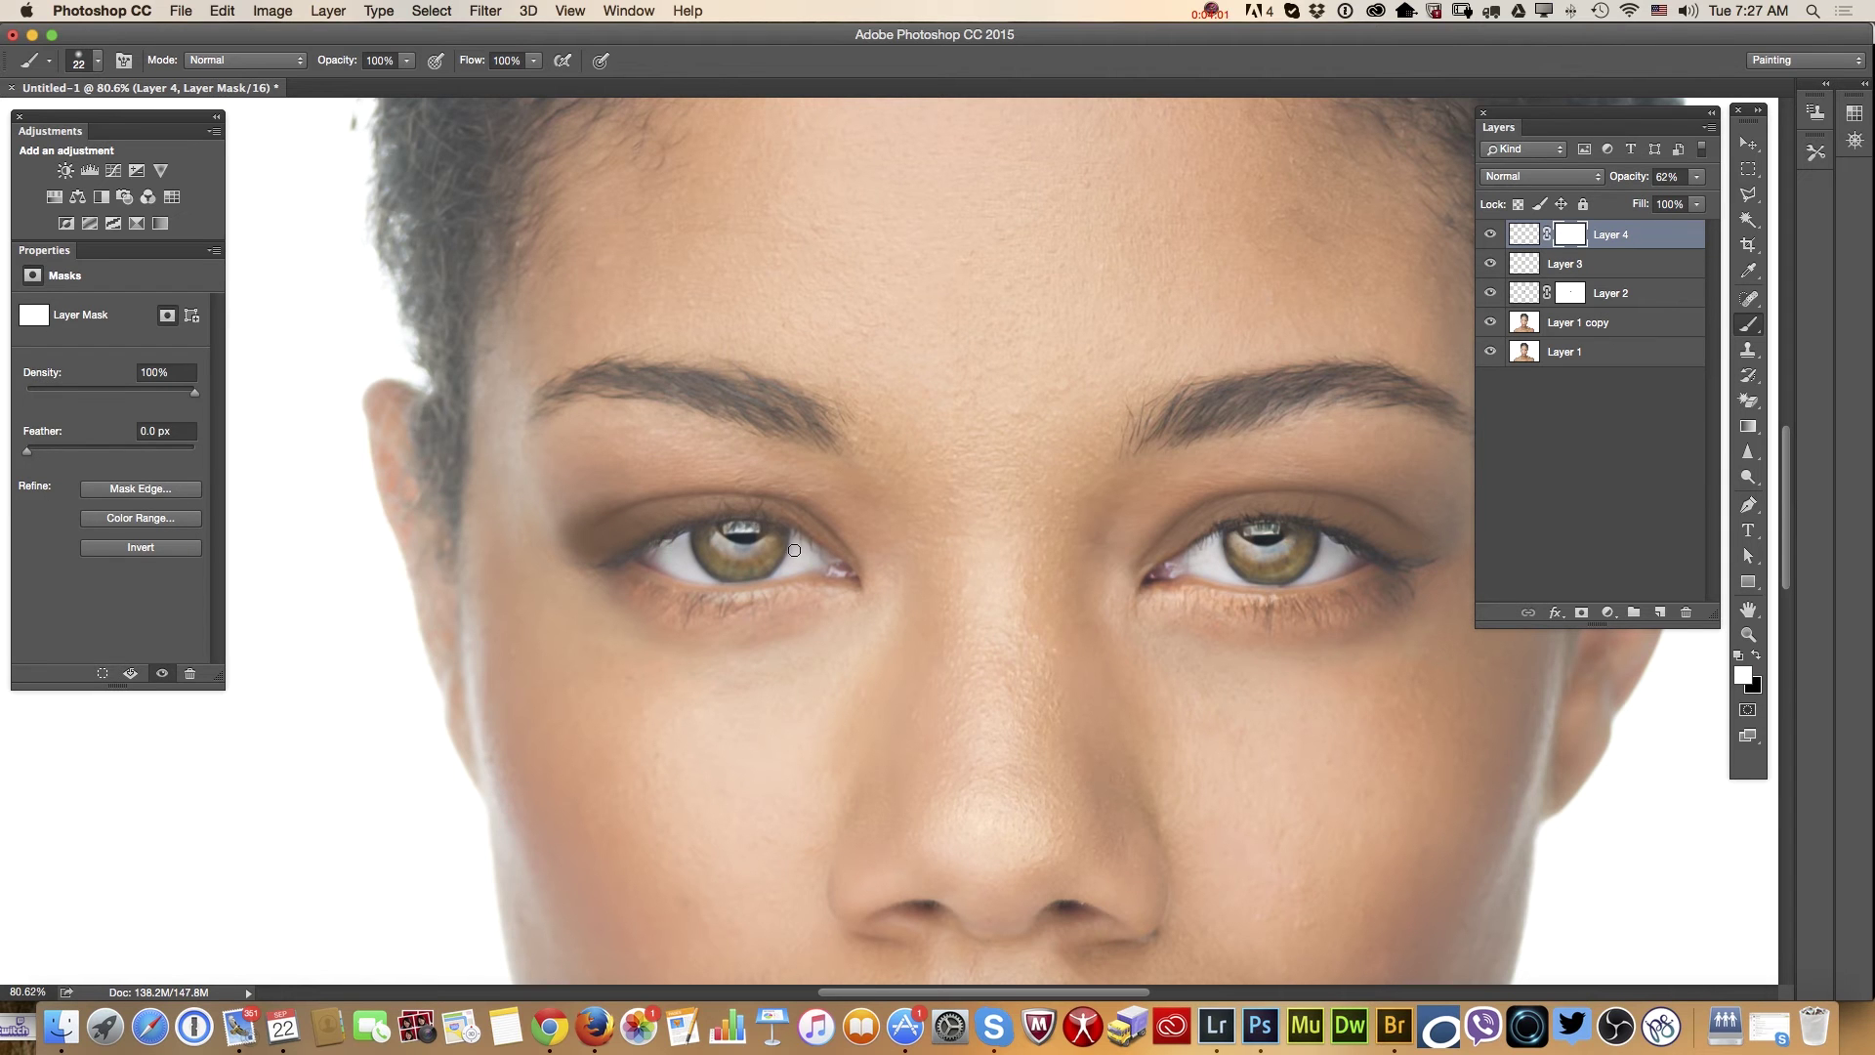
Add a layer mask to Layer 3 and mask eyeshadow off the image-left eye with black on the Layer 3 and Layer 4 masks
{"action": "left_click", "coordinate": [1575, 264]}
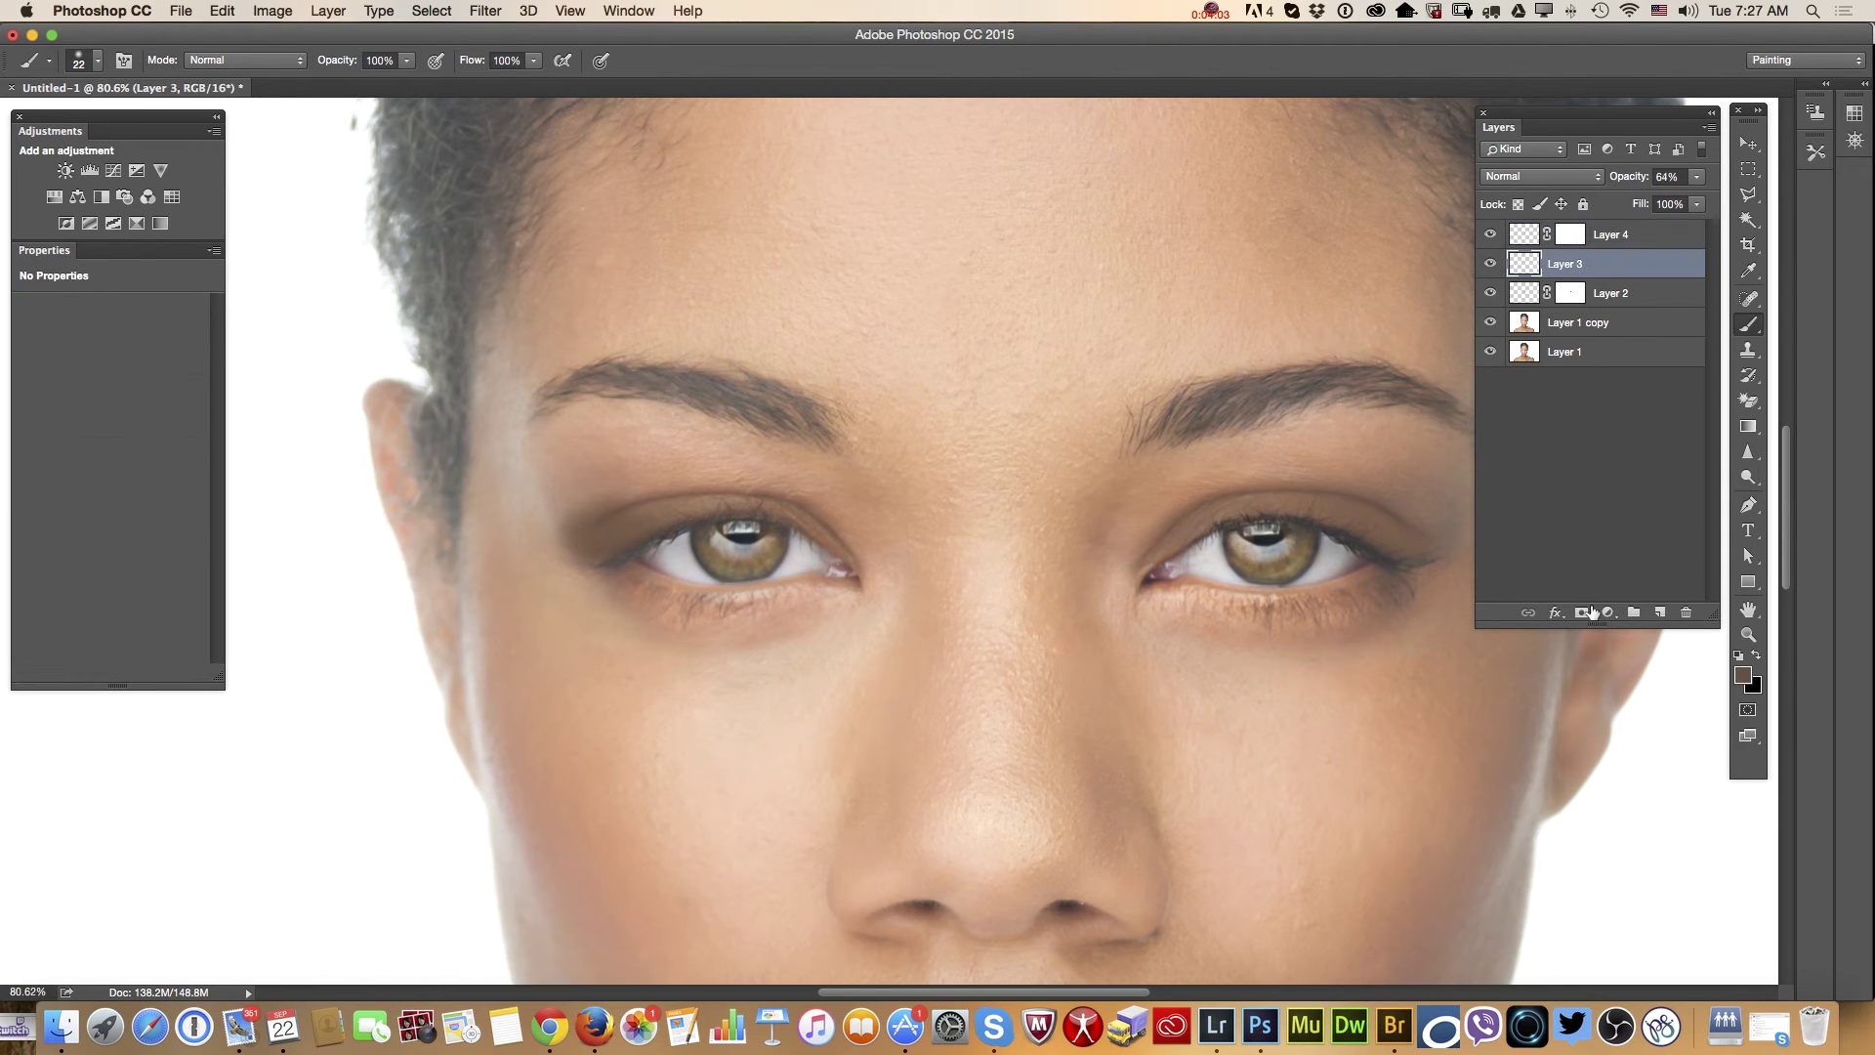
{"action": "left_click", "coordinate": [1587, 612]}
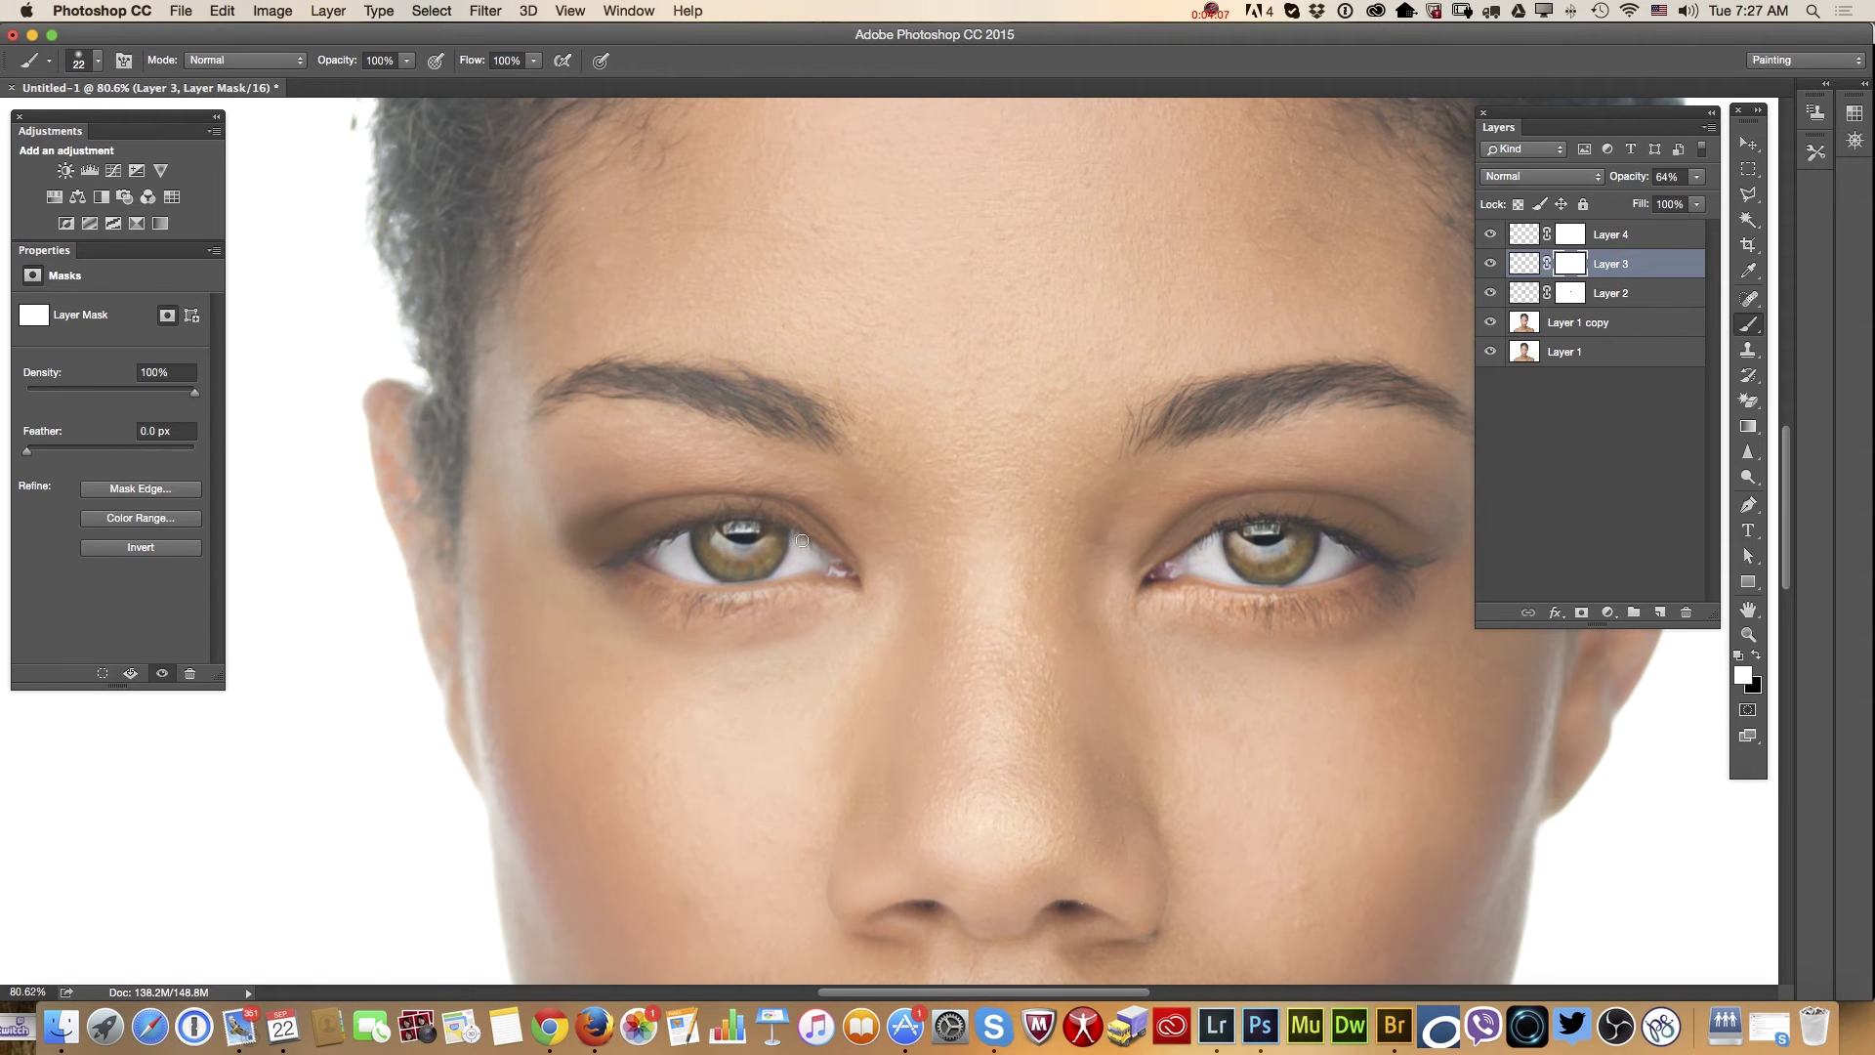
{"action": "left_click", "coordinate": [1757, 654]}
{"action": "left_click", "coordinate": [1571, 235]}
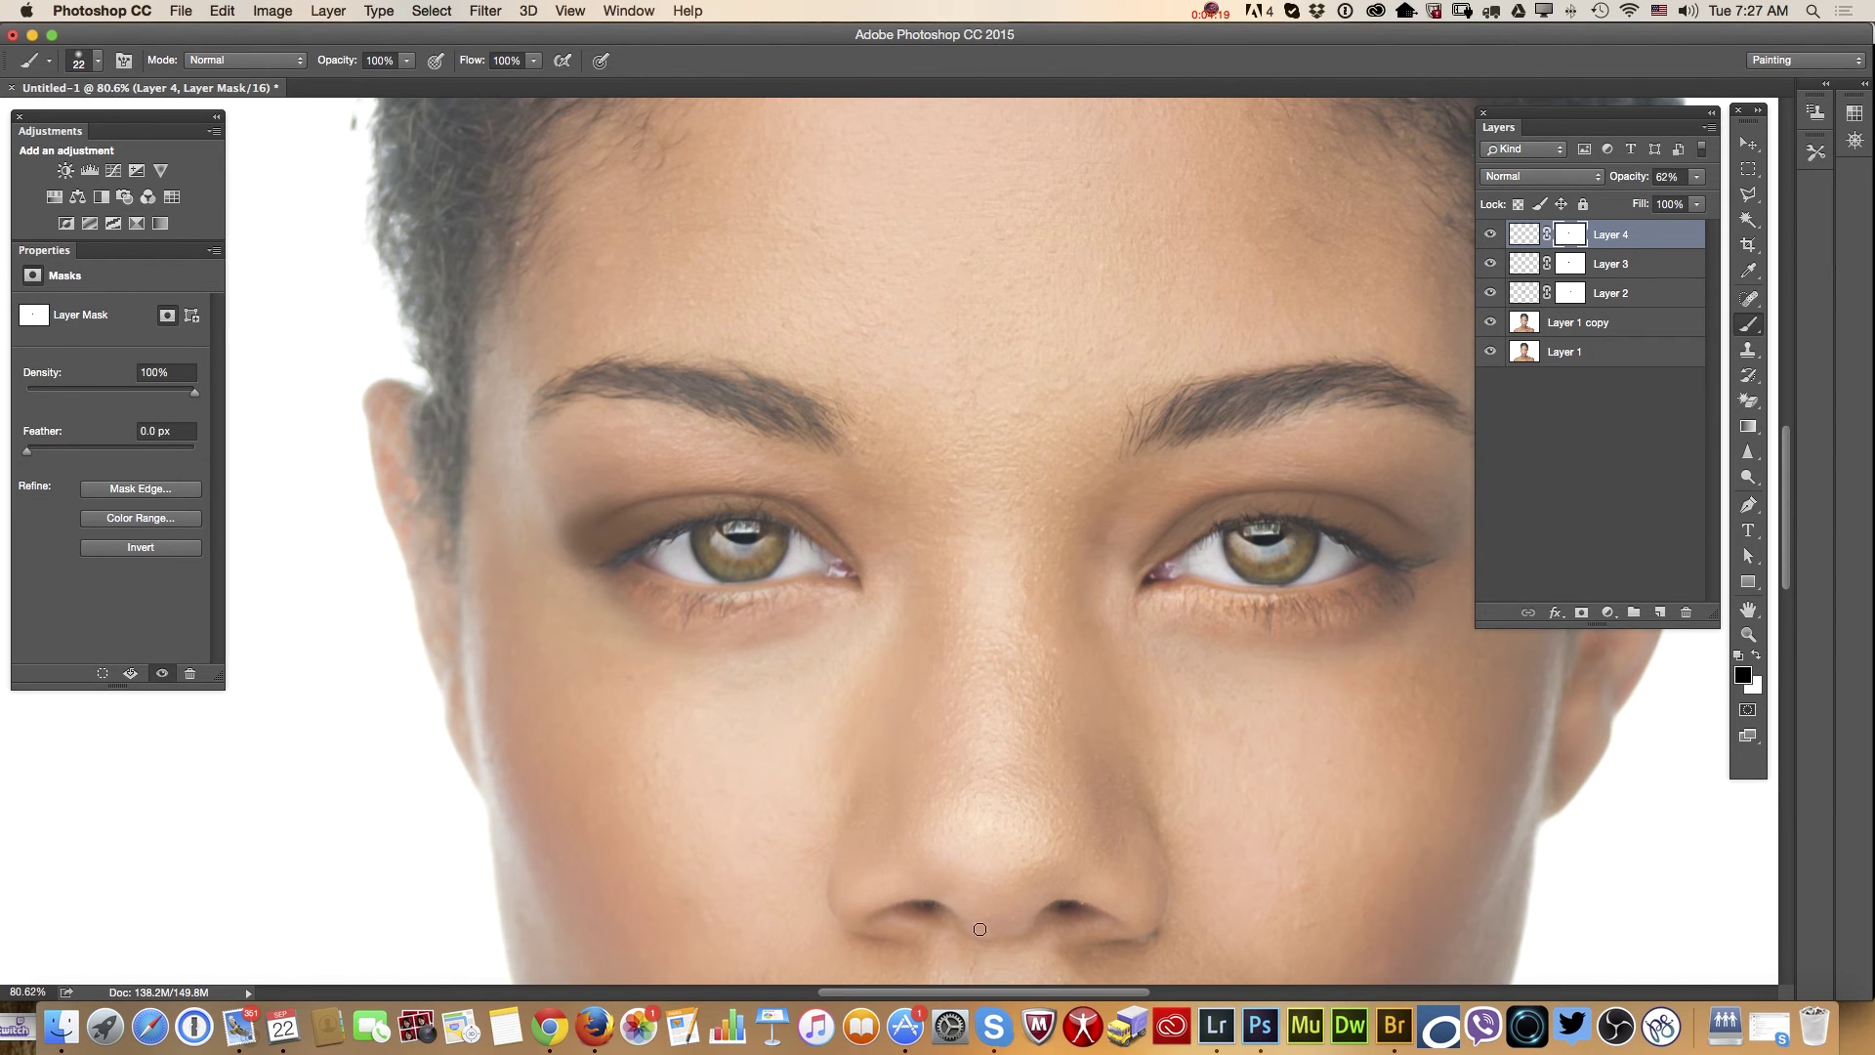
Add a new layer above Layer 4 and paint dark brown eyeshadow on the outer corner of the image-right eye
{"action": "left_click_drag", "start_coordinate": [1008, 994], "coordinate": [1030, 997]}
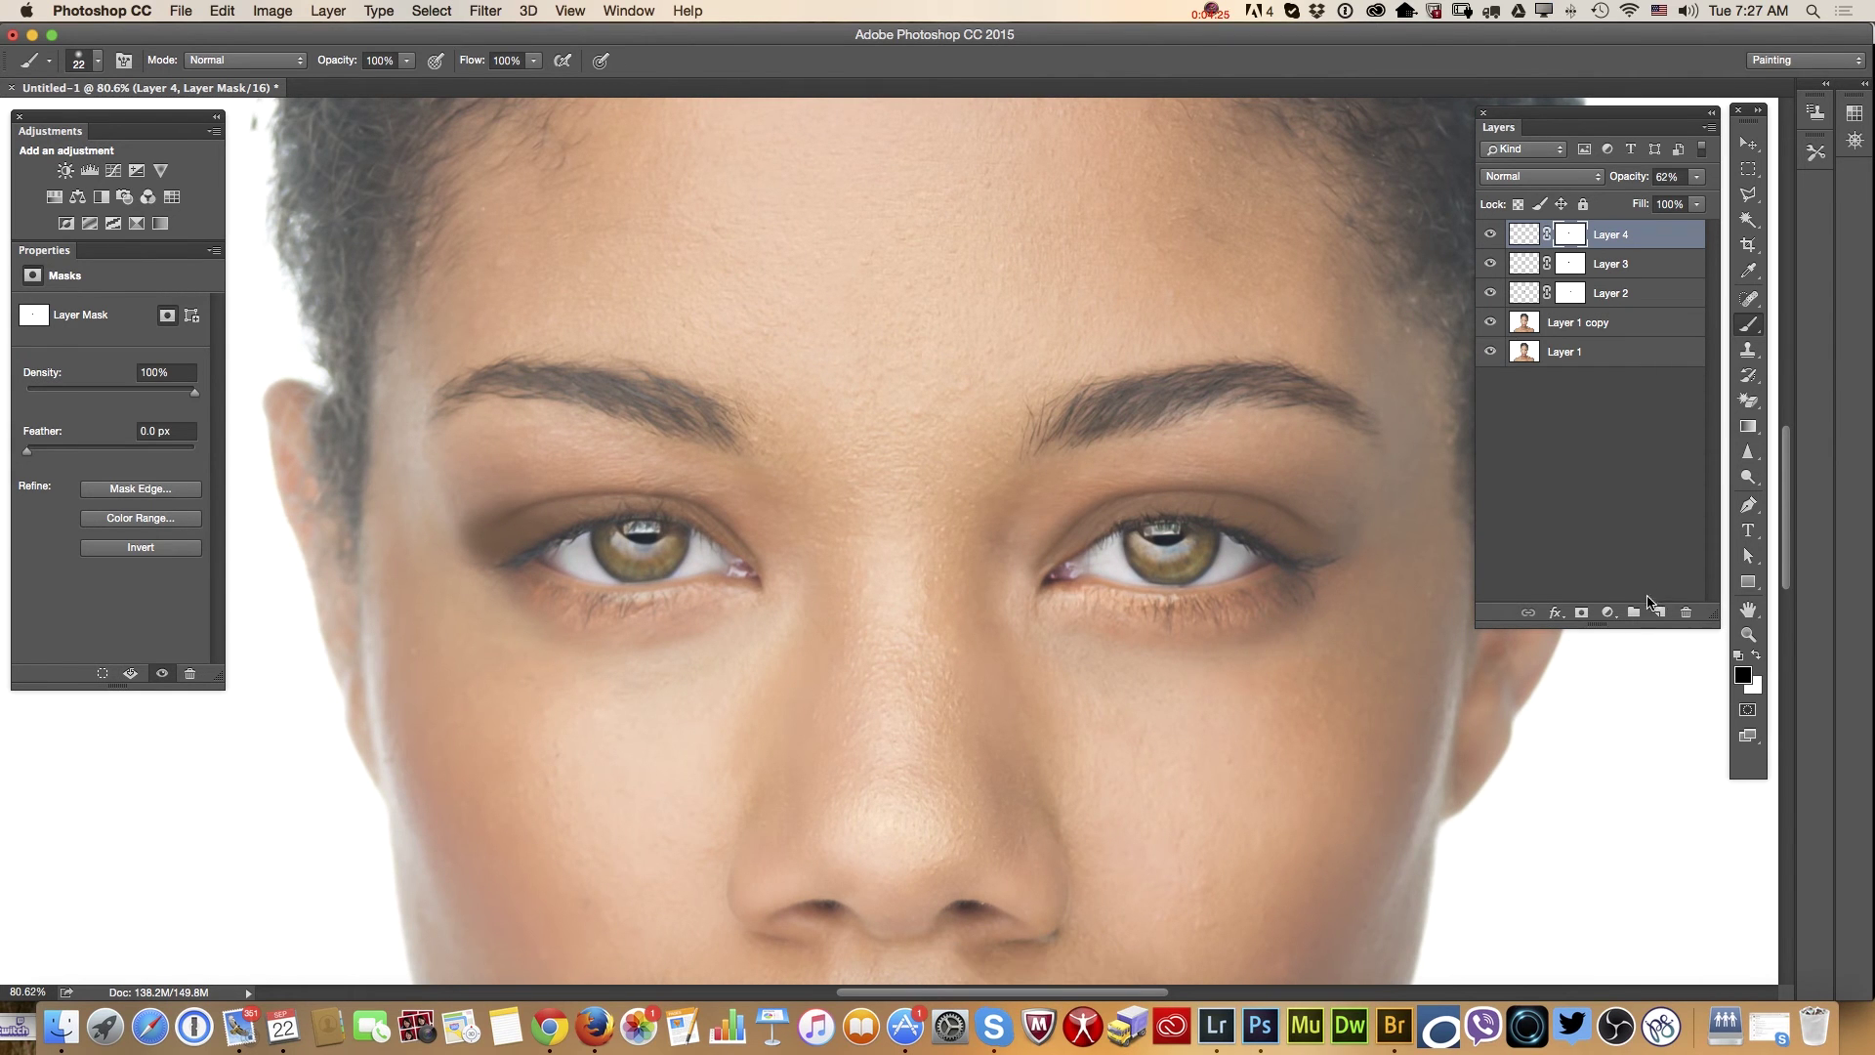
{"action": "left_click", "coordinate": [1660, 614]}
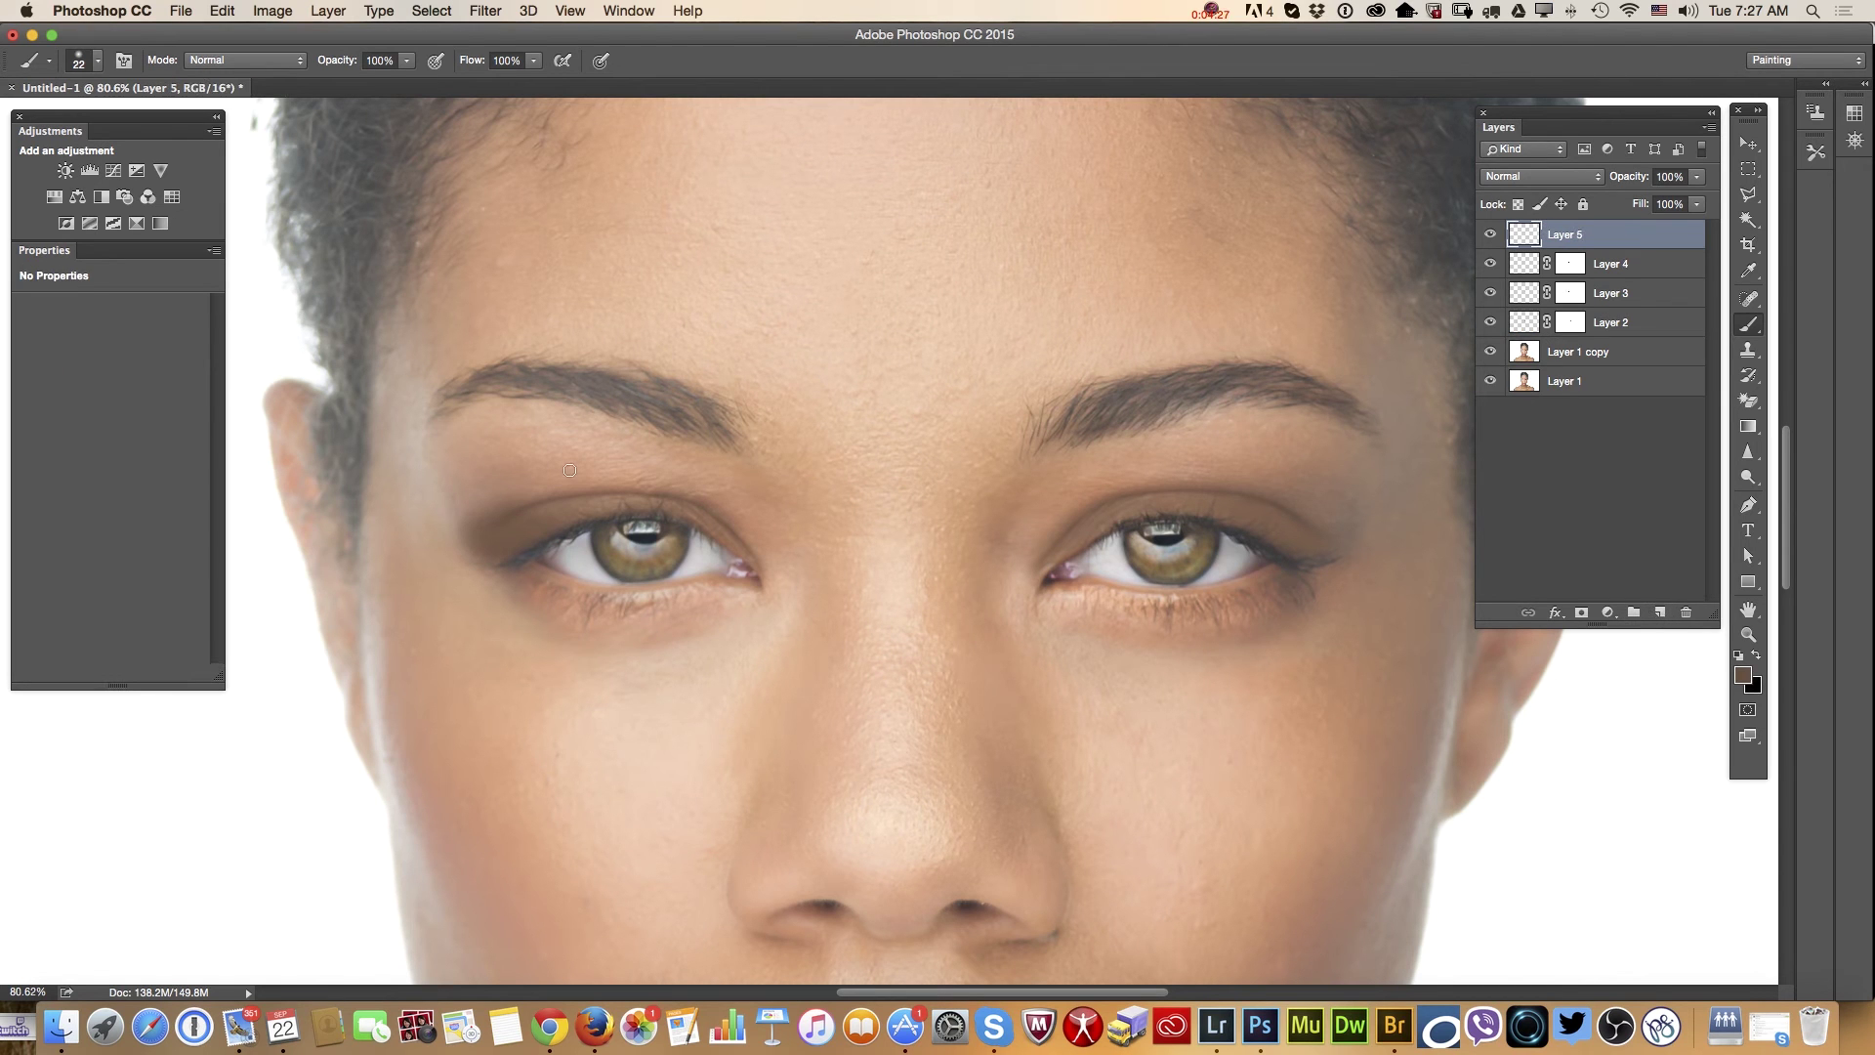
{"action": "key", "text": "x"}
{"action": "left_click", "coordinate": [1030, 414], "text": "alt"}
{"action": "mouse_move", "coordinate": [1308, 542]}
{"action": "left_mouse_down"}
{"action": "mouse_move", "coordinate": [1329, 531]}
{"action": "mouse_move", "coordinate": [1255, 542]}
{"action": "left_mouse_up"}
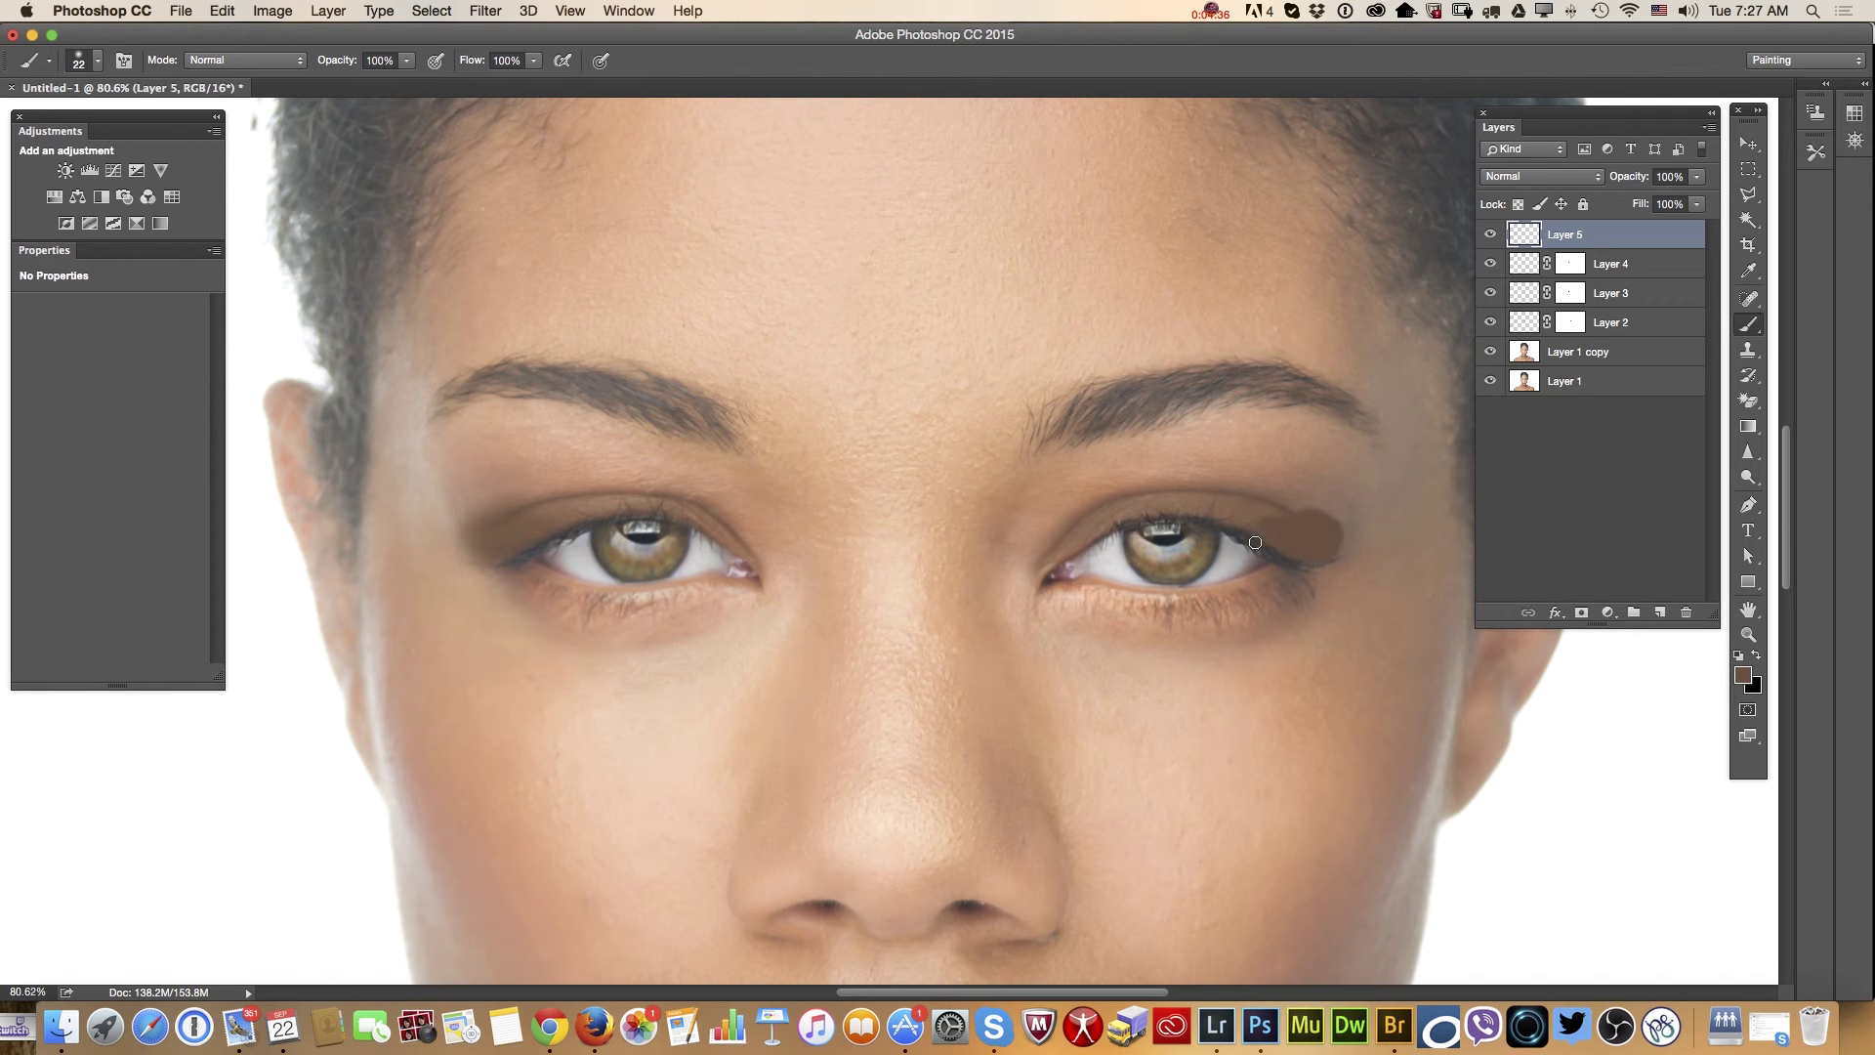
Soften the dark brown eyeshadow on Layer 5 with the Gaussian Blur filter
{"action": "left_click", "coordinate": [485, 11]}
{"action": "mouse_move", "coordinate": [665, 244]}
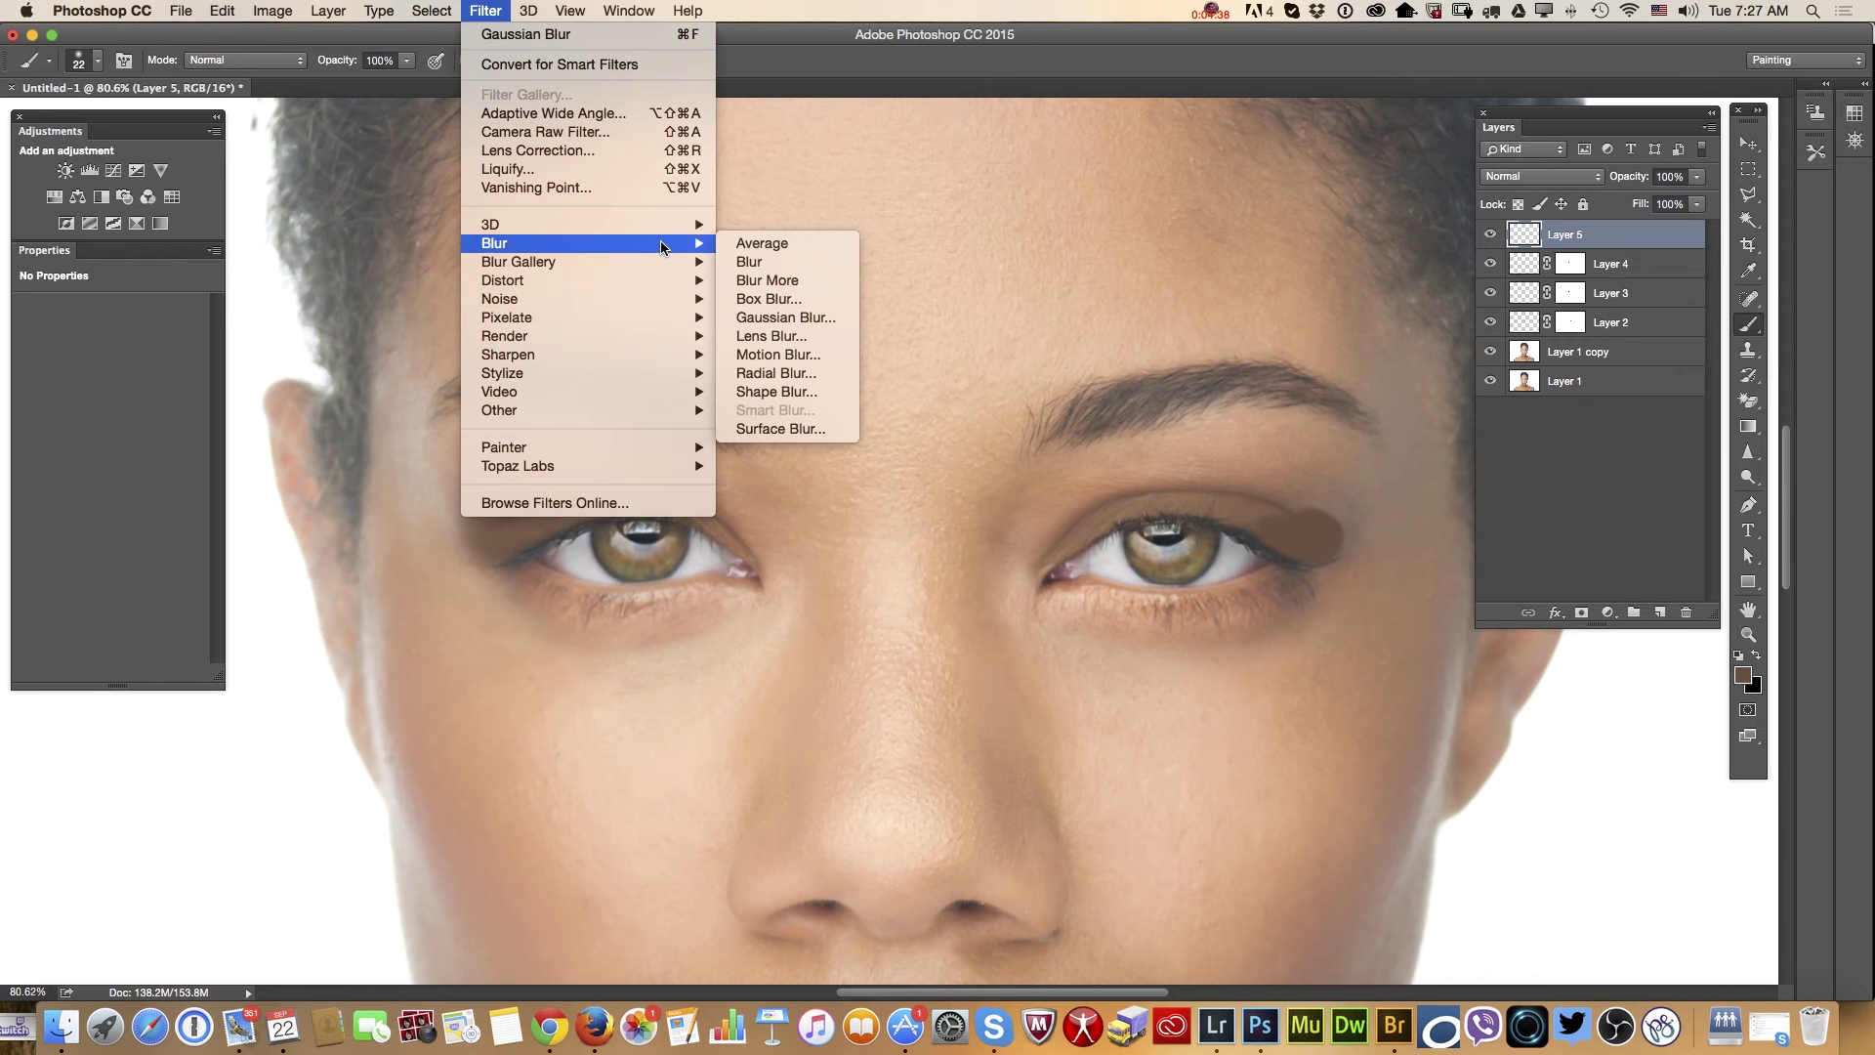
{"action": "left_click", "coordinate": [785, 318]}
{"action": "left_click_drag", "start_coordinate": [1483, 477], "coordinate": [524, 519]}
{"action": "left_click", "coordinate": [553, 555]}
{"action": "key", "text": "b"}
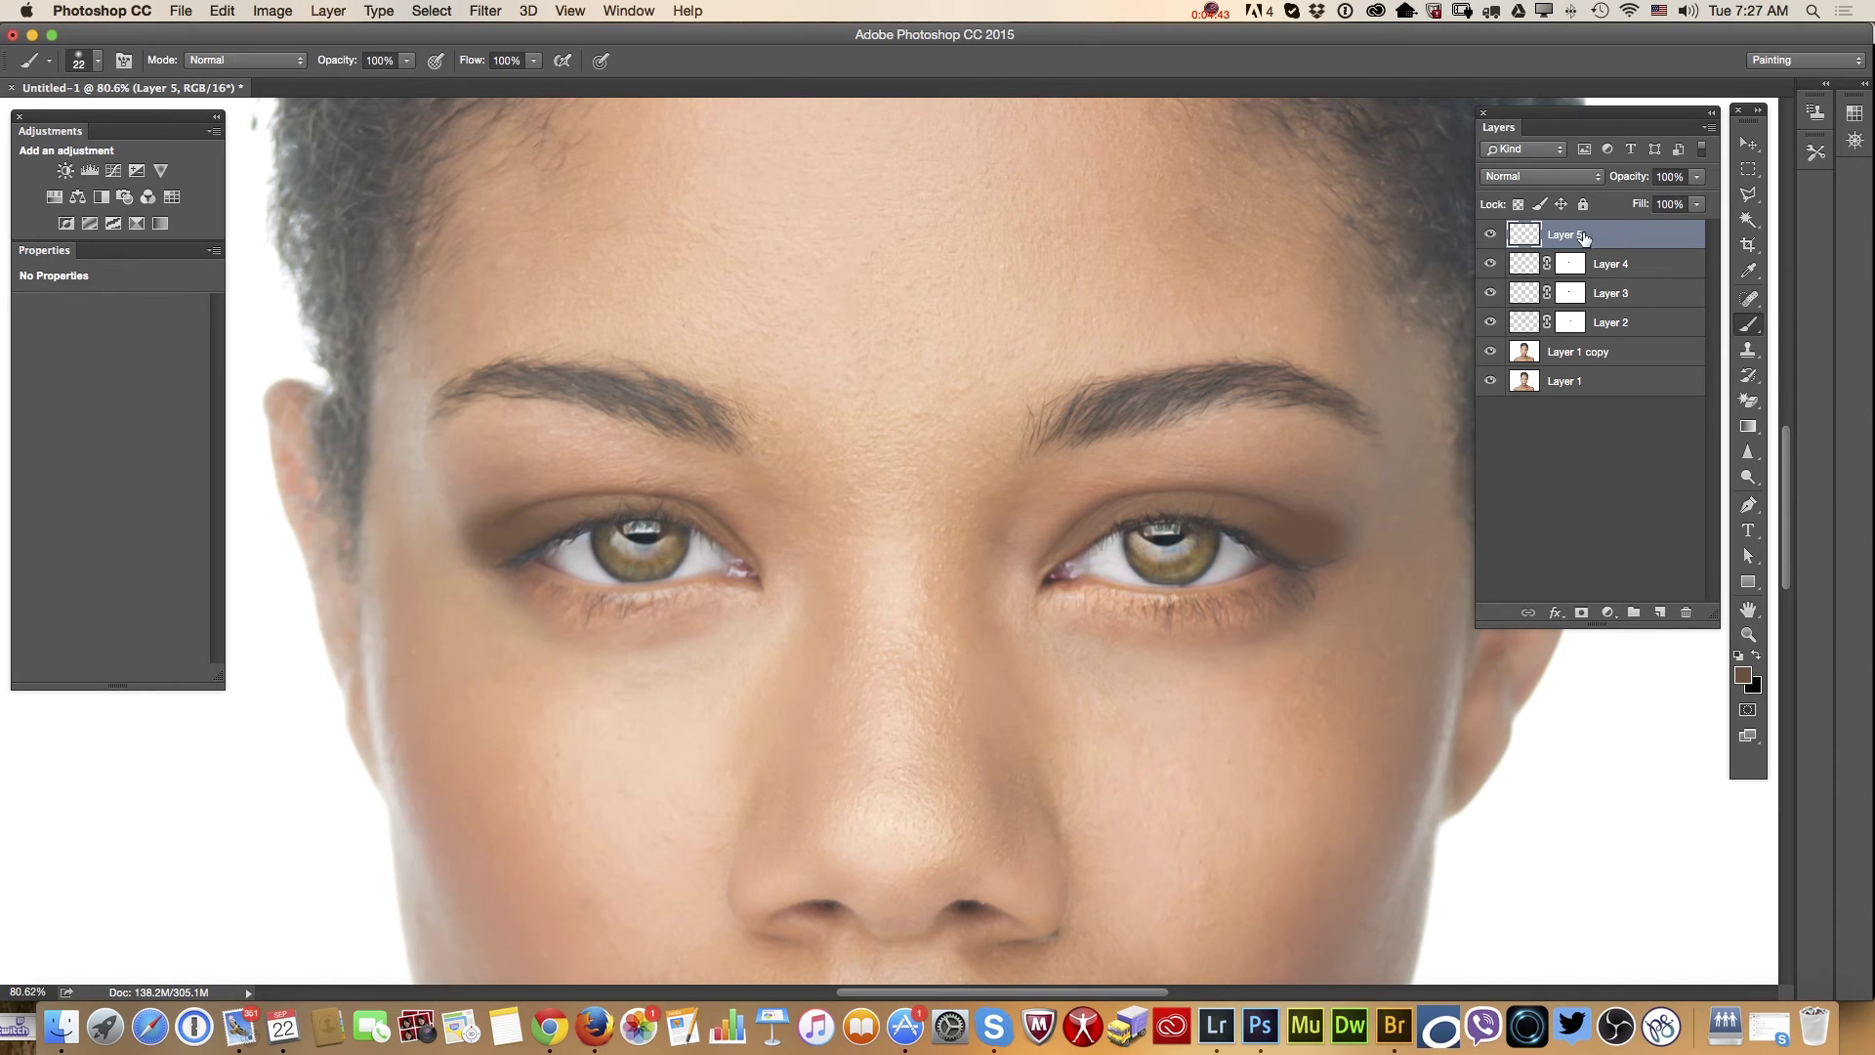
Reduce Layer 5's opacity to 36% and add a layer mask to it
{"action": "mouse_move", "coordinate": [1698, 177]}
{"action": "left_mouse_down"}
{"action": "mouse_move", "coordinate": [1706, 203]}
{"action": "mouse_move", "coordinate": [1670, 202]}
{"action": "left_mouse_up"}
{"action": "left_click_drag", "start_coordinate": [1672, 203], "coordinate": [1670, 204]}
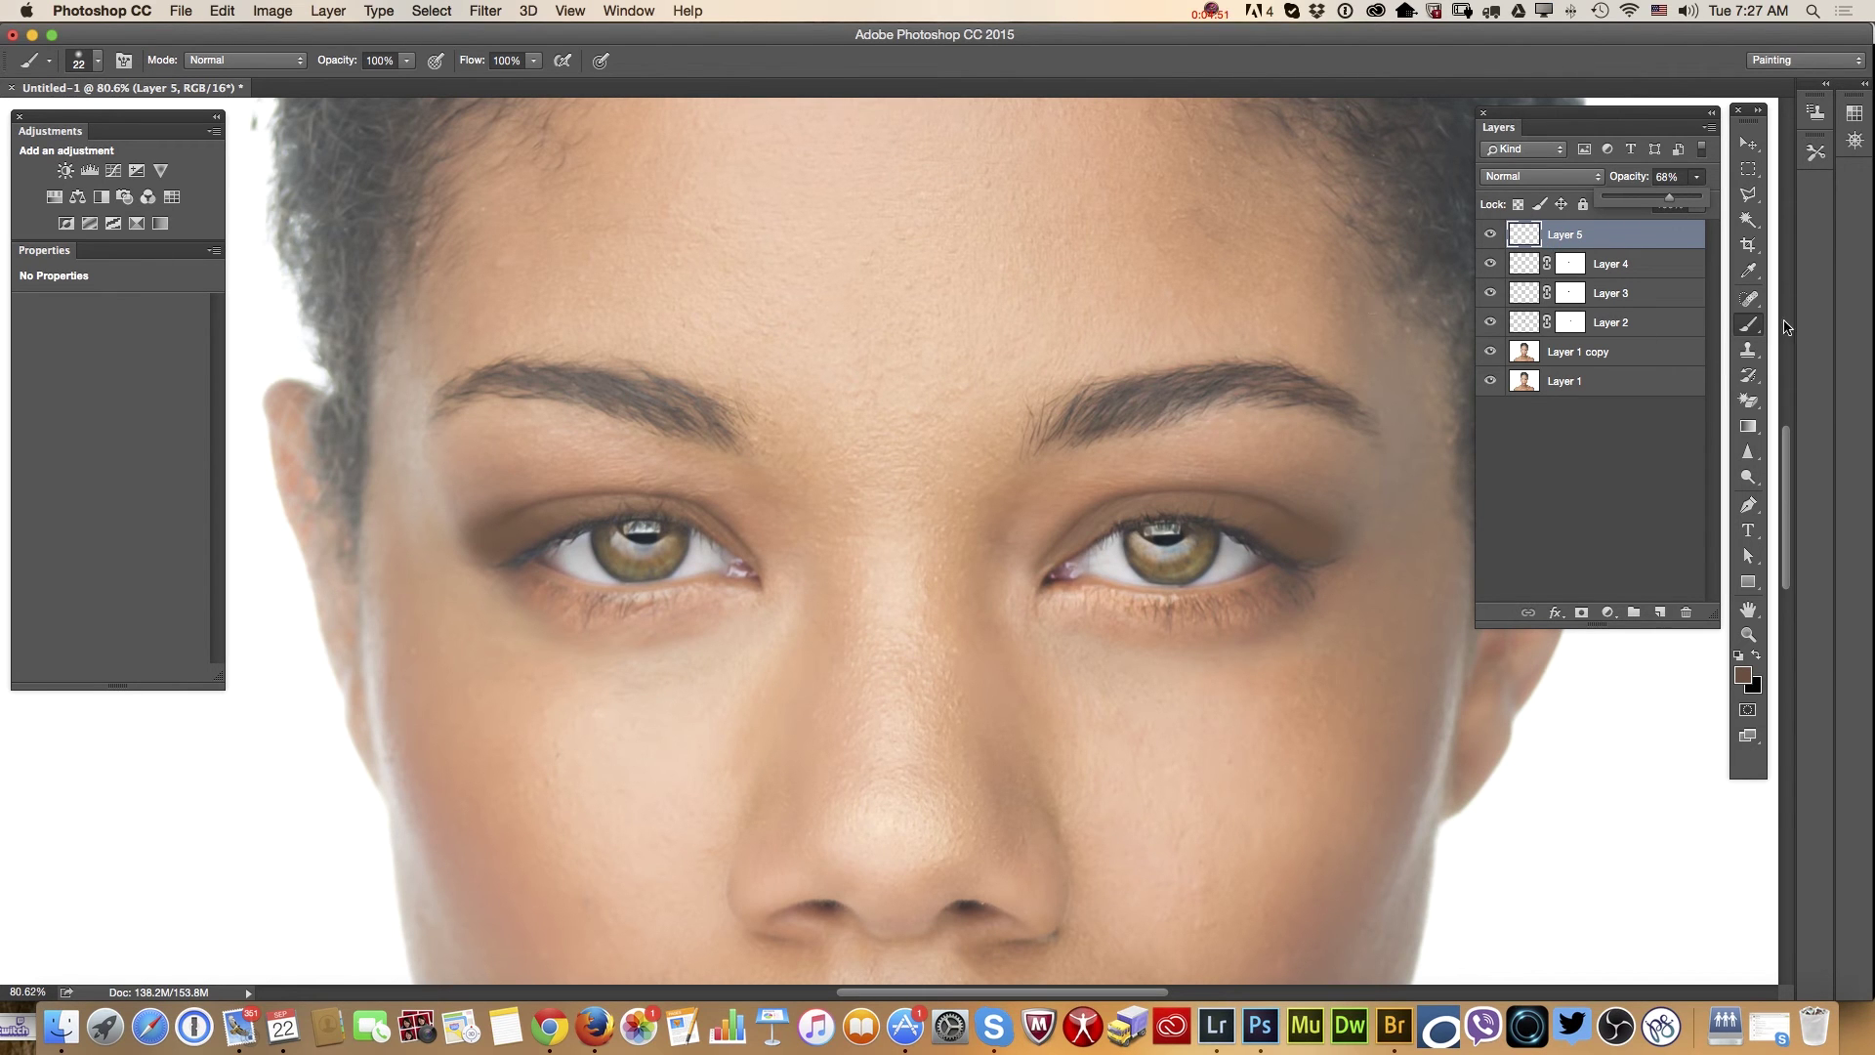
{"action": "left_click", "coordinate": [1296, 518]}
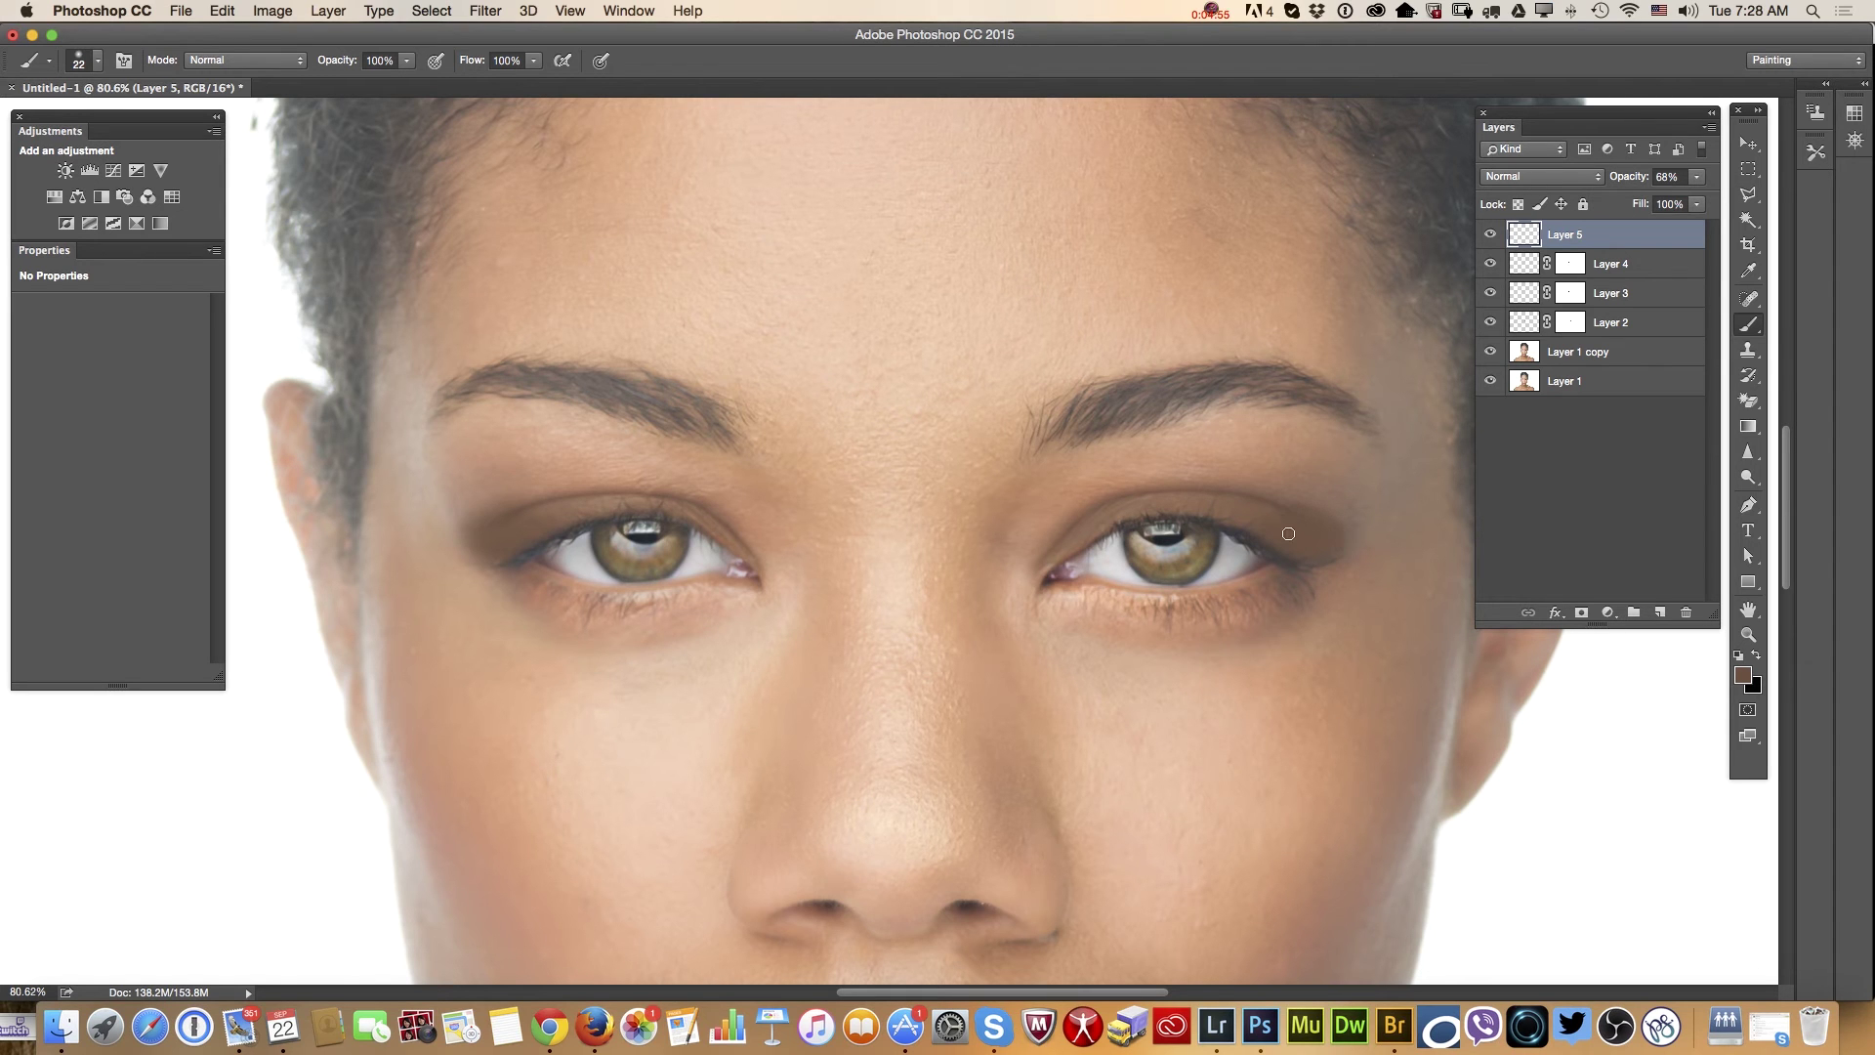
{"action": "left_click", "coordinate": [1701, 177]}
{"action": "left_click_drag", "start_coordinate": [1680, 199], "coordinate": [1648, 202]}
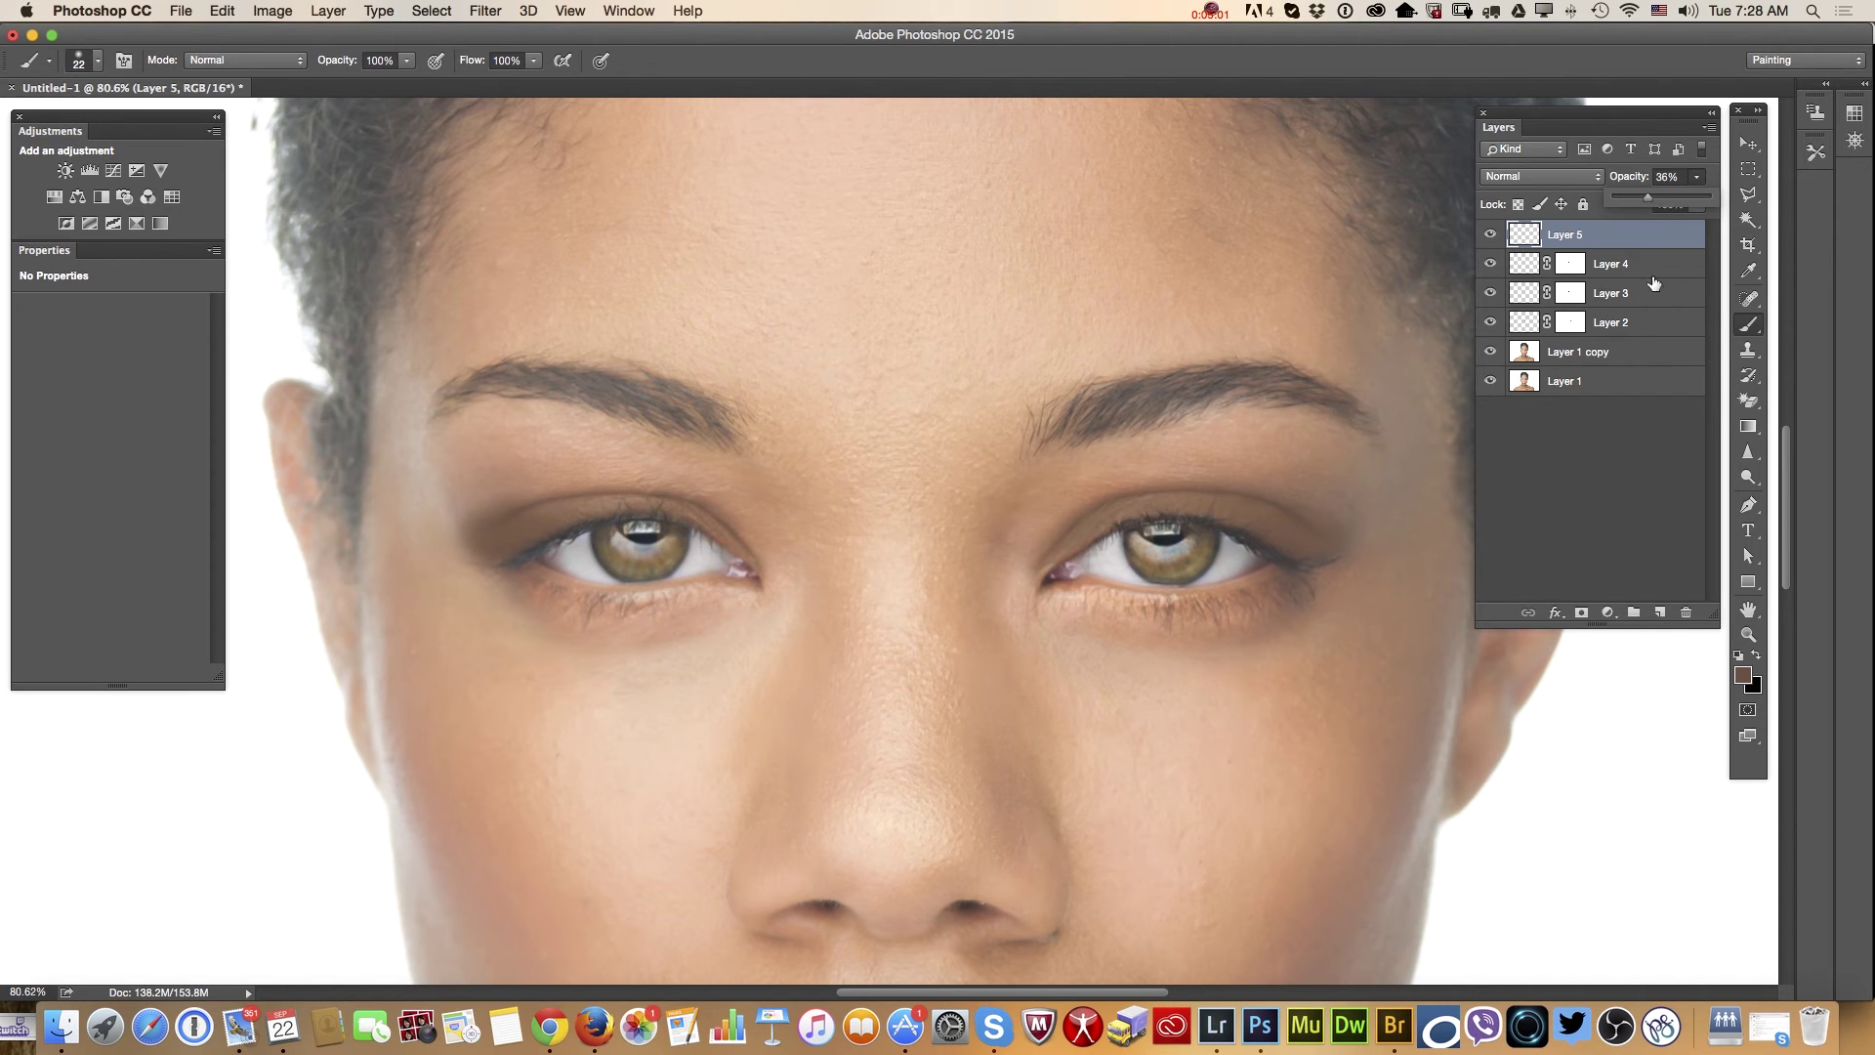
{"action": "left_click", "coordinate": [1582, 612]}
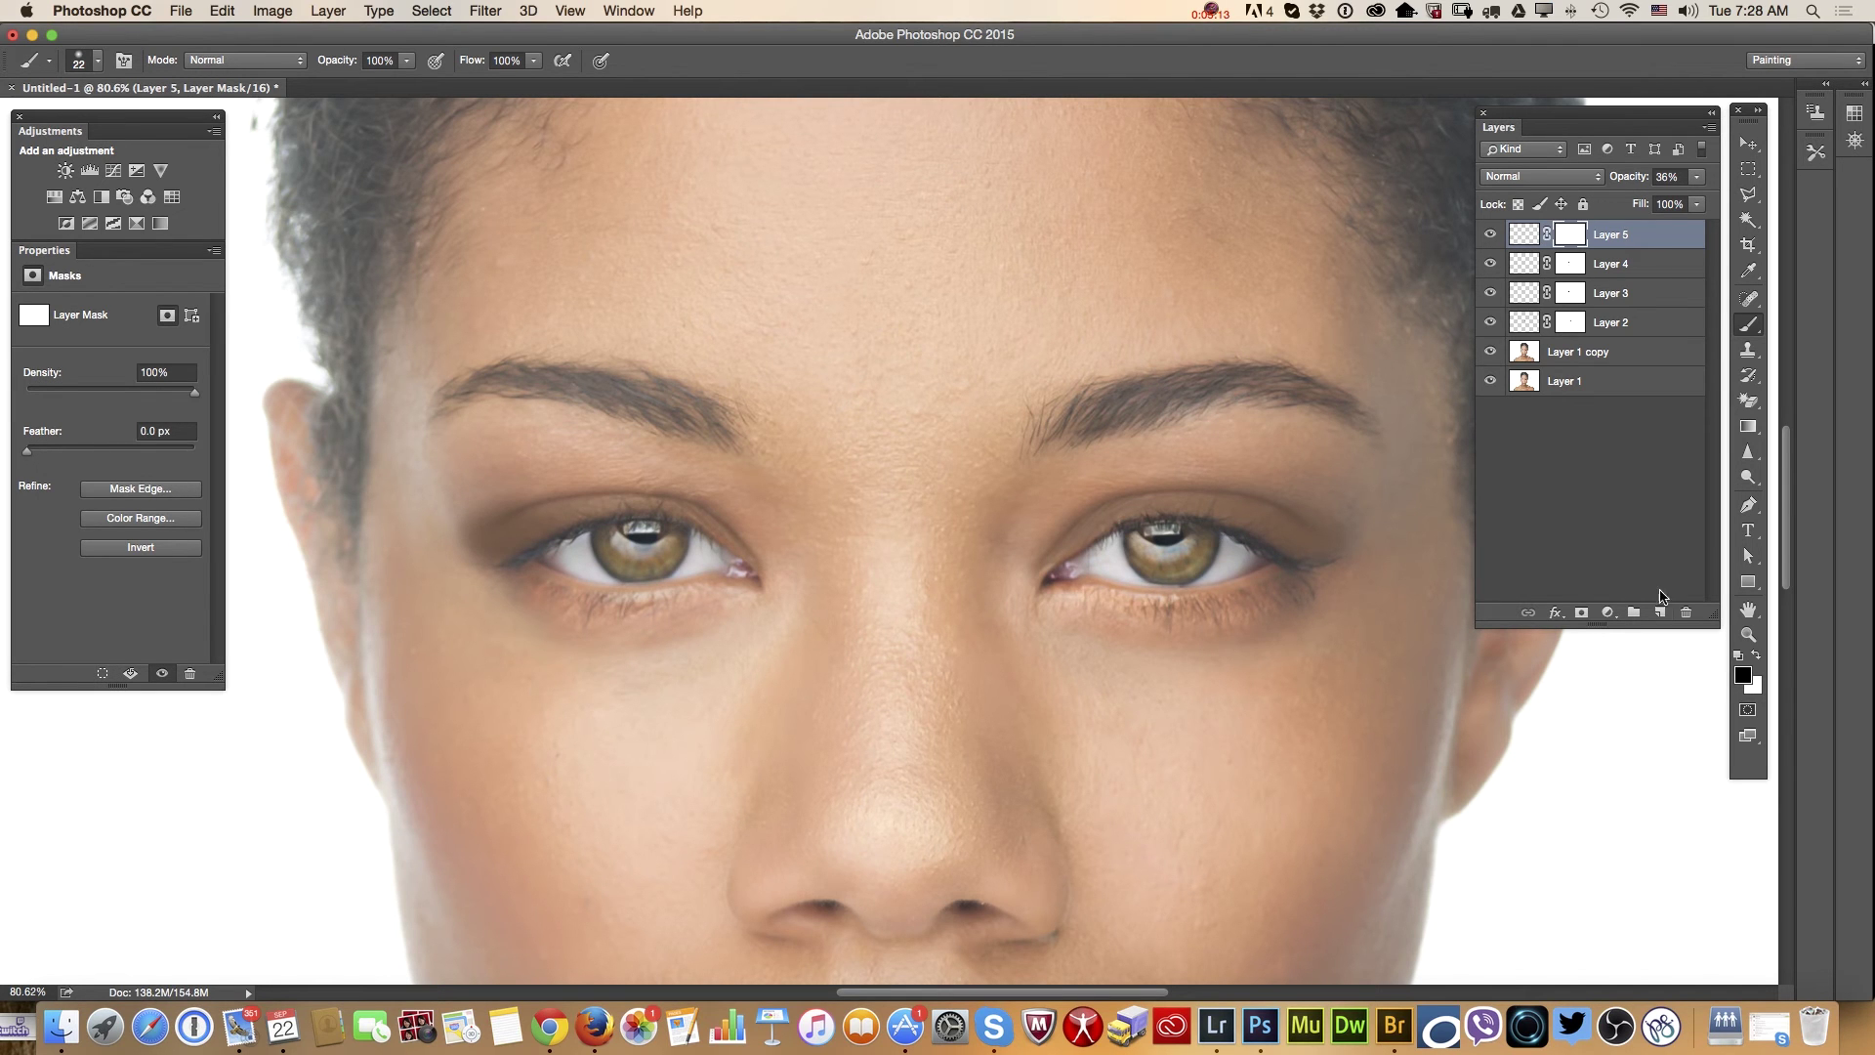
Add a new layer above Layer 5 and paint a black eyeliner along the image-right eye's lower lash line with a soft 14 px brush
{"action": "left_click", "coordinate": [1661, 613]}
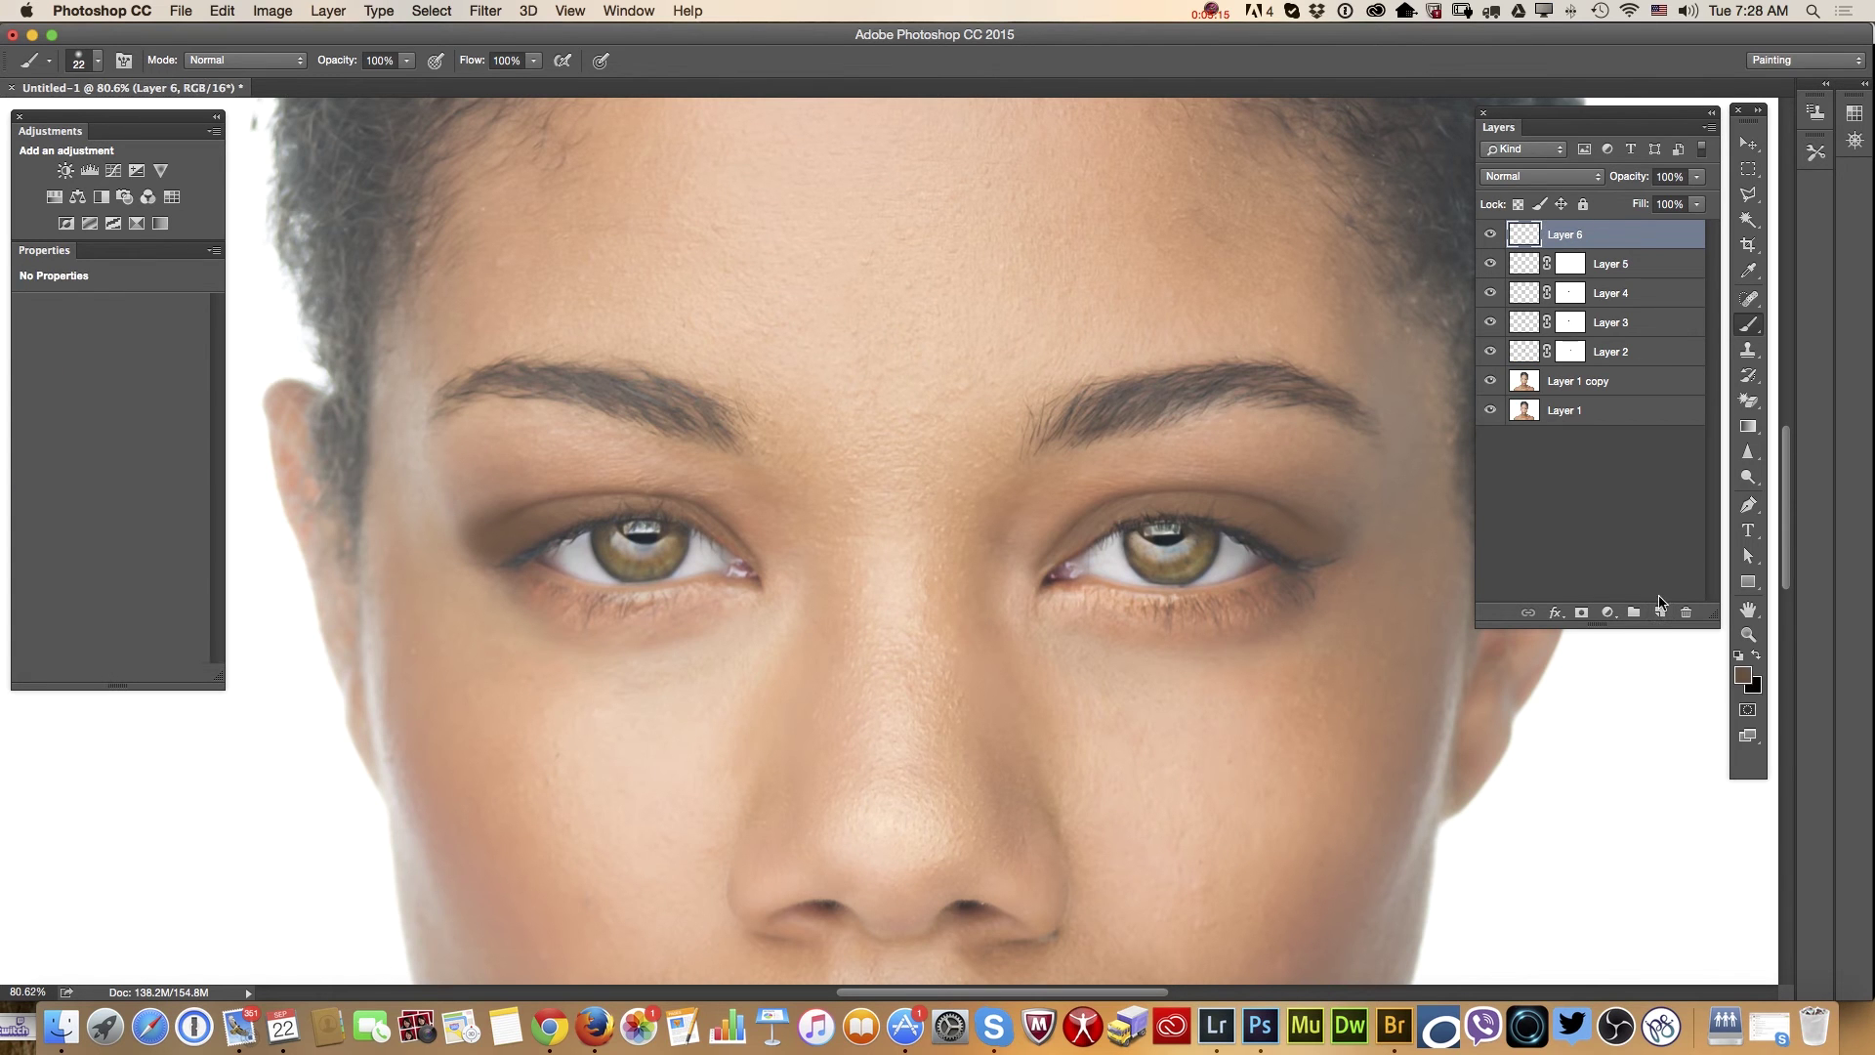
{"action": "left_click", "coordinate": [1756, 655]}
{"action": "left_click", "coordinate": [1749, 634]}
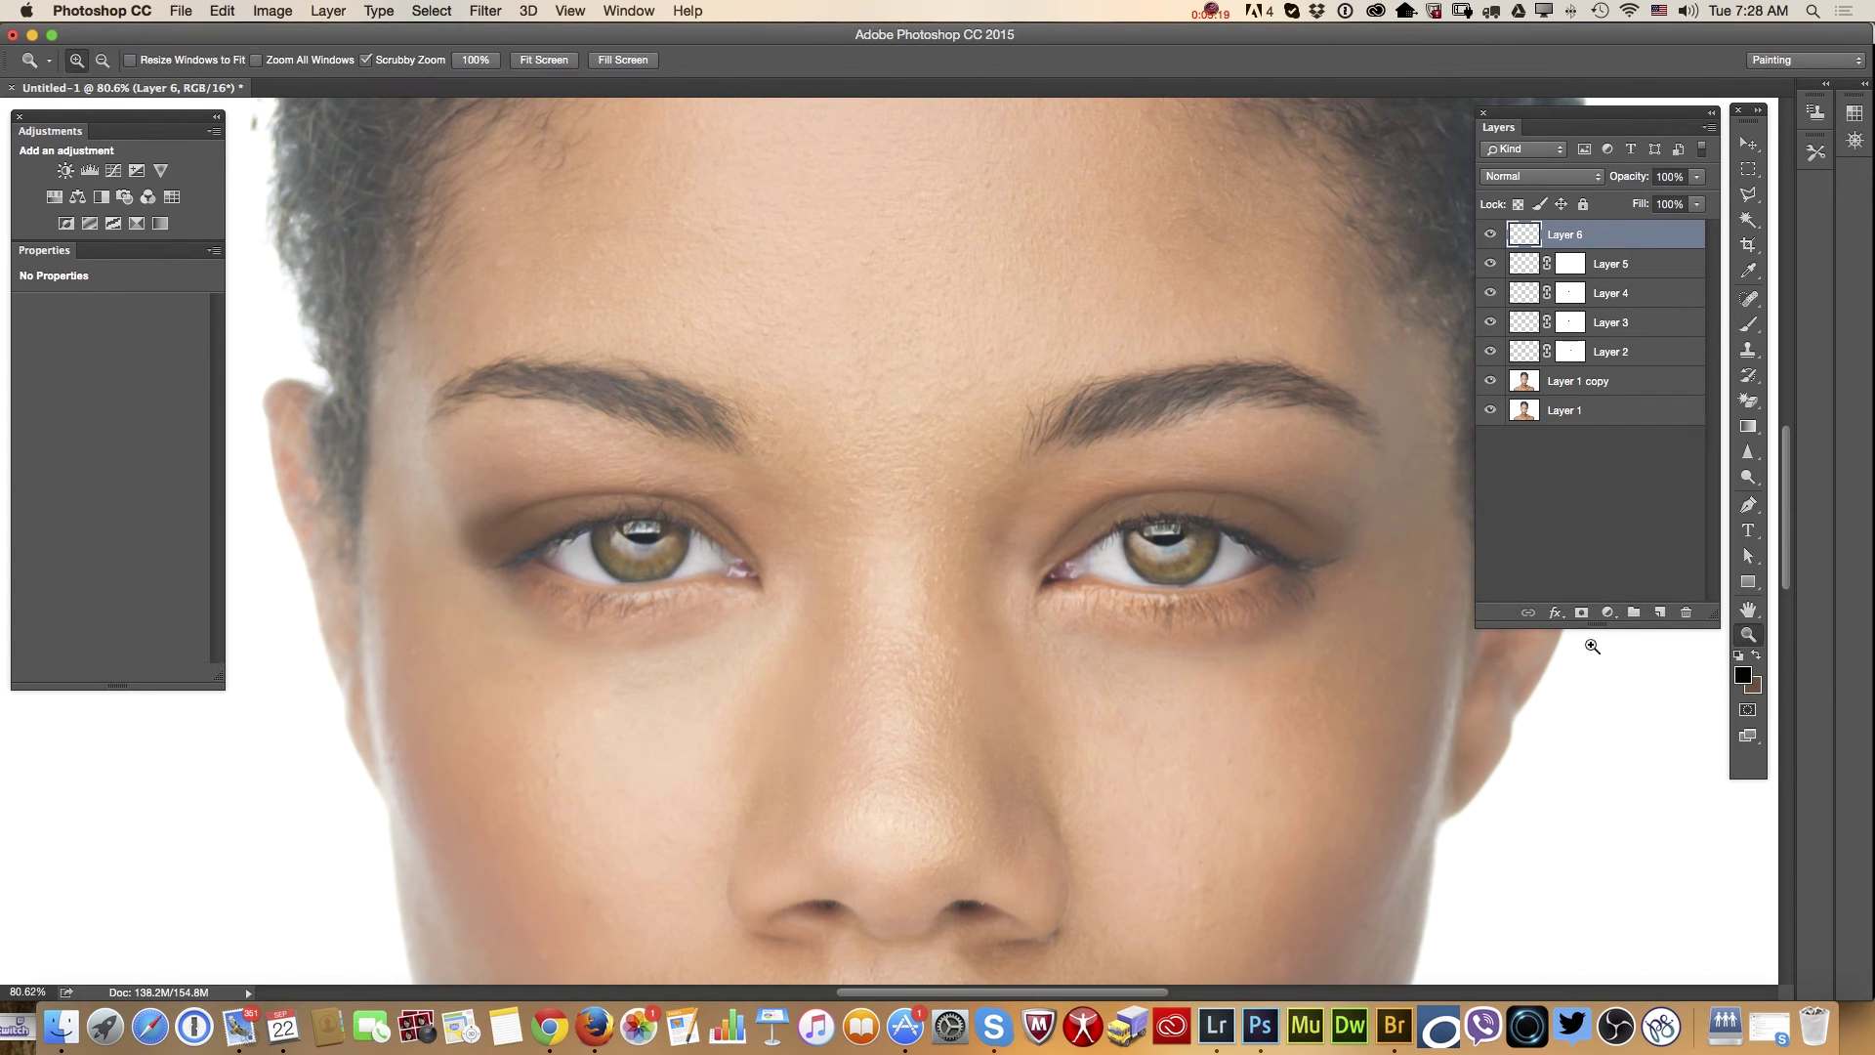
{"action": "left_click_drag", "start_coordinate": [1222, 603], "coordinate": [1338, 586]}
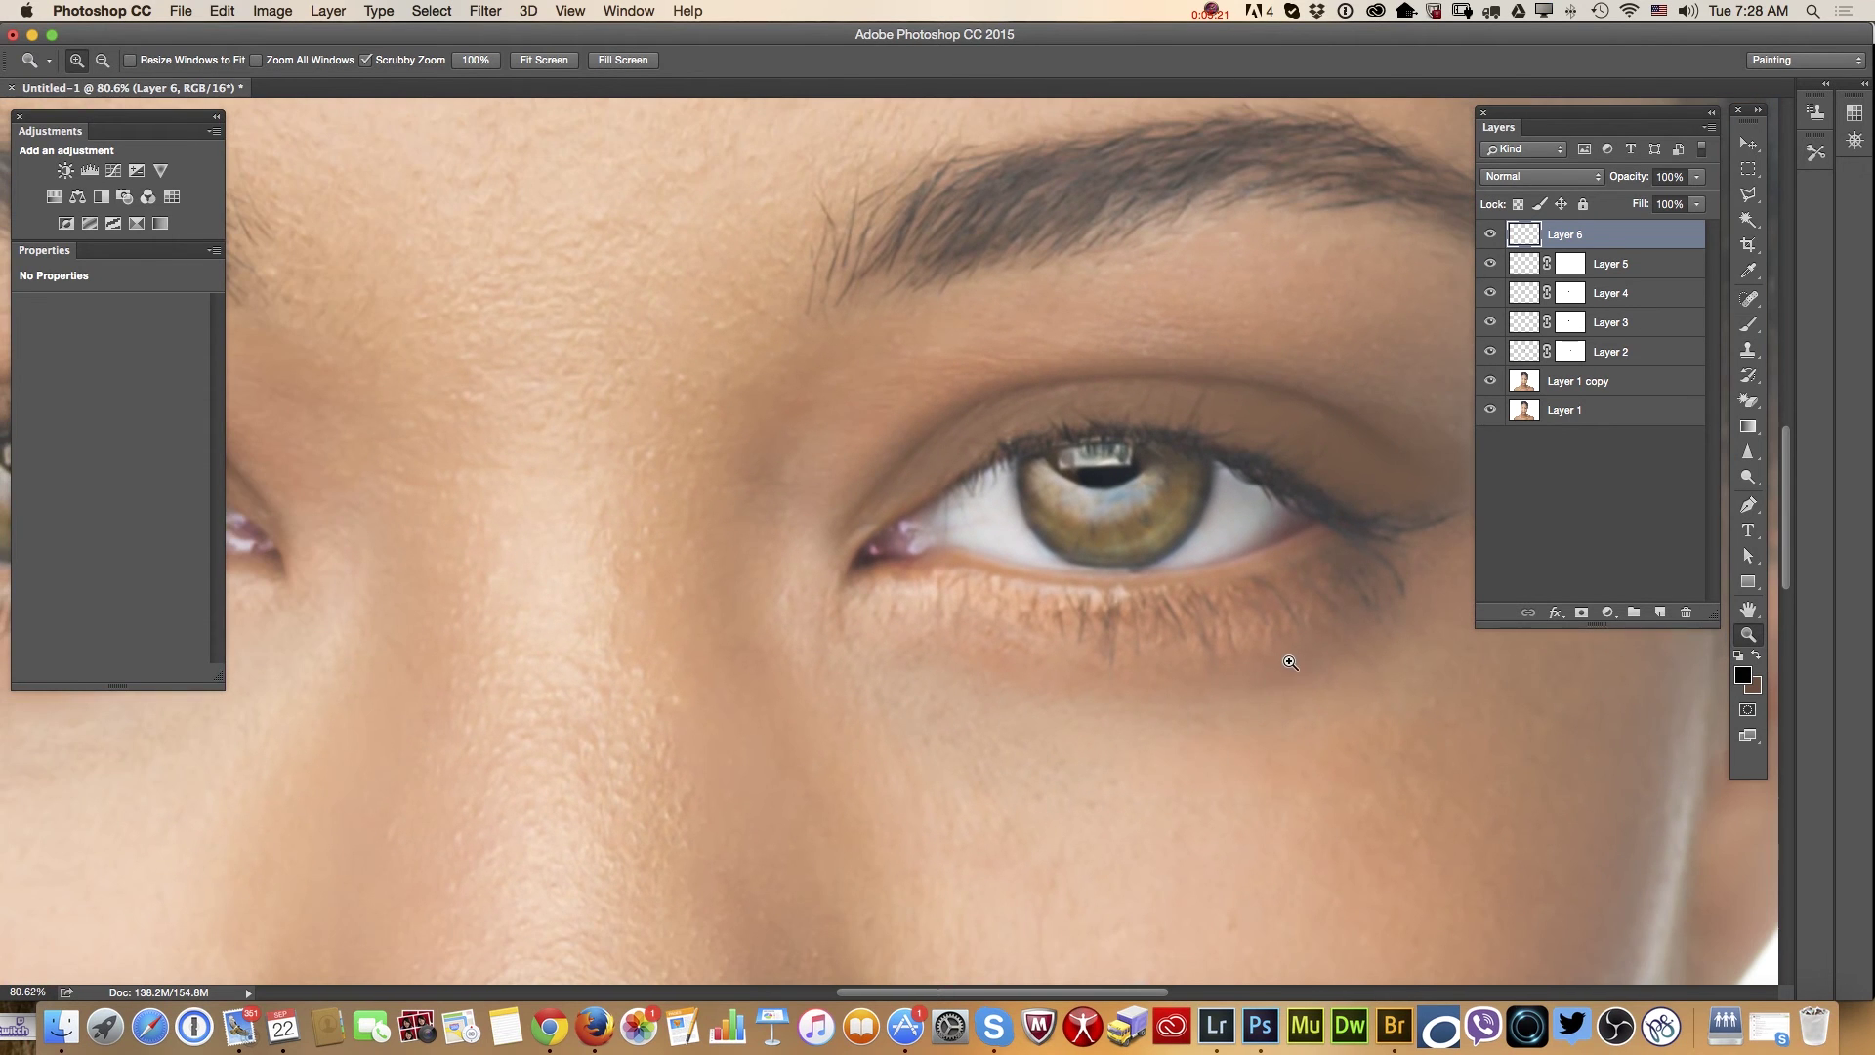
{"action": "left_click", "coordinate": [1749, 323]}
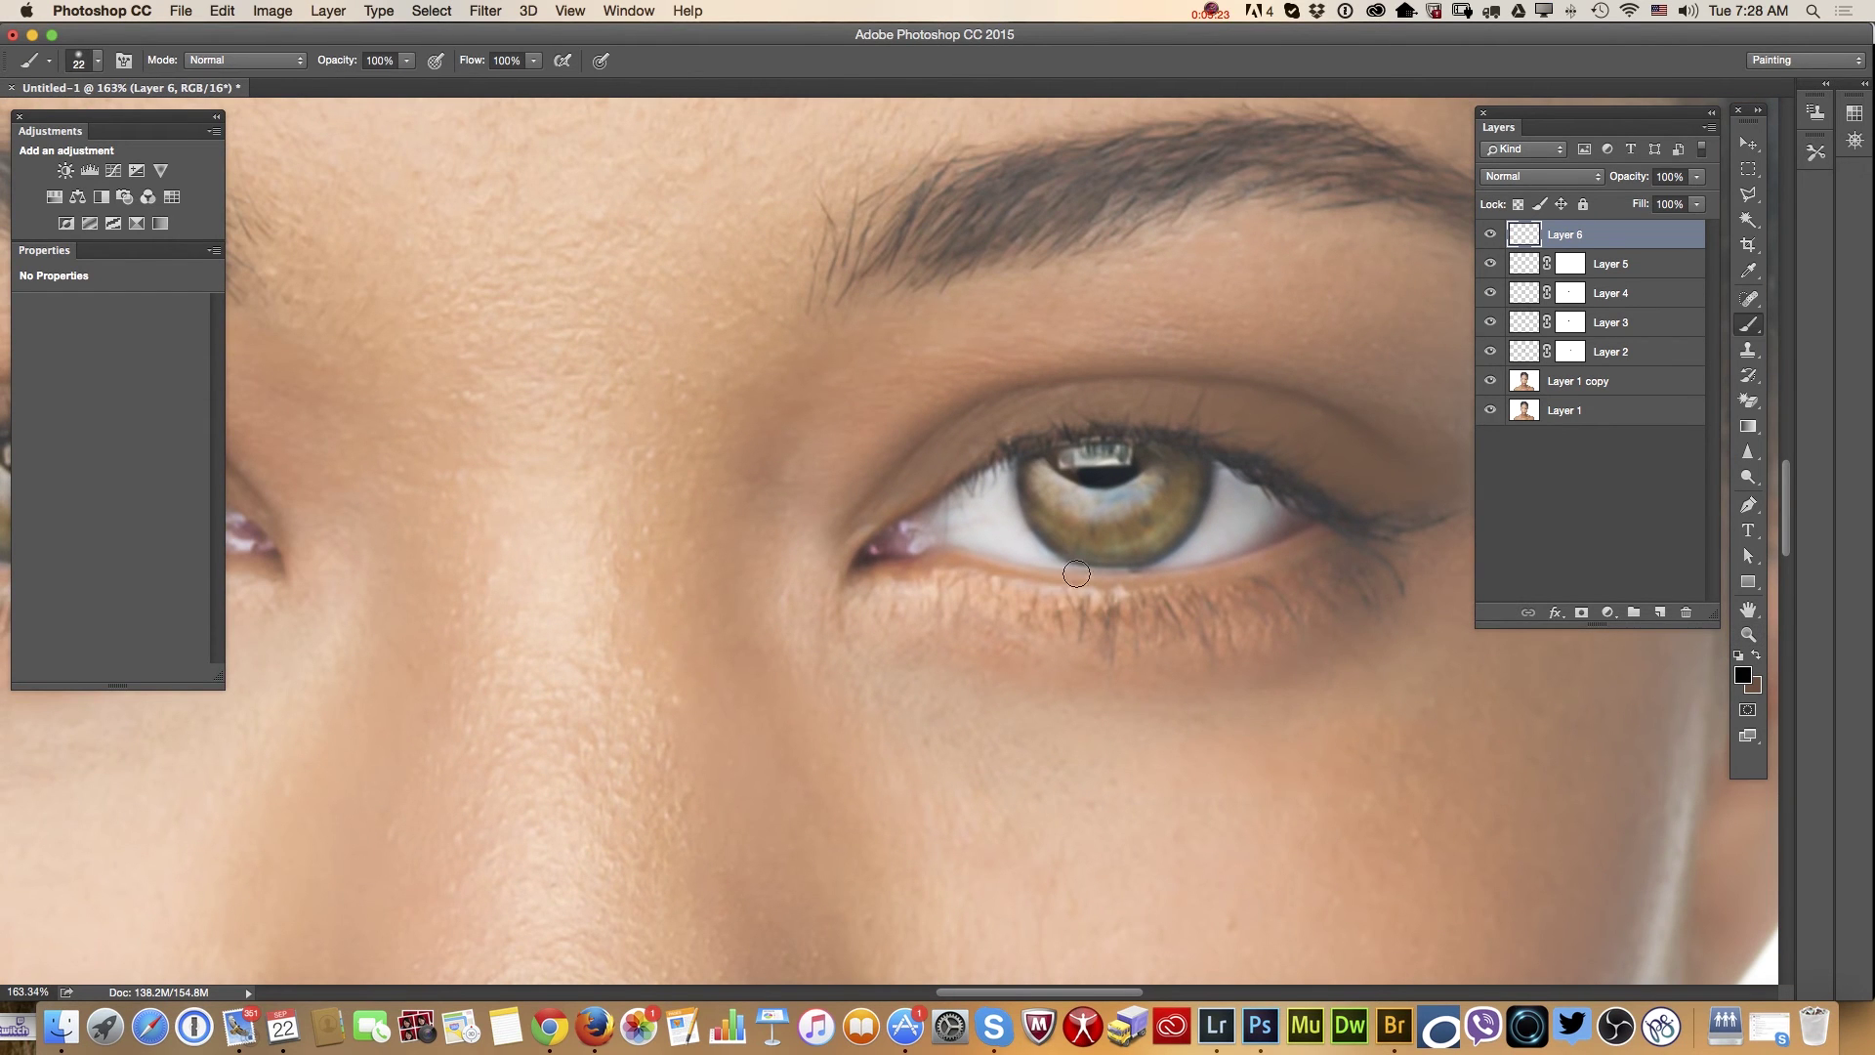
{"action": "right_click", "coordinate": [1272, 574]}
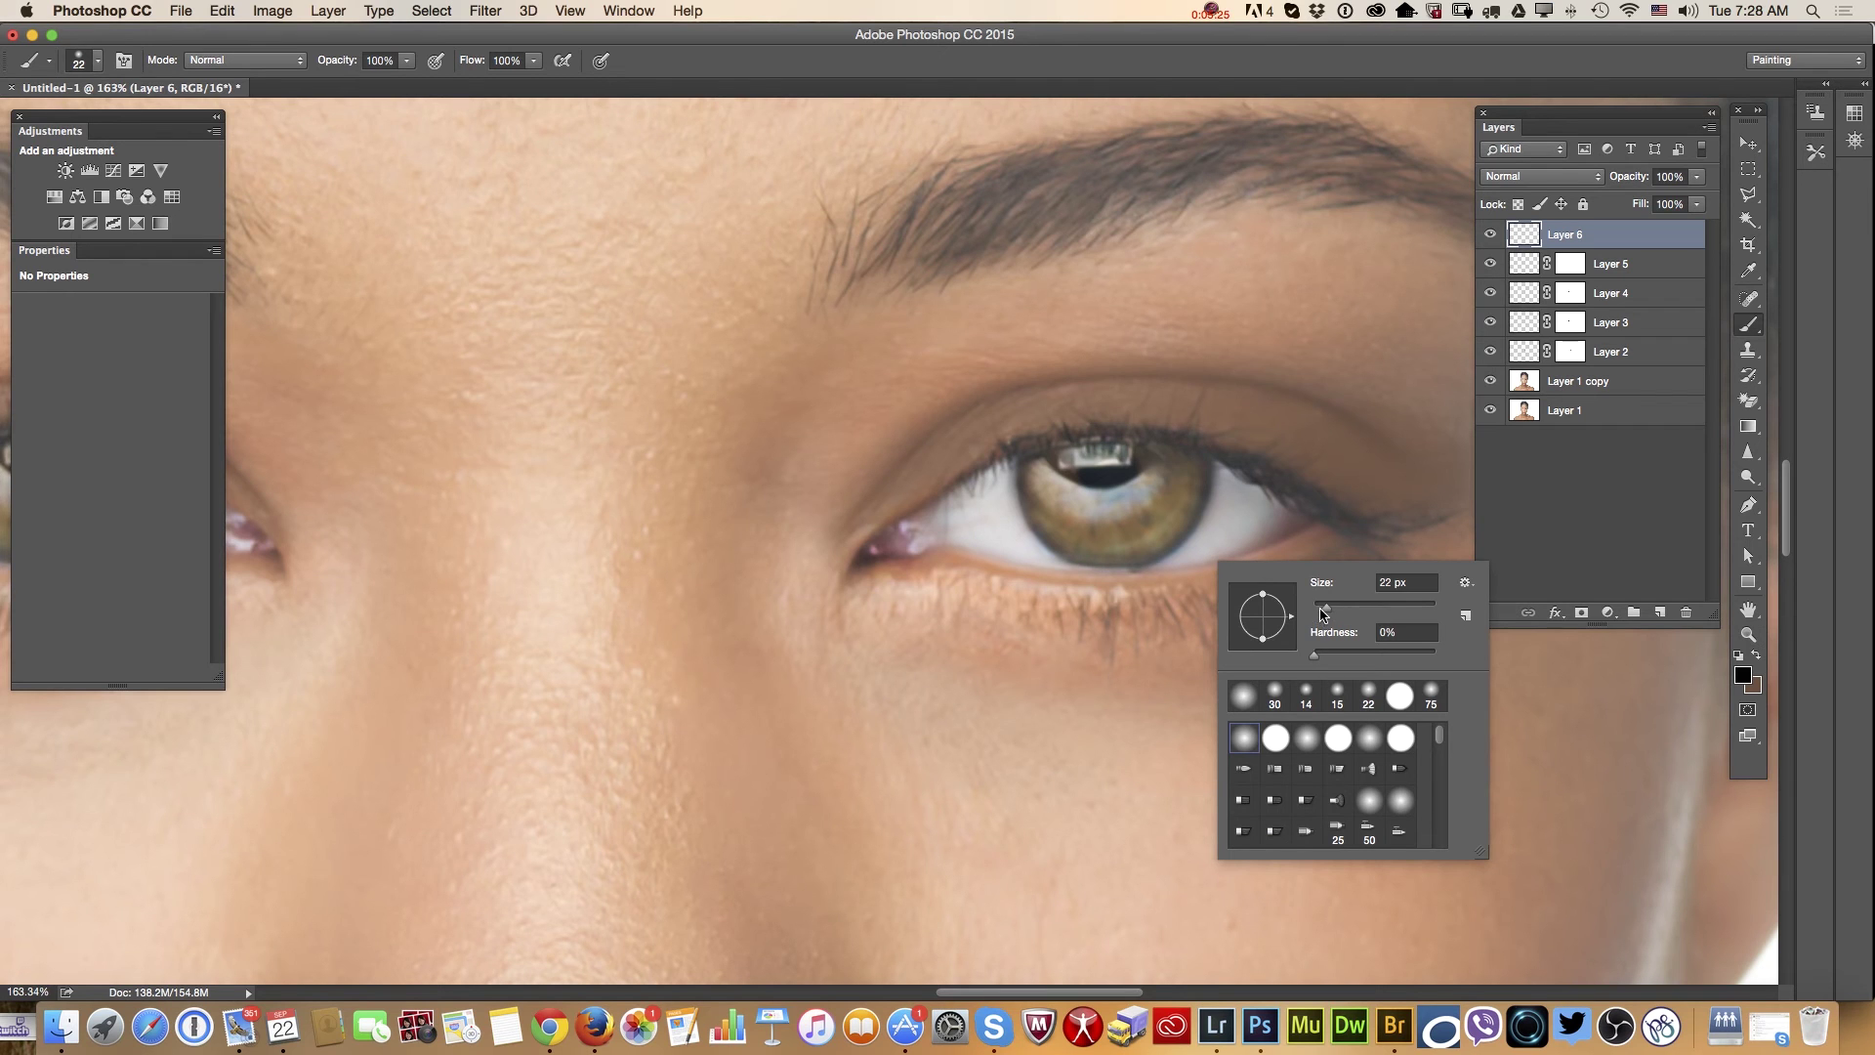
{"action": "left_click_drag", "start_coordinate": [1326, 613], "coordinate": [1322, 612]}
{"action": "left_click_drag", "start_coordinate": [1323, 539], "coordinate": [1172, 573]}
{"action": "mouse_move", "coordinate": [869, 569]}
{"action": "left_mouse_down"}
{"action": "mouse_move", "coordinate": [1131, 582]}
{"action": "mouse_move", "coordinate": [1321, 535]}
{"action": "left_mouse_up"}
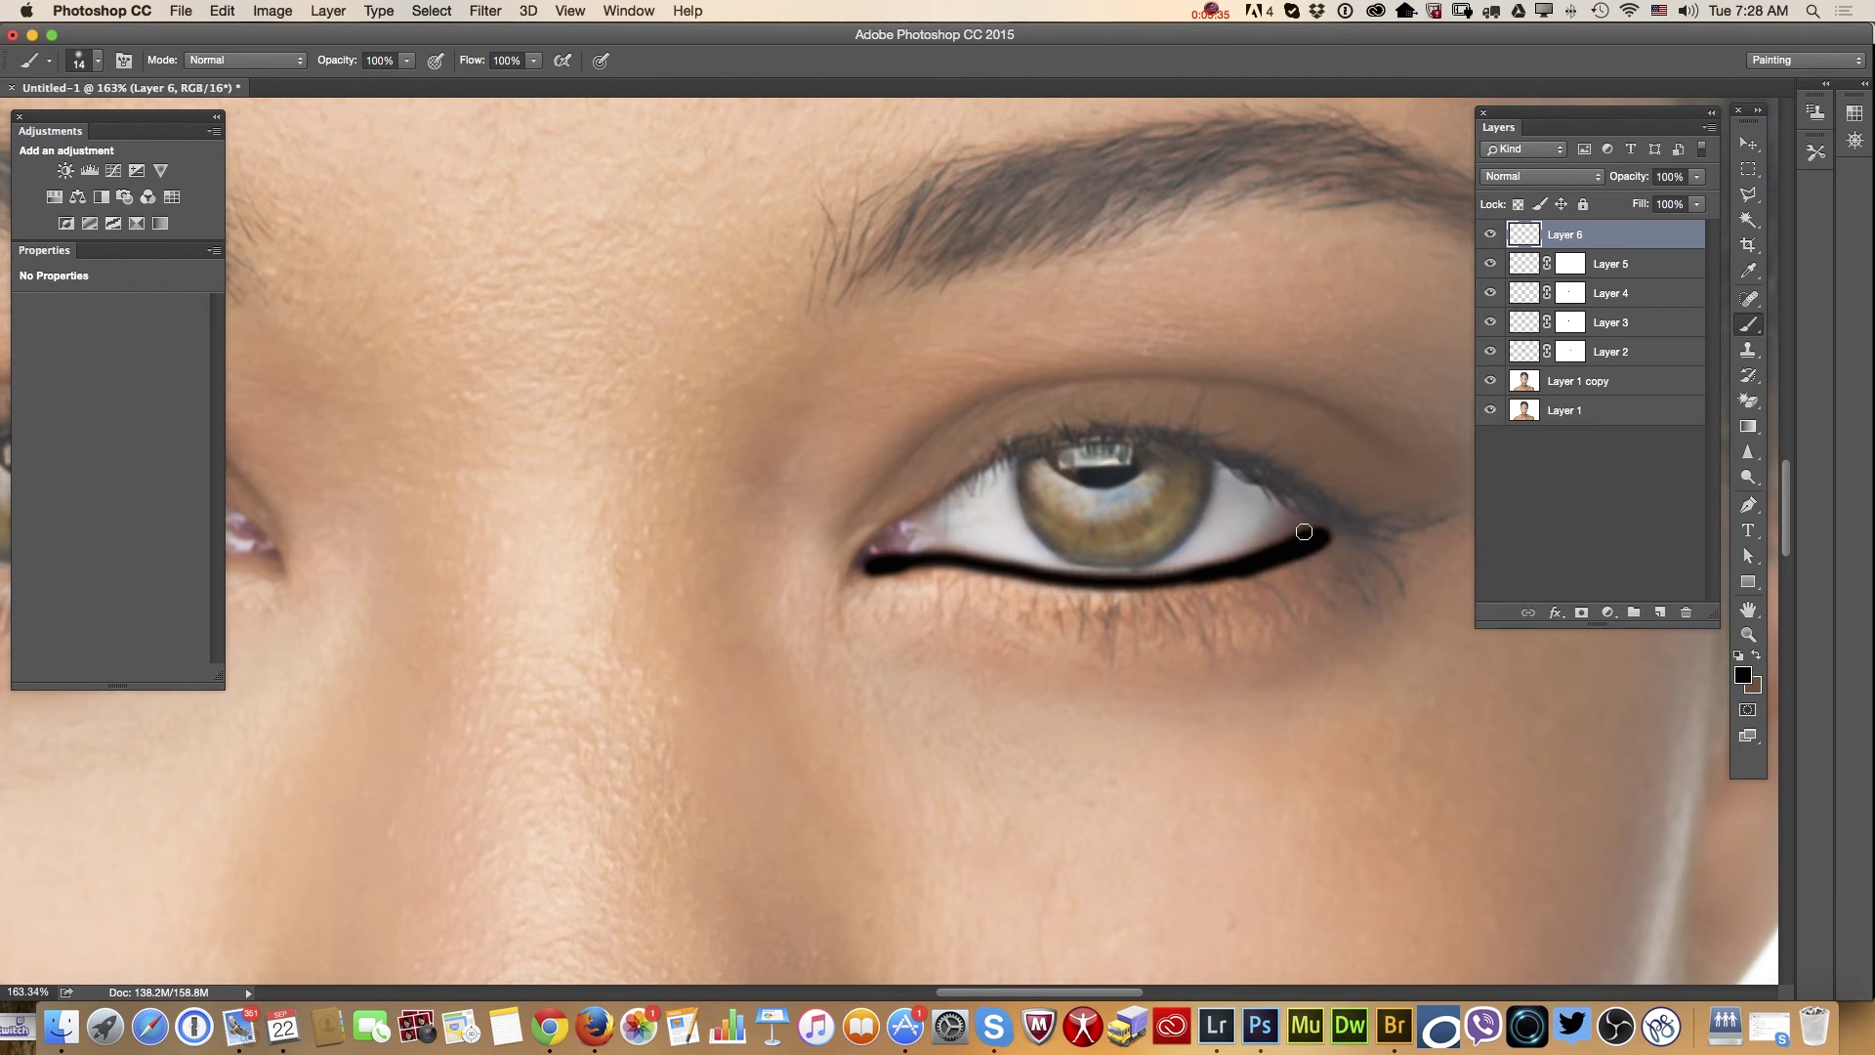
{"action": "left_click_drag", "start_coordinate": [857, 569], "coordinate": [996, 574]}
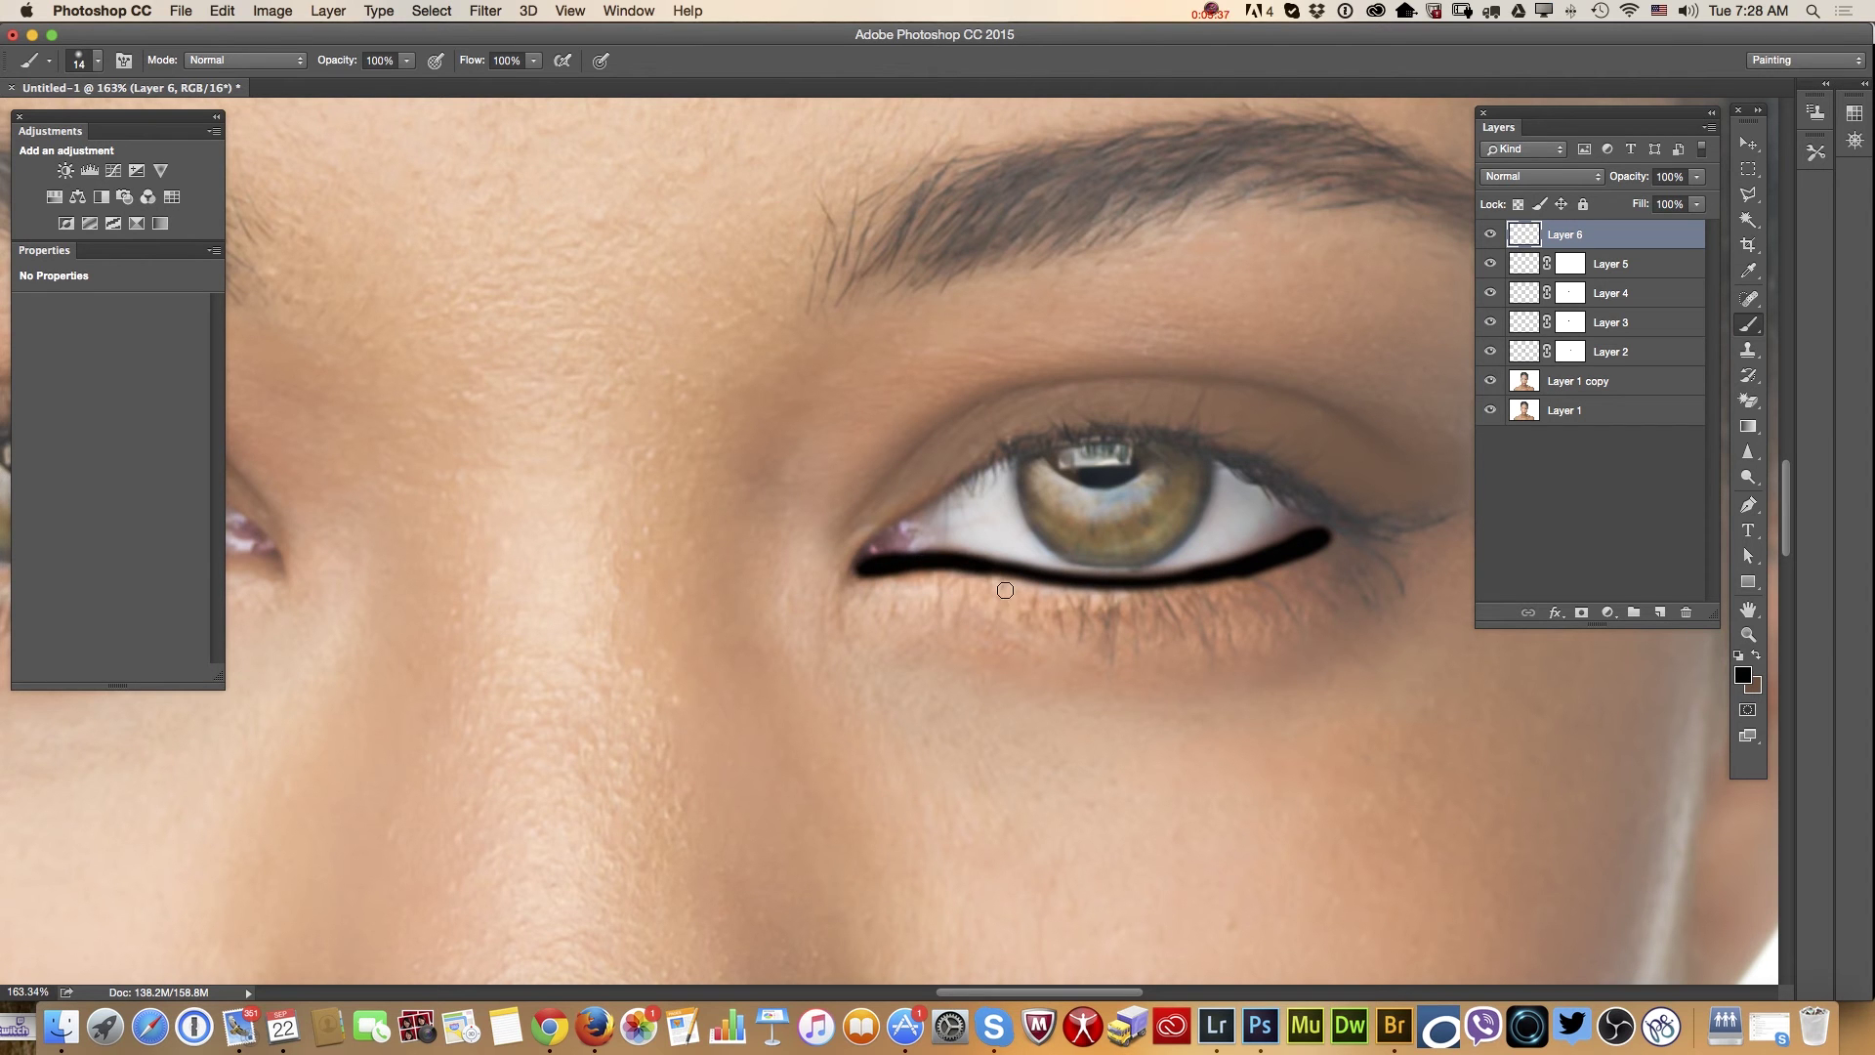
Reduce the opacity of the eyeliner on Layer 6 to 66%
{"action": "left_click", "coordinate": [1749, 635]}
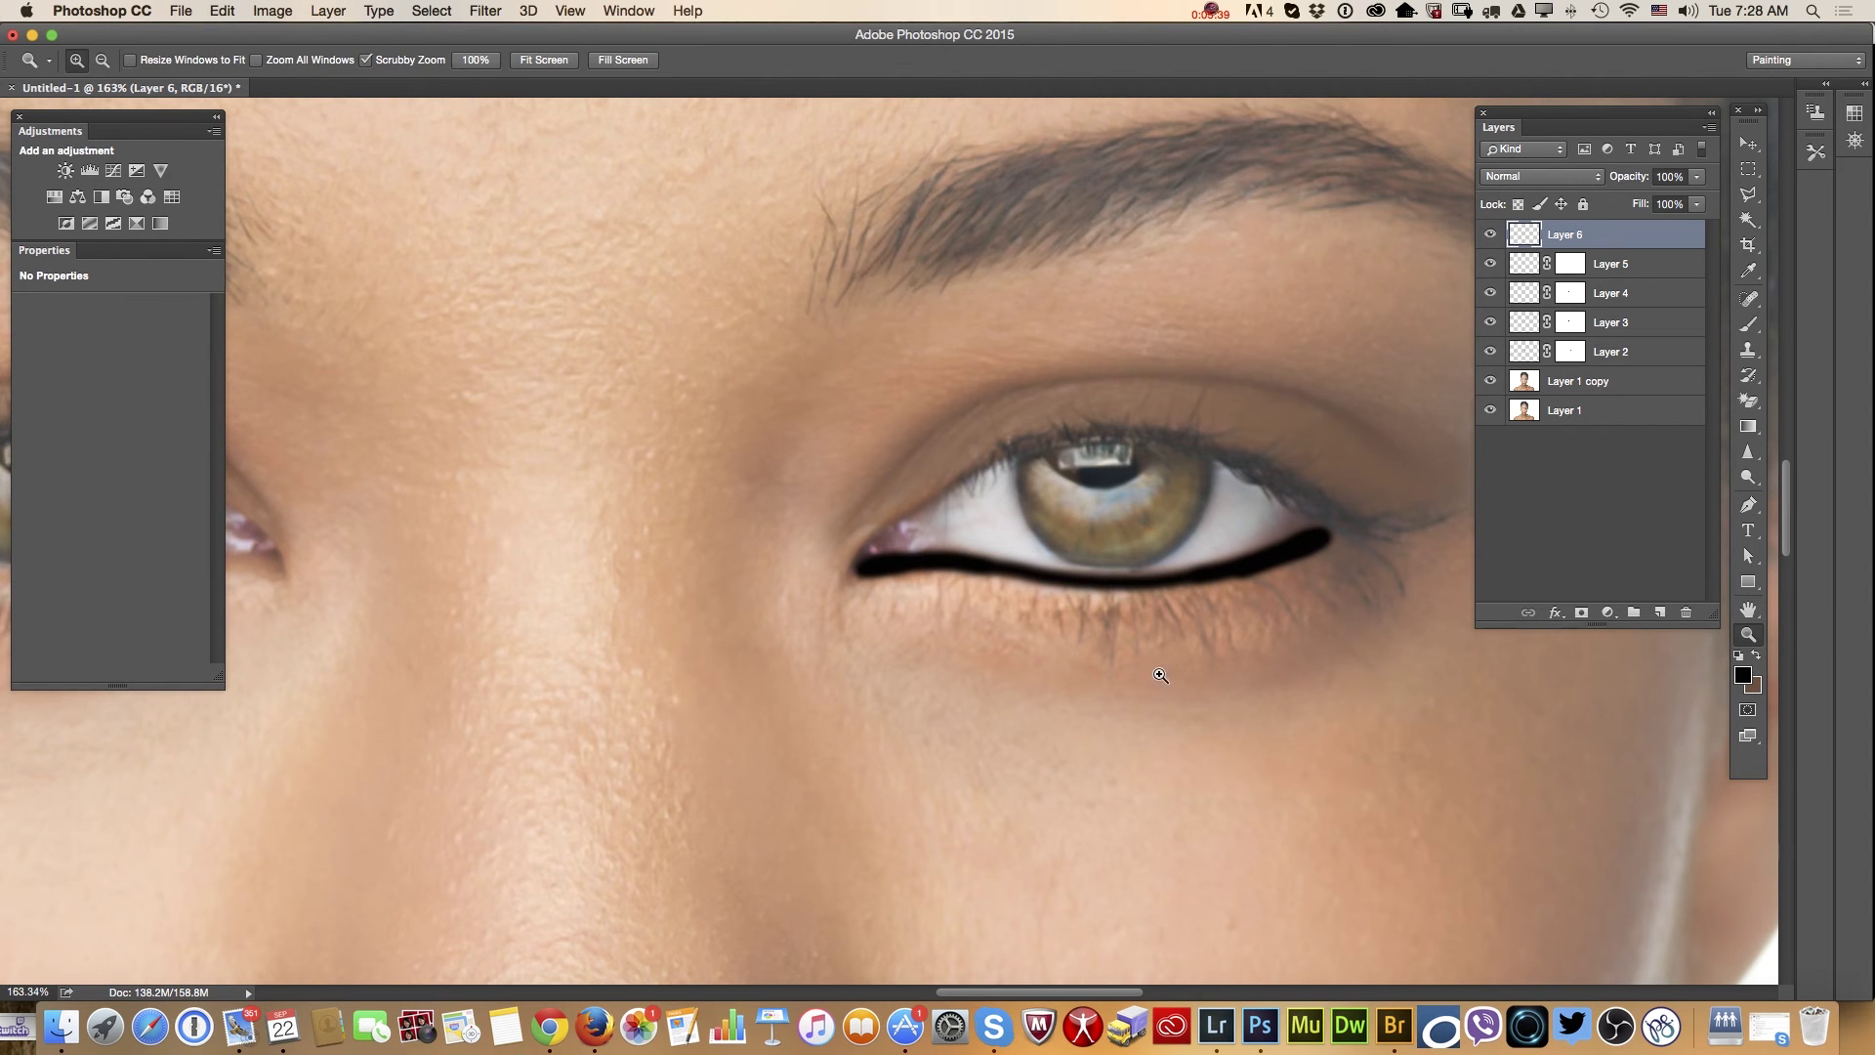
{"action": "mouse_move", "coordinate": [1161, 675]}
{"action": "left_mouse_down"}
{"action": "mouse_move", "coordinate": [1036, 645]}
{"action": "mouse_move", "coordinate": [1172, 649]}
{"action": "left_mouse_up"}
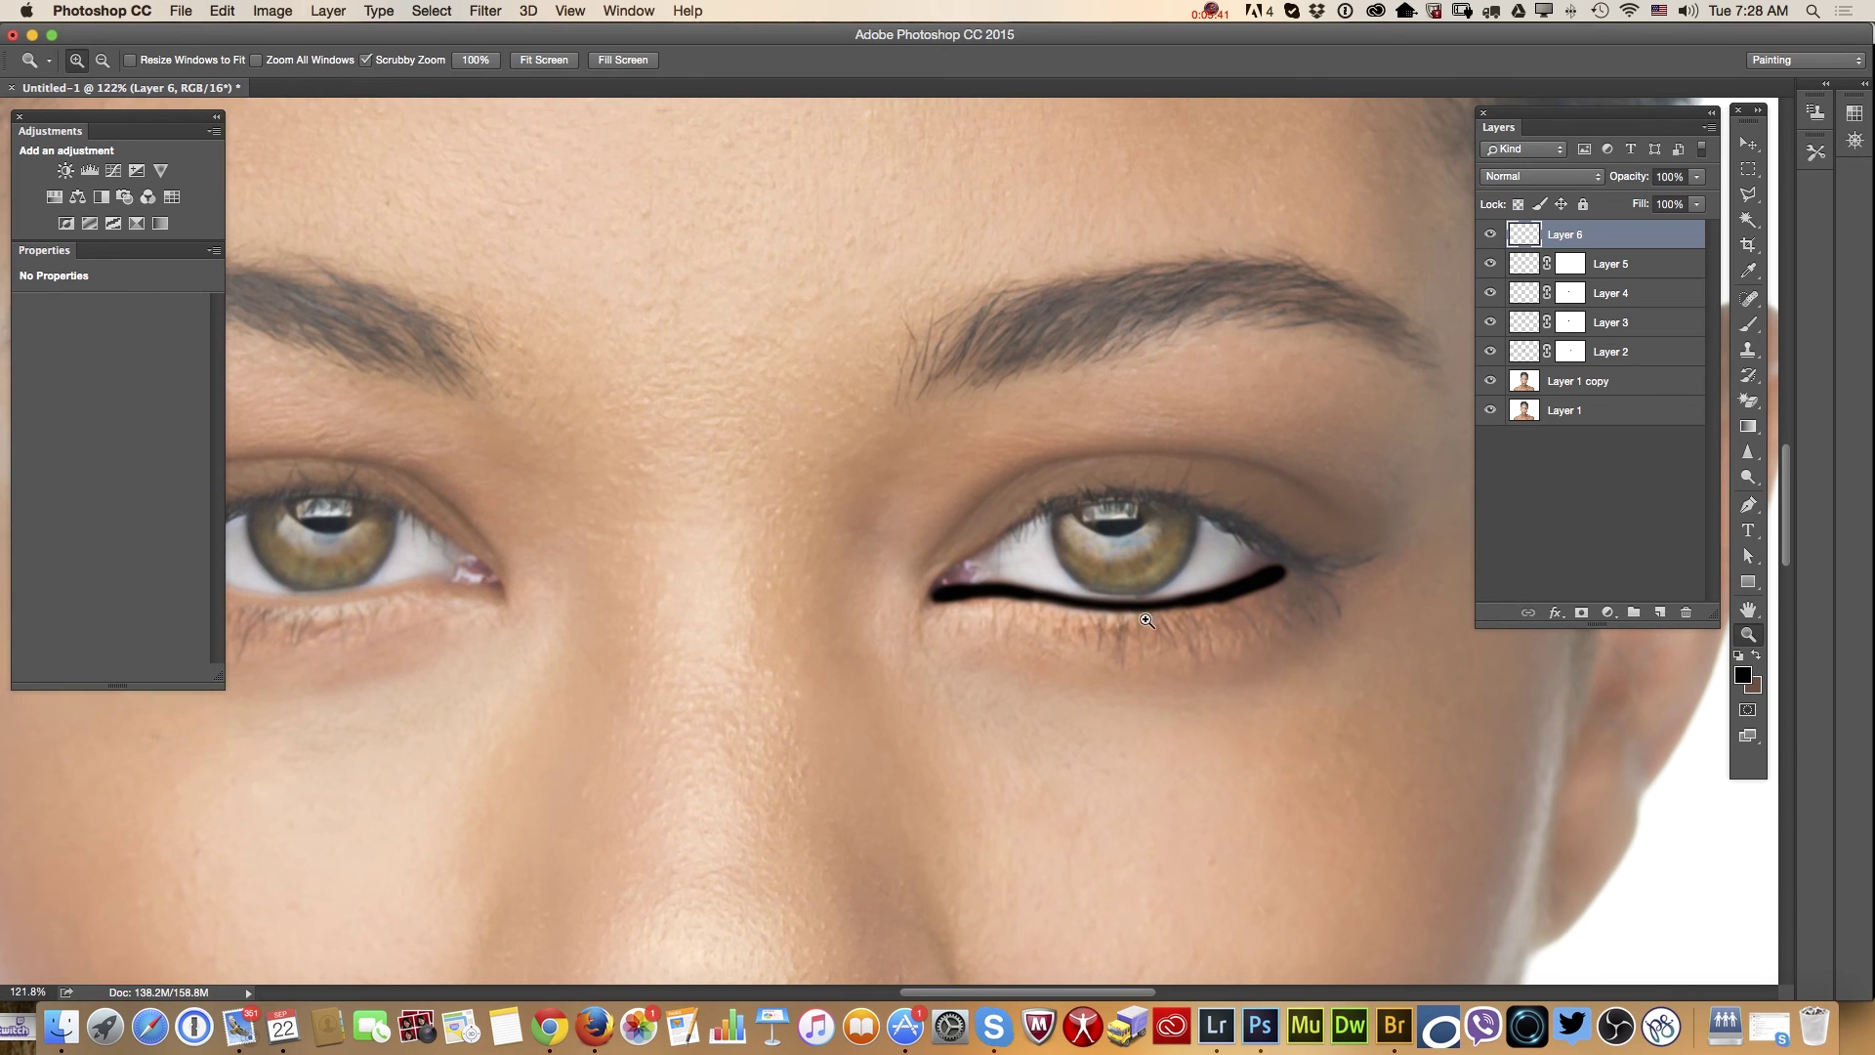
{"action": "left_click", "coordinate": [1697, 176]}
{"action": "left_click_drag", "start_coordinate": [1701, 201], "coordinate": [1670, 204]}
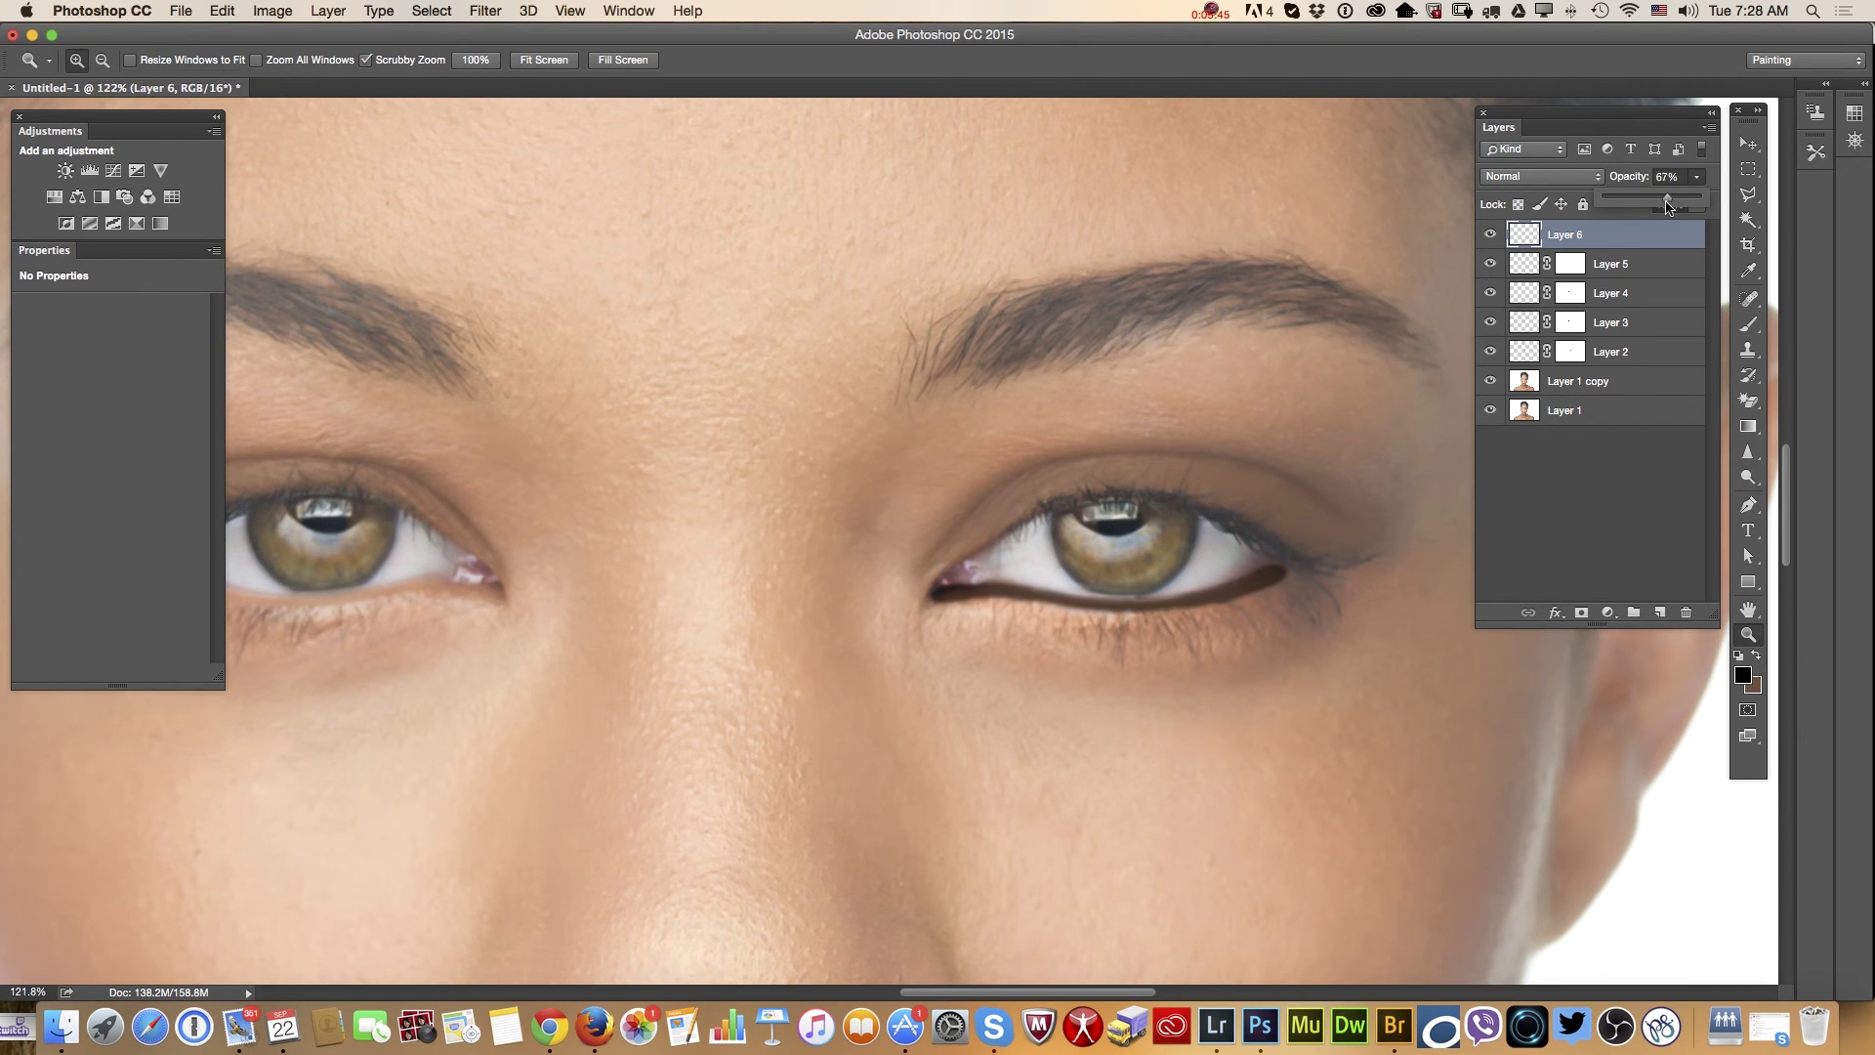
Add a layer mask to Layer 6 and paint black on it along the eyeliner's edges to thin the line
{"action": "left_click", "coordinate": [1581, 613]}
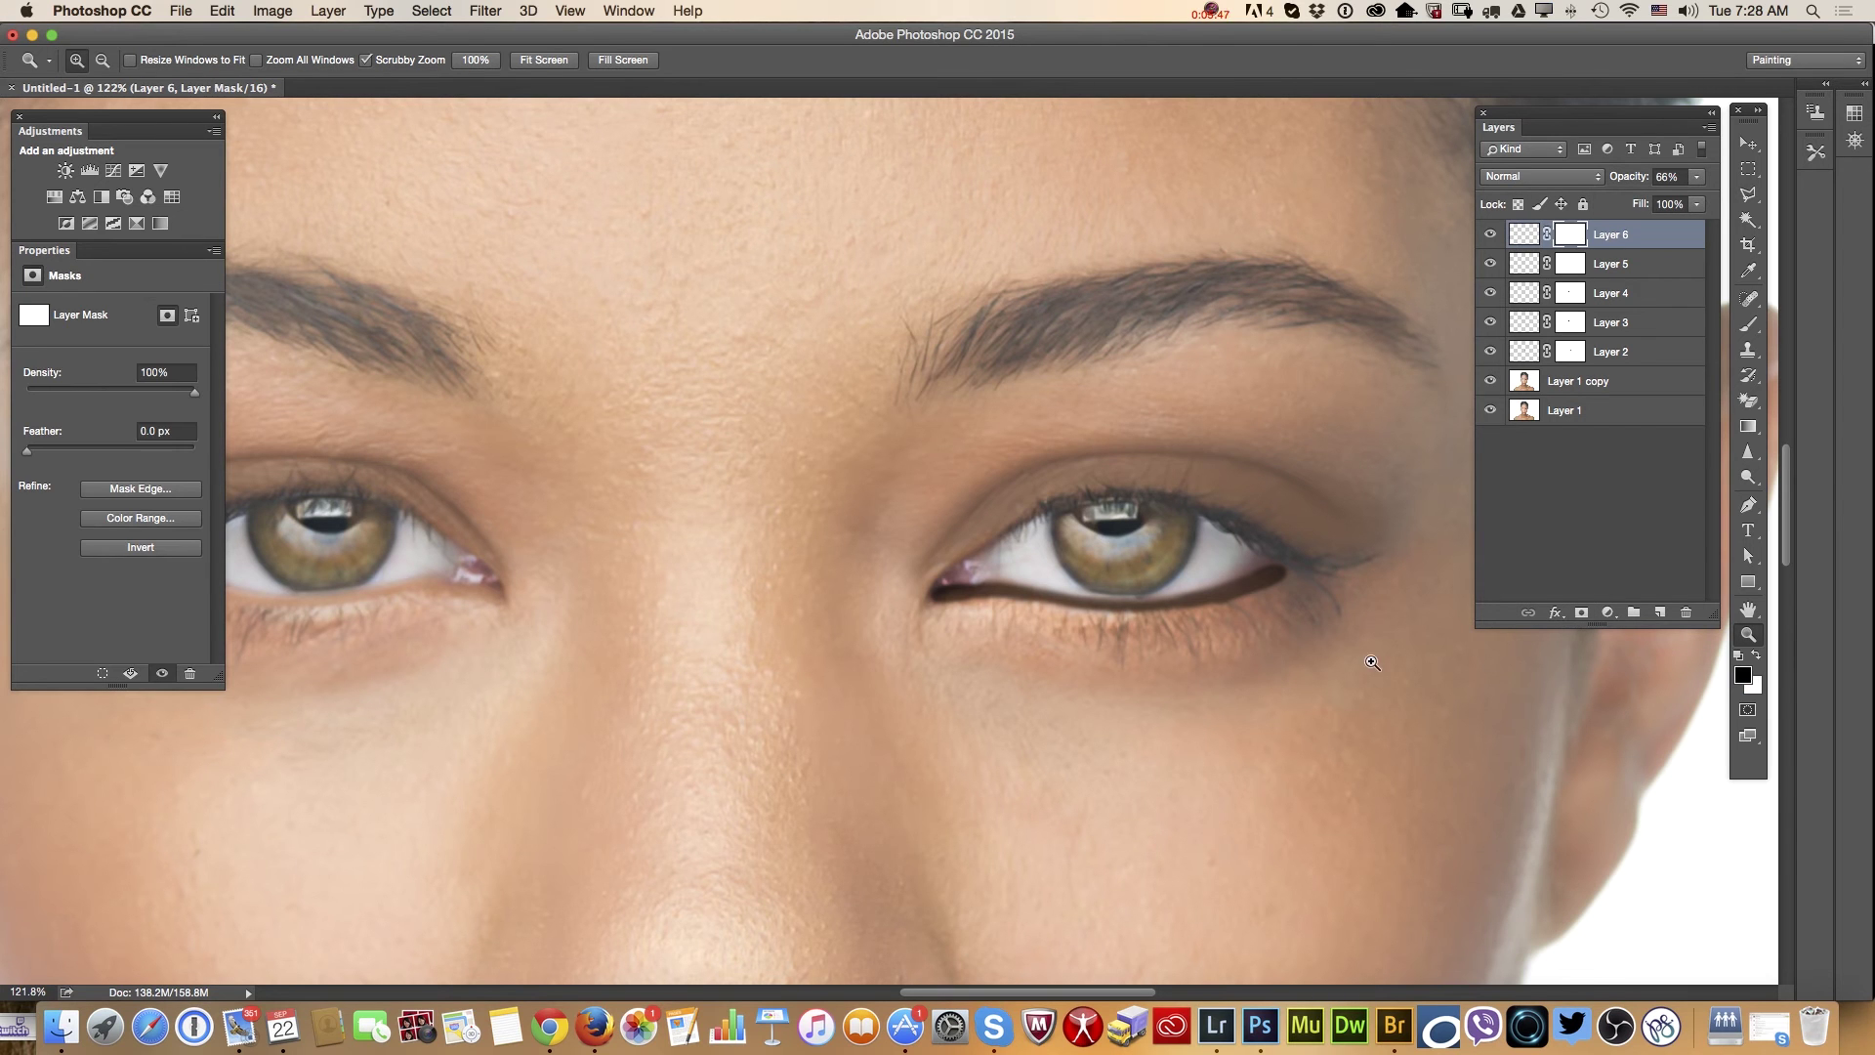
{"action": "left_click", "coordinate": [1748, 326]}
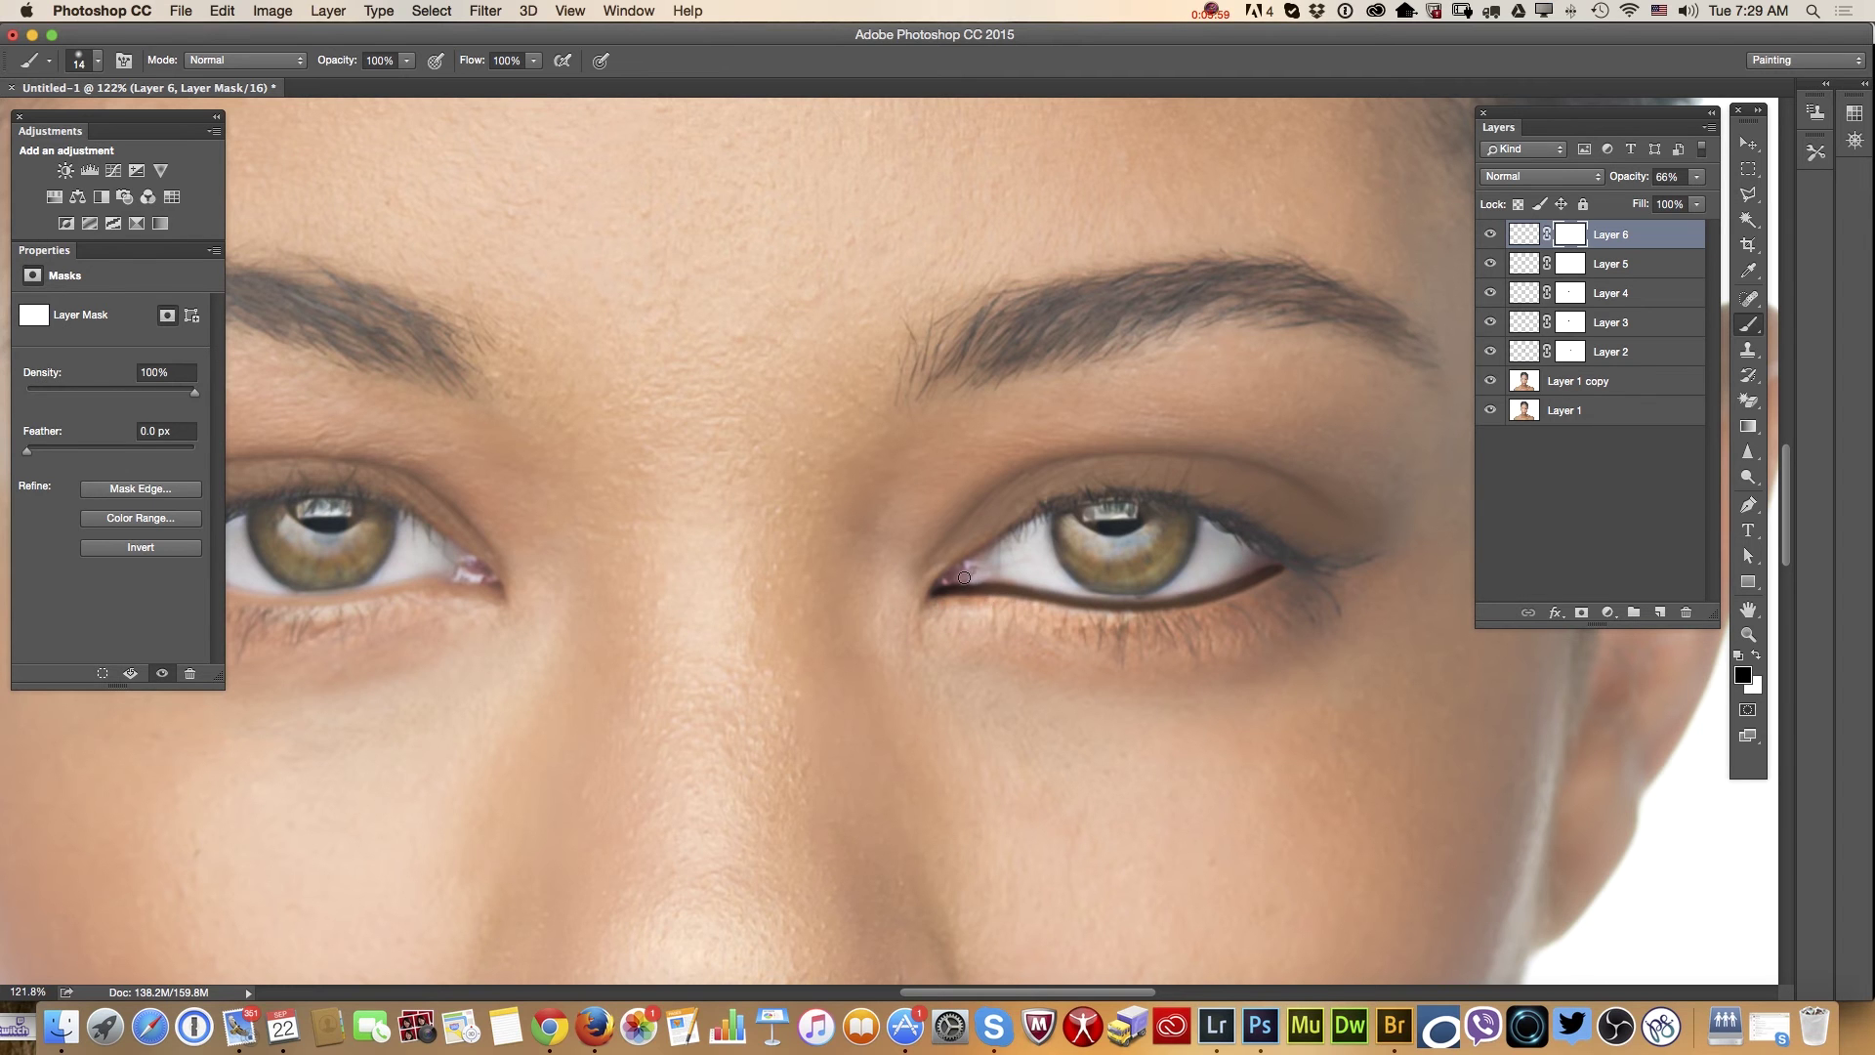
{"action": "mouse_move", "coordinate": [967, 577]}
{"action": "left_mouse_down"}
{"action": "mouse_move", "coordinate": [1137, 590]}
{"action": "mouse_move", "coordinate": [1273, 558]}
{"action": "left_mouse_up"}
Blur Layer 6's mask with the Gaussian Blur filter at a radius of 1.3 pixels
{"action": "left_click", "coordinate": [498, 12]}
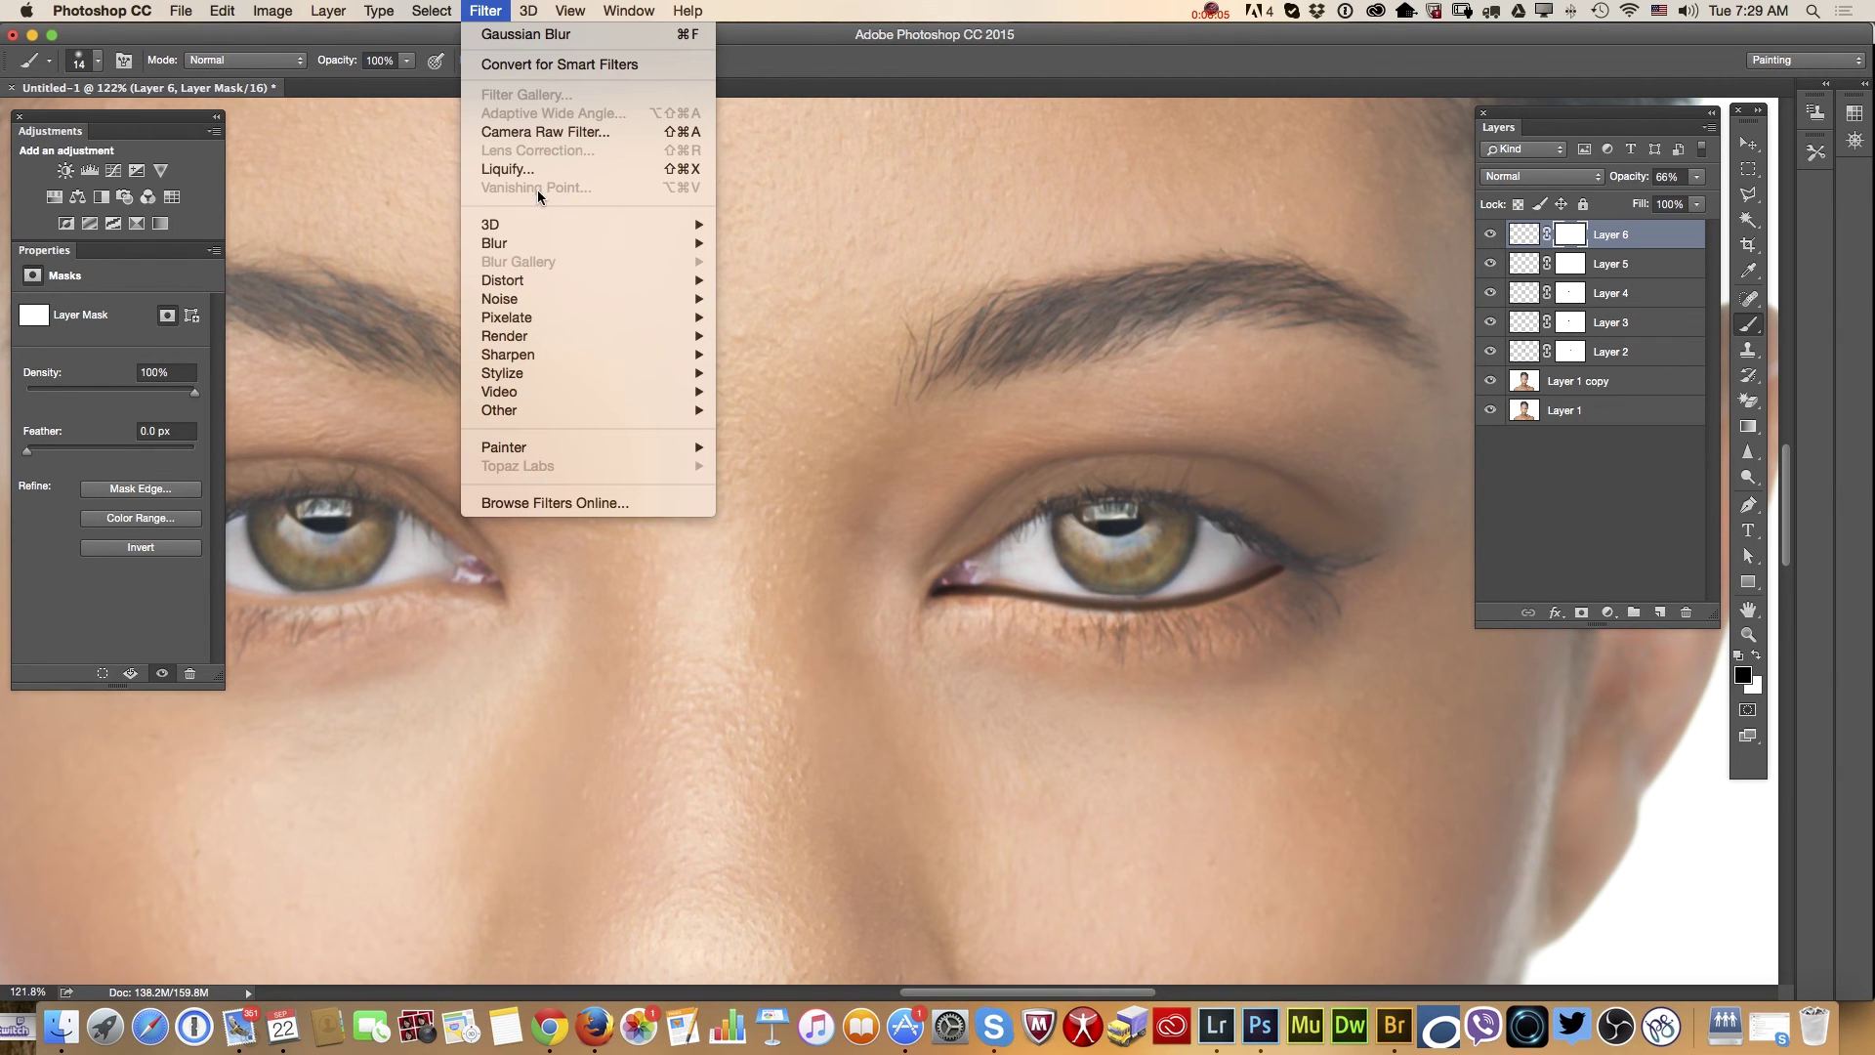
{"action": "mouse_move", "coordinate": [611, 251]}
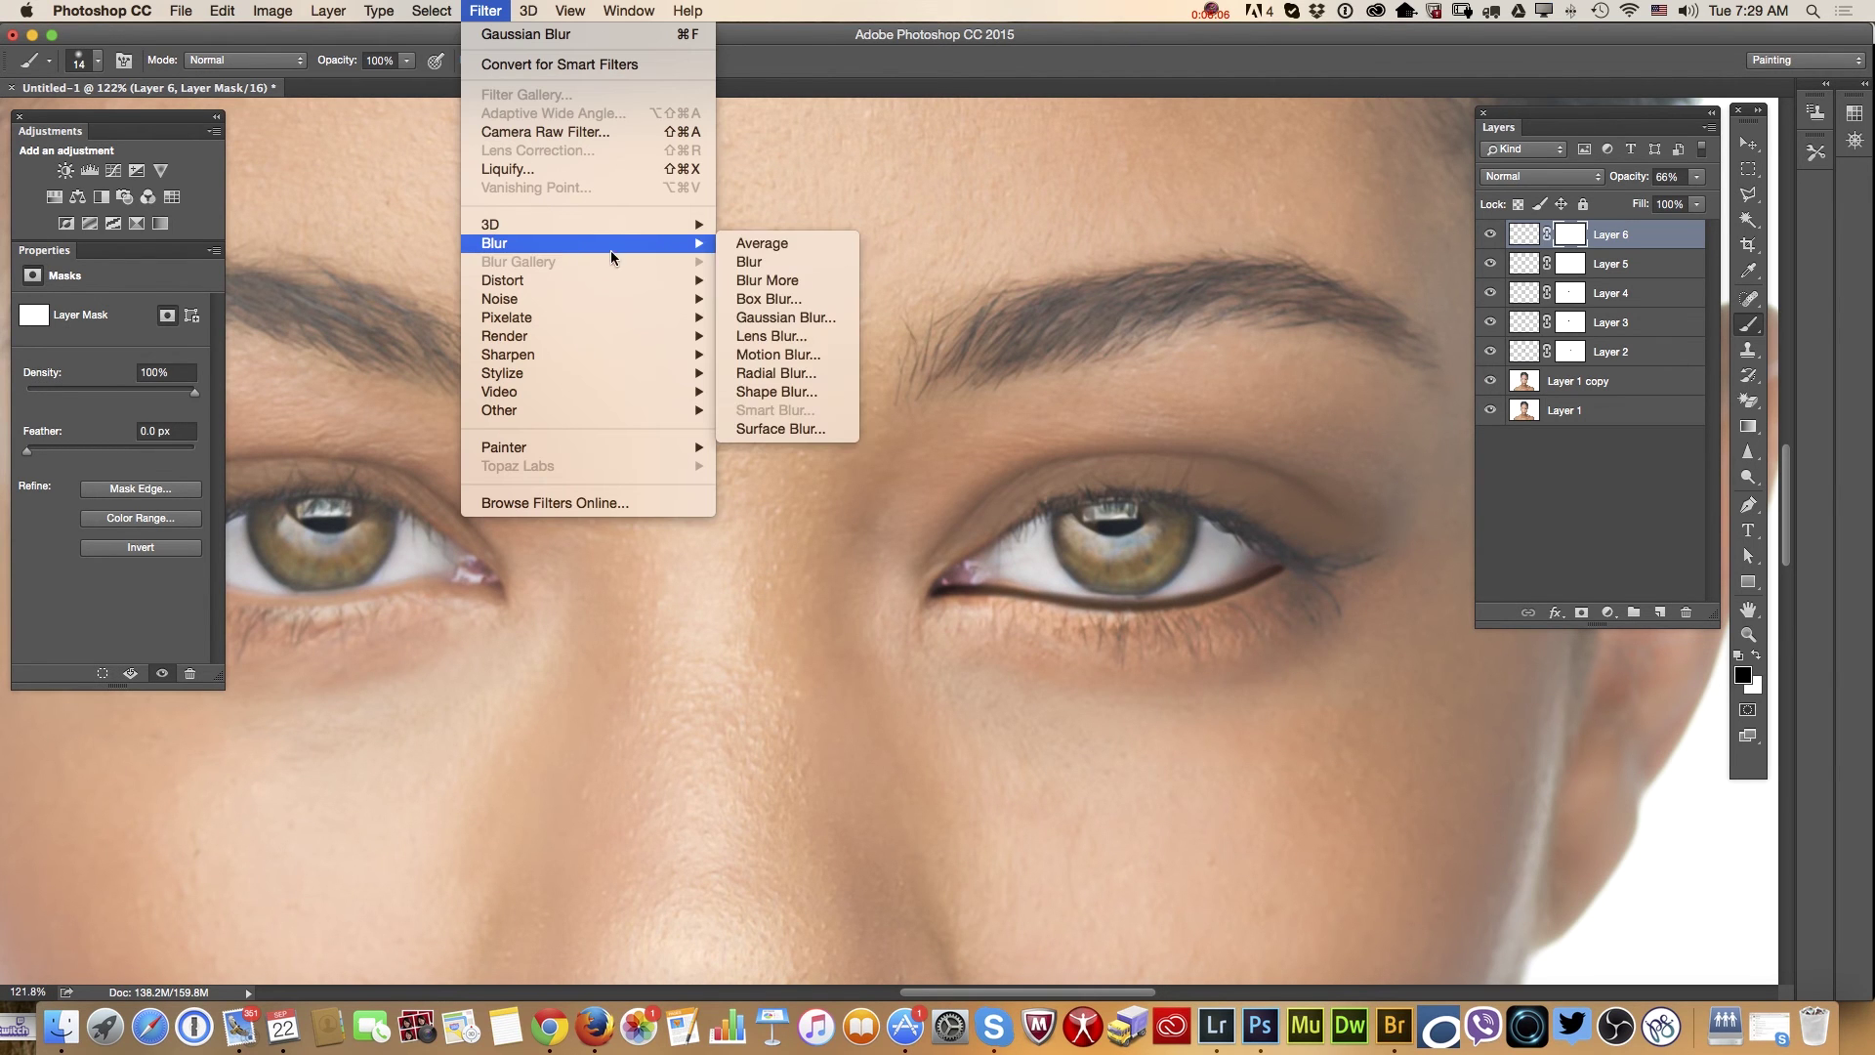
{"action": "left_click", "coordinate": [782, 317]}
{"action": "left_click_drag", "start_coordinate": [383, 821], "coordinate": [318, 822]}
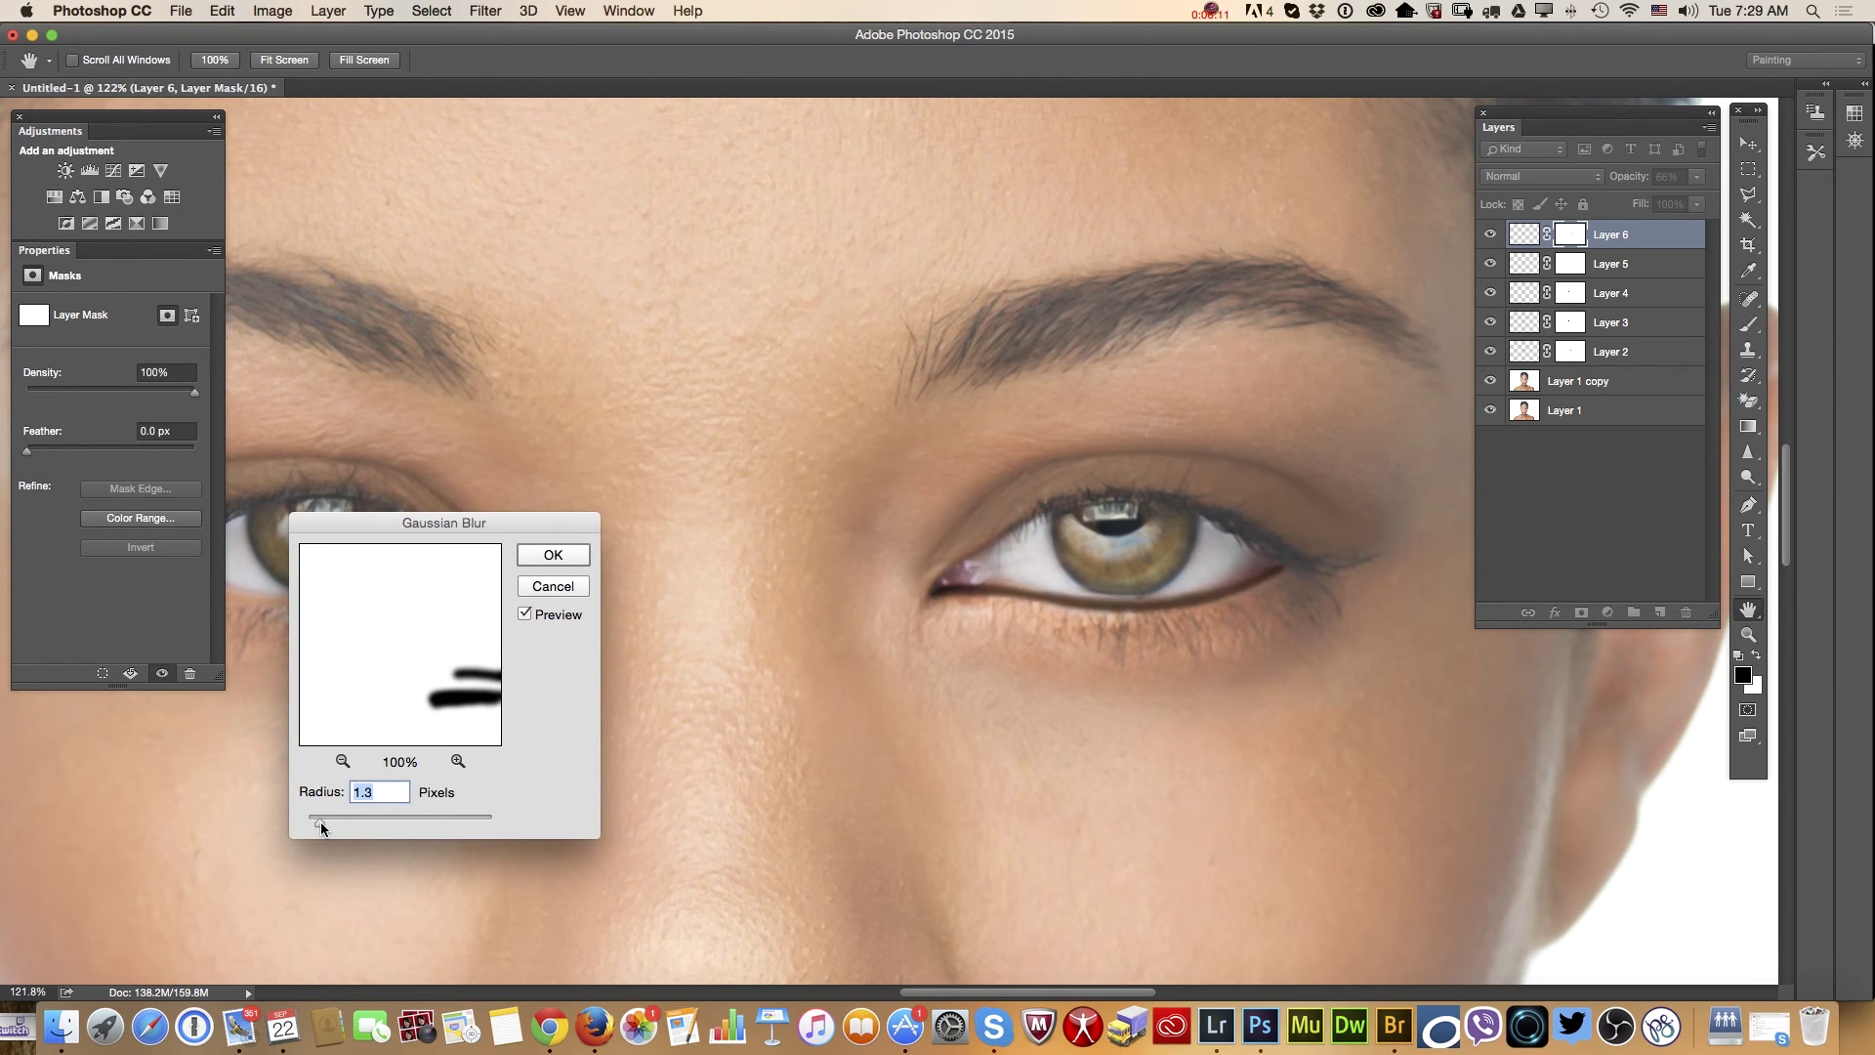
{"action": "left_click", "coordinate": [559, 557]}
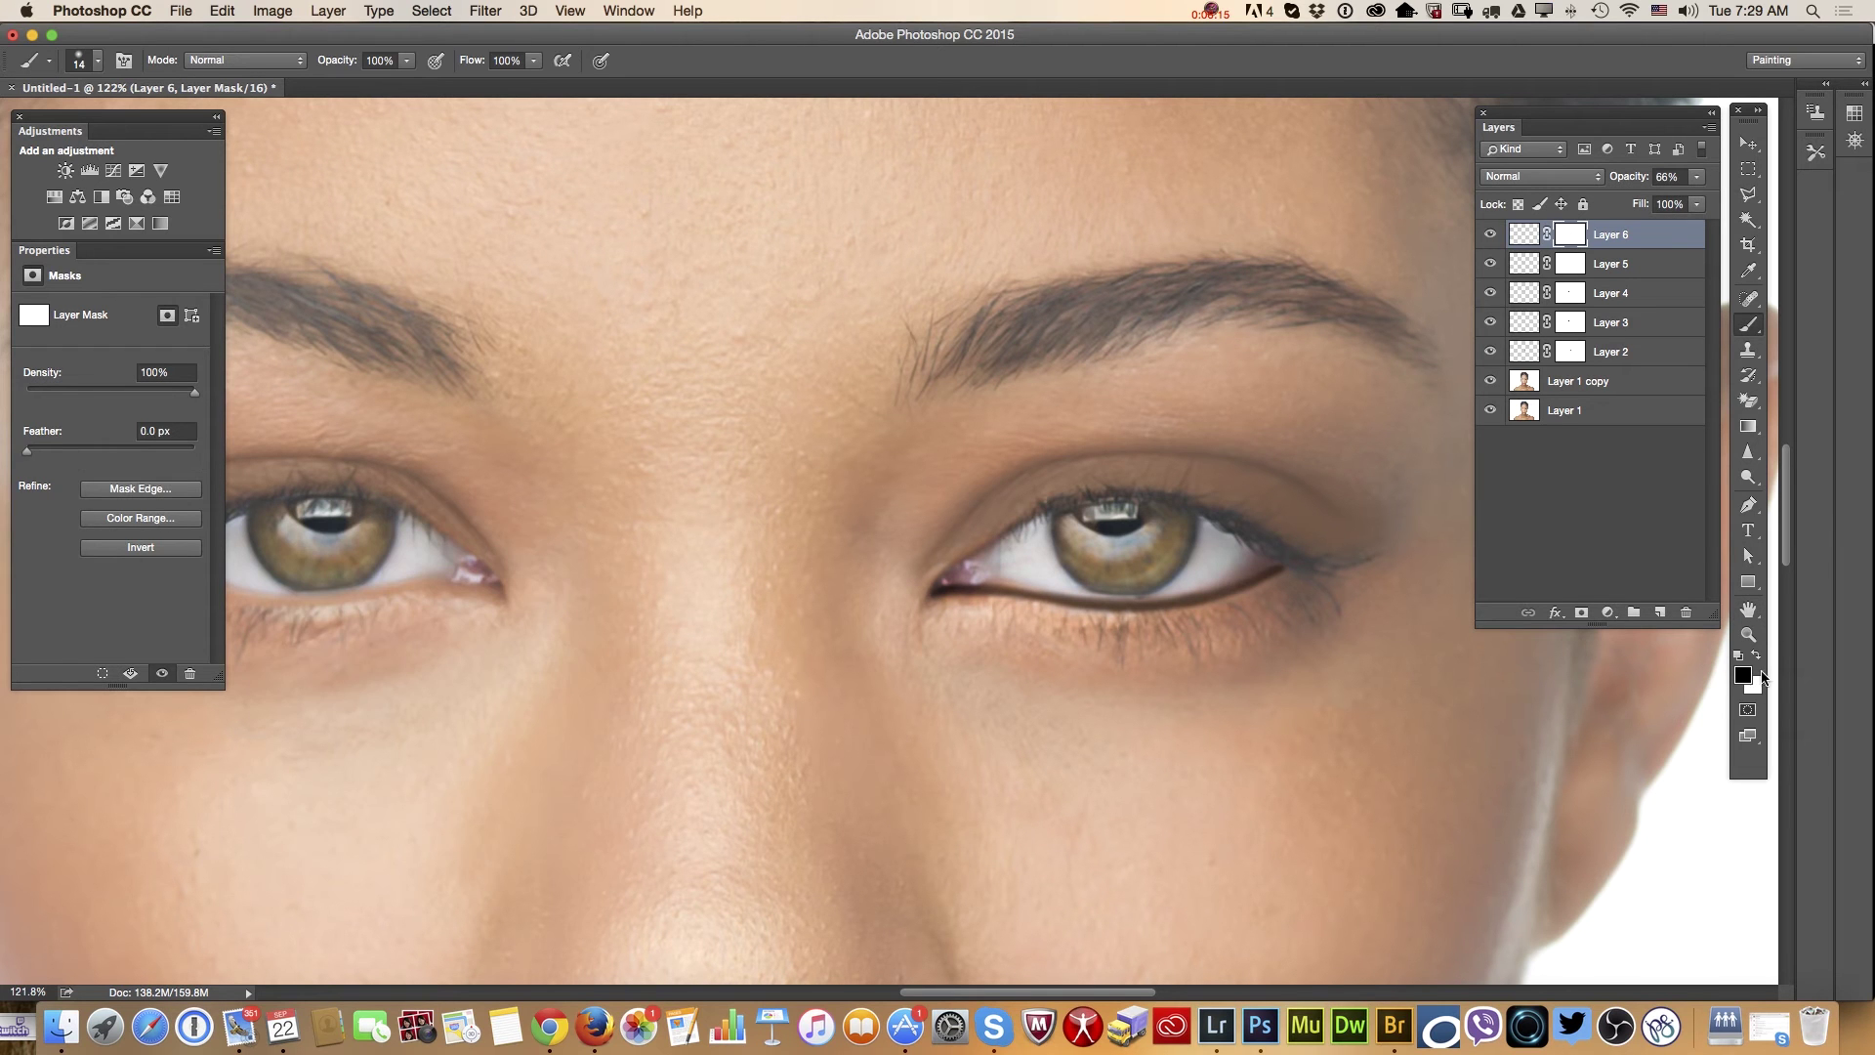
Add a new layer above Layer 6 and paint a black eyeliner along the image-left eye's lower lash line with the 14 px brush
{"action": "left_click", "coordinate": [1748, 634]}
{"action": "left_click_drag", "start_coordinate": [1032, 759], "coordinate": [892, 737]}
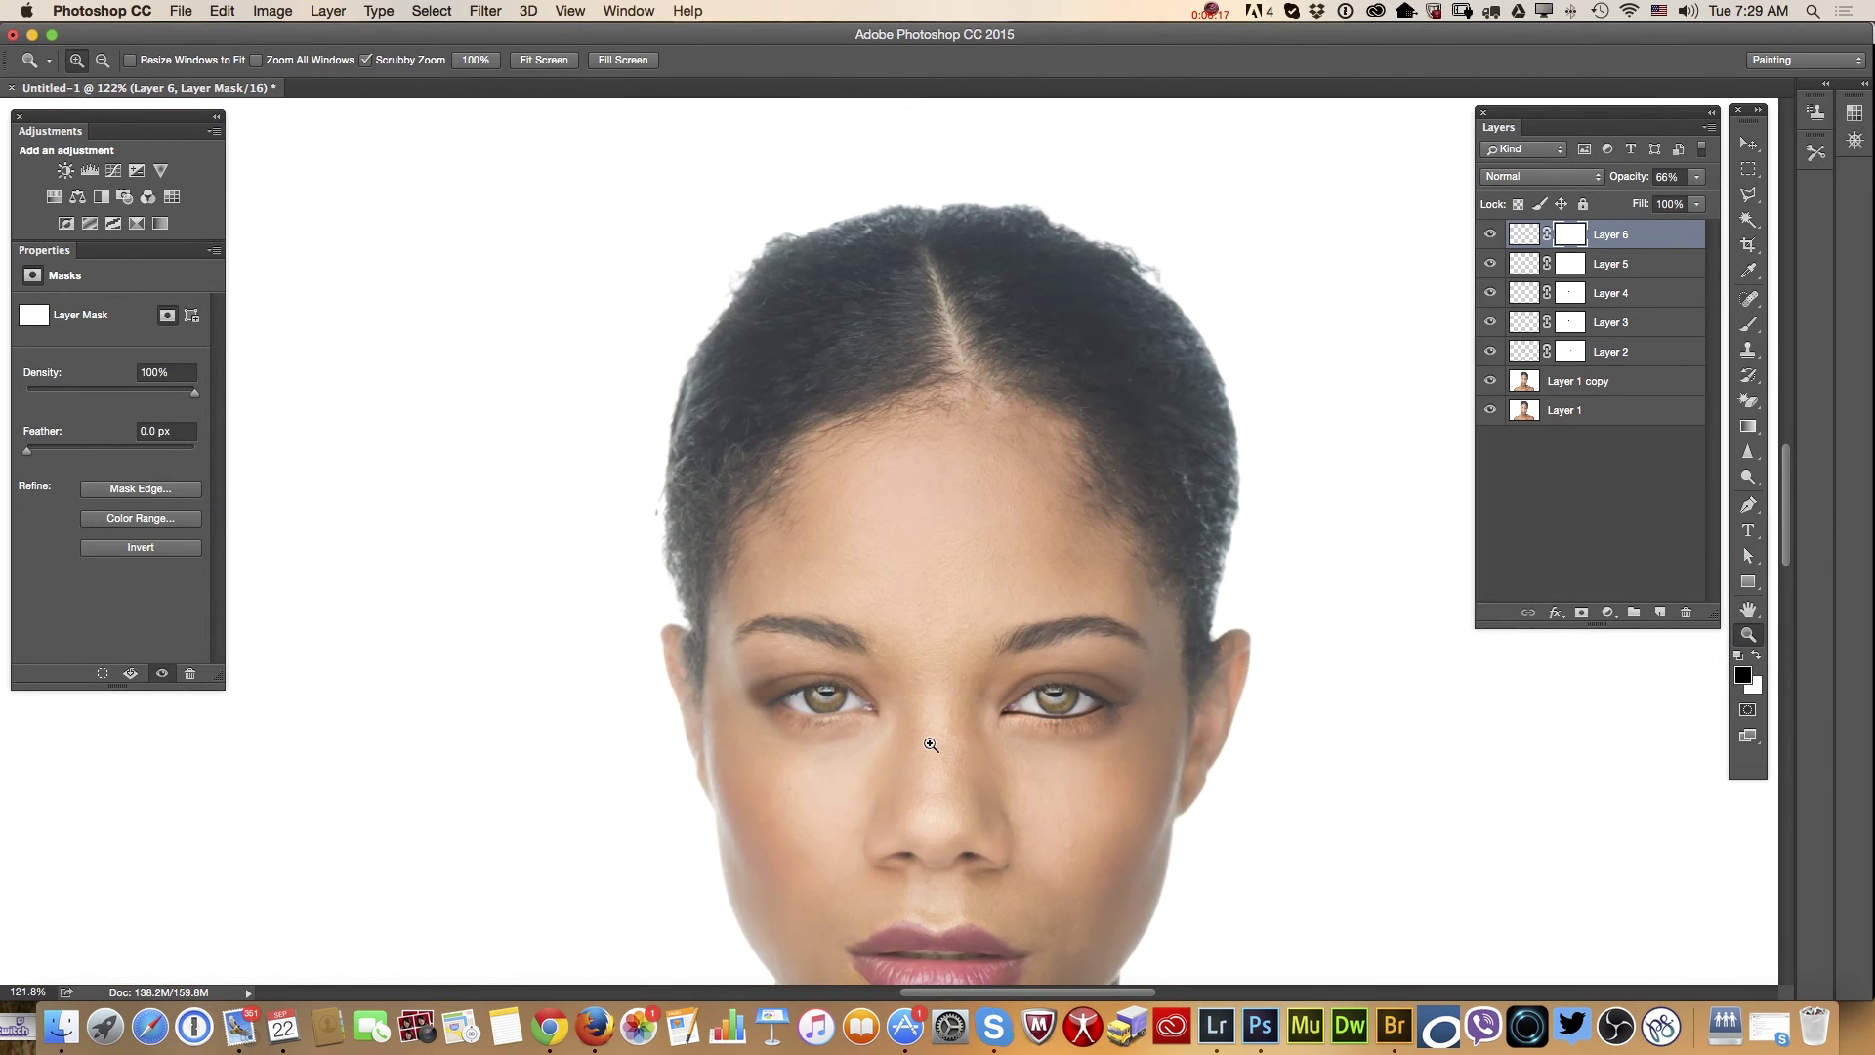
{"action": "left_click_drag", "start_coordinate": [961, 800], "coordinate": [1085, 816]}
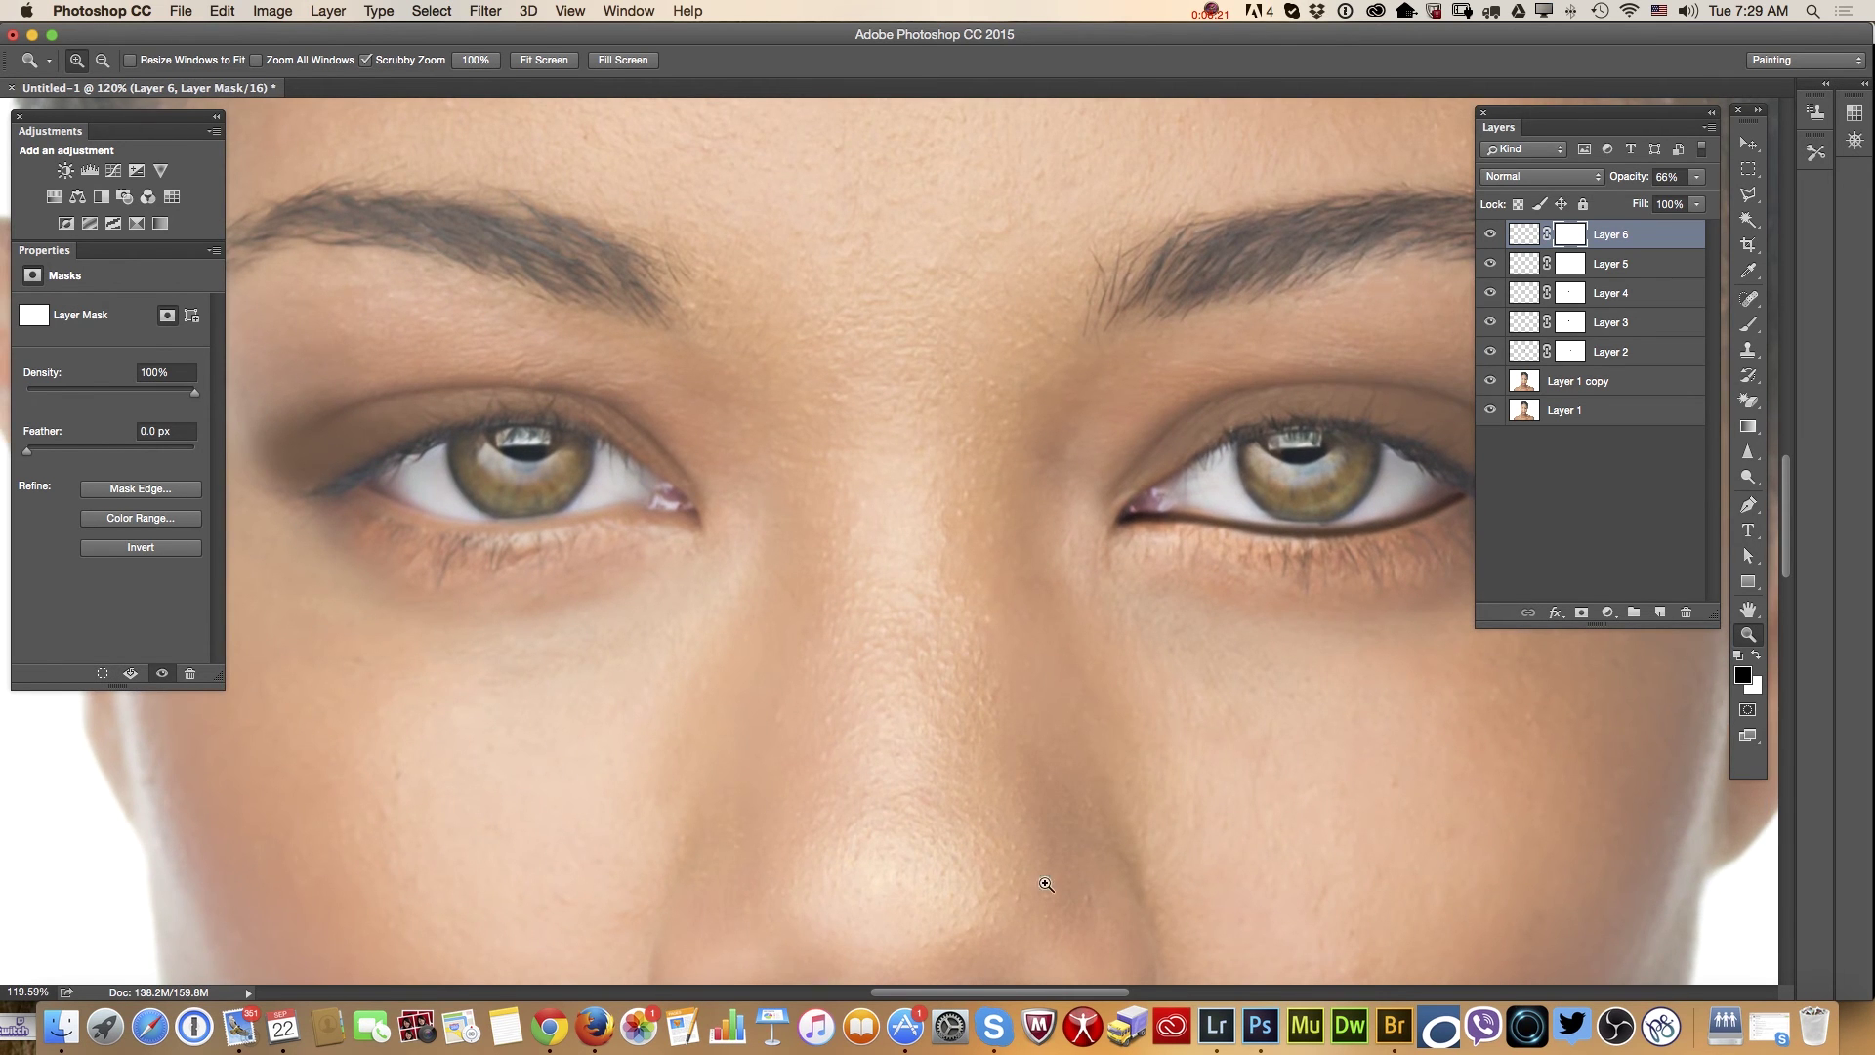
{"action": "left_click_drag", "start_coordinate": [992, 994], "coordinate": [933, 994]}
{"action": "left_click_drag", "start_coordinate": [1114, 535], "coordinate": [1205, 583]}
{"action": "left_click", "coordinate": [1659, 612]}
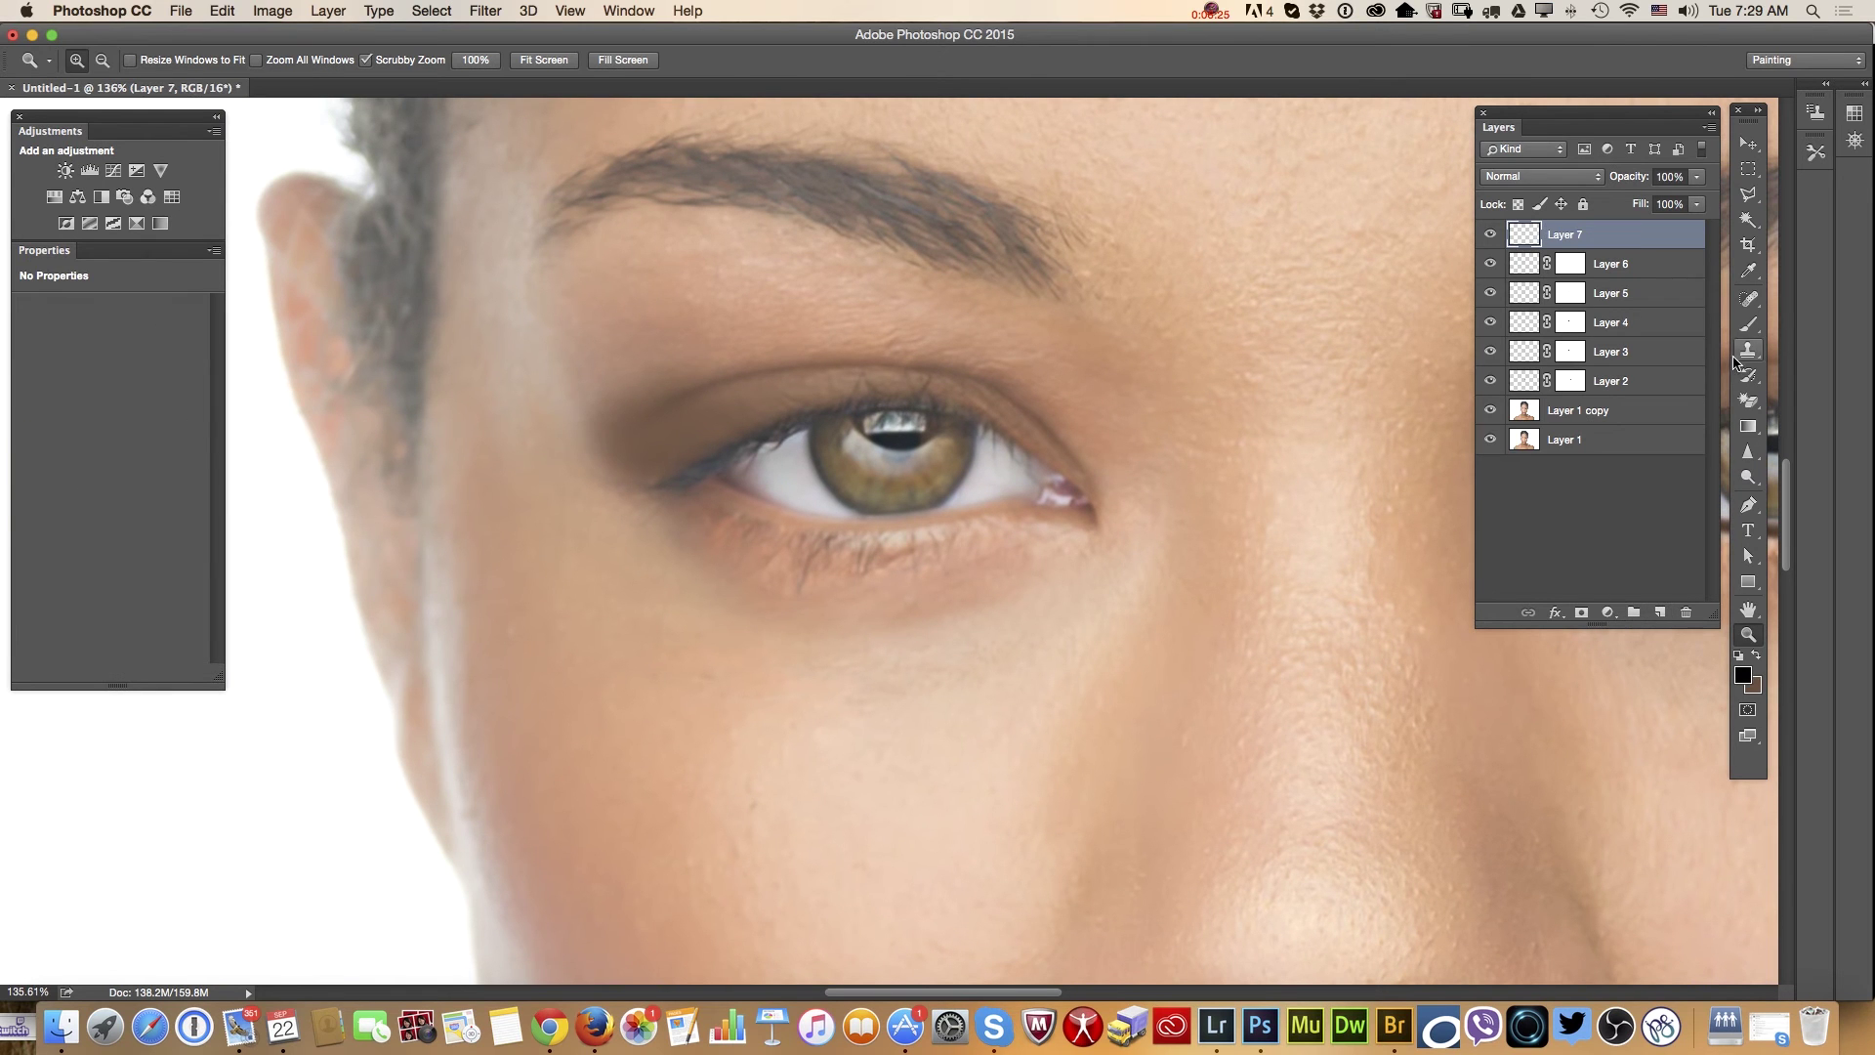
{"action": "left_click", "coordinate": [1749, 324]}
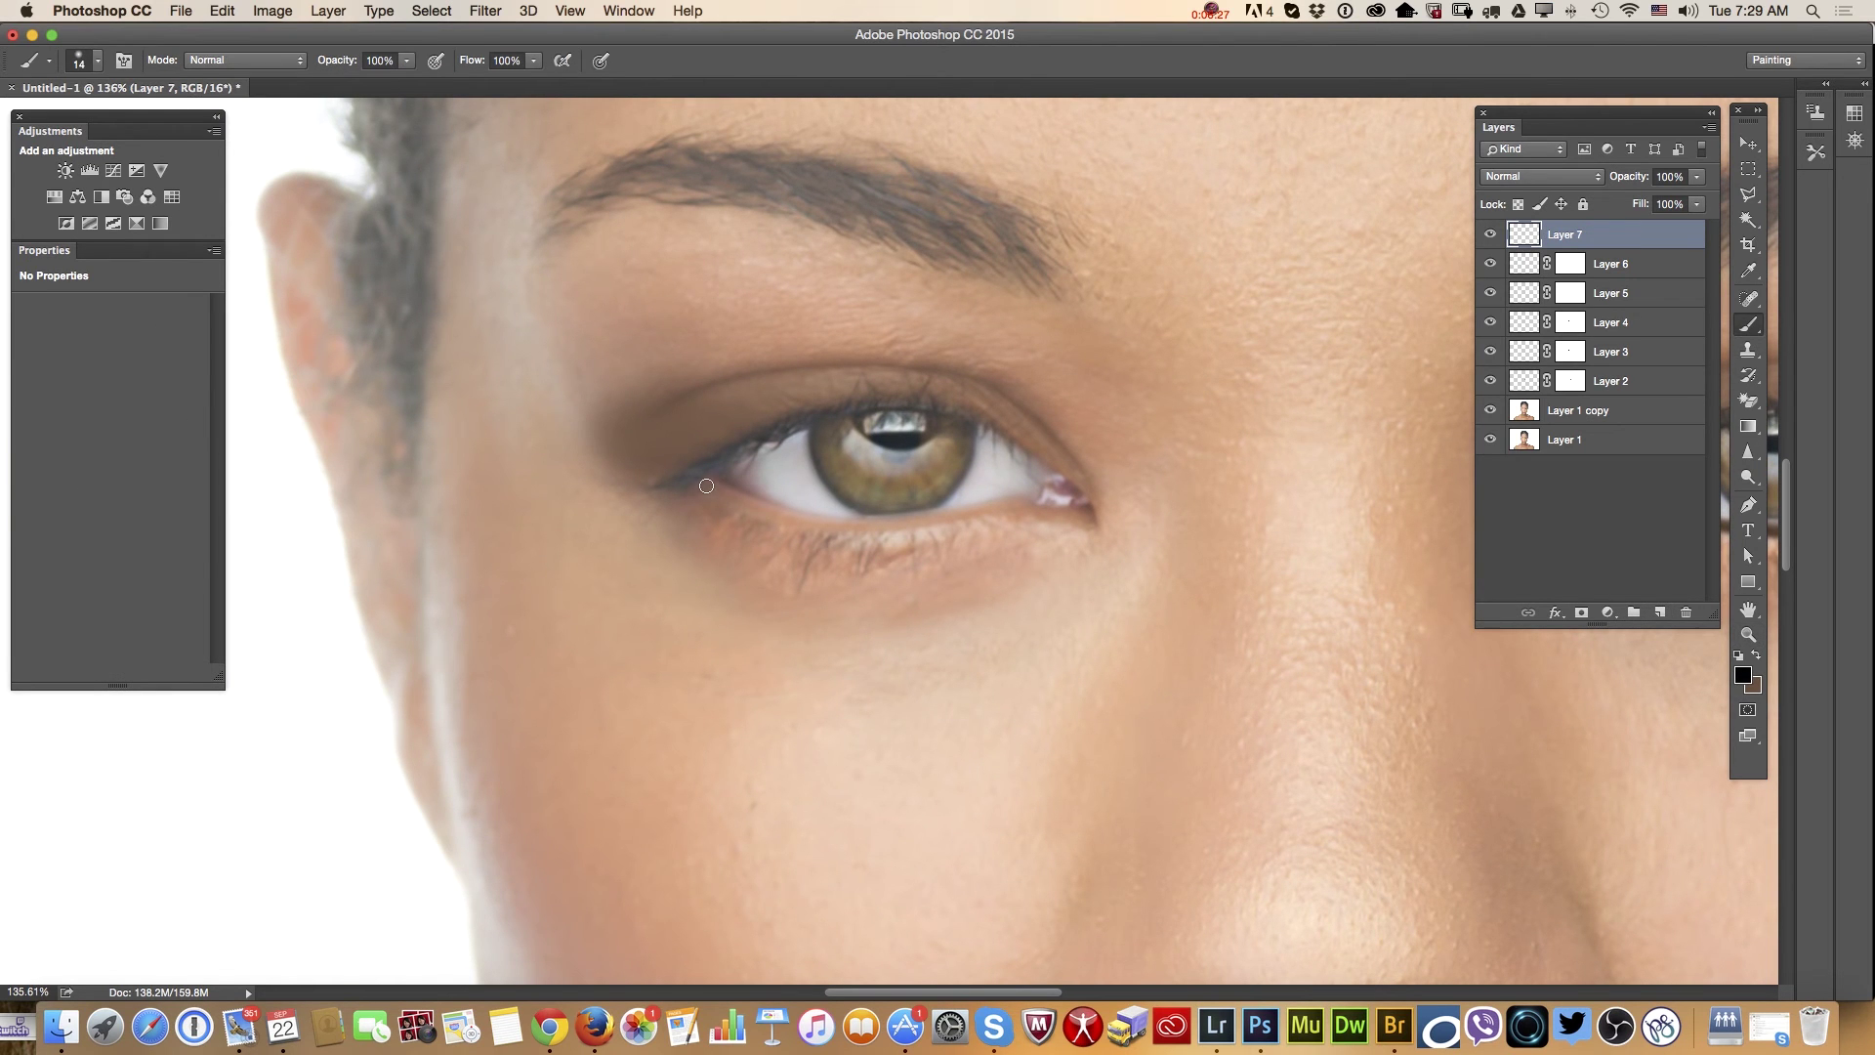
{"action": "mouse_move", "coordinate": [707, 485]}
{"action": "left_mouse_down"}
{"action": "mouse_move", "coordinate": [799, 526]}
{"action": "mouse_move", "coordinate": [716, 490]}
{"action": "mouse_move", "coordinate": [821, 526]}
{"action": "mouse_move", "coordinate": [1096, 520]}
{"action": "left_mouse_up"}
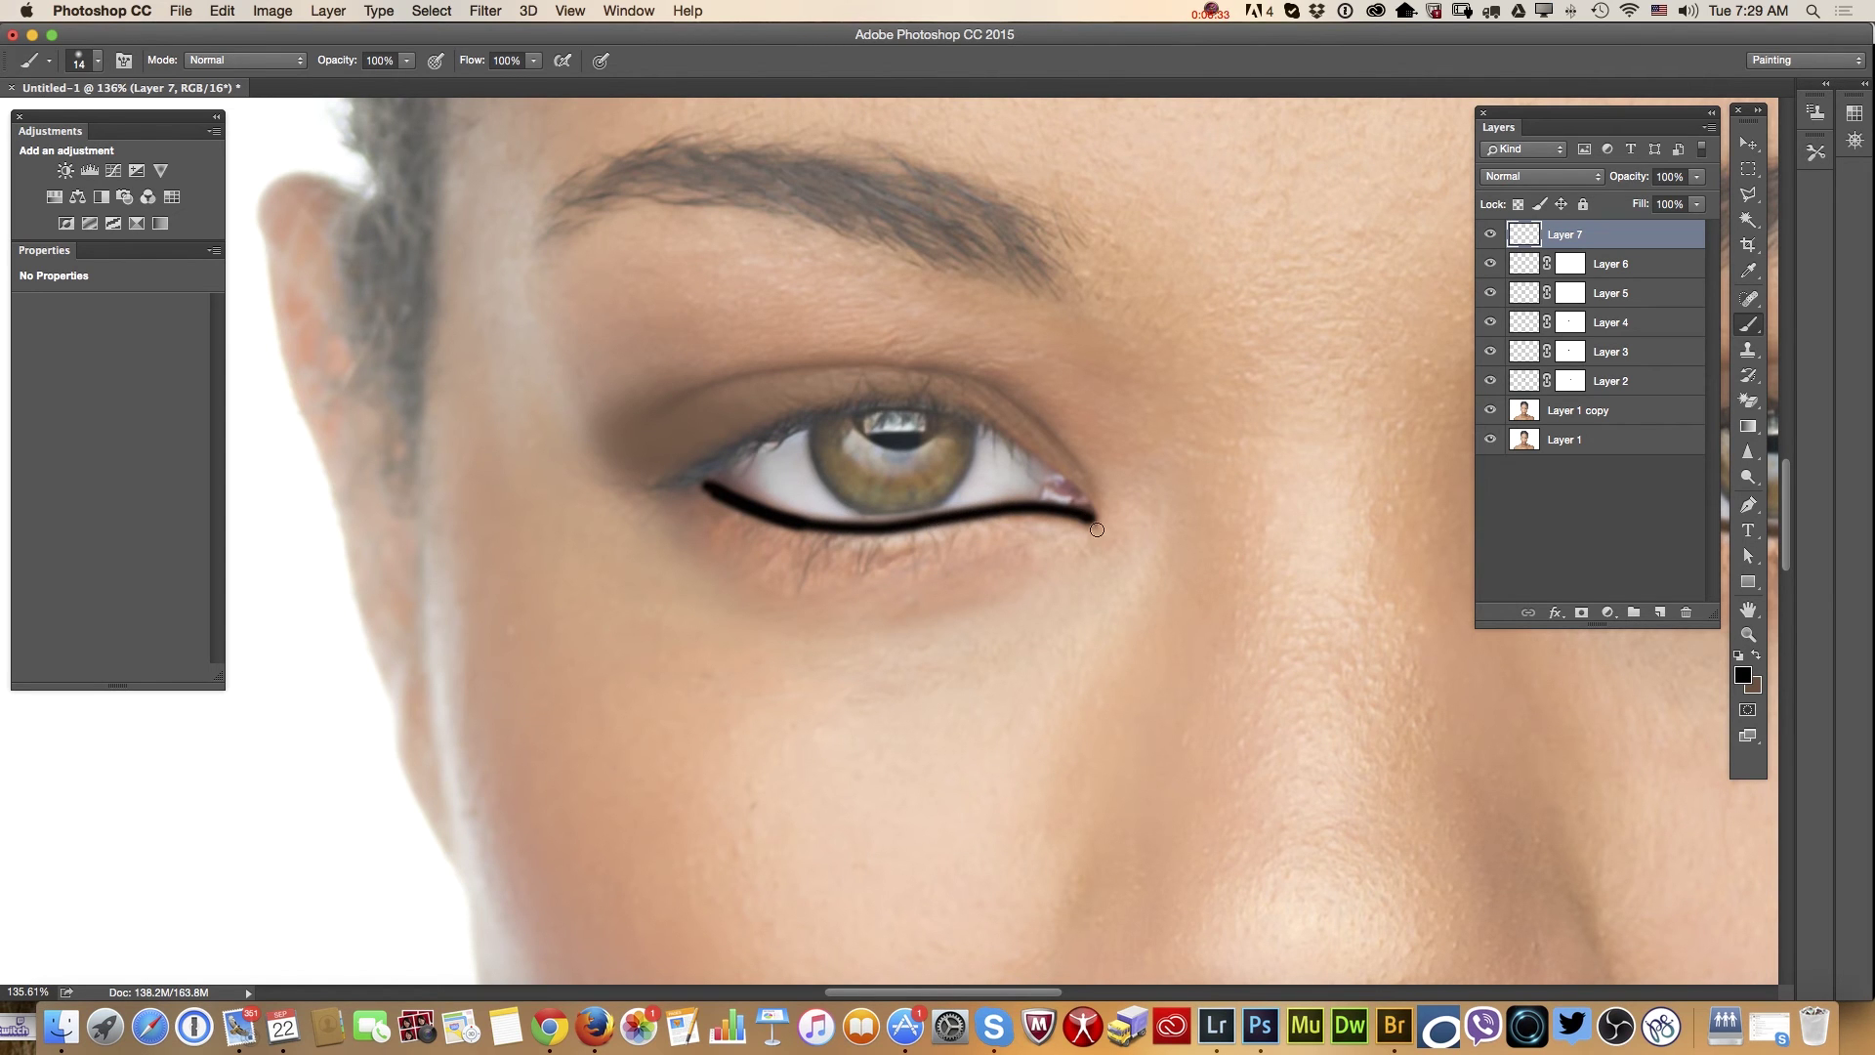
Reduce Layer 7's opacity to 66% and add a layer mask, painting black along the eyeliner's lower edge to thin the line
{"action": "left_click", "coordinate": [1697, 177]}
{"action": "left_click_drag", "start_coordinate": [1701, 198], "coordinate": [1669, 206]}
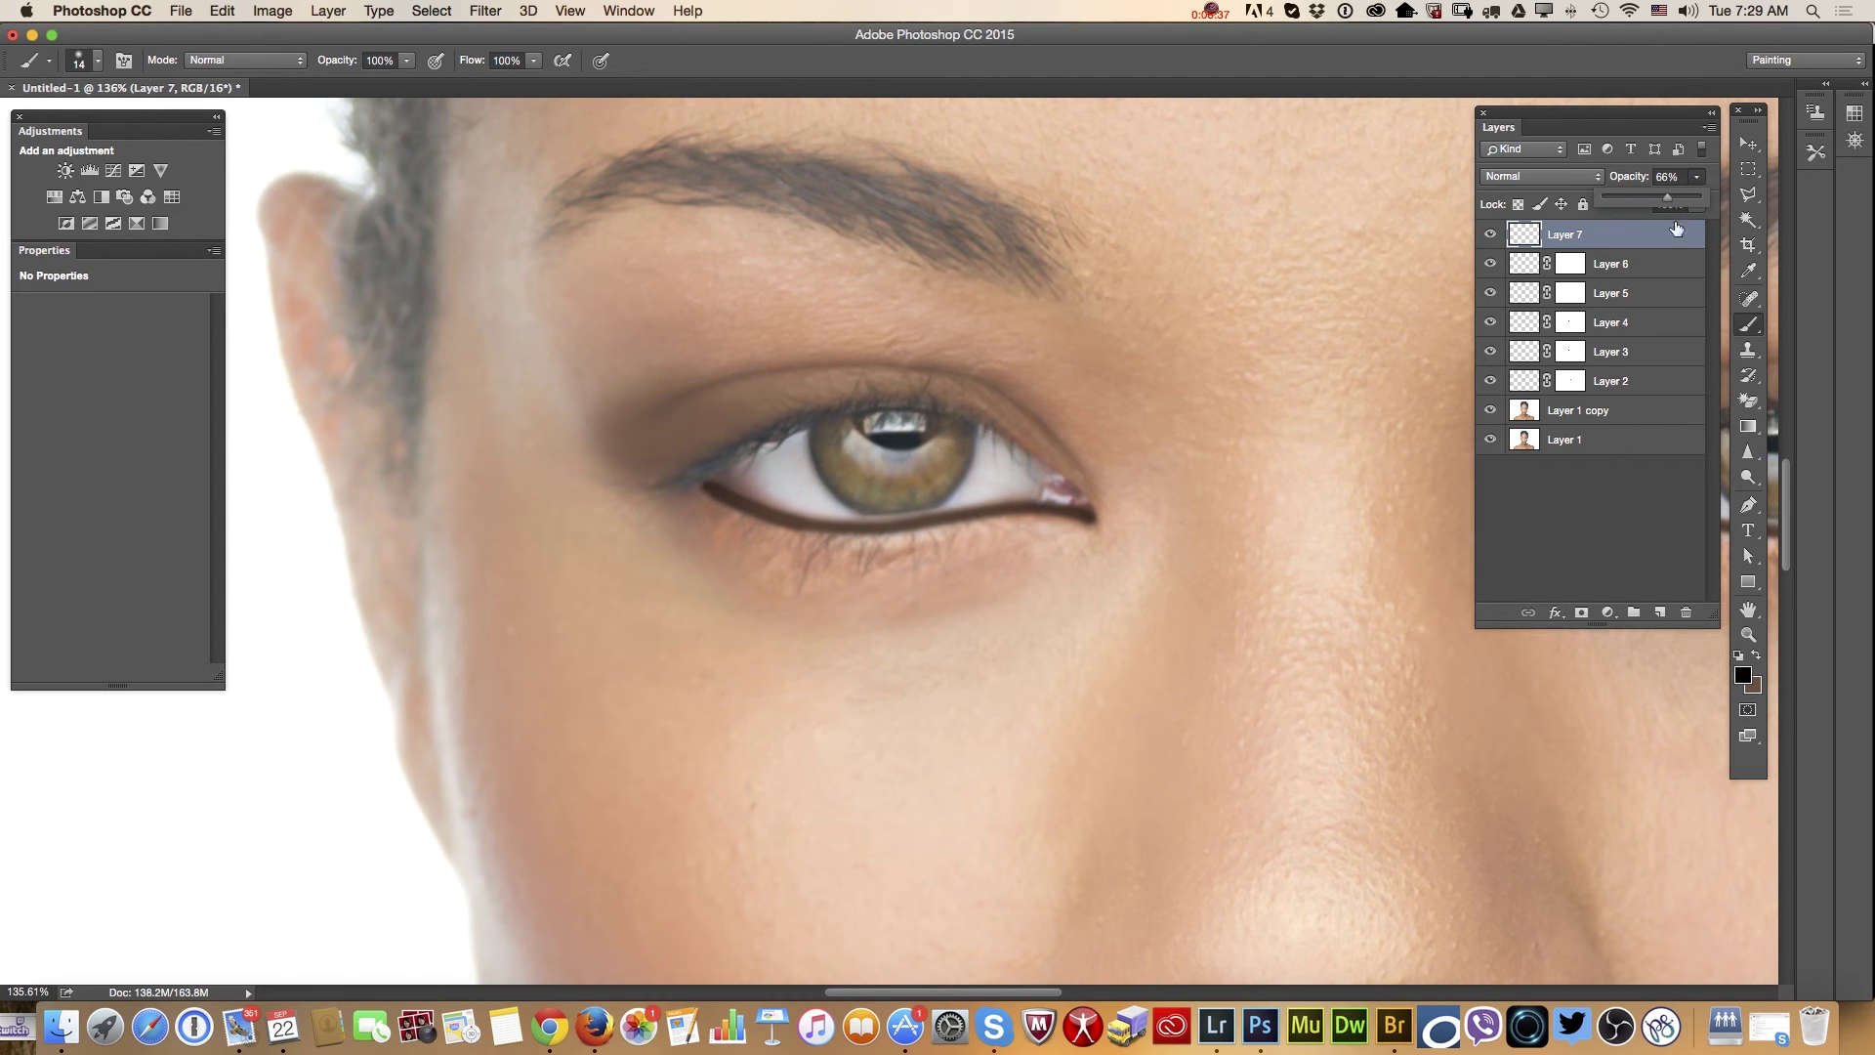
{"action": "left_click", "coordinate": [1580, 612]}
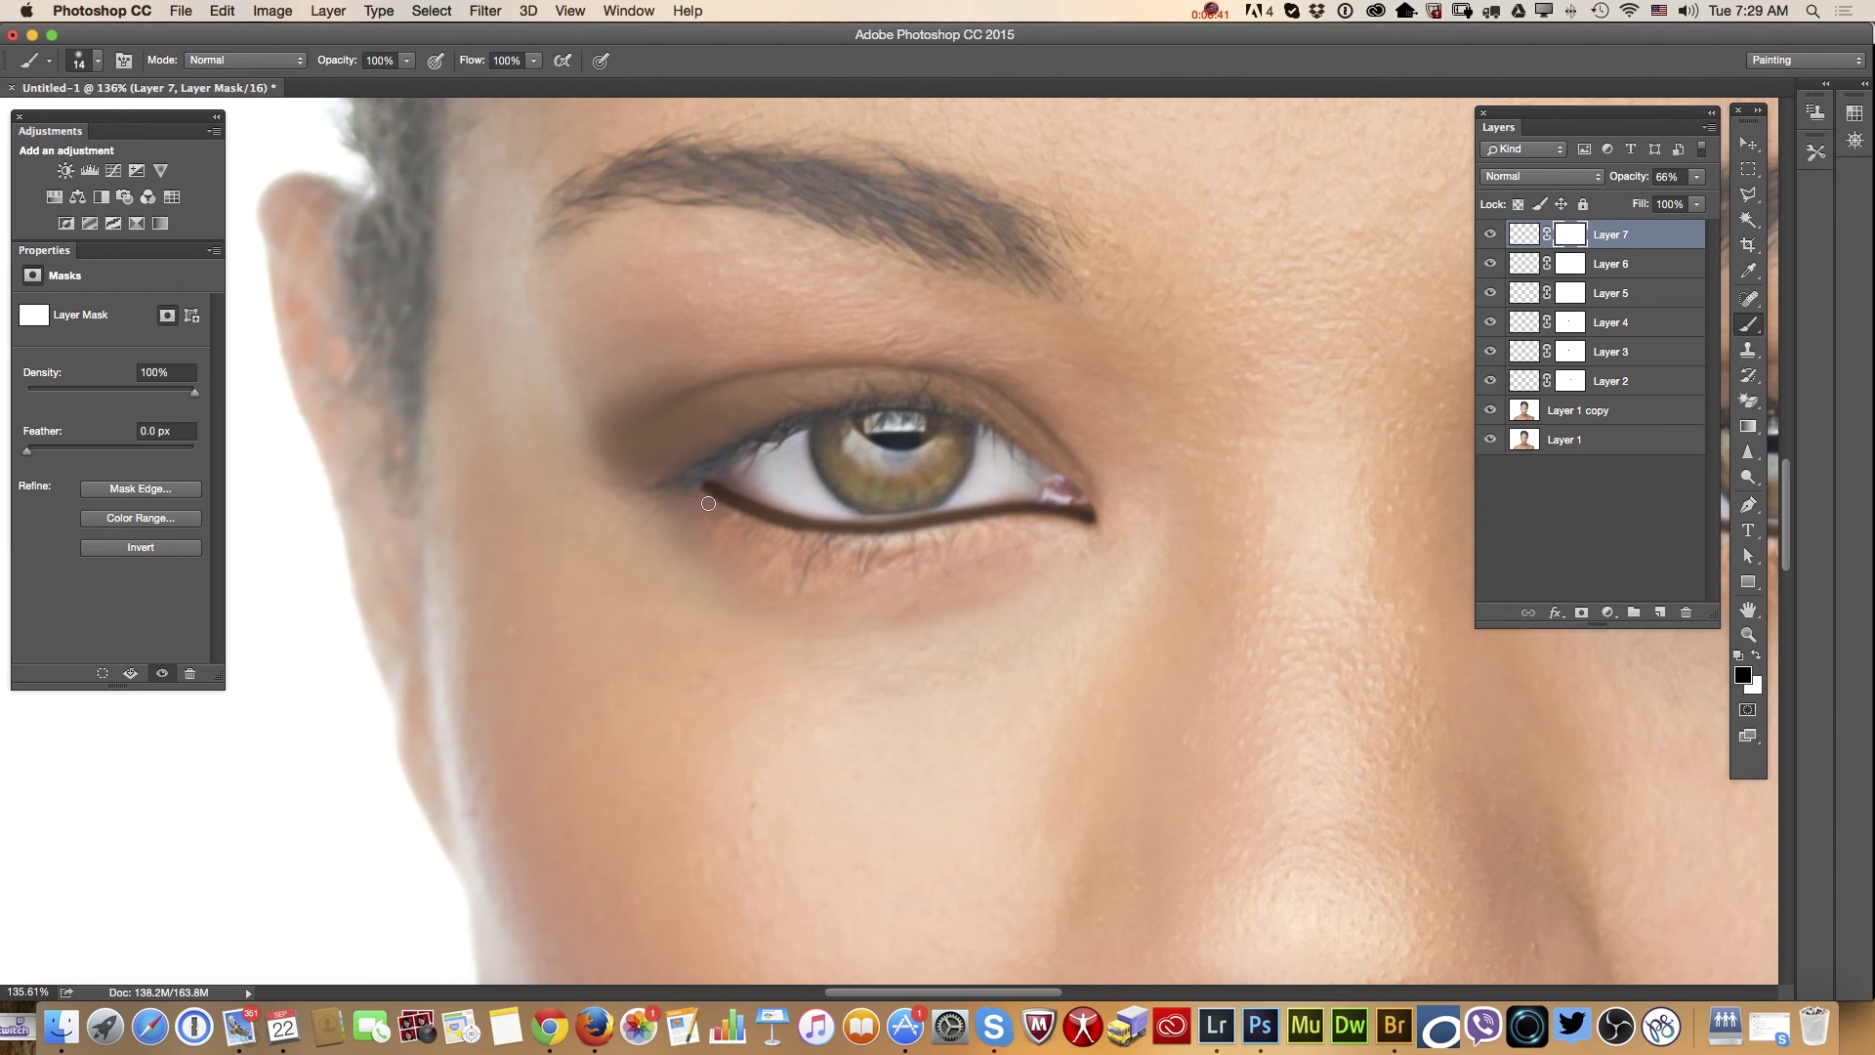
{"action": "mouse_move", "coordinate": [713, 508]}
{"action": "left_mouse_down"}
{"action": "mouse_move", "coordinate": [814, 541]}
{"action": "mouse_move", "coordinate": [1091, 529]}
{"action": "left_mouse_up"}
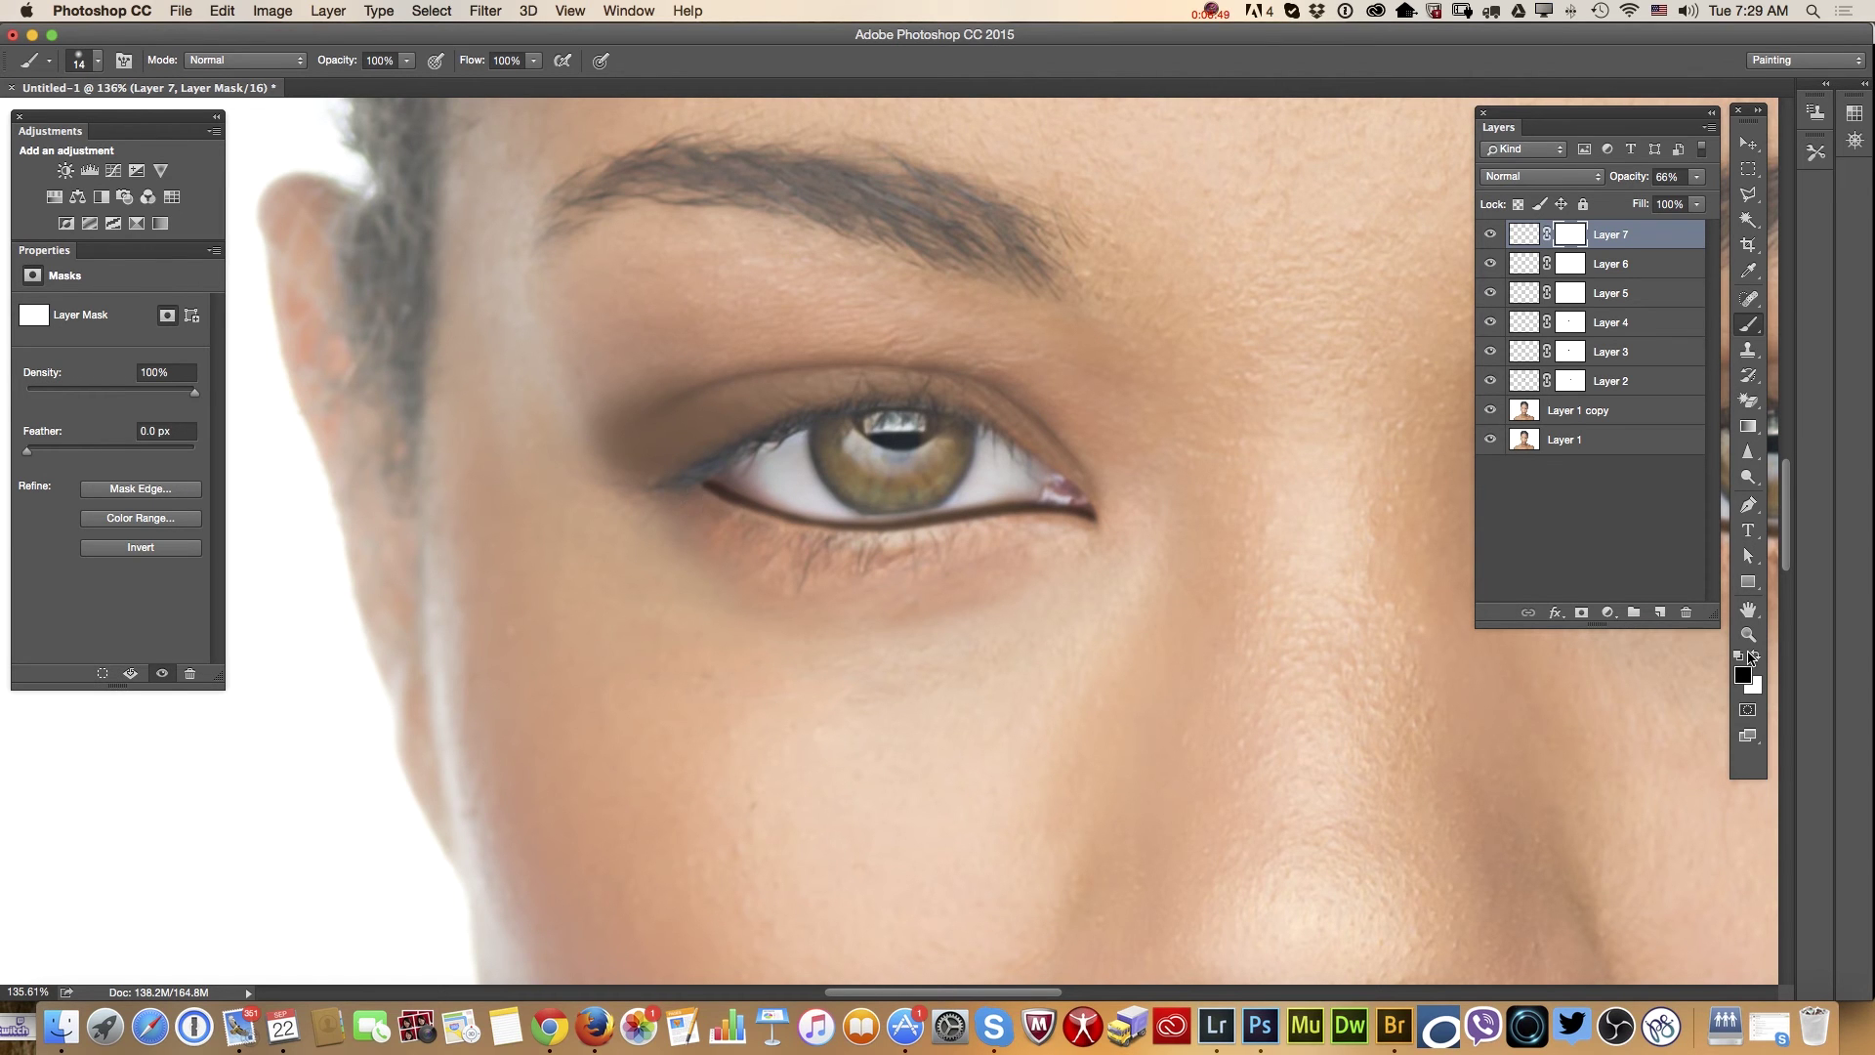
Paint white on Layer 7's mask to restore the eyeliner below the iris and toward the outer corner
{"action": "left_click", "coordinate": [1752, 660]}
{"action": "left_click_drag", "start_coordinate": [788, 514], "coordinate": [875, 525]}
{"action": "left_click_drag", "start_coordinate": [753, 505], "coordinate": [787, 516]}
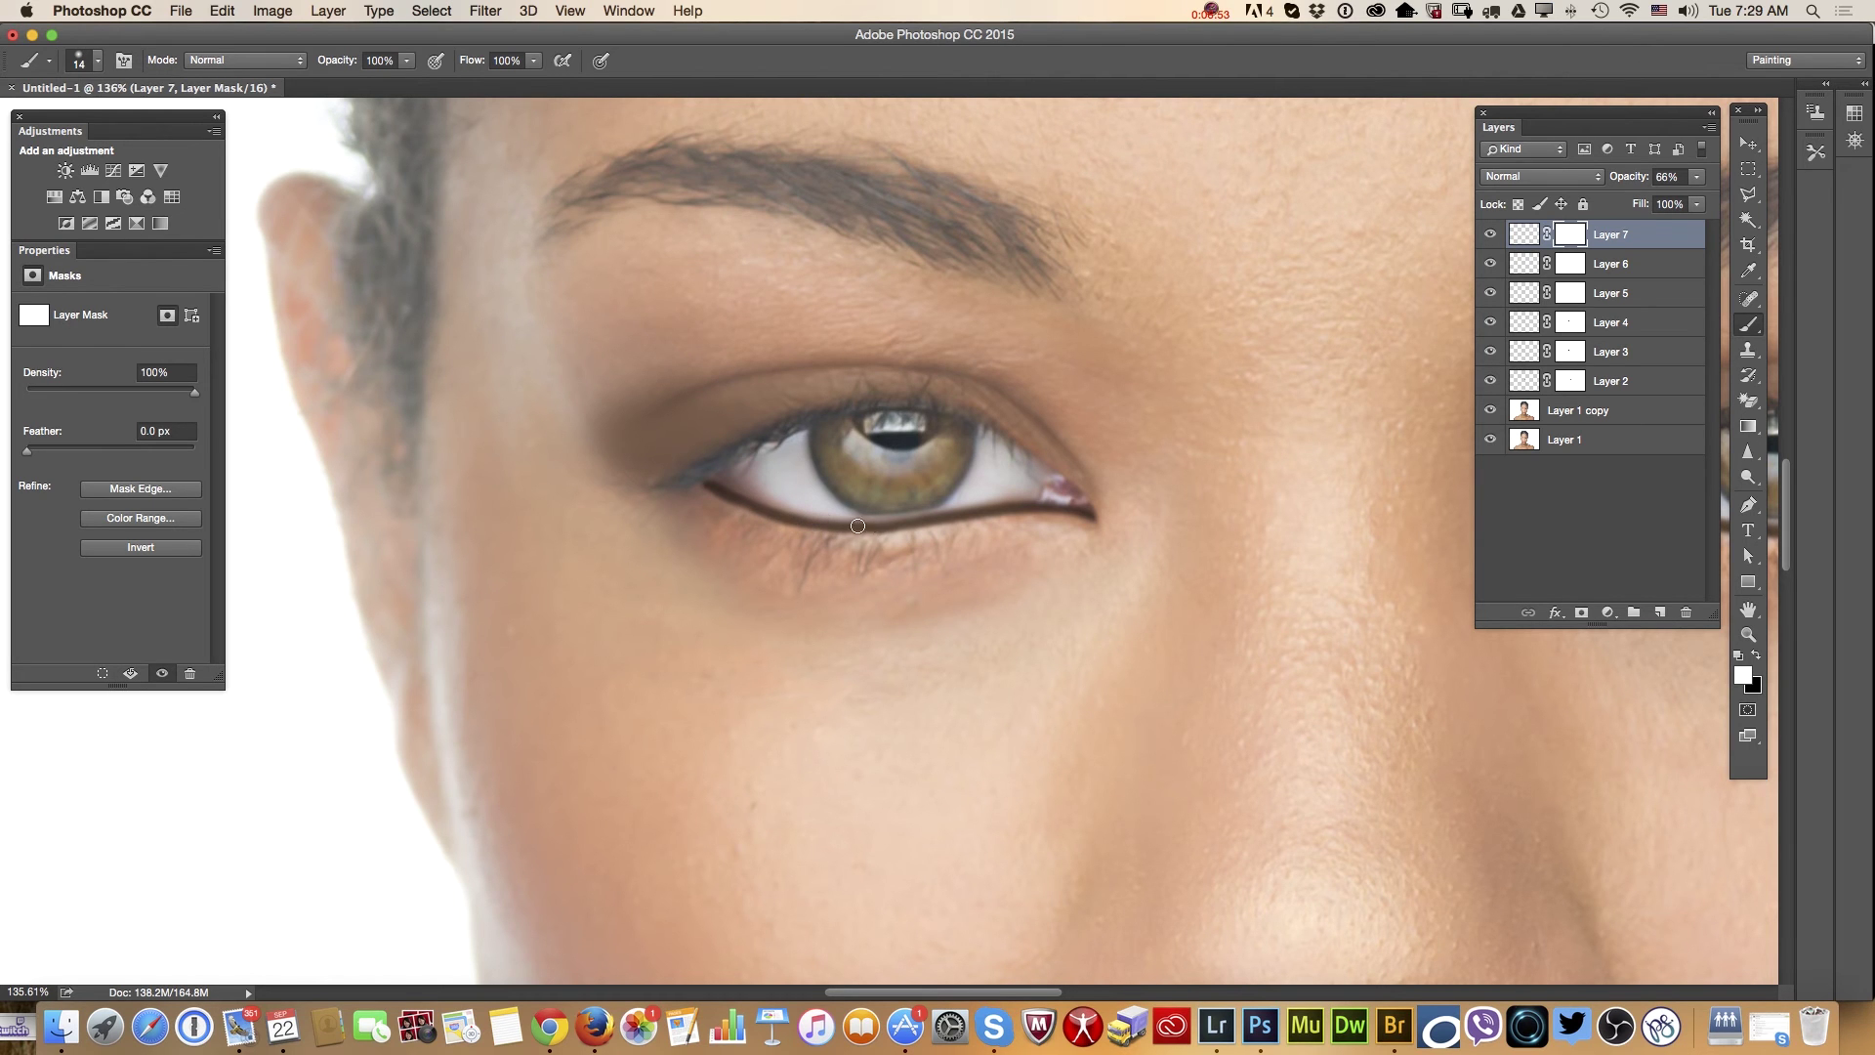
Blur Layer 7's mask with the Gaussian Blur filter at a radius of 1.3 pixels
{"action": "left_click", "coordinate": [486, 10]}
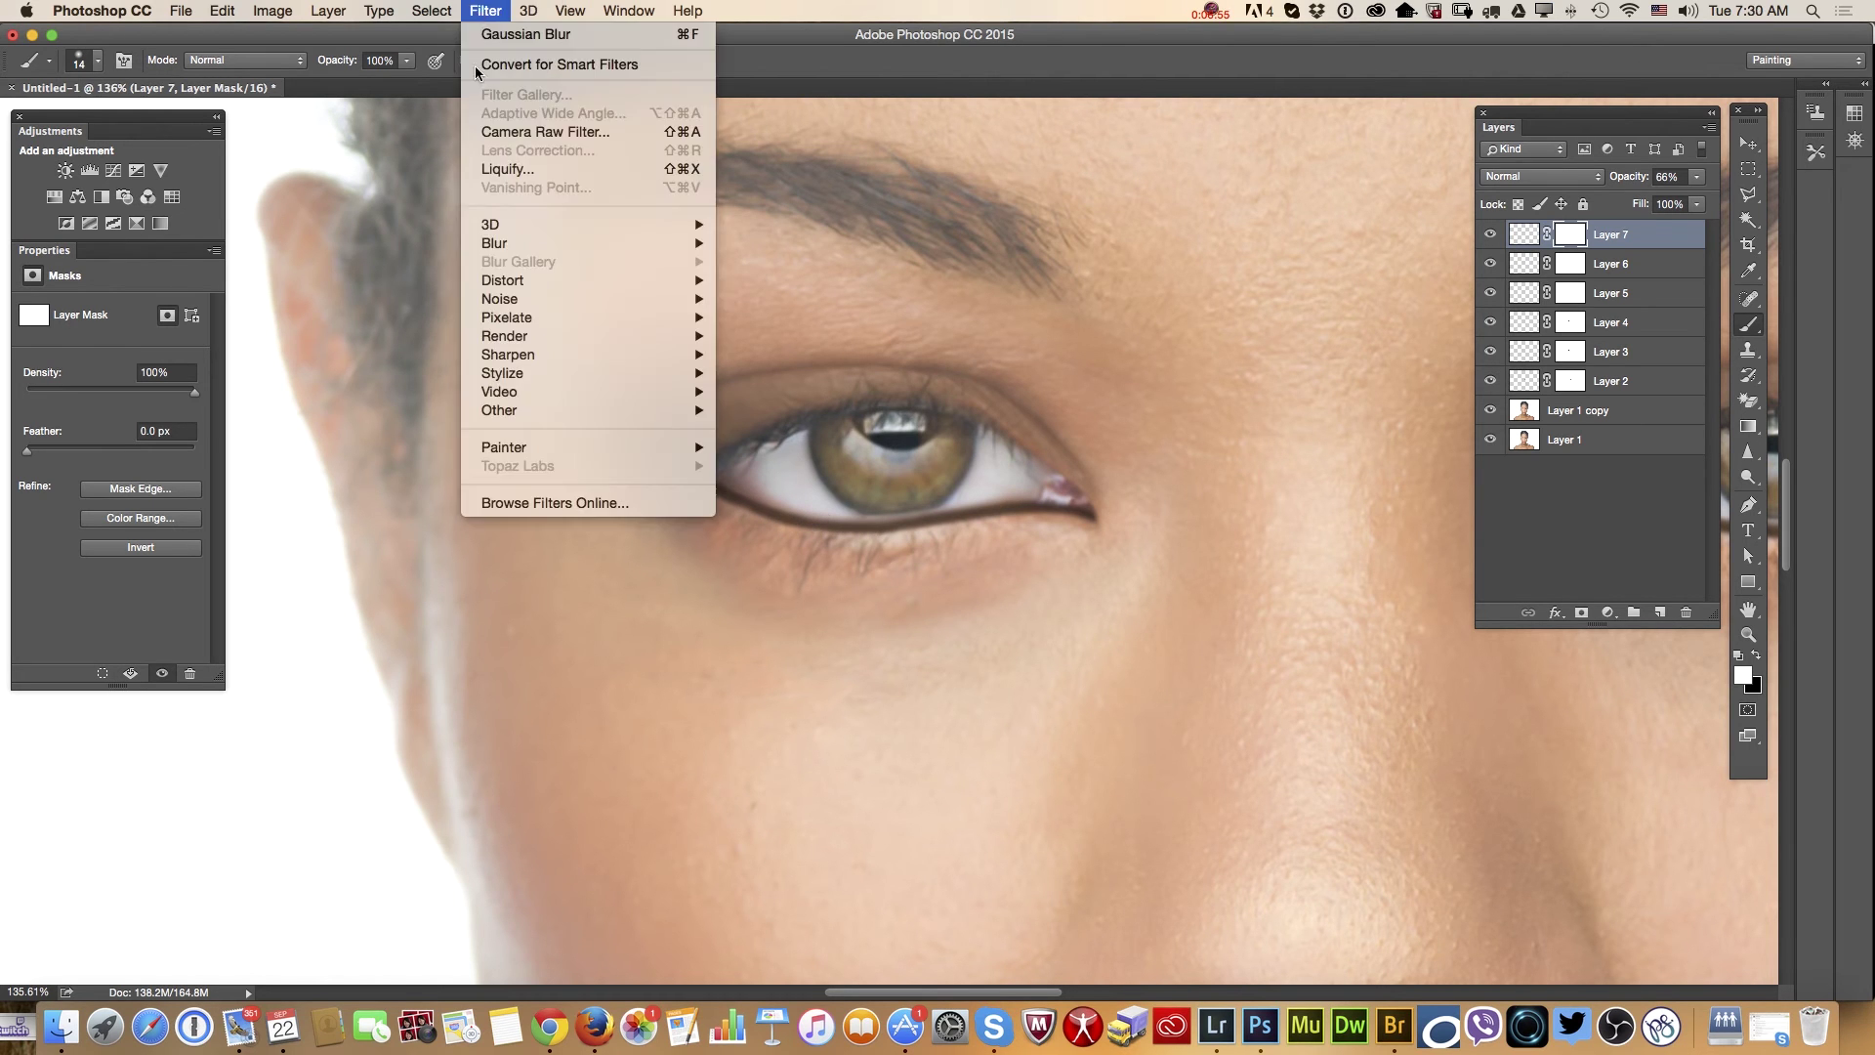
{"action": "mouse_move", "coordinate": [605, 243]}
{"action": "left_click", "coordinate": [789, 318]}
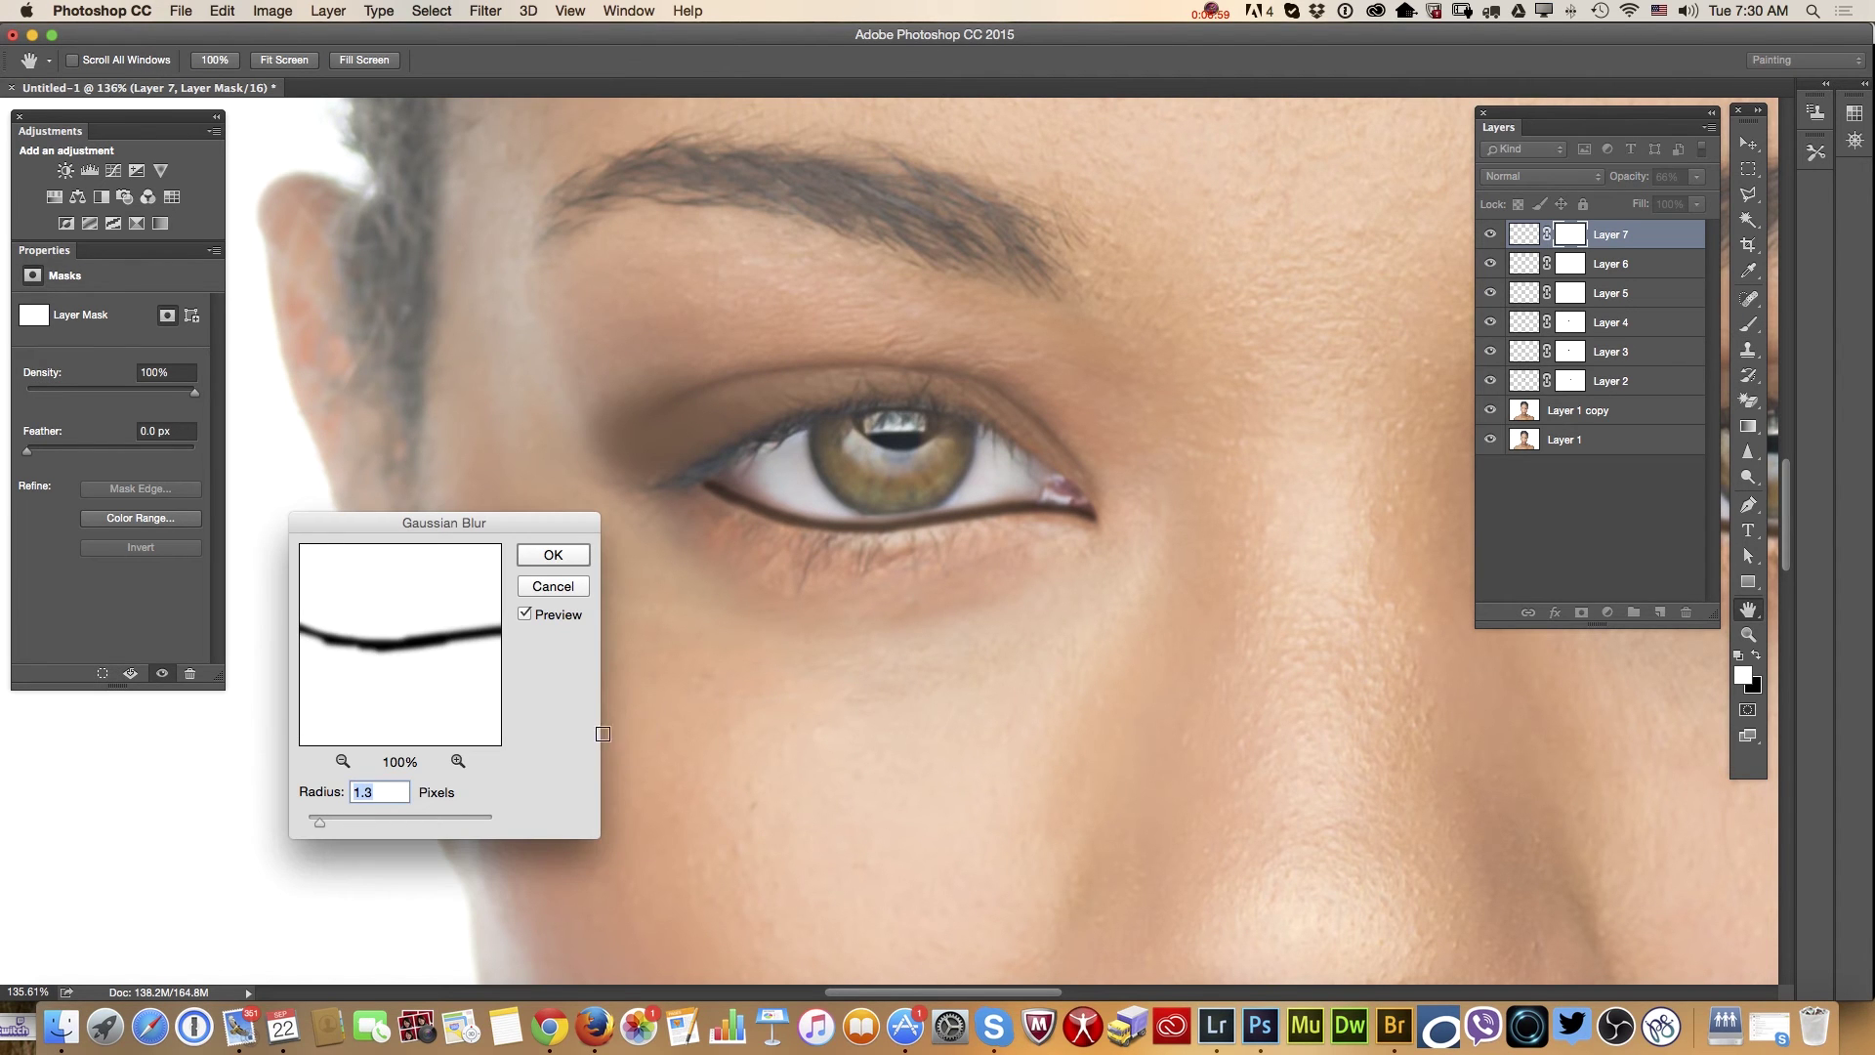
{"action": "left_click", "coordinate": [572, 556]}
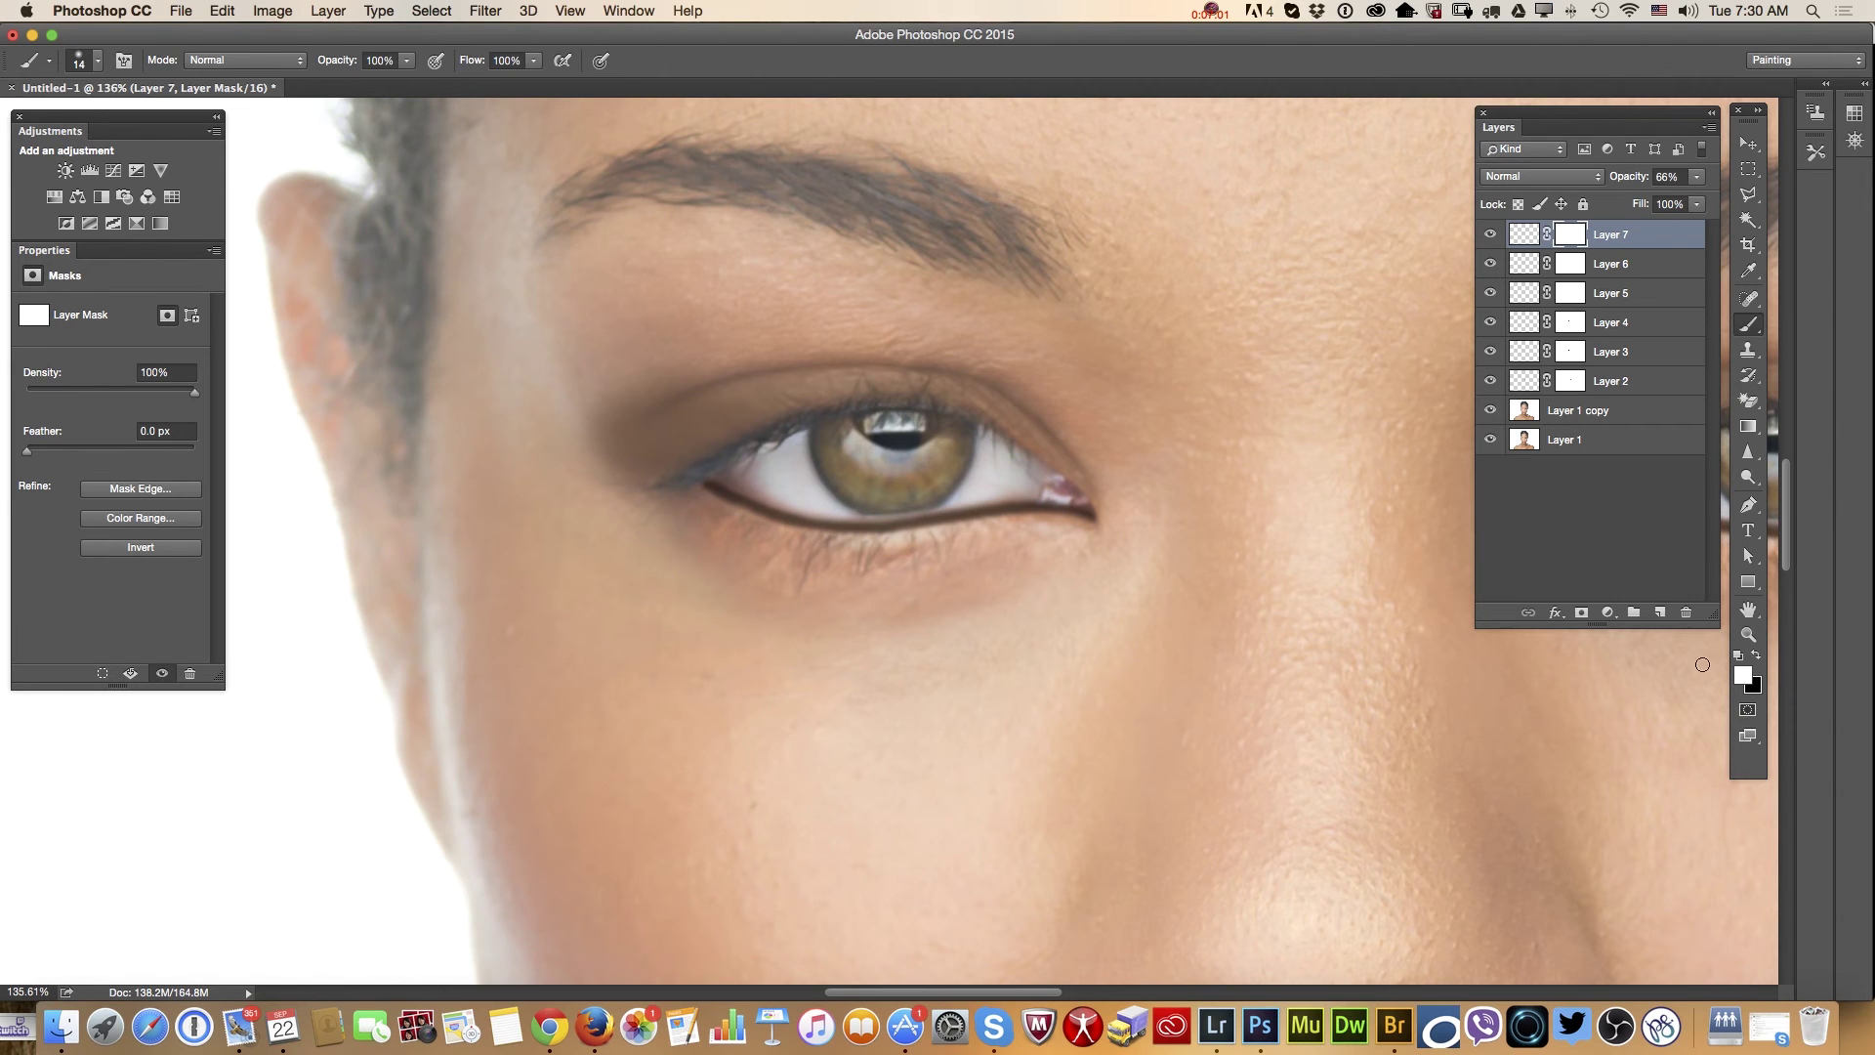
Hide Layer 1 and Layer 1 copy, merge the visible makeup layers into one, and show Layer 1 copy again
{"action": "left_click", "coordinate": [1749, 634]}
{"action": "left_click_drag", "start_coordinate": [1184, 714], "coordinate": [1055, 547]}
{"action": "left_click", "coordinate": [1491, 440]}
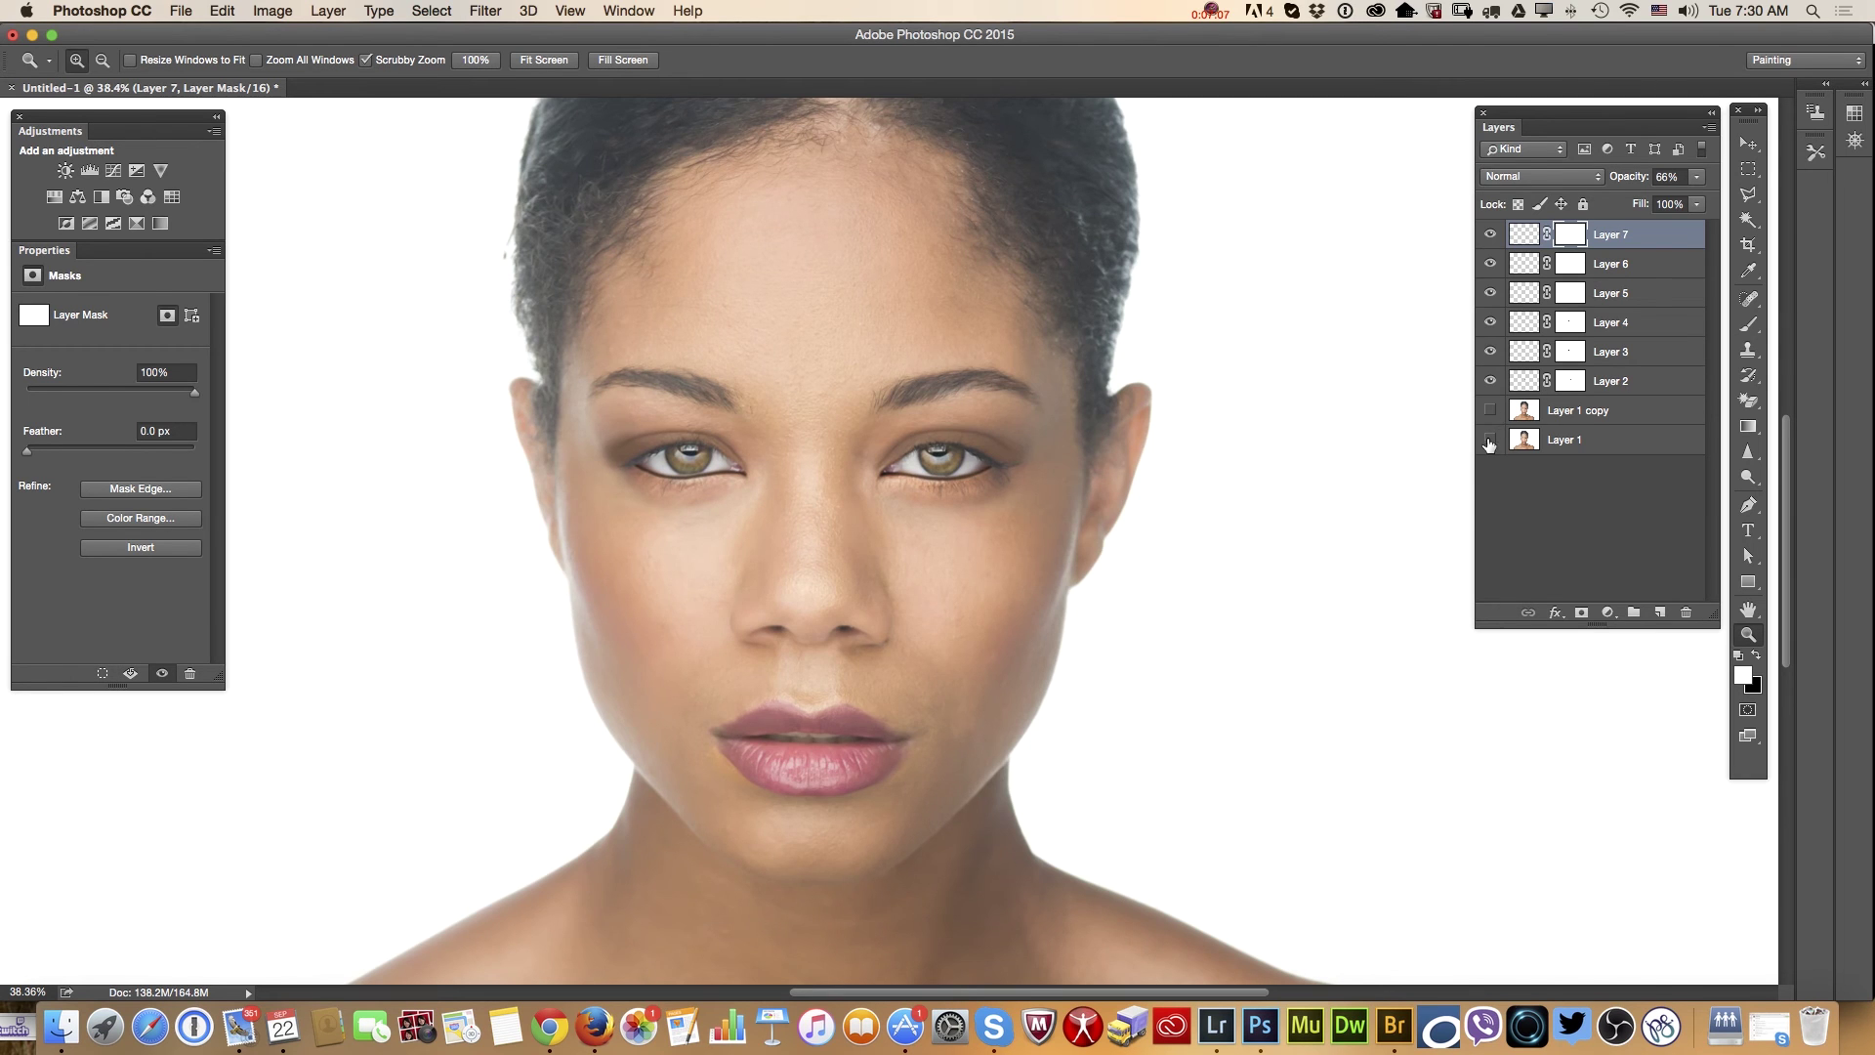
{"action": "left_click", "coordinate": [1709, 128]}
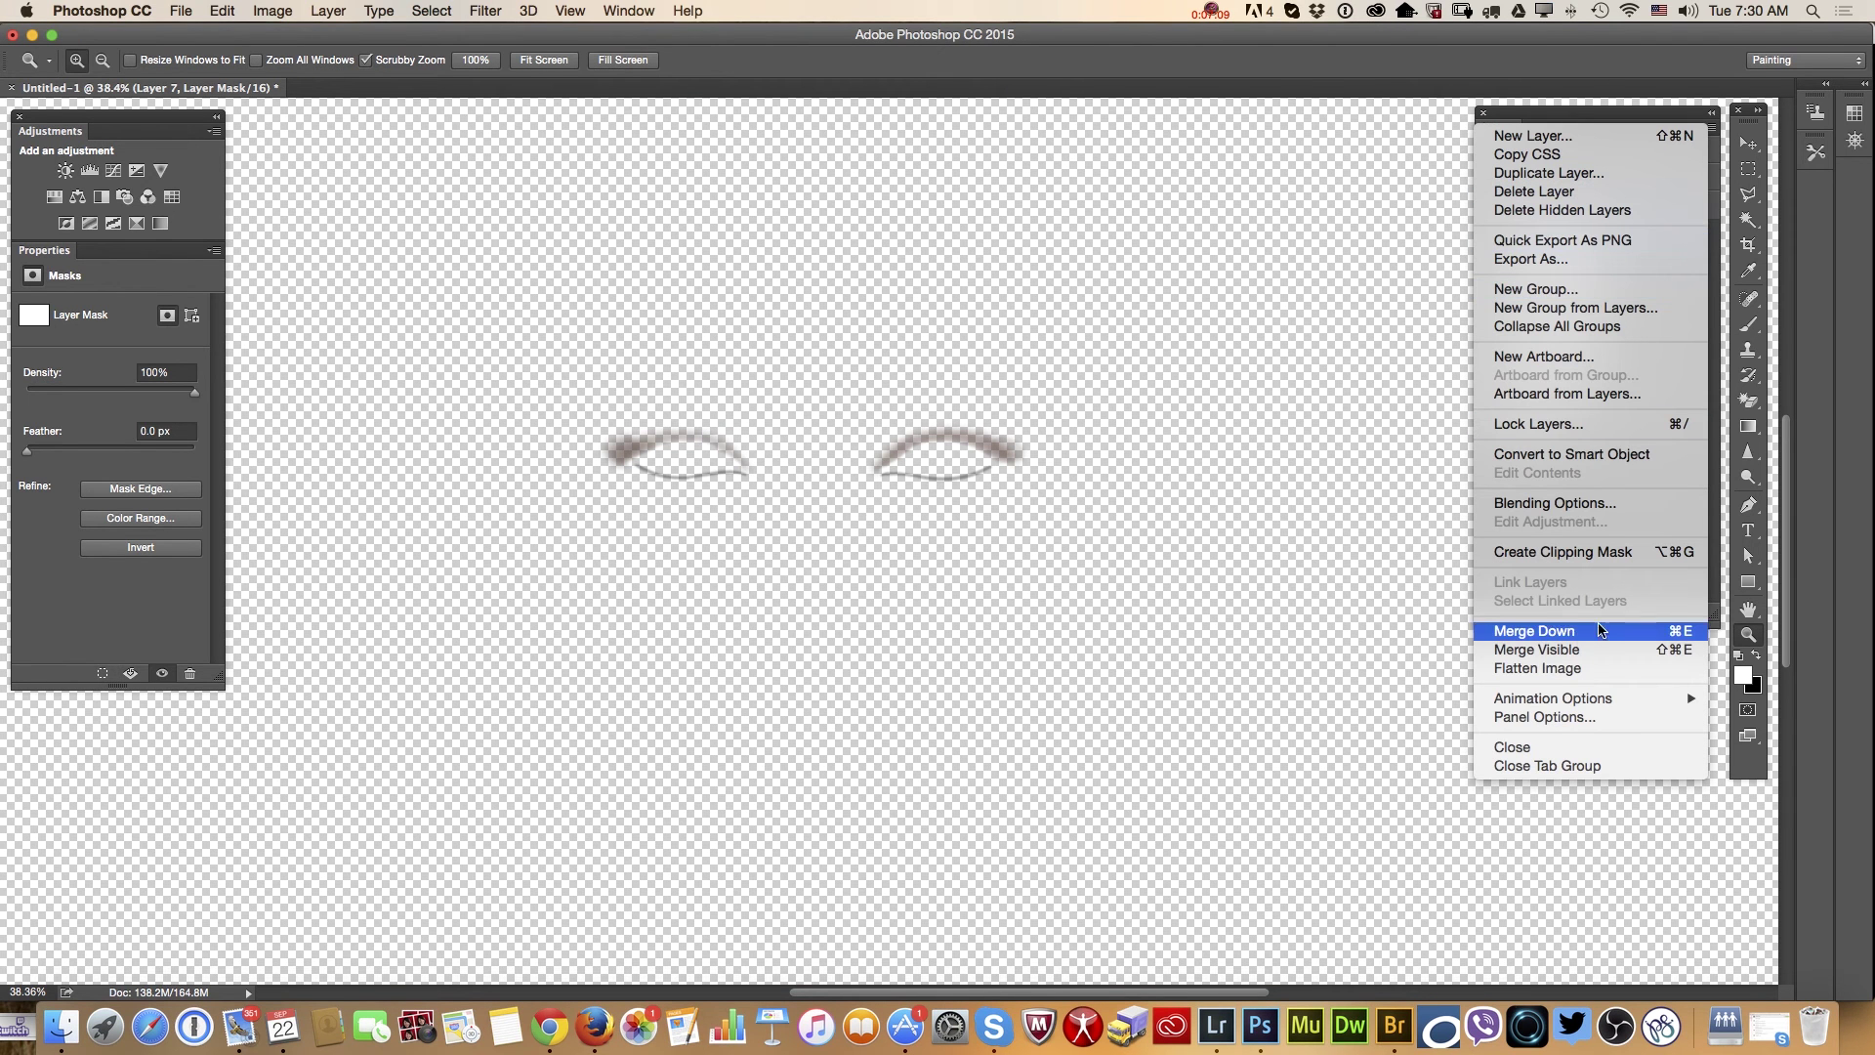
{"action": "left_click", "coordinate": [1570, 652]}
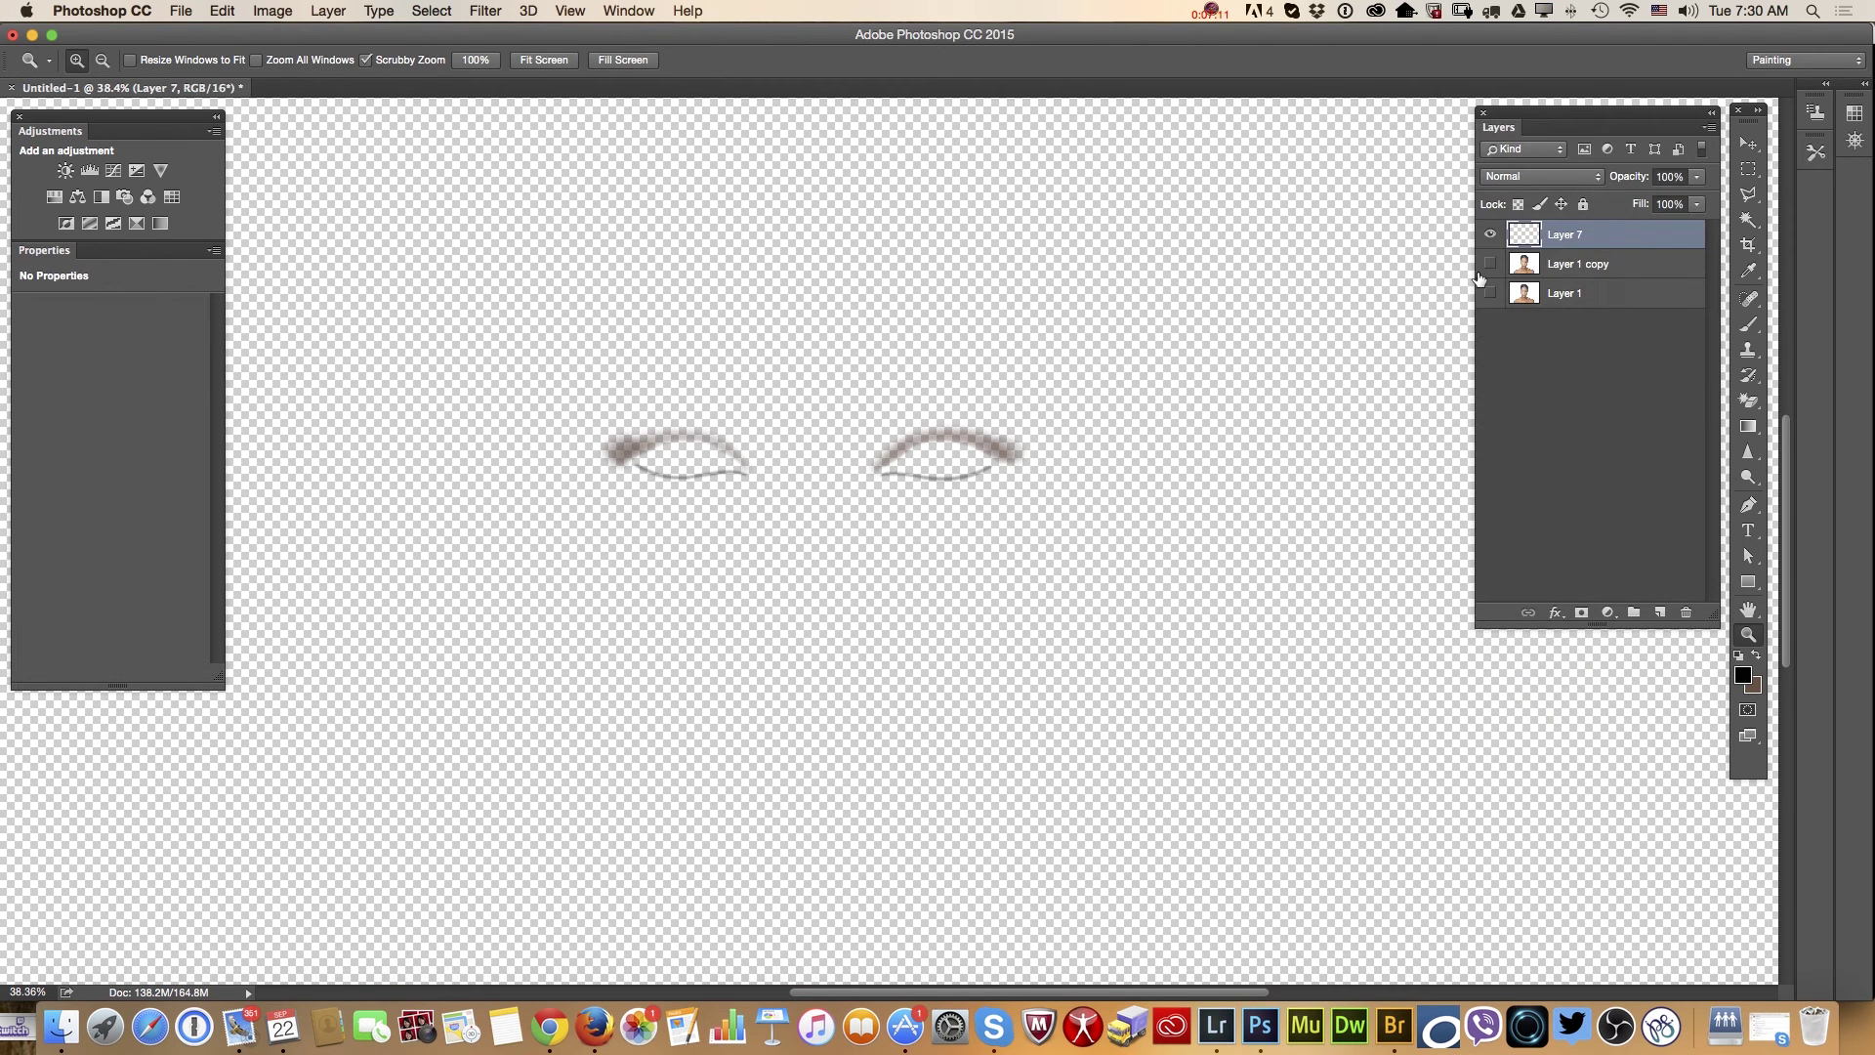
{"action": "left_click", "coordinate": [1490, 264]}
Compare the portrait with and without the merged makeup layer, viewing the face close up and from farther out
{"action": "left_click", "coordinate": [860, 508]}
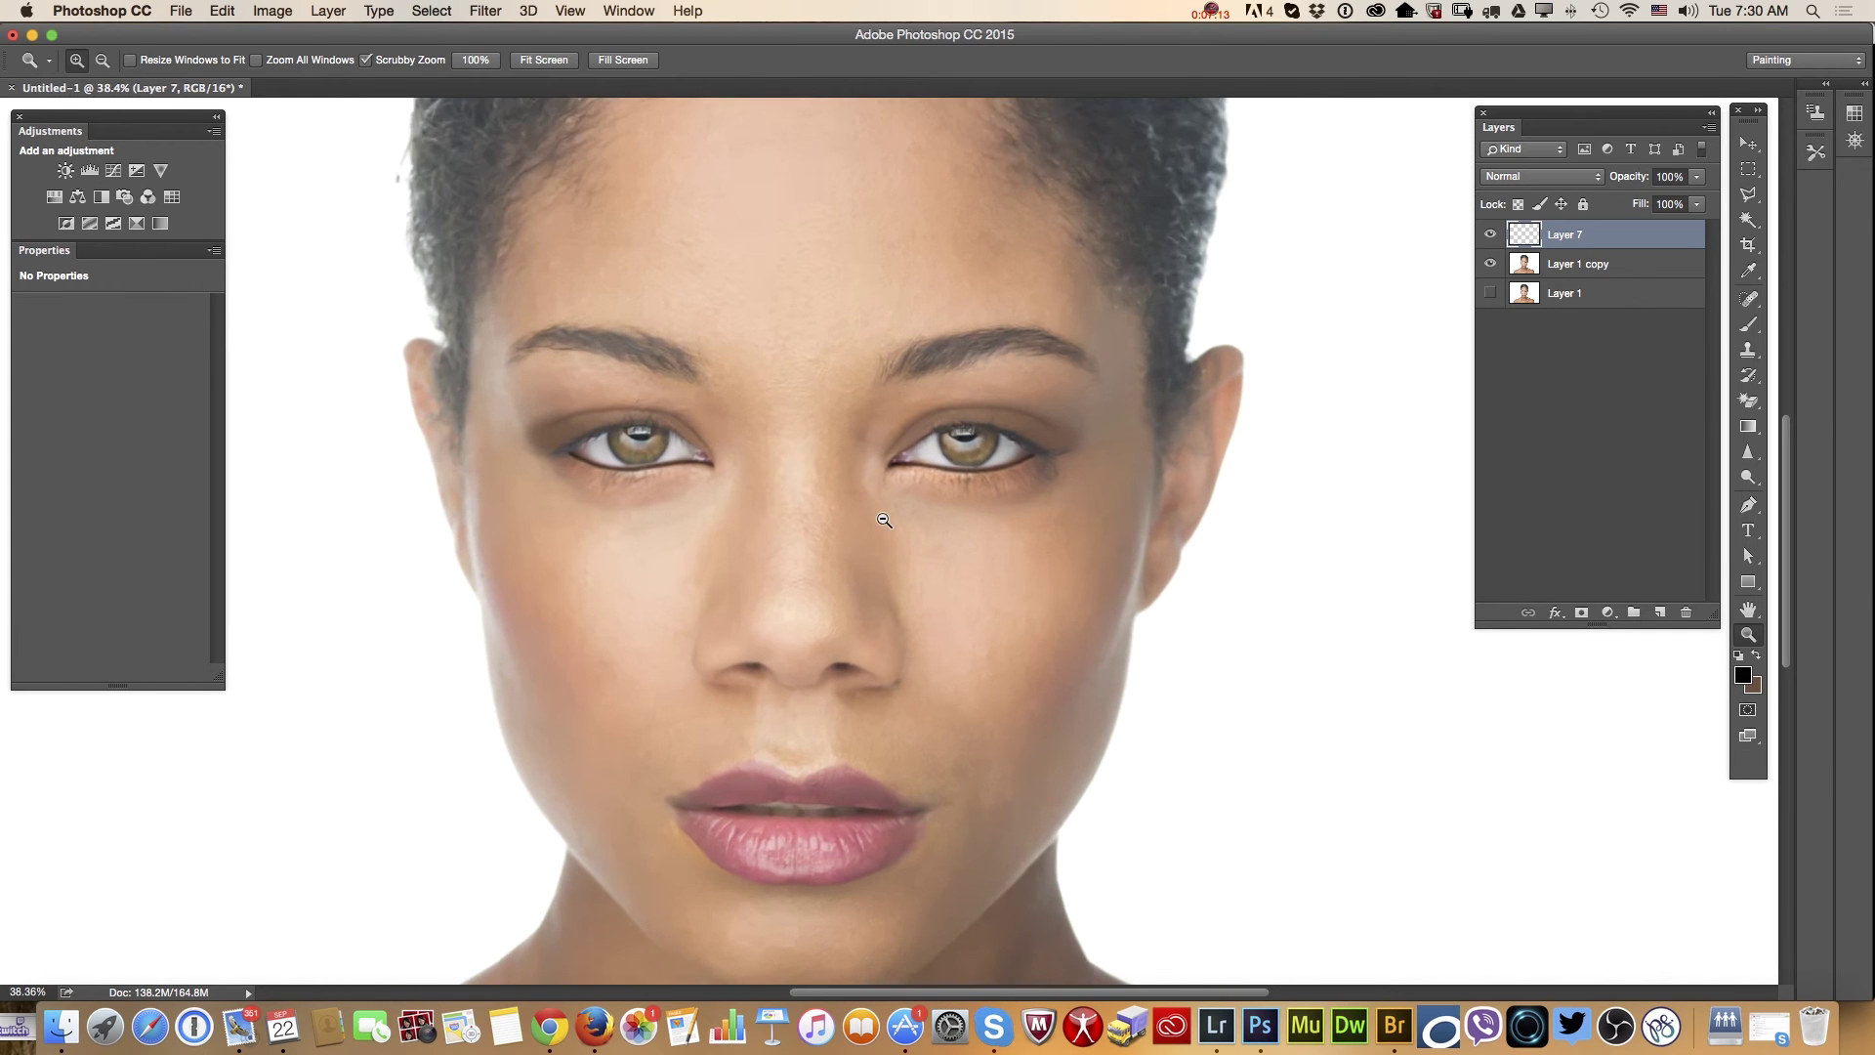
{"action": "left_click", "coordinate": [1491, 236]}
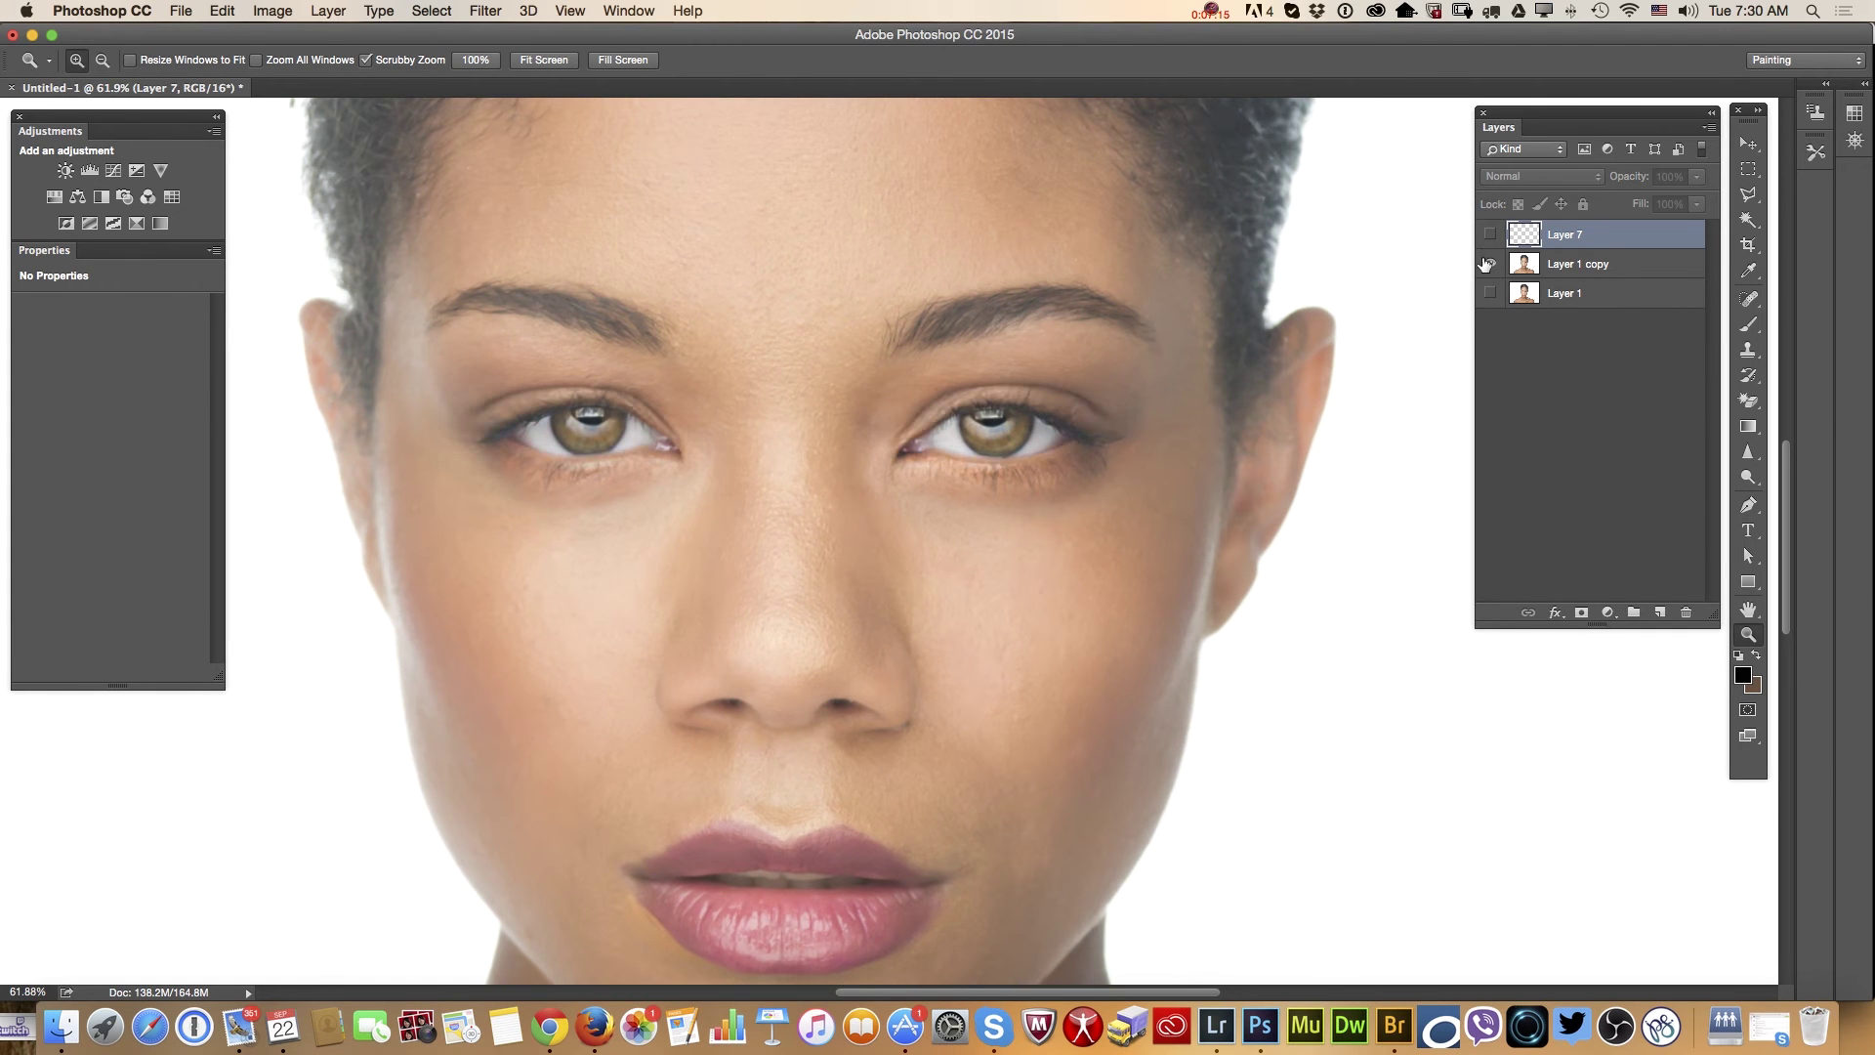
{"action": "left_click", "coordinate": [1491, 234]}
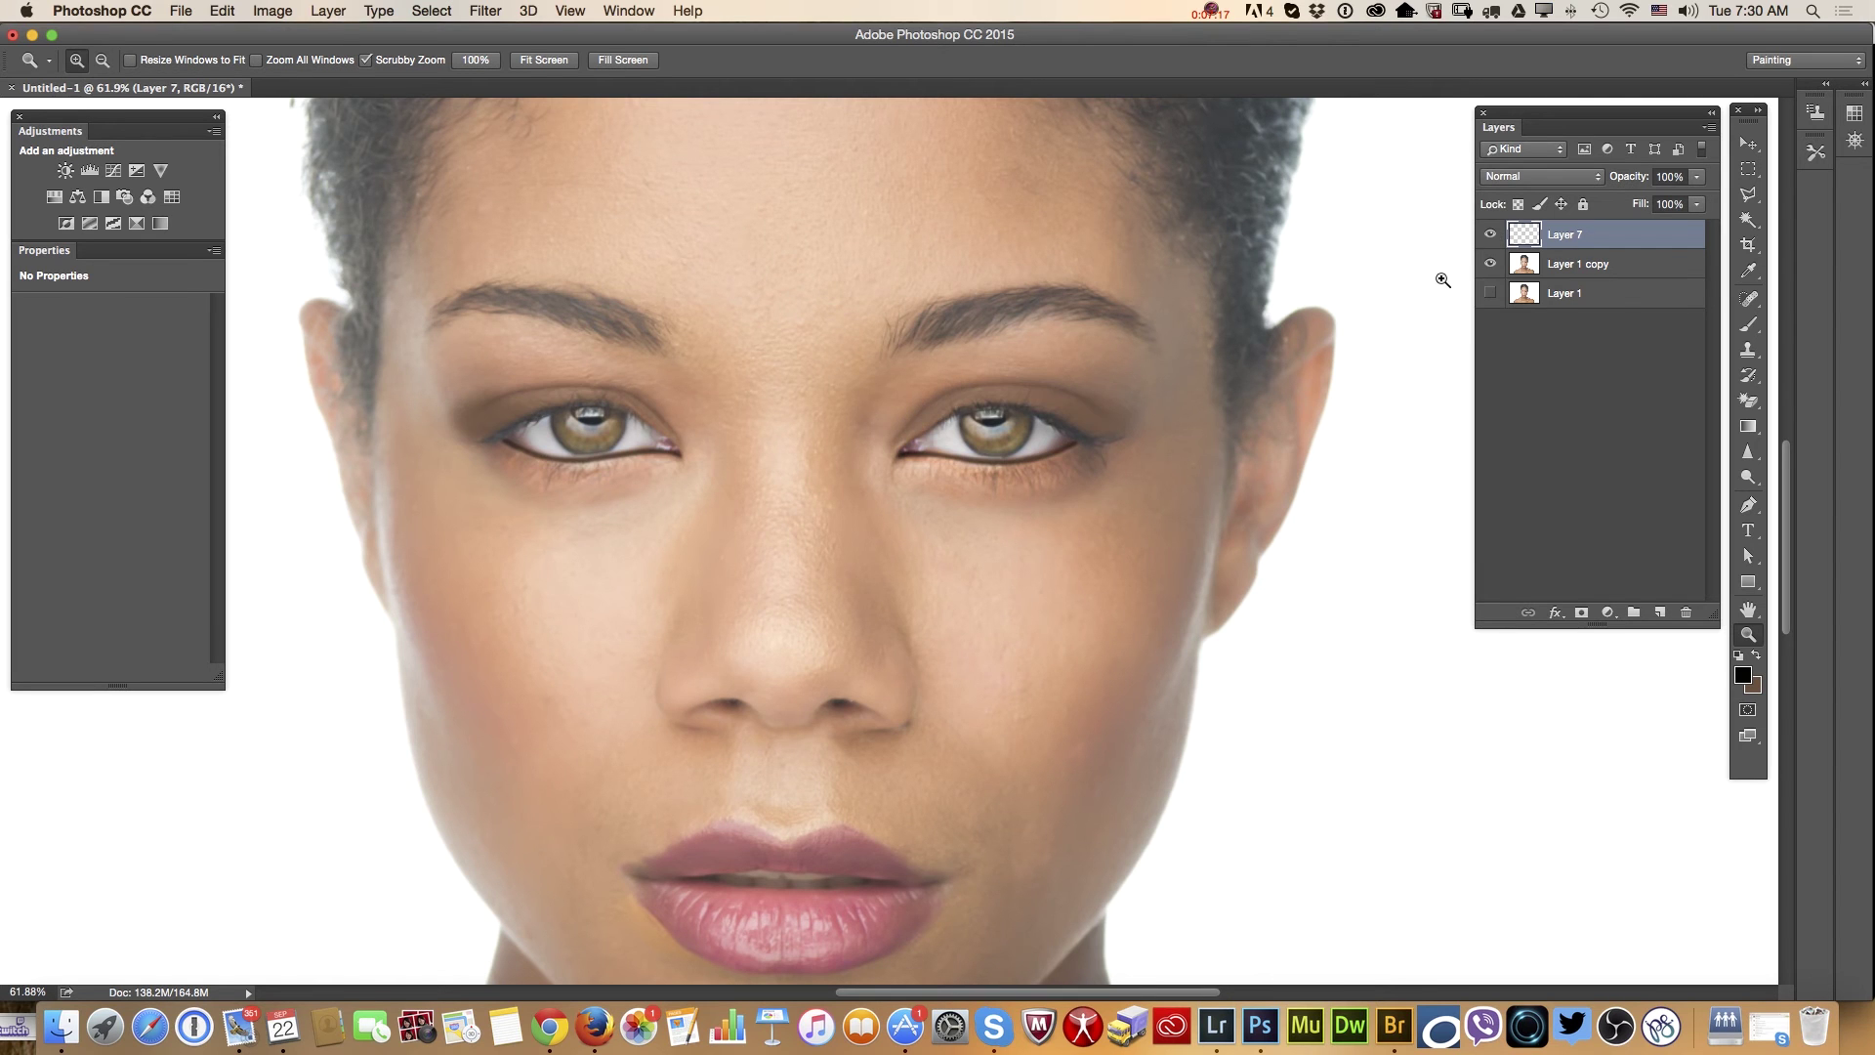
{"action": "left_click", "coordinate": [755, 874], "text": "alt"}
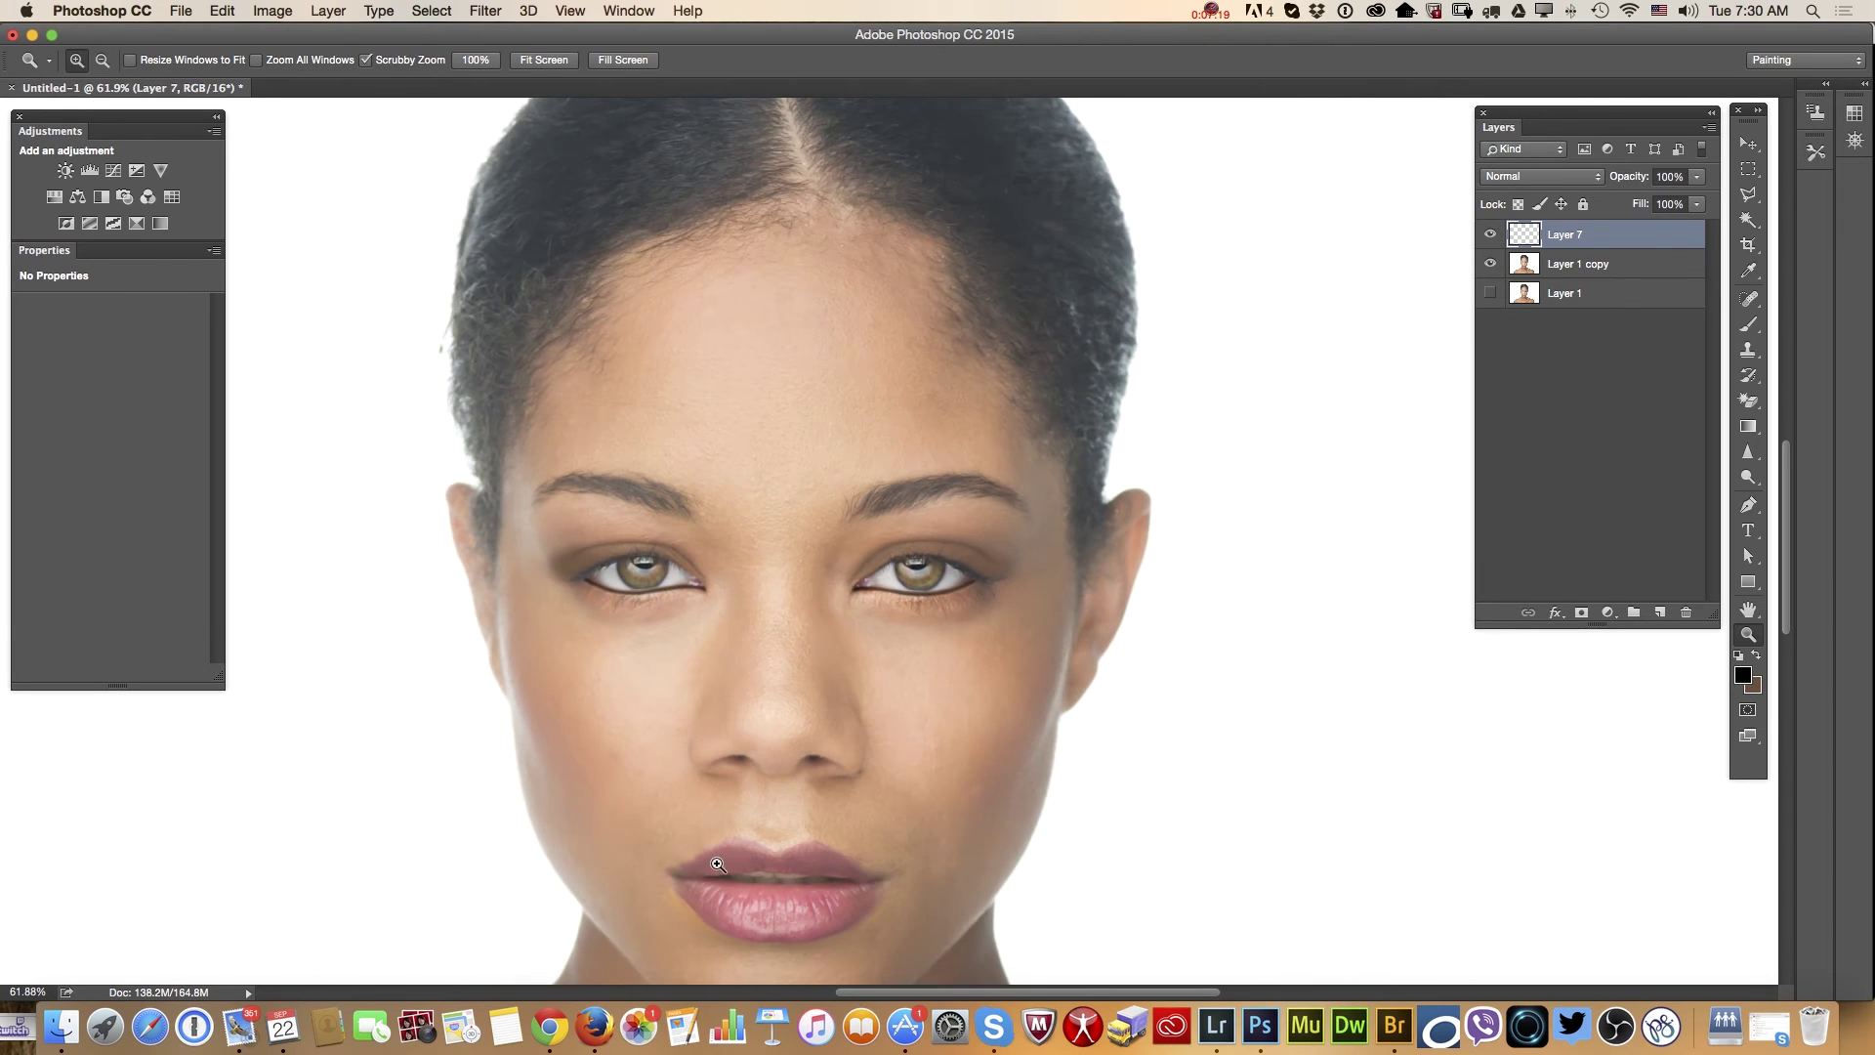
{"action": "left_click", "coordinate": [751, 895], "text": "alt"}
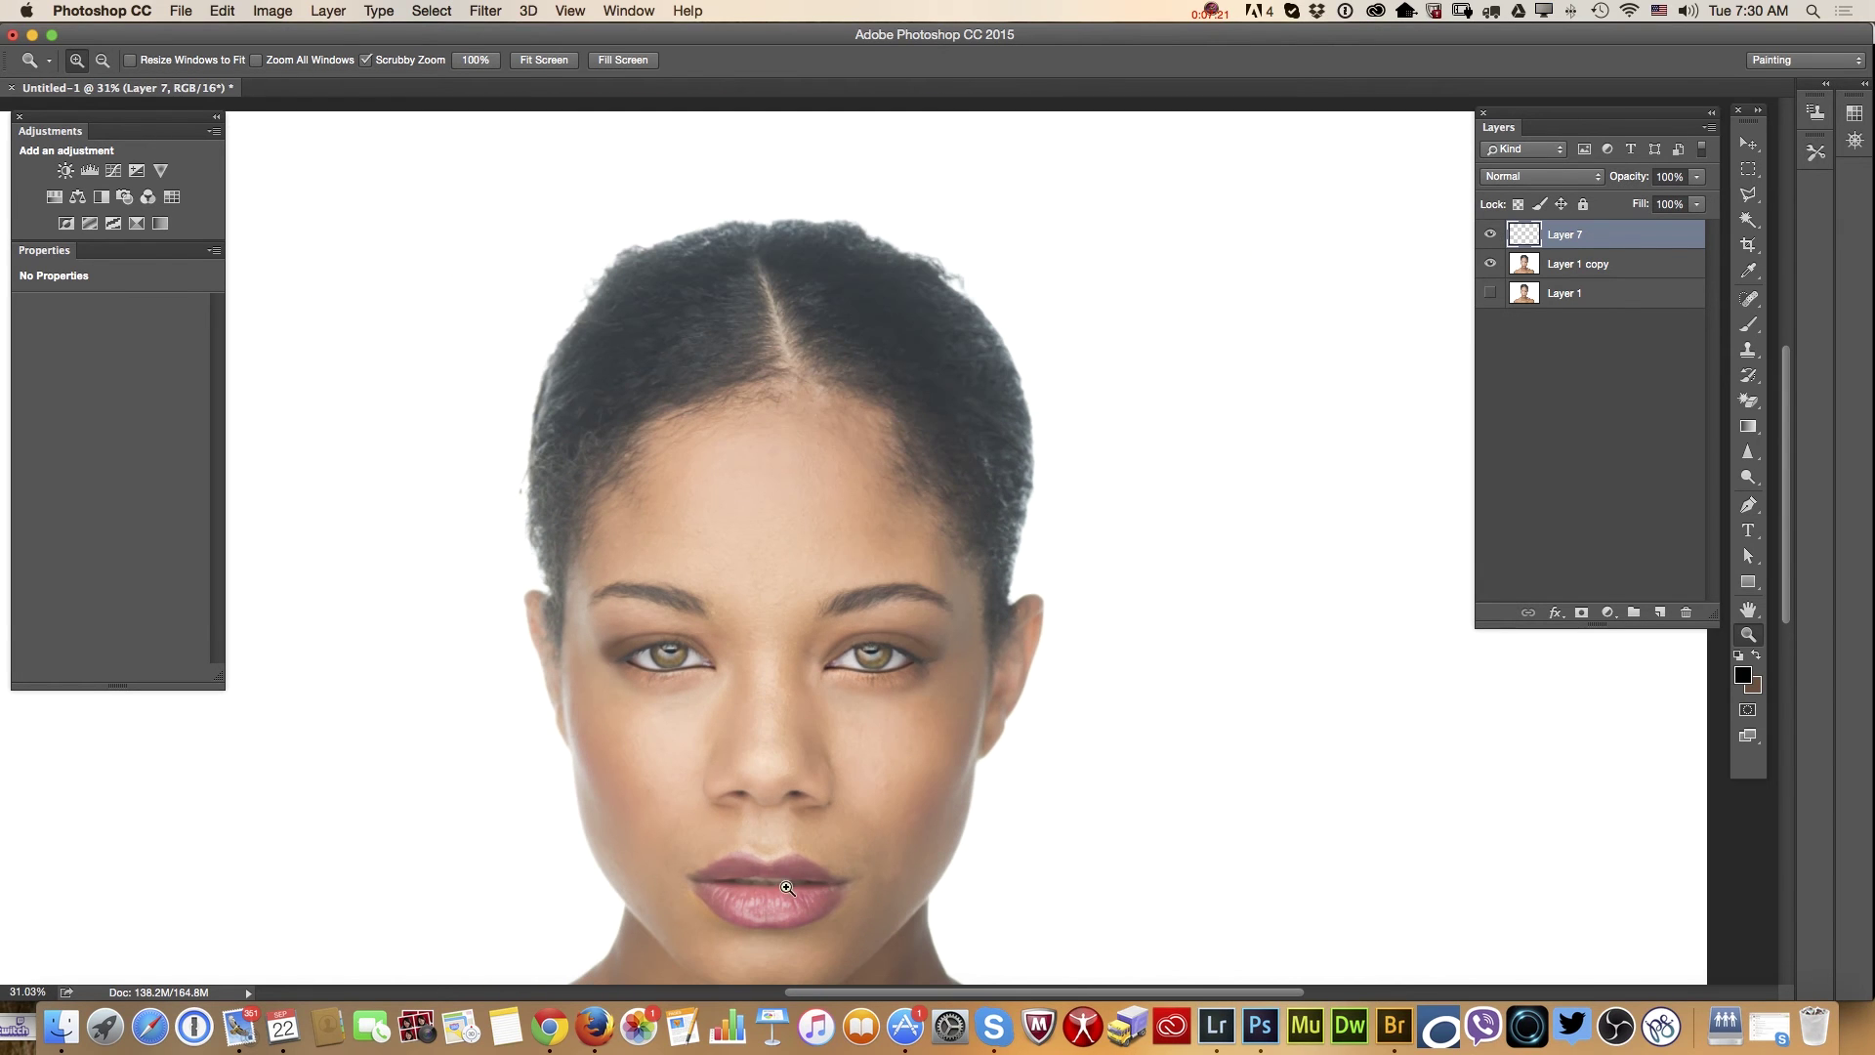
Set the foreground color to near-white fdfcfb and add a new layer above Layer 7
{"action": "left_click", "coordinate": [817, 678]}
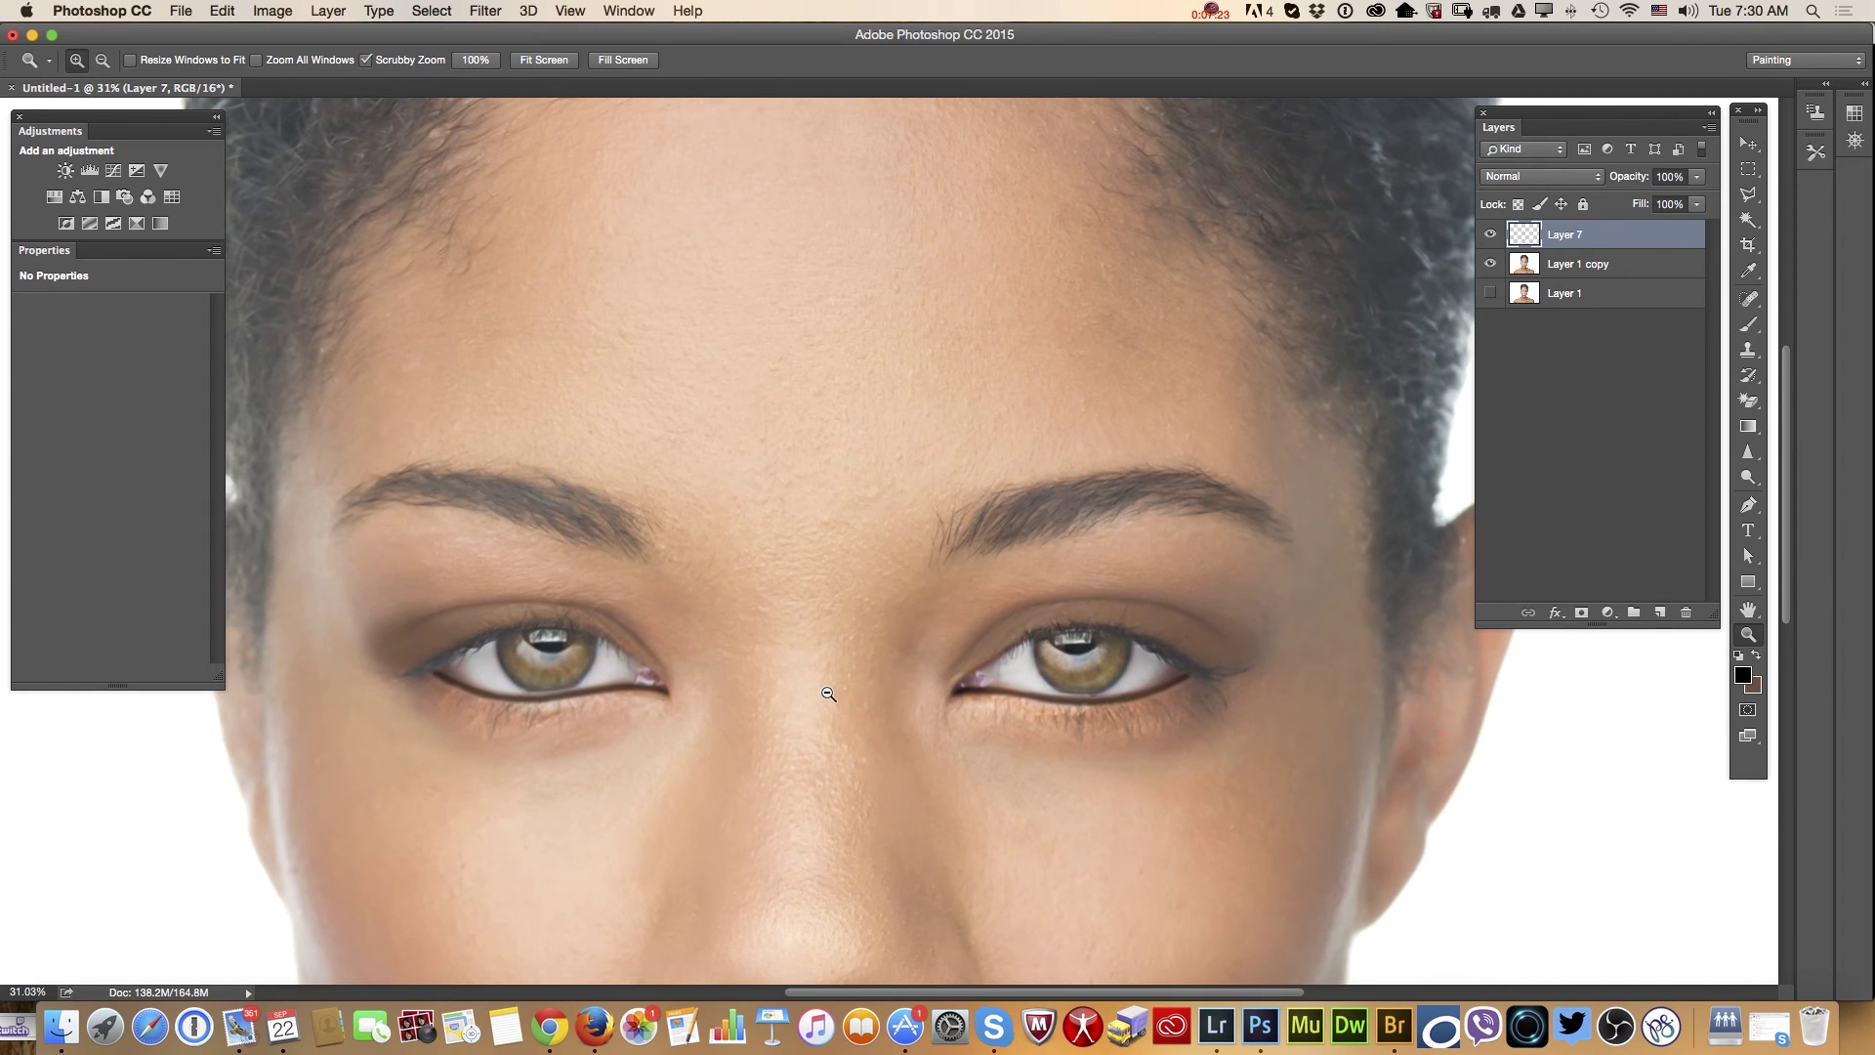
{"action": "left_click", "coordinate": [1743, 677]}
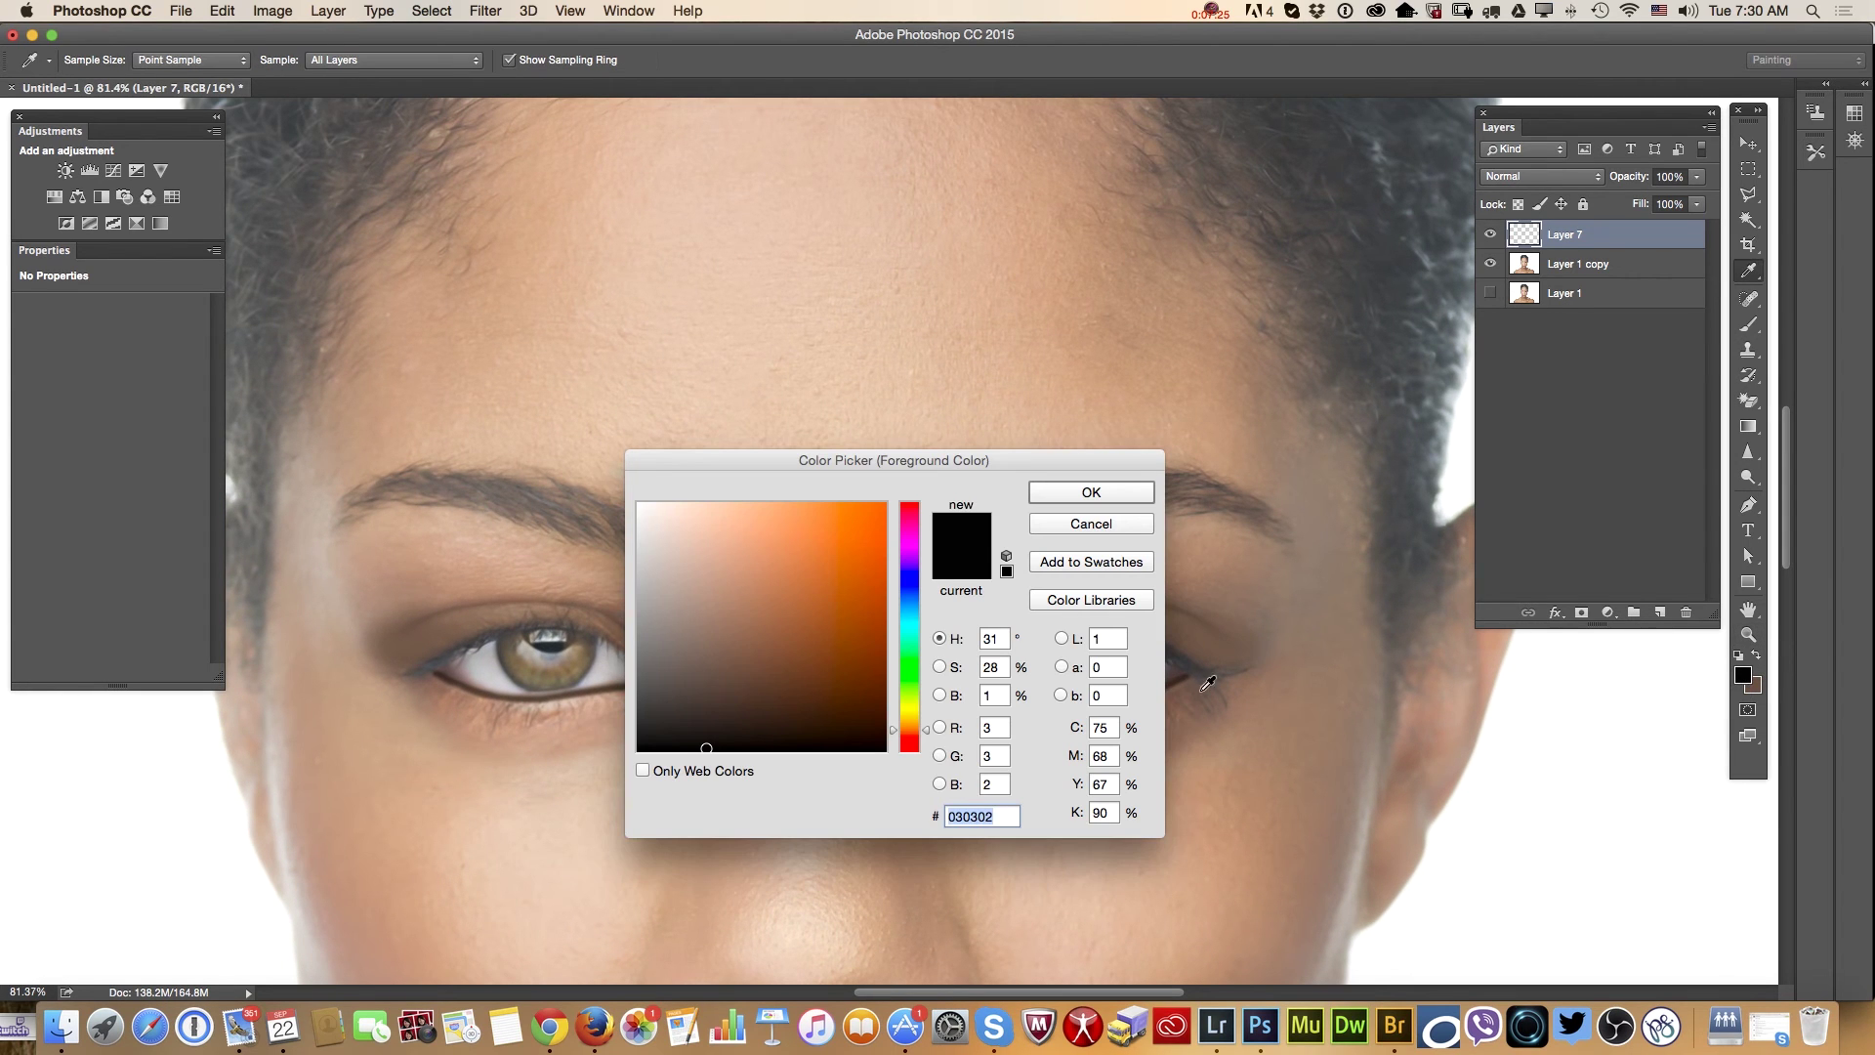
{"action": "left_click", "coordinate": [640, 504]}
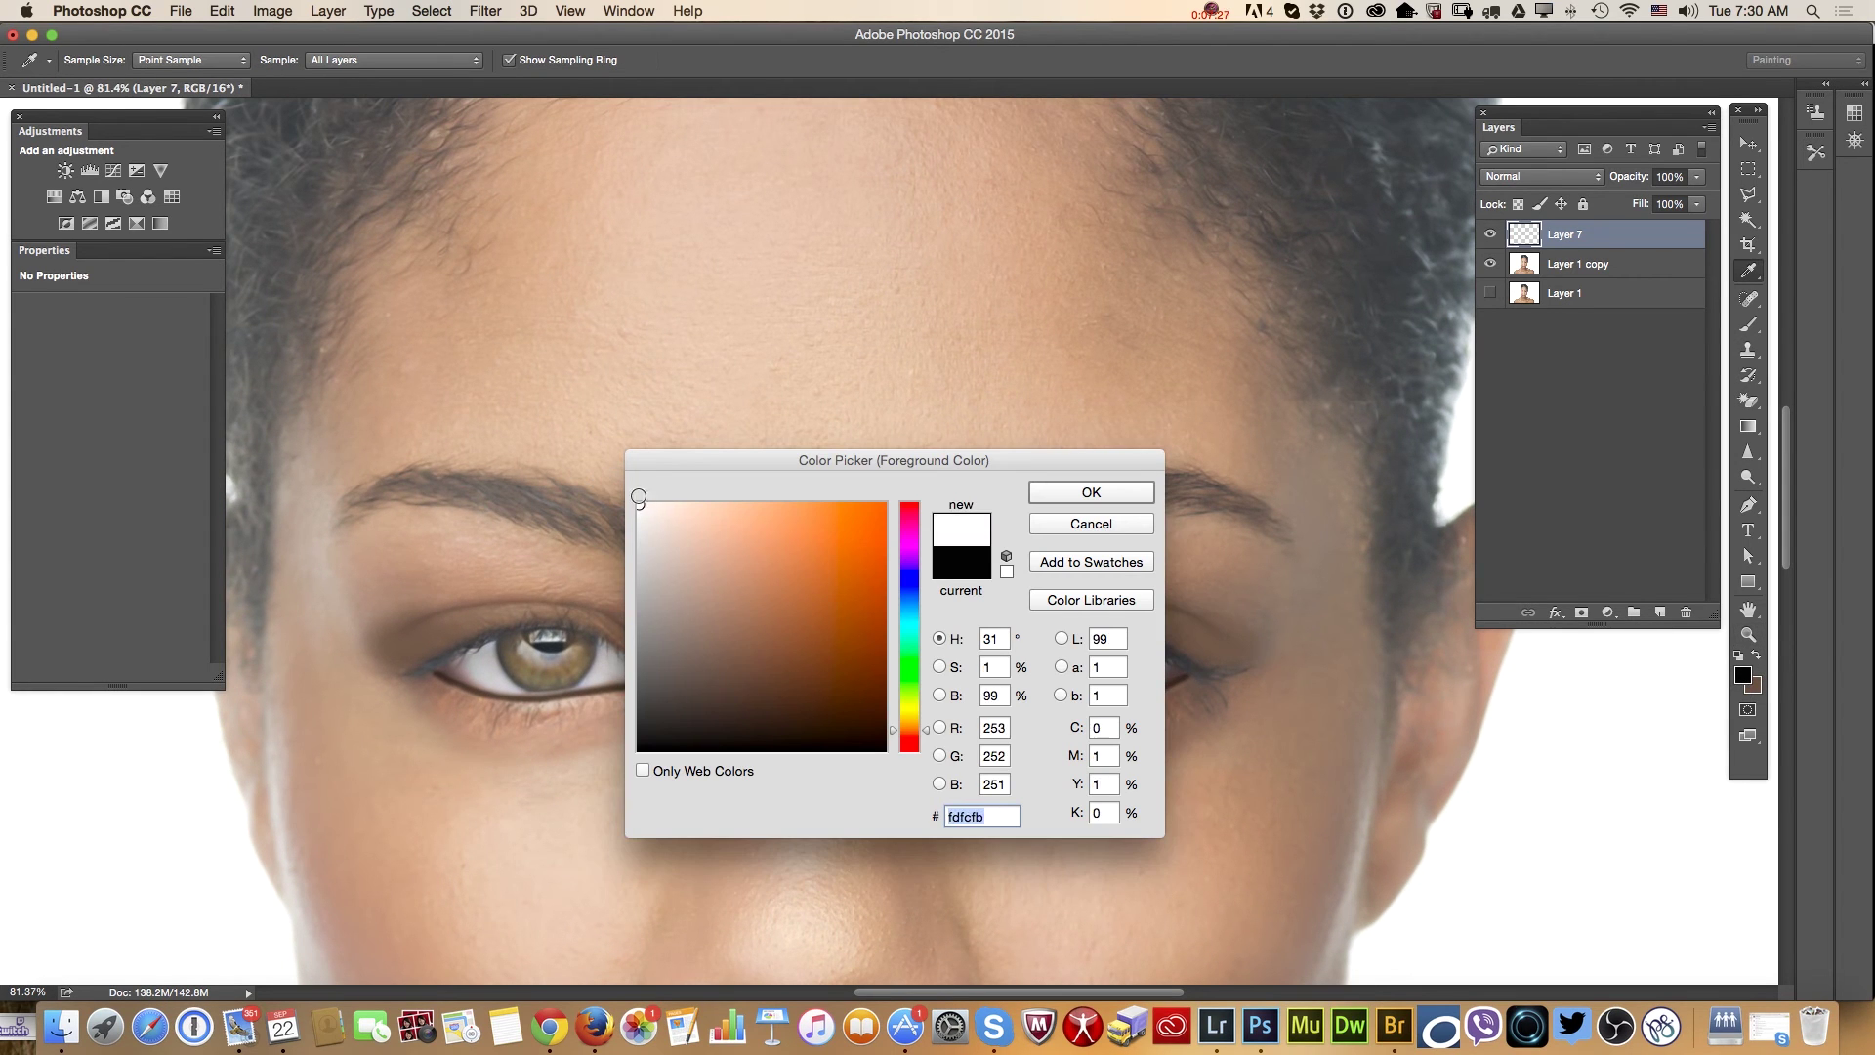
{"action": "left_click", "coordinate": [1055, 496]}
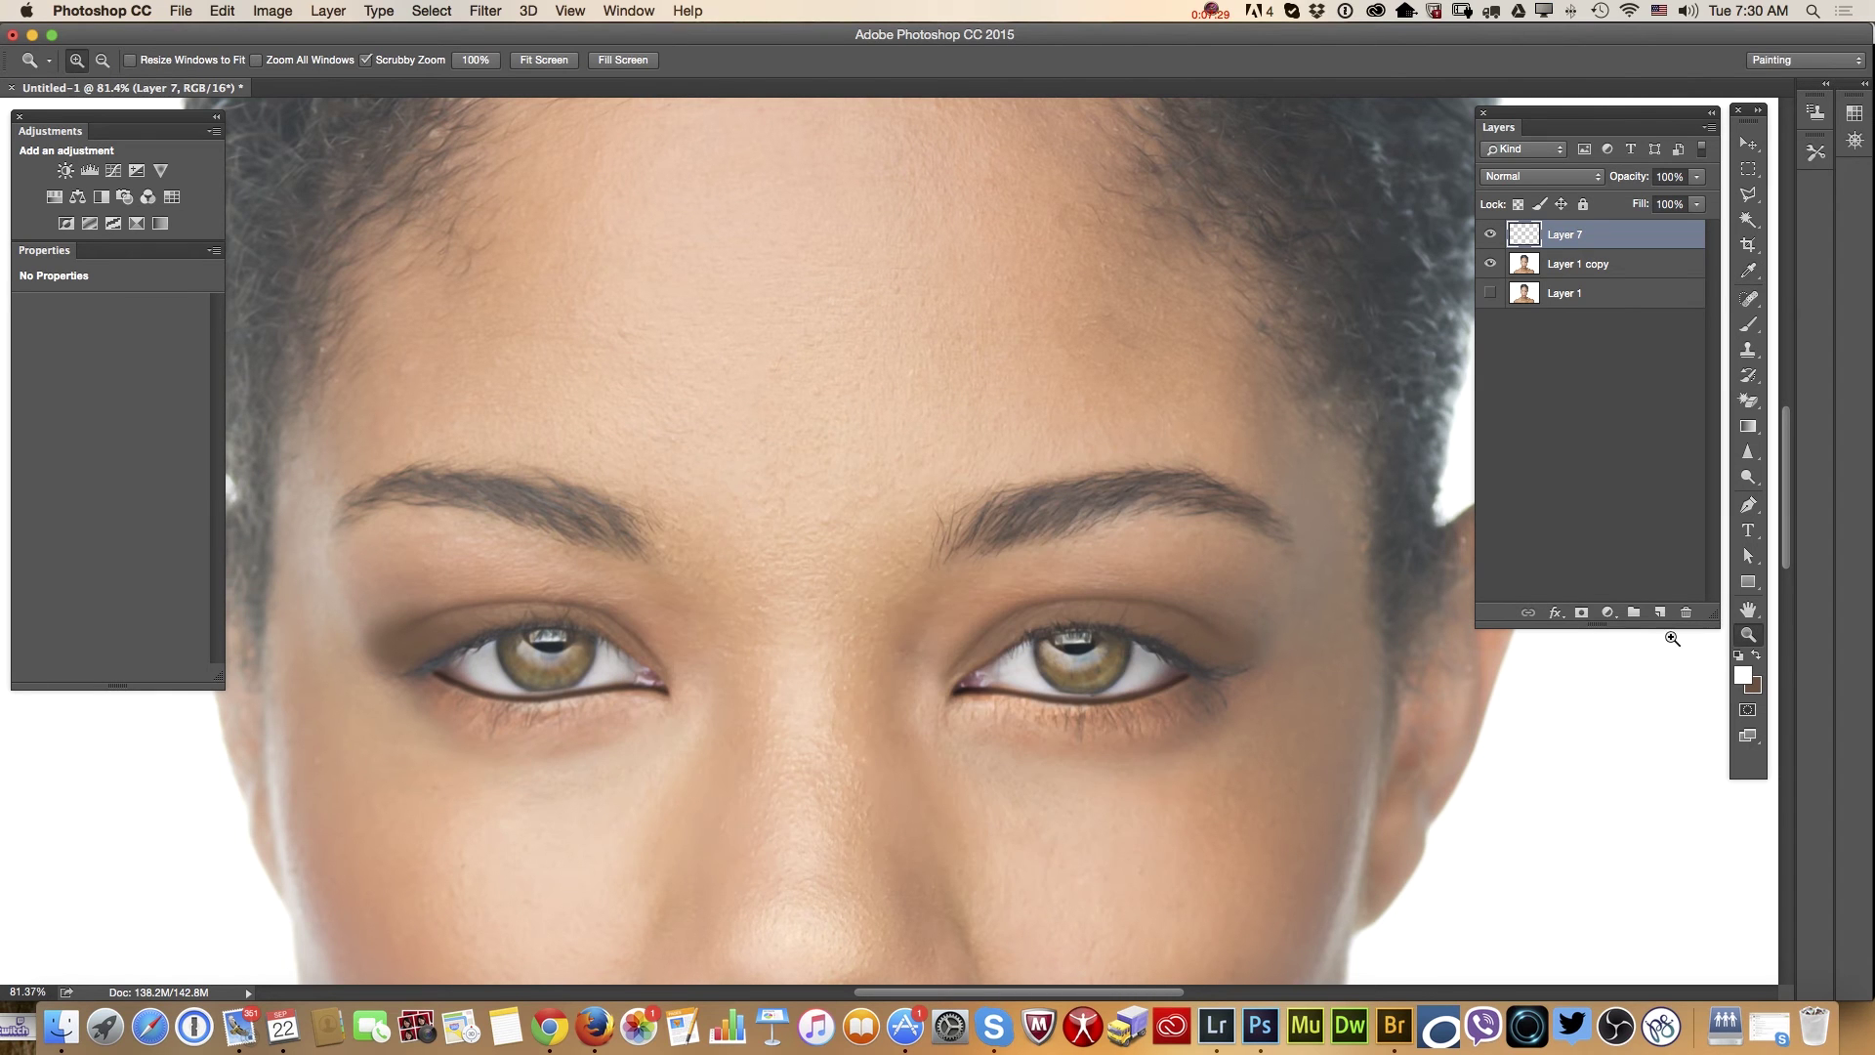
{"action": "left_click", "coordinate": [1661, 613]}
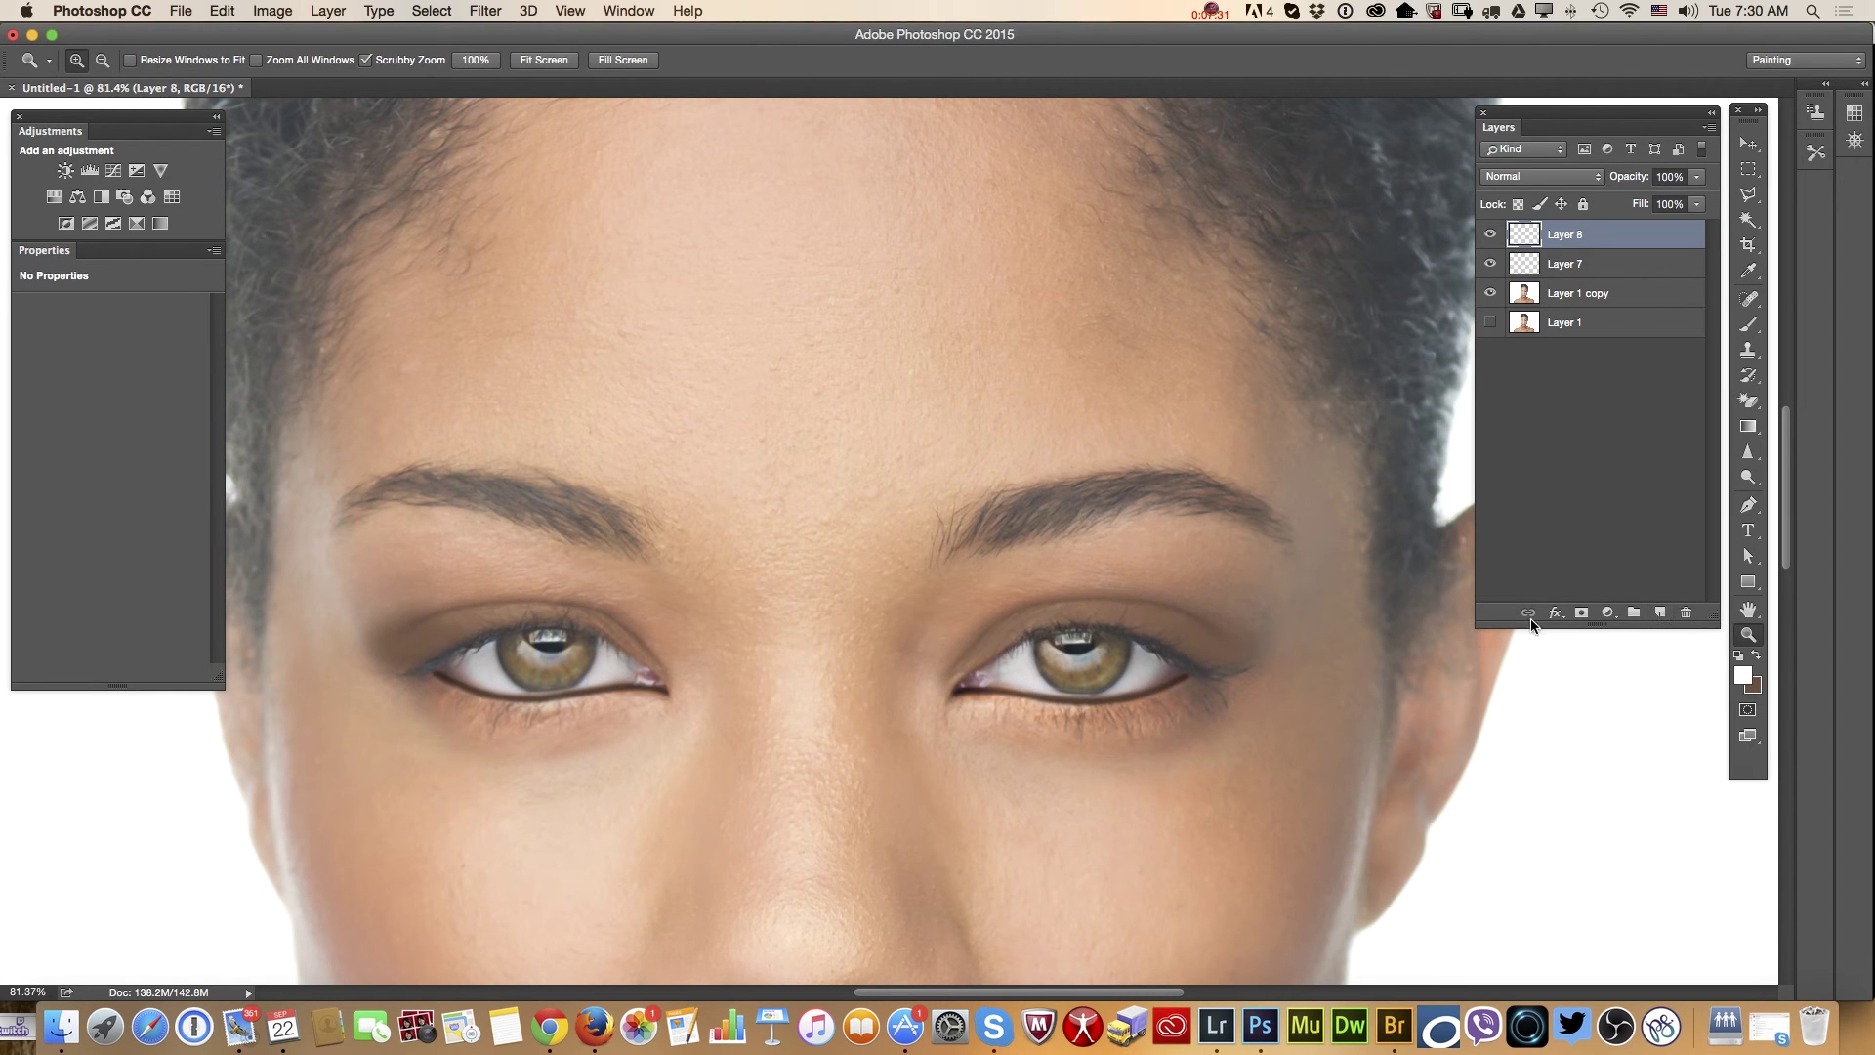
Paint a white highlight on Layer 8 beneath the image-right eyebrow's outer half with a 62 px brush at 0% hardness
{"action": "left_click", "coordinate": [1748, 324]}
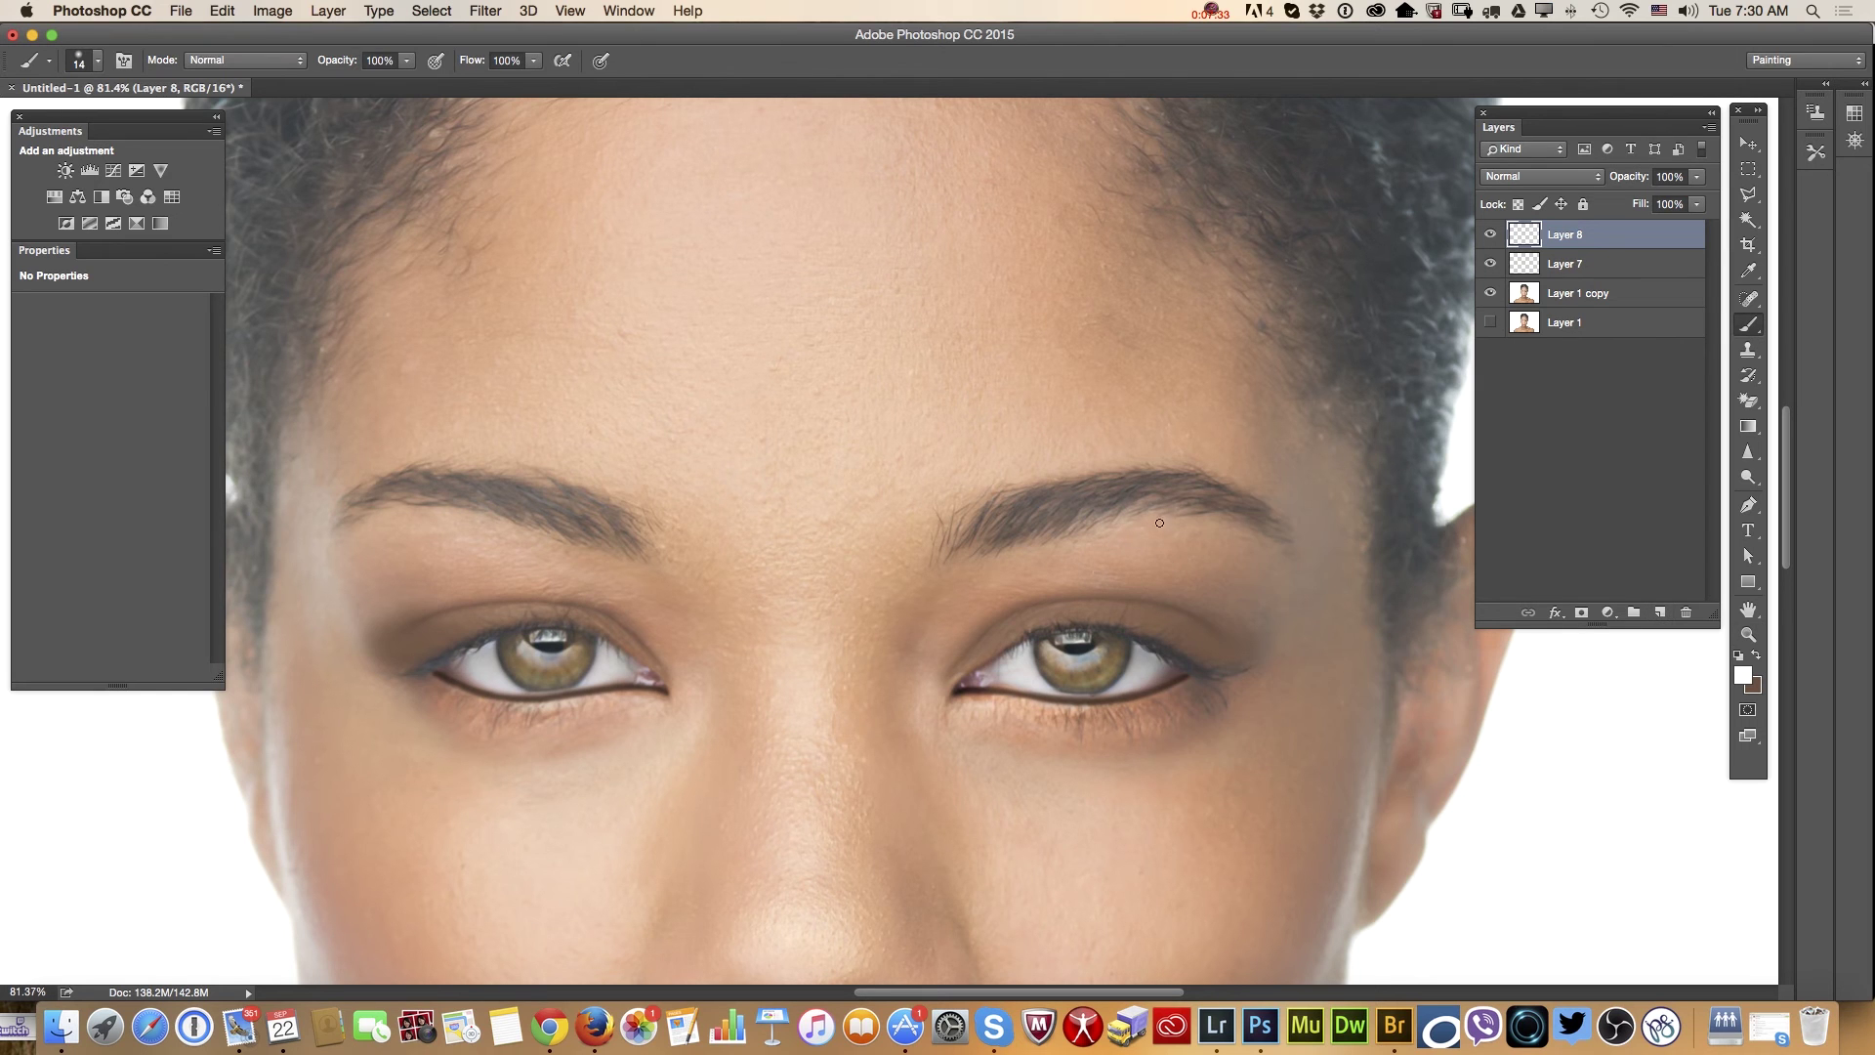
{"action": "right_click", "coordinate": [1184, 503]}
{"action": "left_click_drag", "start_coordinate": [1300, 554], "coordinate": [1312, 548]}
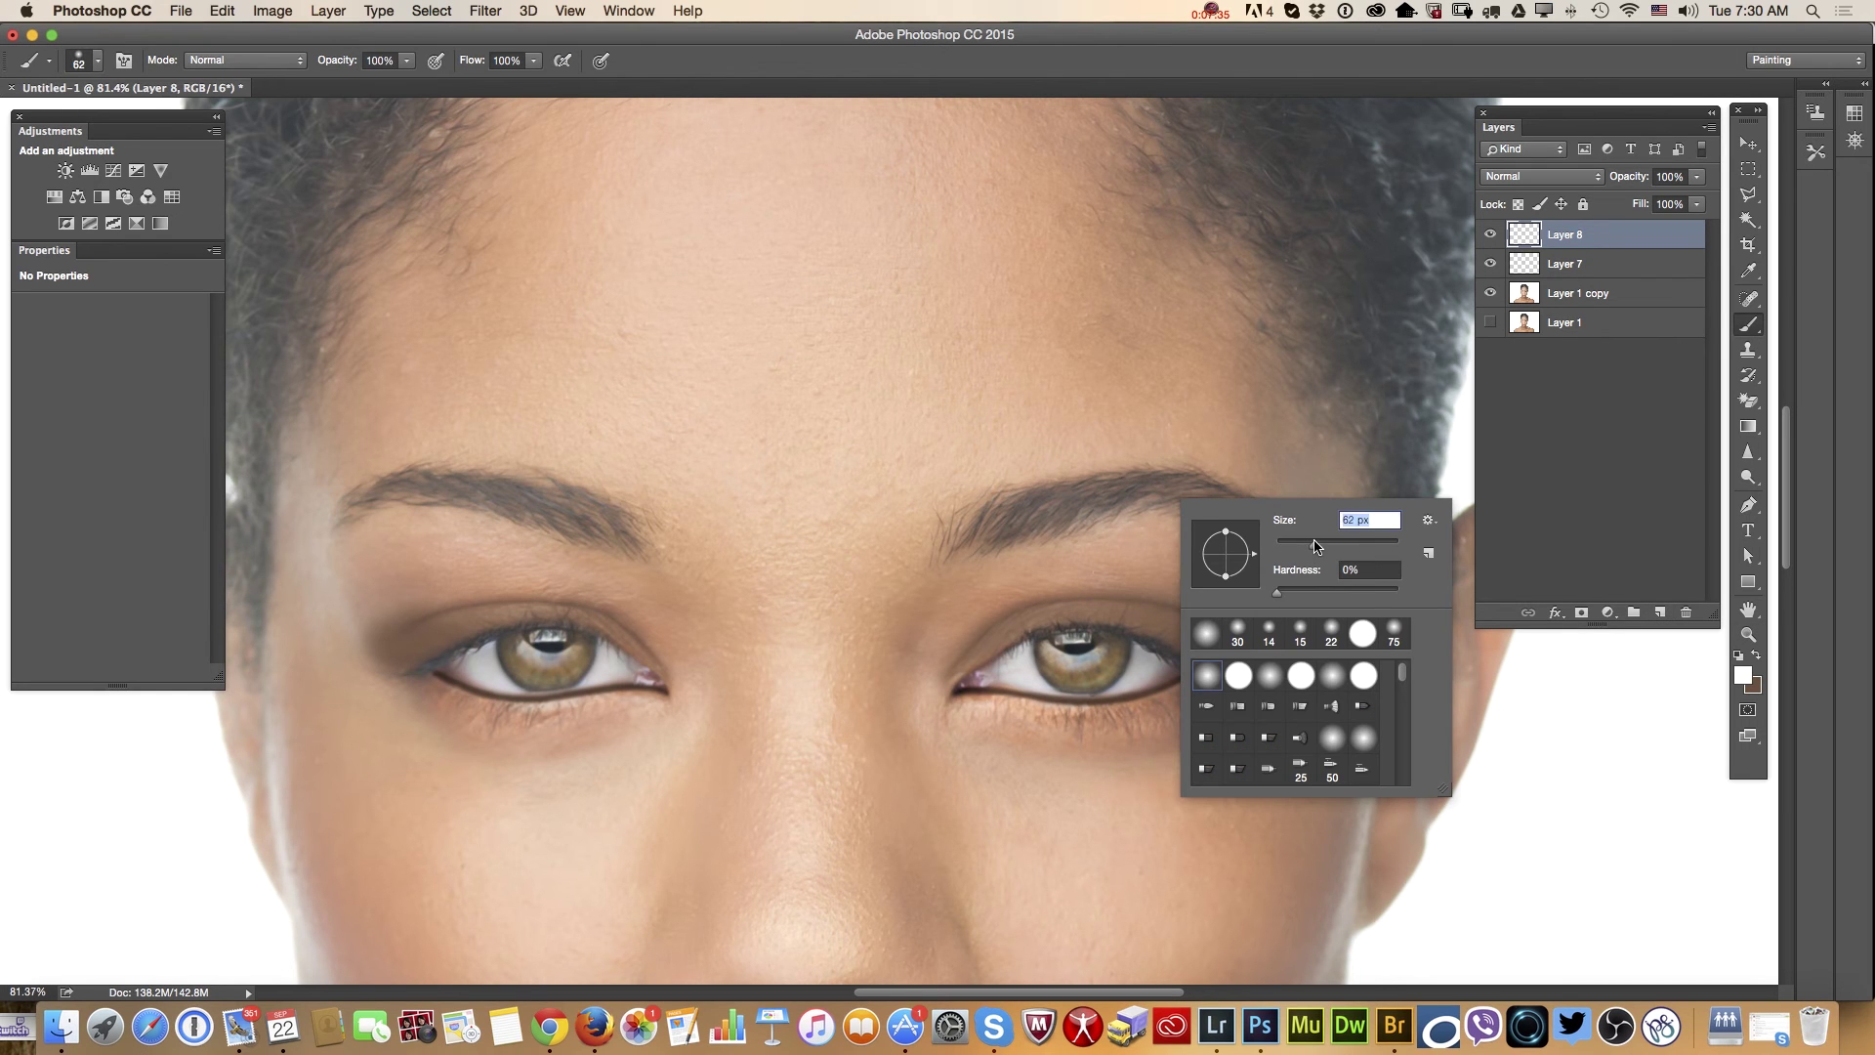
{"action": "left_click", "coordinate": [1156, 537]}
{"action": "mouse_move", "coordinate": [1155, 536]}
{"action": "left_mouse_down"}
{"action": "mouse_move", "coordinate": [1248, 550]}
{"action": "mouse_move", "coordinate": [1112, 549]}
{"action": "mouse_move", "coordinate": [1260, 557]}
{"action": "mouse_move", "coordinate": [1243, 578]}
{"action": "mouse_move", "coordinate": [1135, 584]}
{"action": "left_mouse_up"}
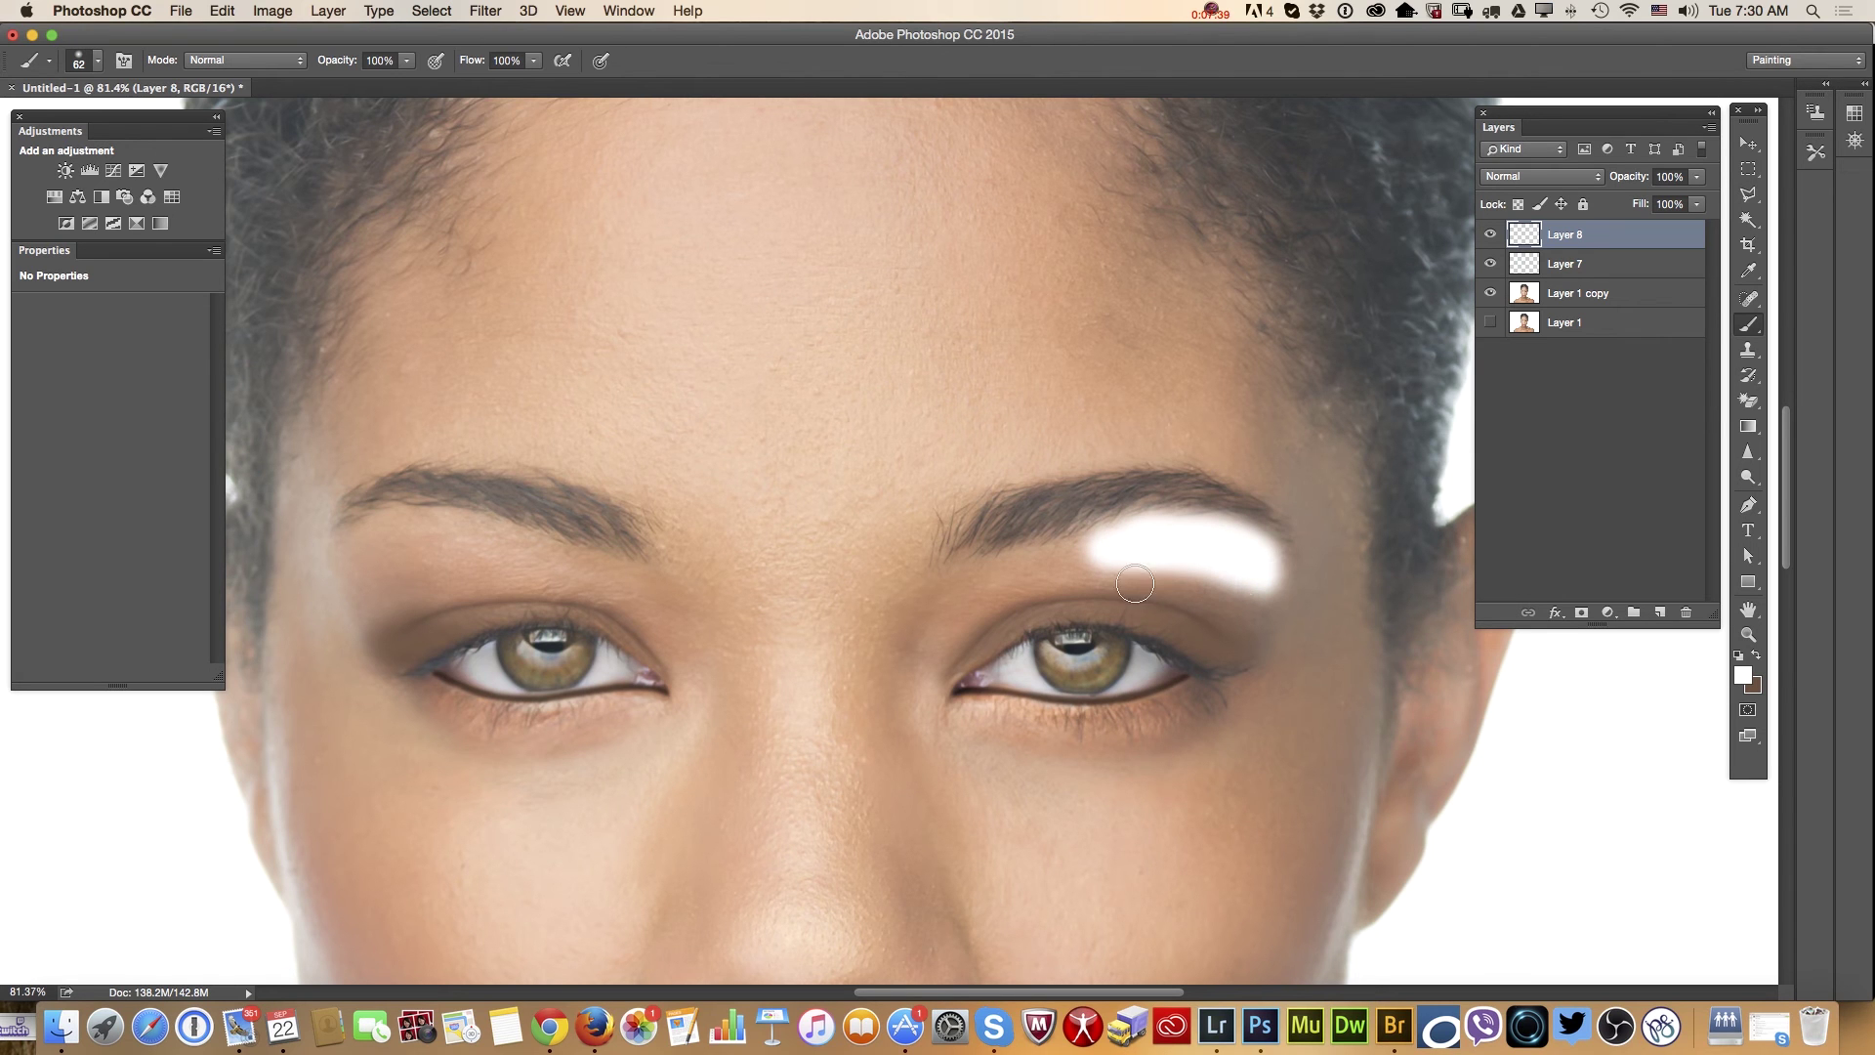
Soften the white highlight with the Gaussian Blur filter and reduce Layer 8's opacity to 26%
{"action": "left_click", "coordinate": [498, 11]}
{"action": "mouse_move", "coordinate": [602, 247]}
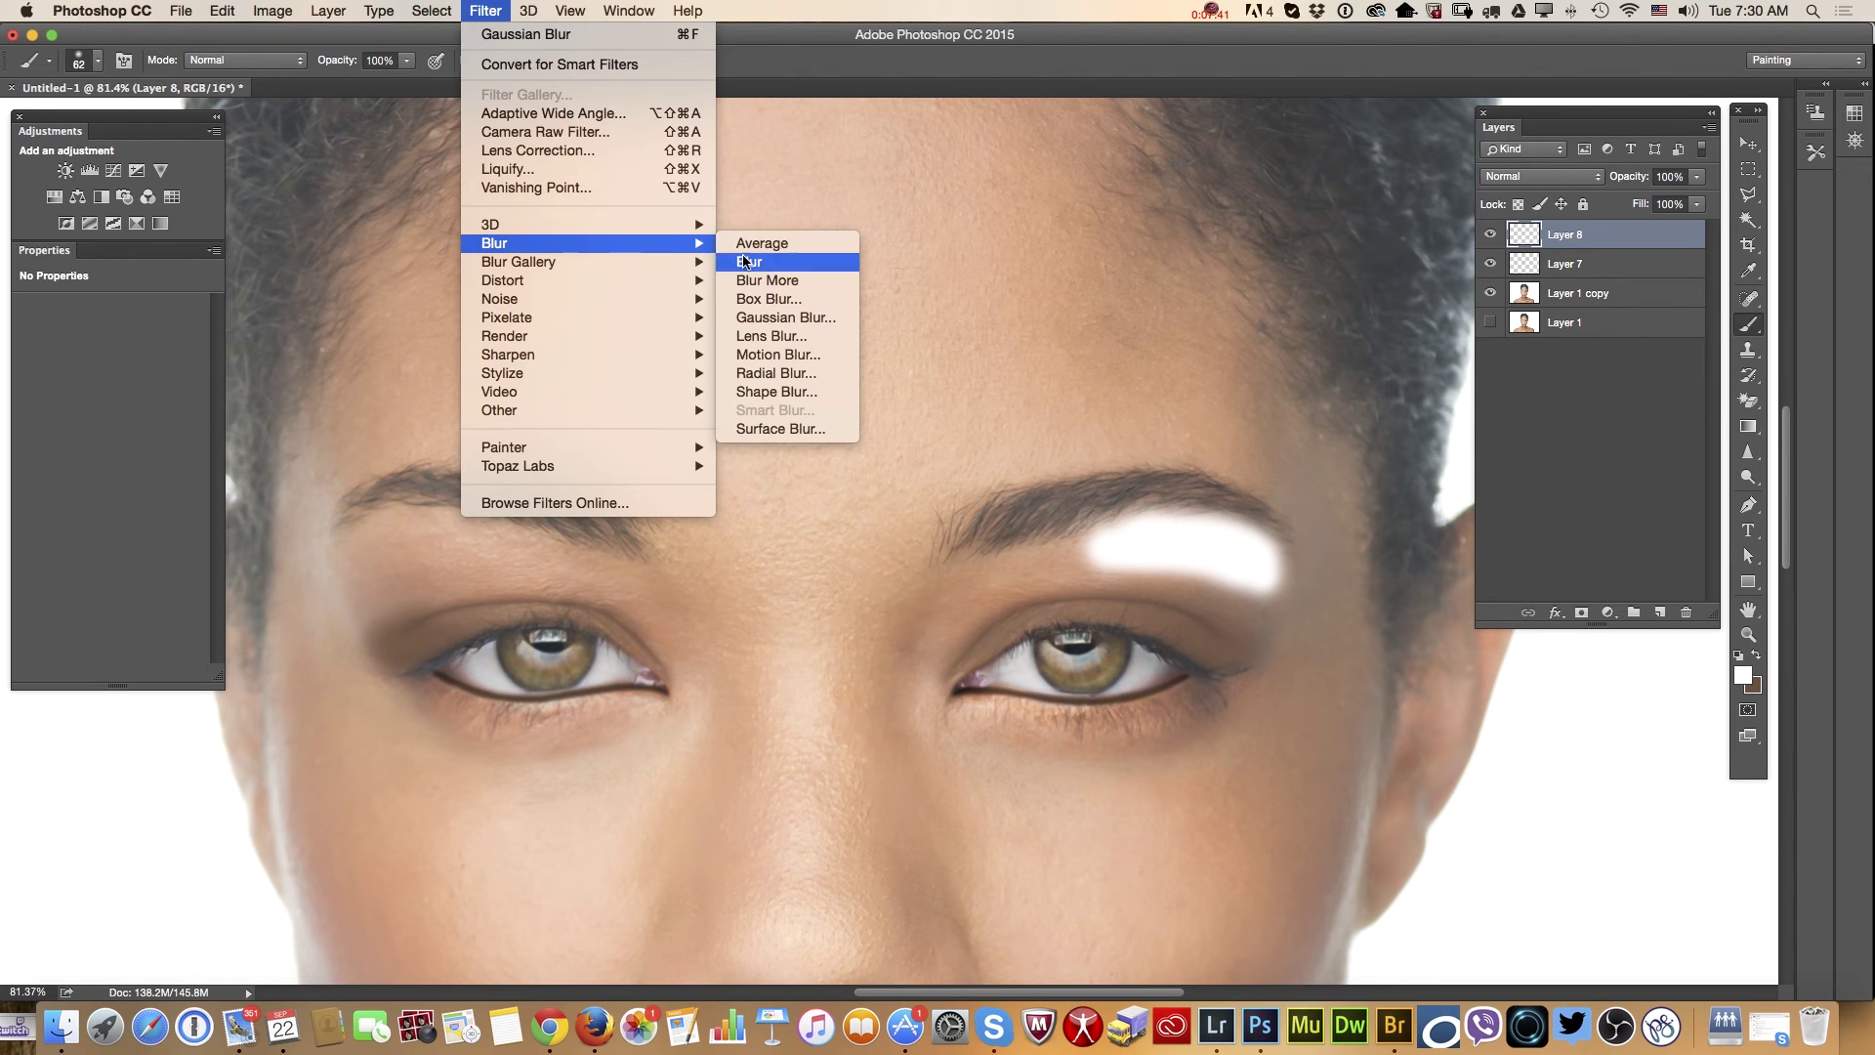
{"action": "left_click", "coordinate": [757, 318]}
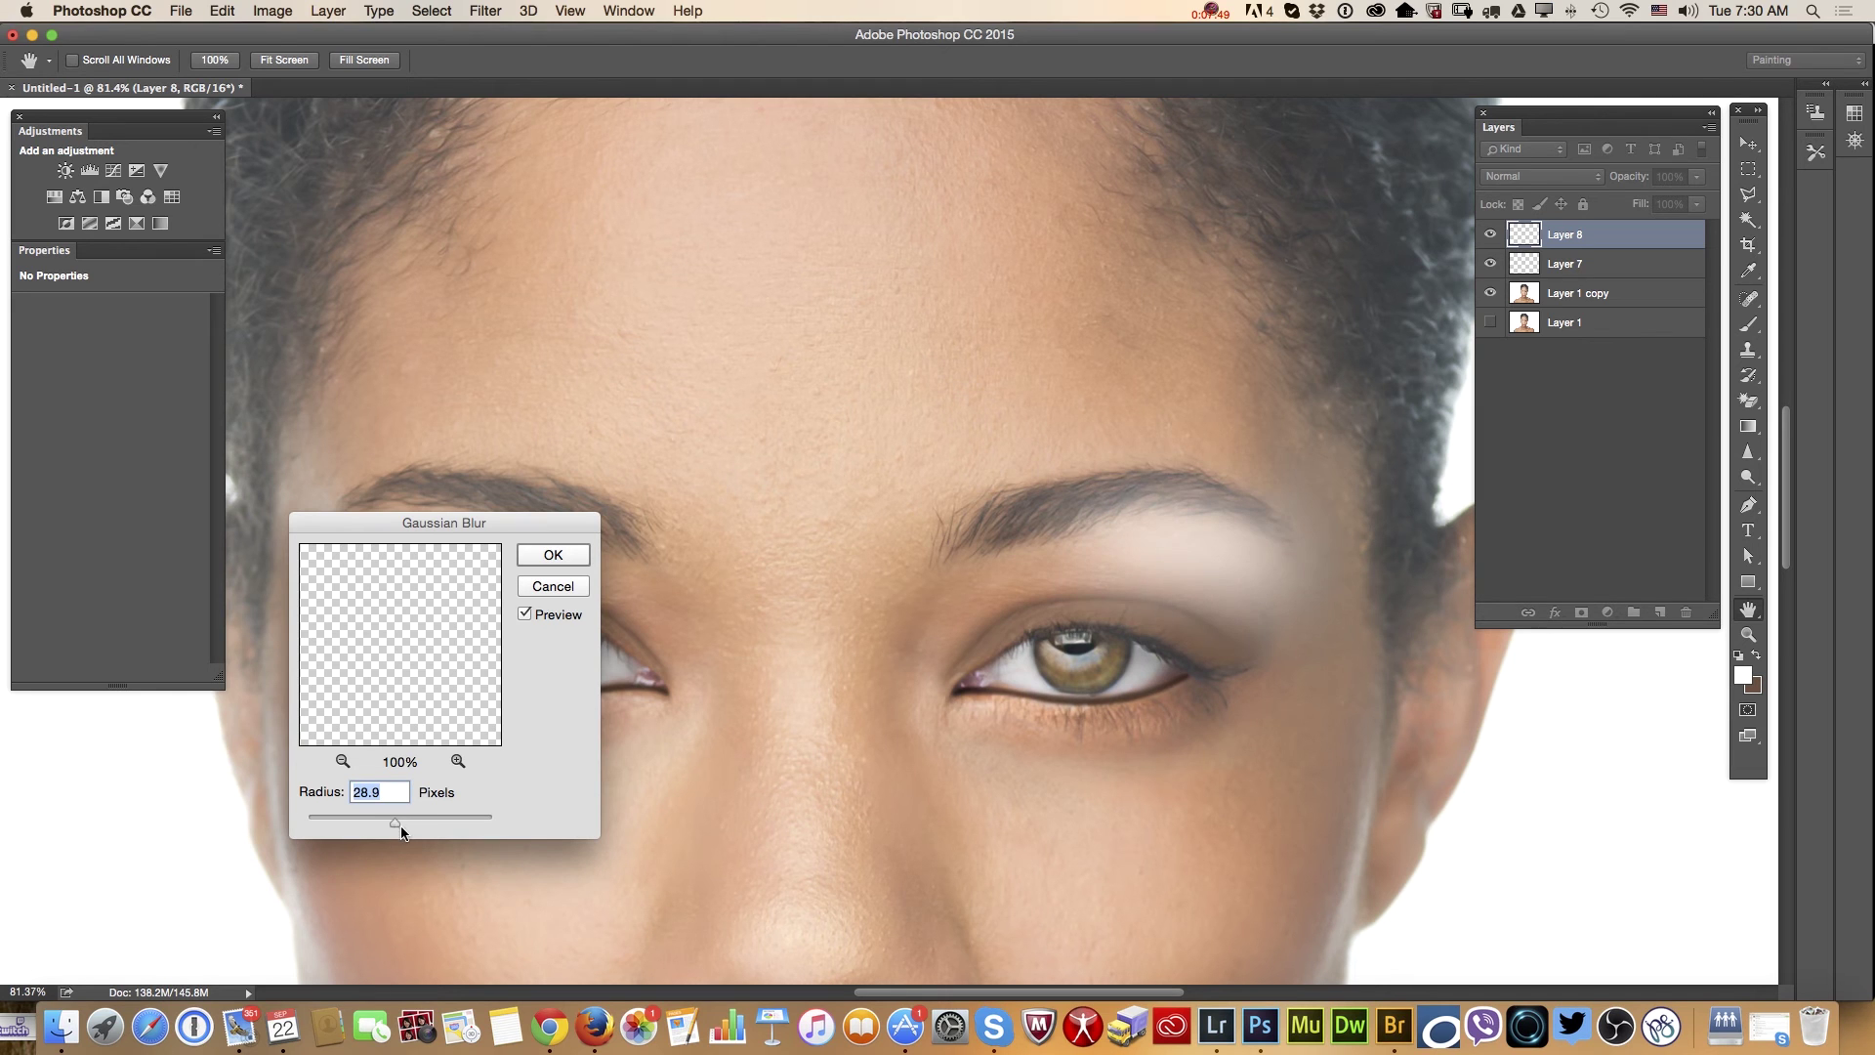
{"action": "left_click", "coordinate": [589, 555]}
{"action": "key", "text": "b"}
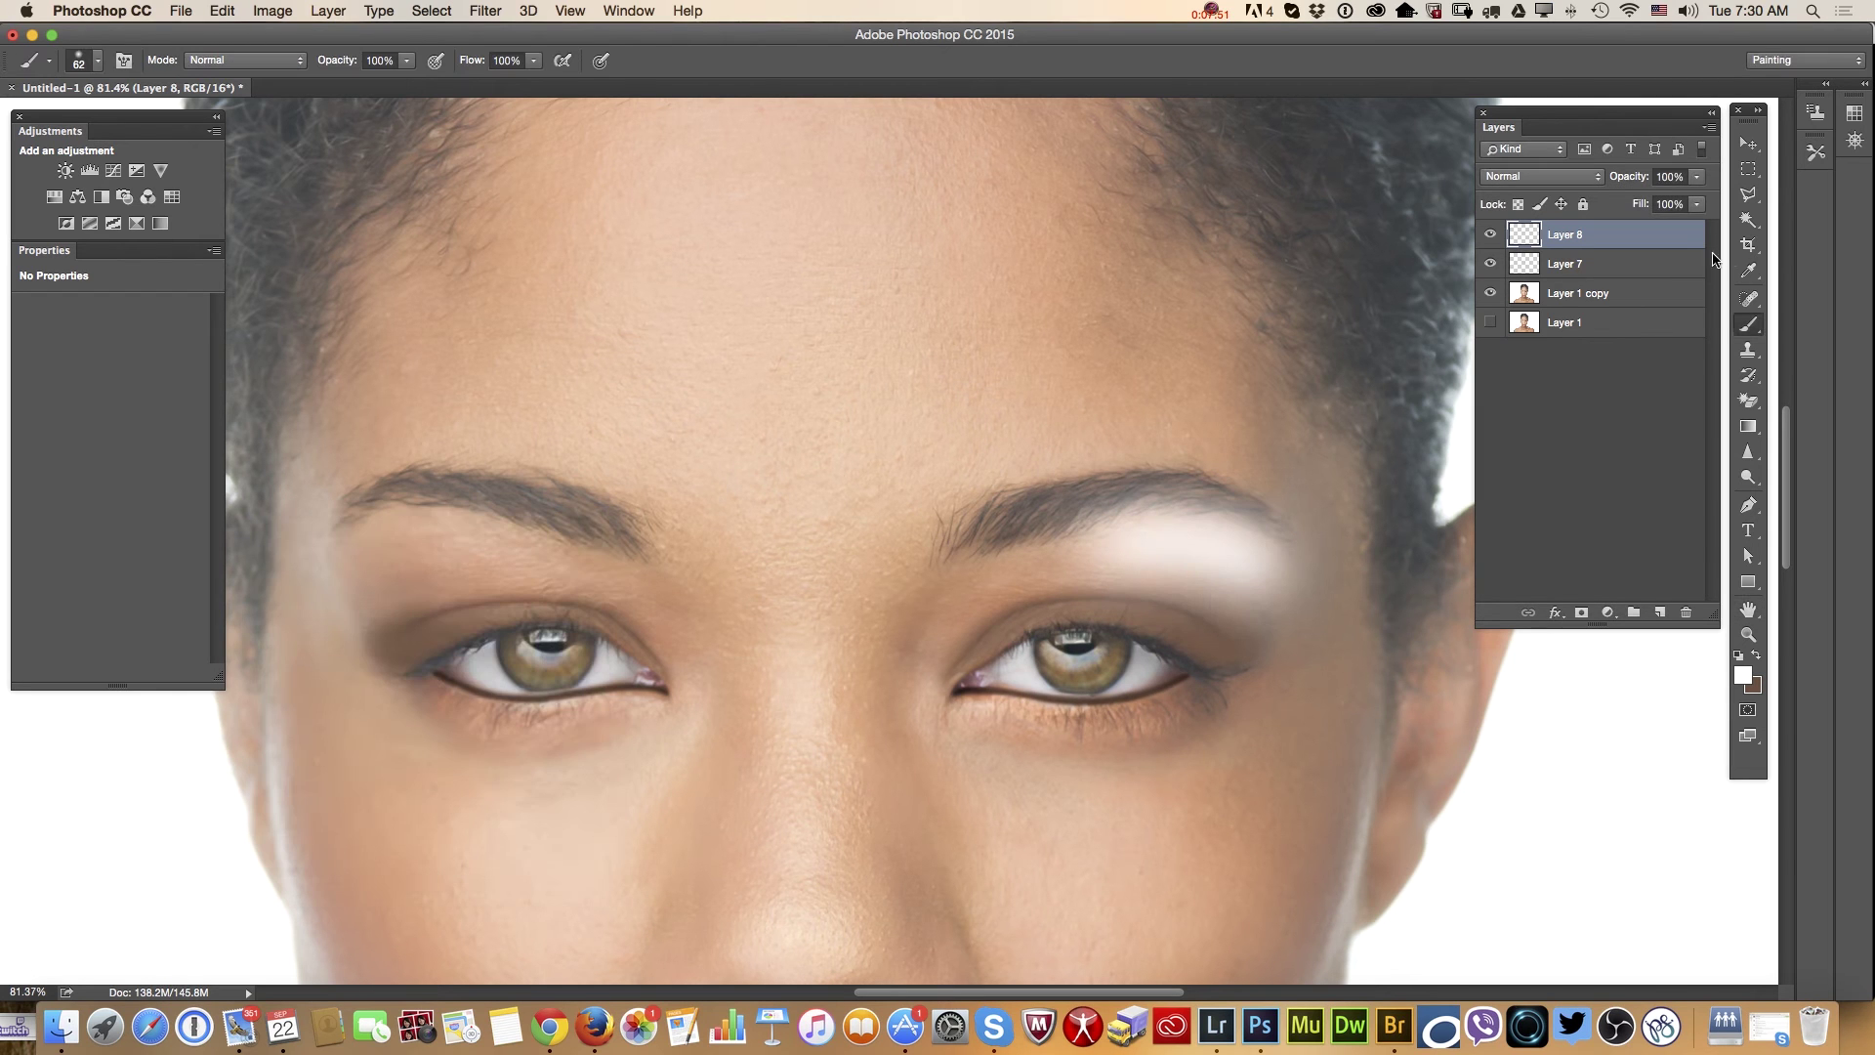
{"action": "left_click", "coordinate": [1698, 178]}
{"action": "left_click_drag", "start_coordinate": [1702, 199], "coordinate": [1648, 202]}
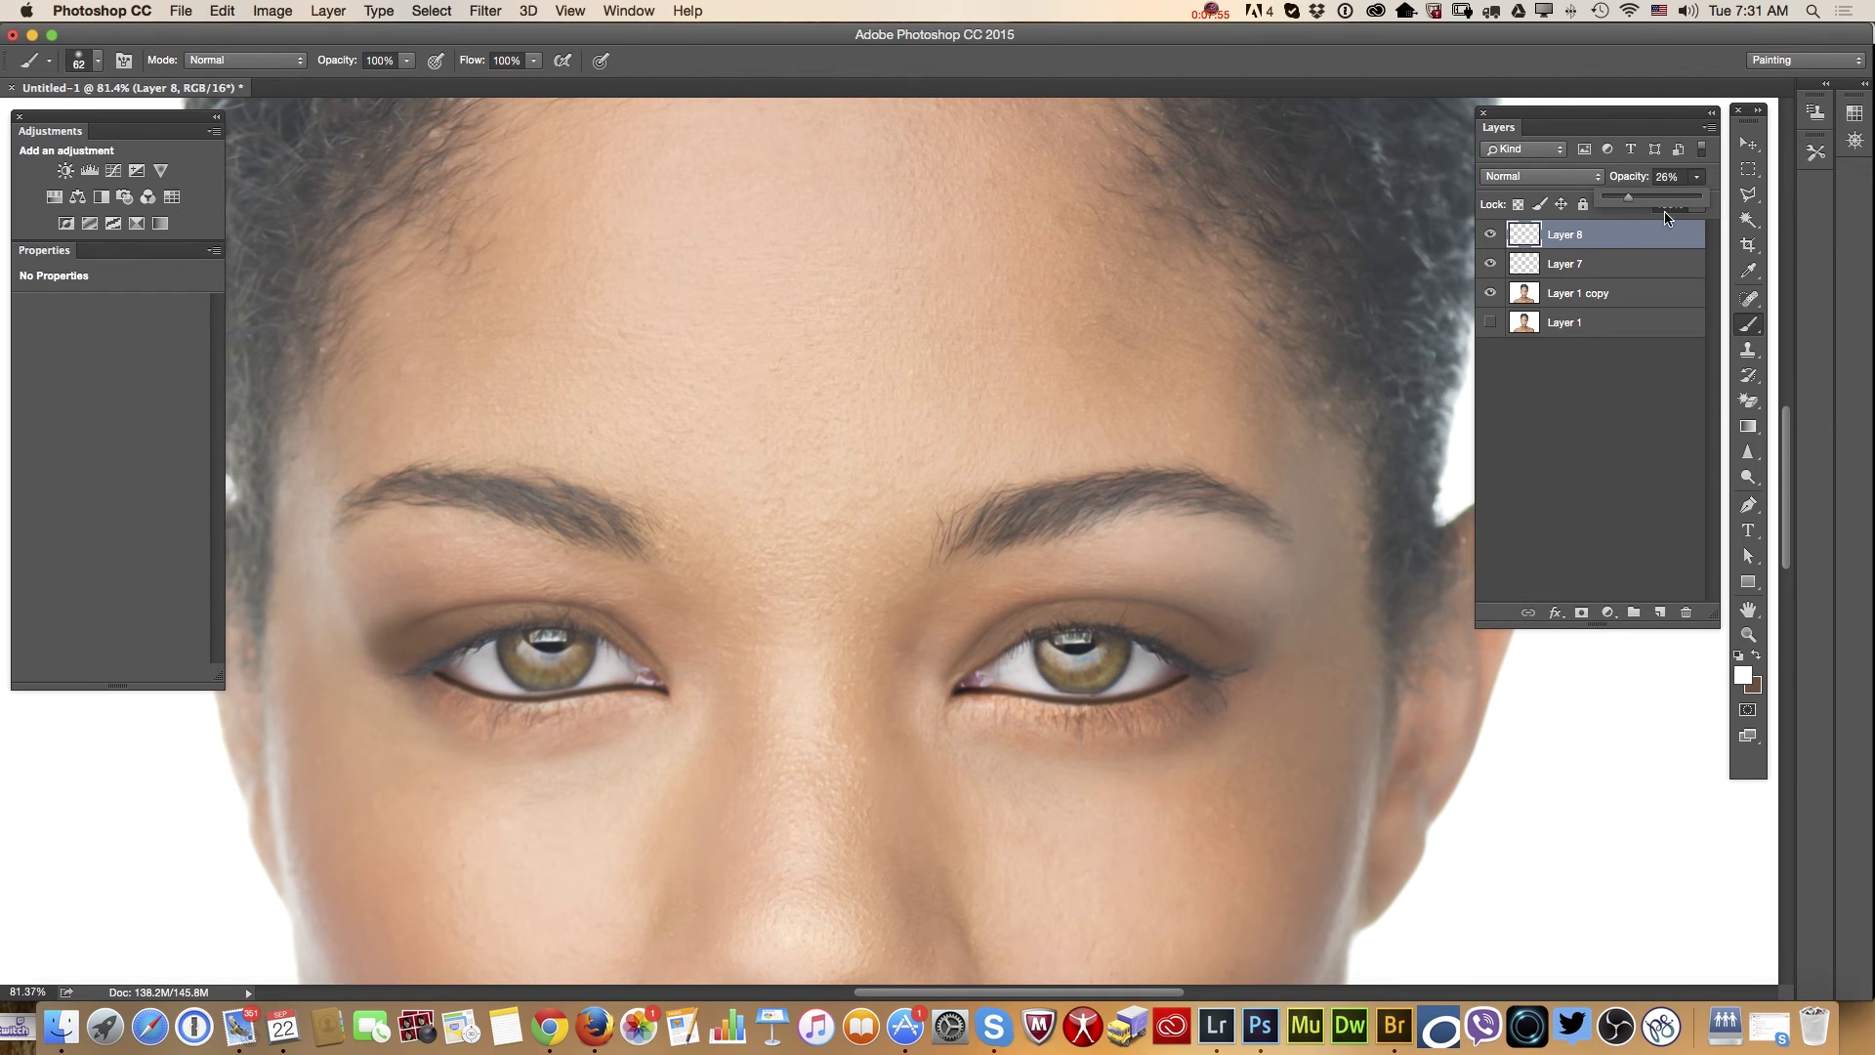
Add a layer mask to Layer 8 and paint black on it over the image-right eyebrow to remove the highlight from the hairs
{"action": "left_click", "coordinate": [1581, 612]}
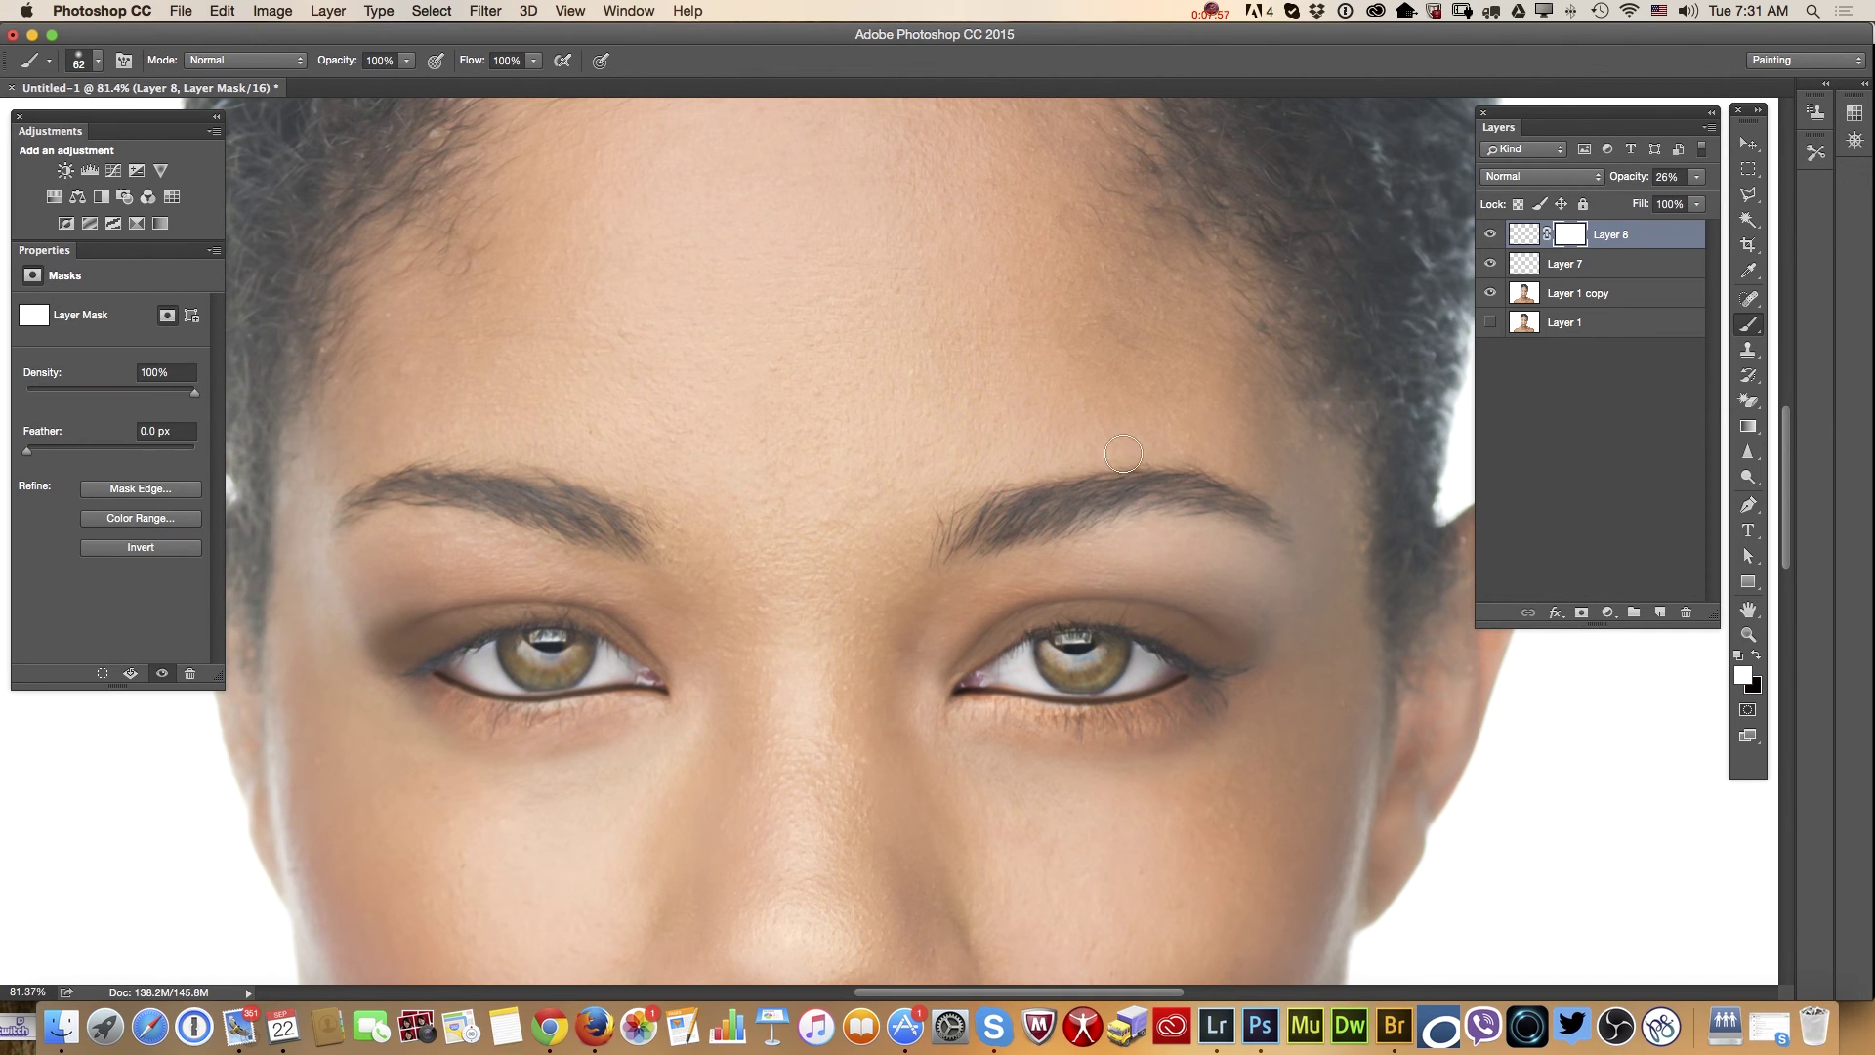
{"action": "left_click", "coordinate": [1753, 656]}
{"action": "left_click", "coordinate": [1739, 654]}
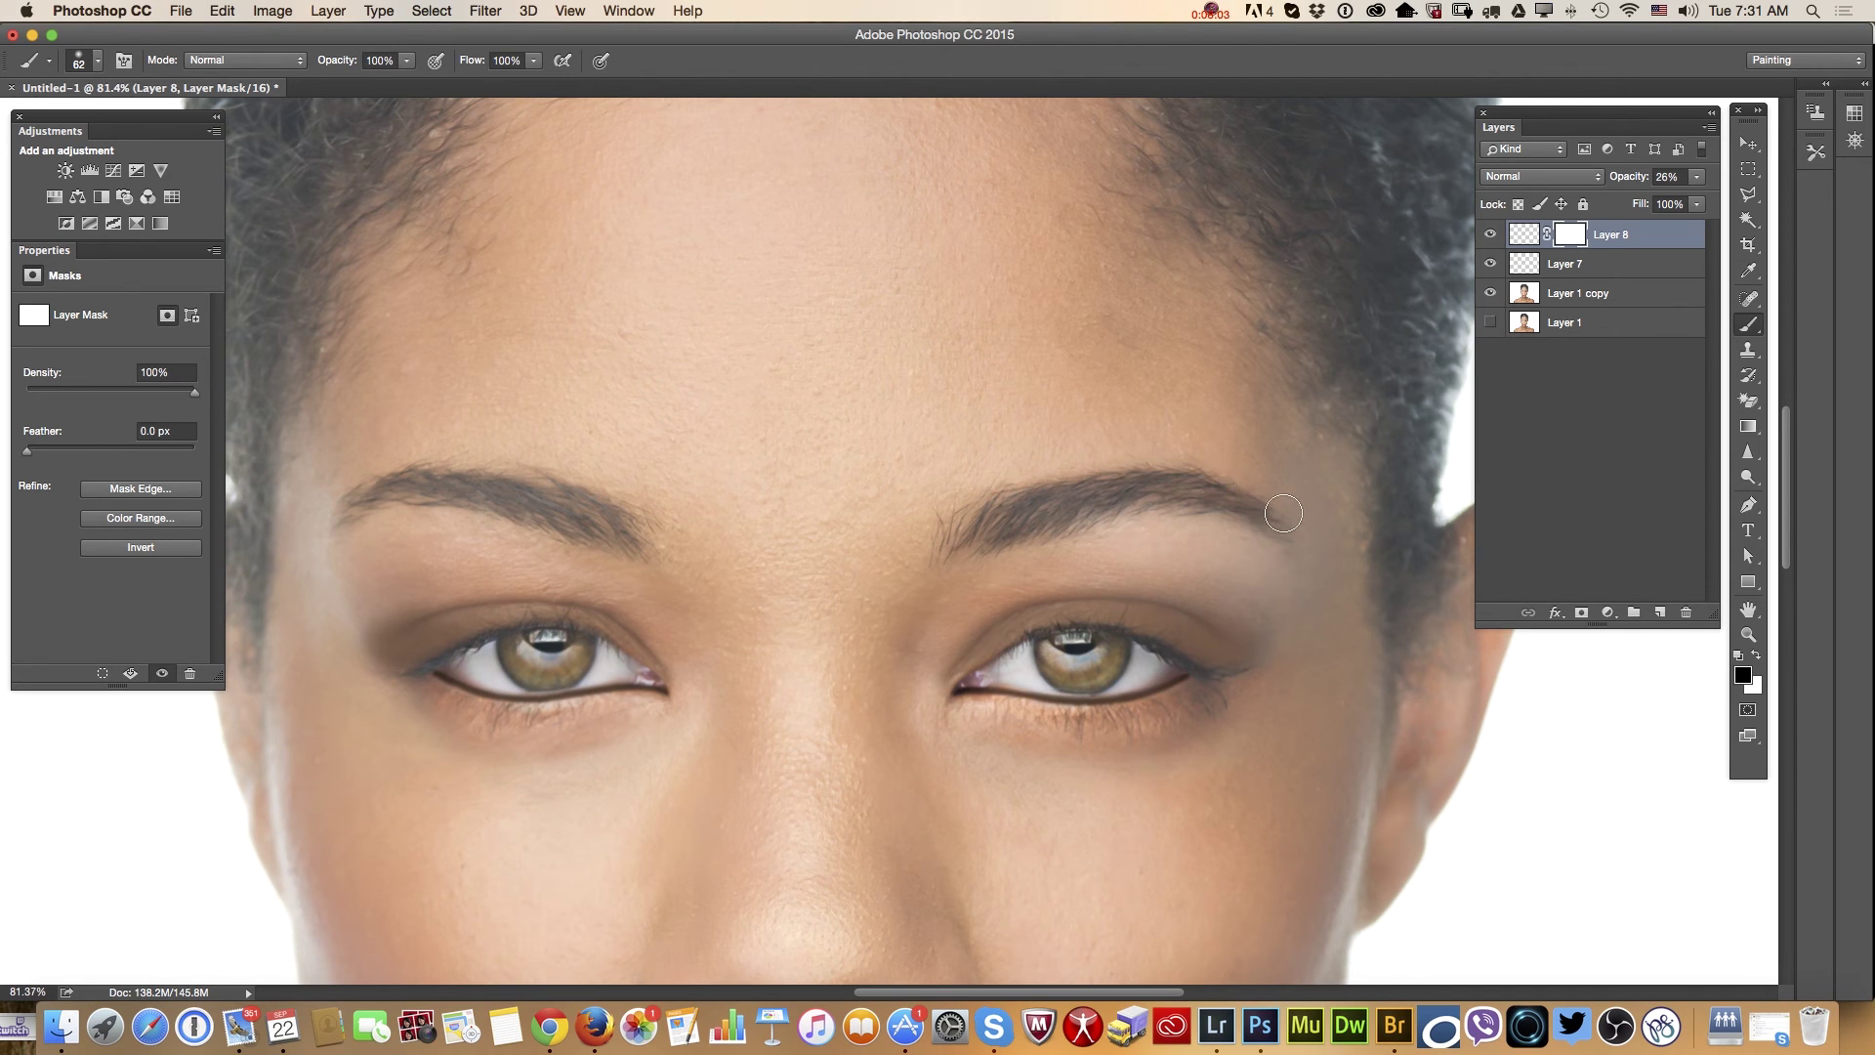
{"action": "left_click_drag", "start_coordinate": [1283, 513], "coordinate": [1266, 504]}
{"action": "left_click_drag", "start_coordinate": [1099, 503], "coordinate": [1290, 494]}
Duplicate the brow-bone highlight layer, Layer 8, together with its mask
{"action": "left_click_drag", "start_coordinate": [1647, 239], "coordinate": [1660, 613]}
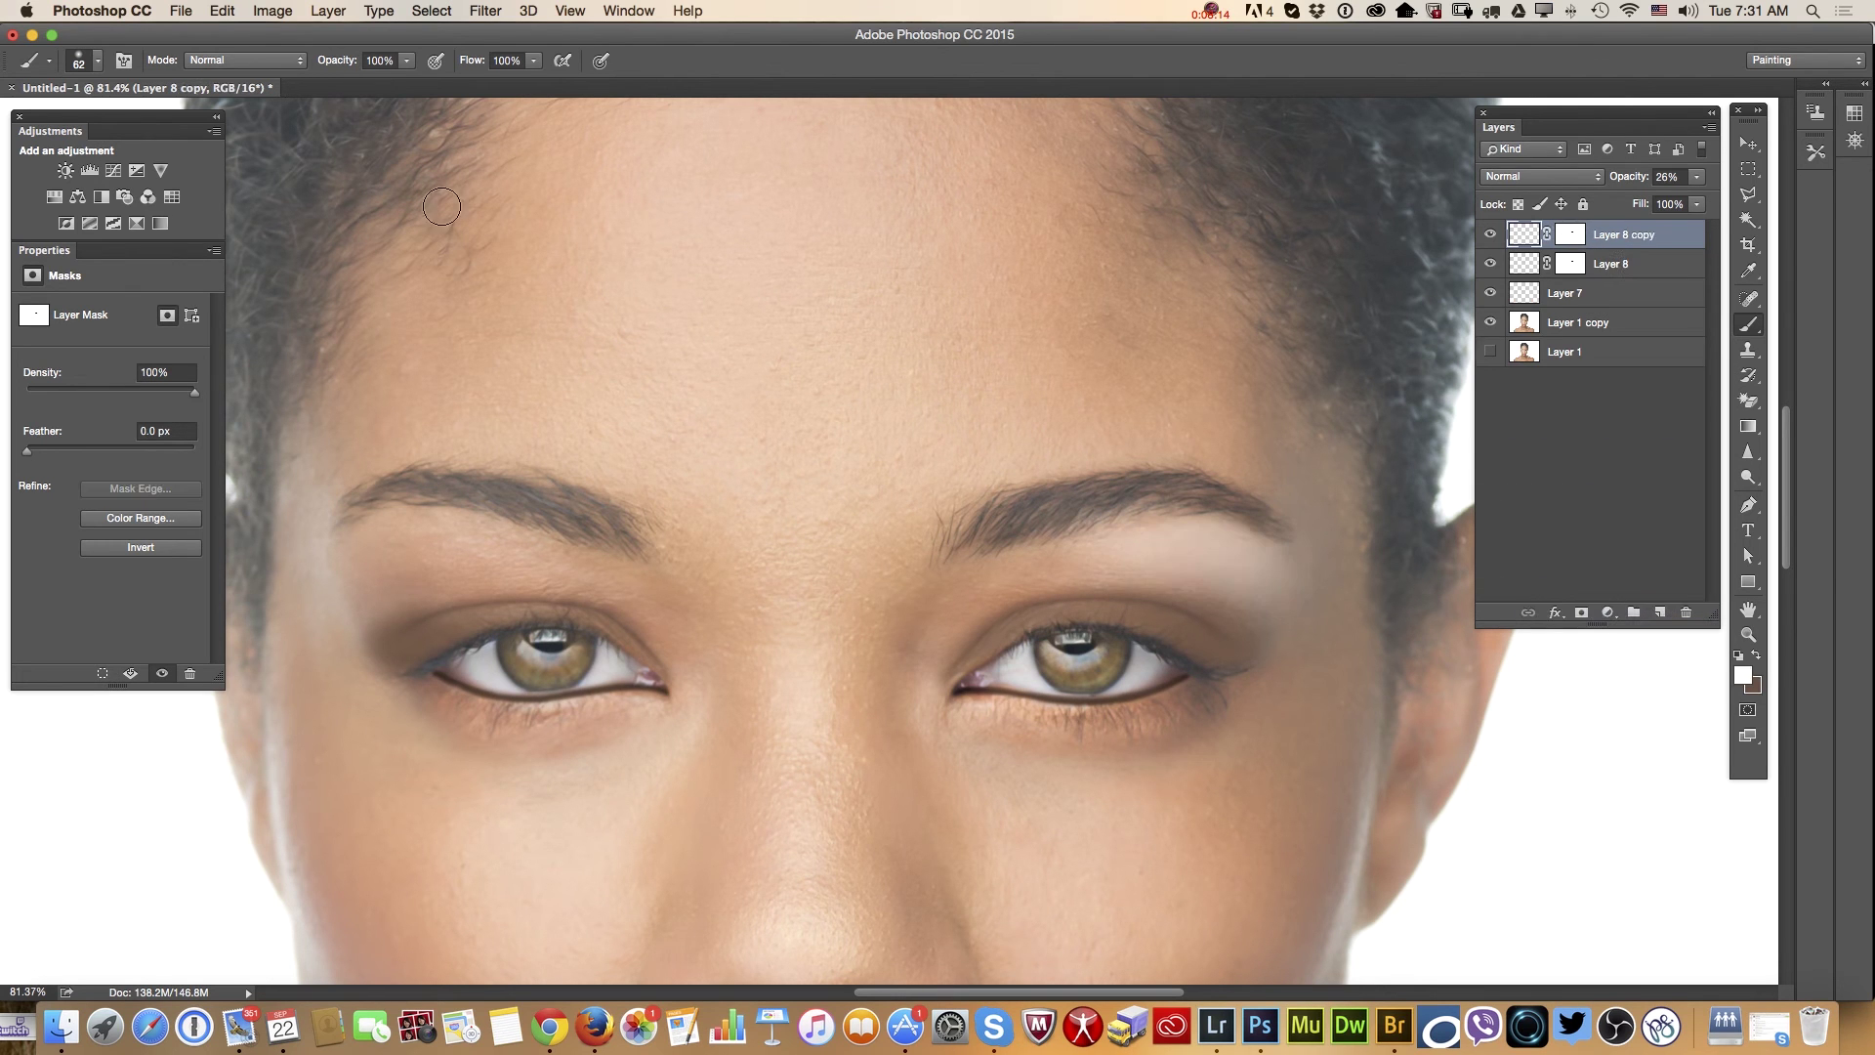
Move the copied highlight beneath the image-left eyebrow and rotate it to follow the brow, applying the transformation
{"action": "left_click", "coordinate": [1744, 146]}
{"action": "left_click_drag", "start_coordinate": [1196, 552], "coordinate": [459, 520]}
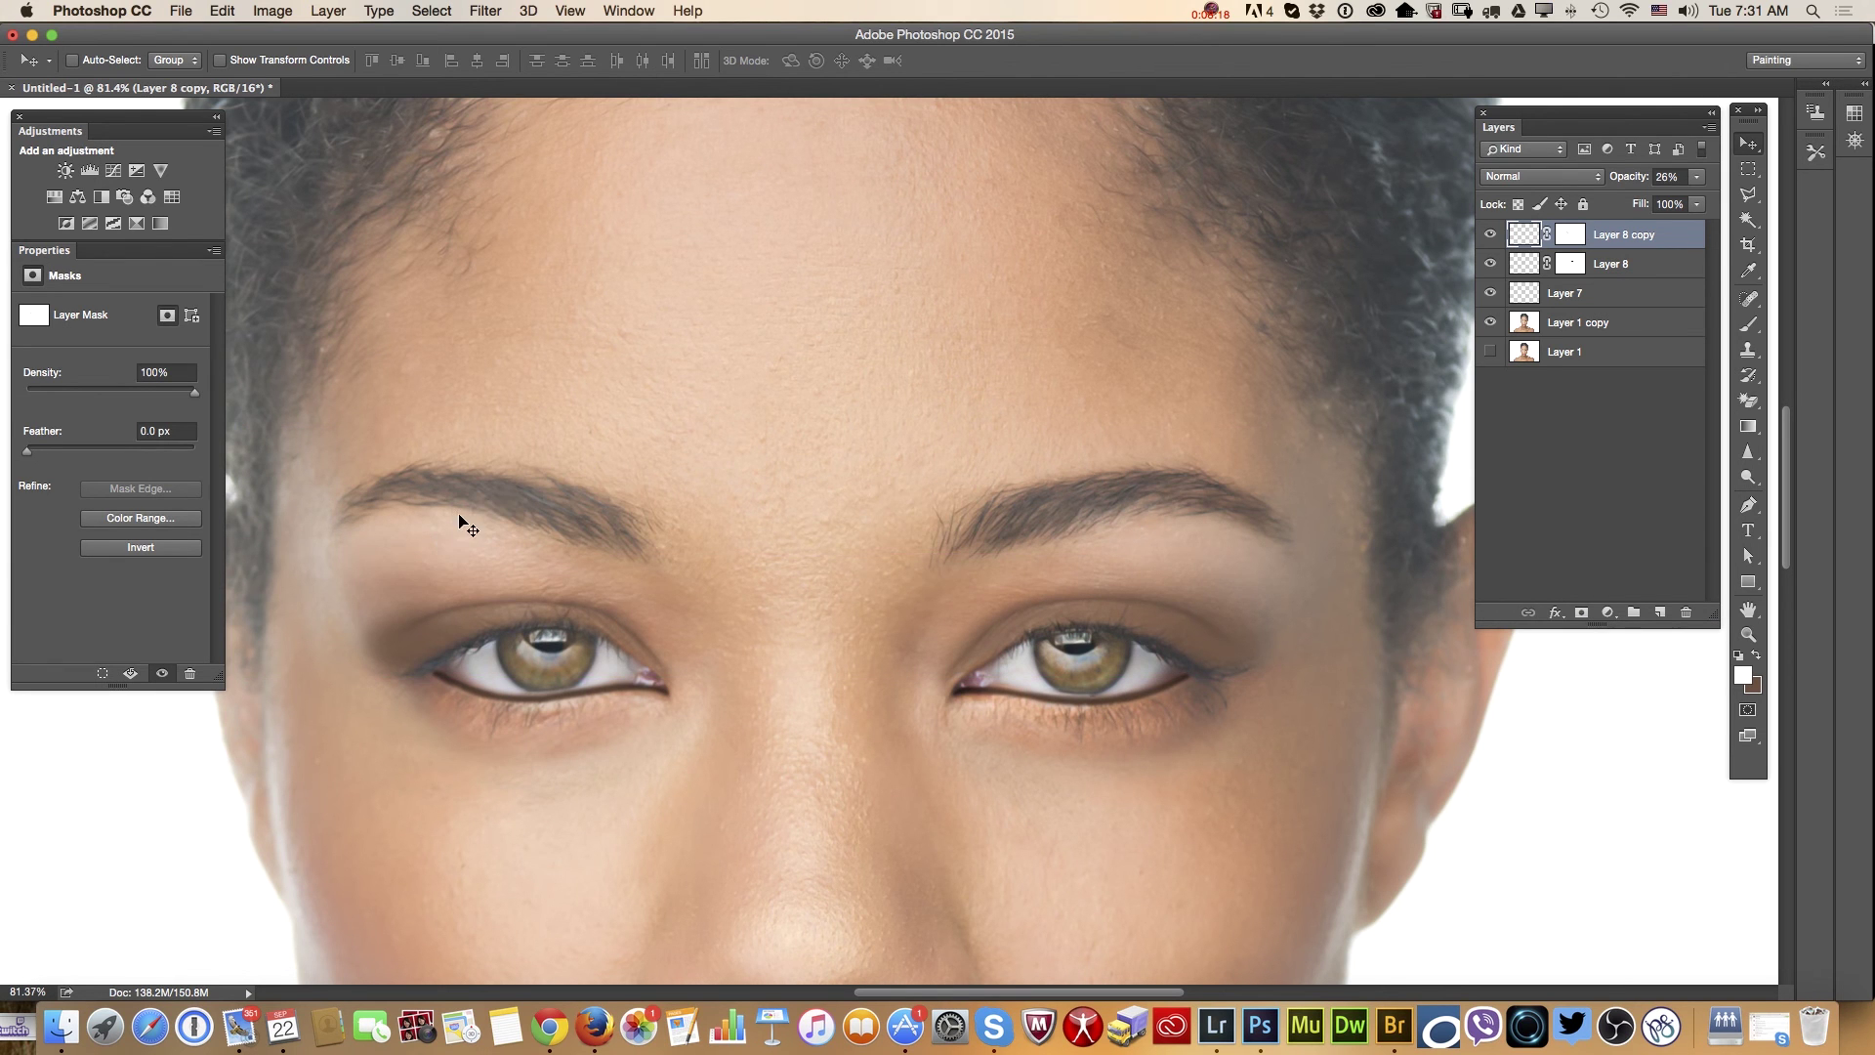
{"action": "left_click", "coordinate": [223, 9]}
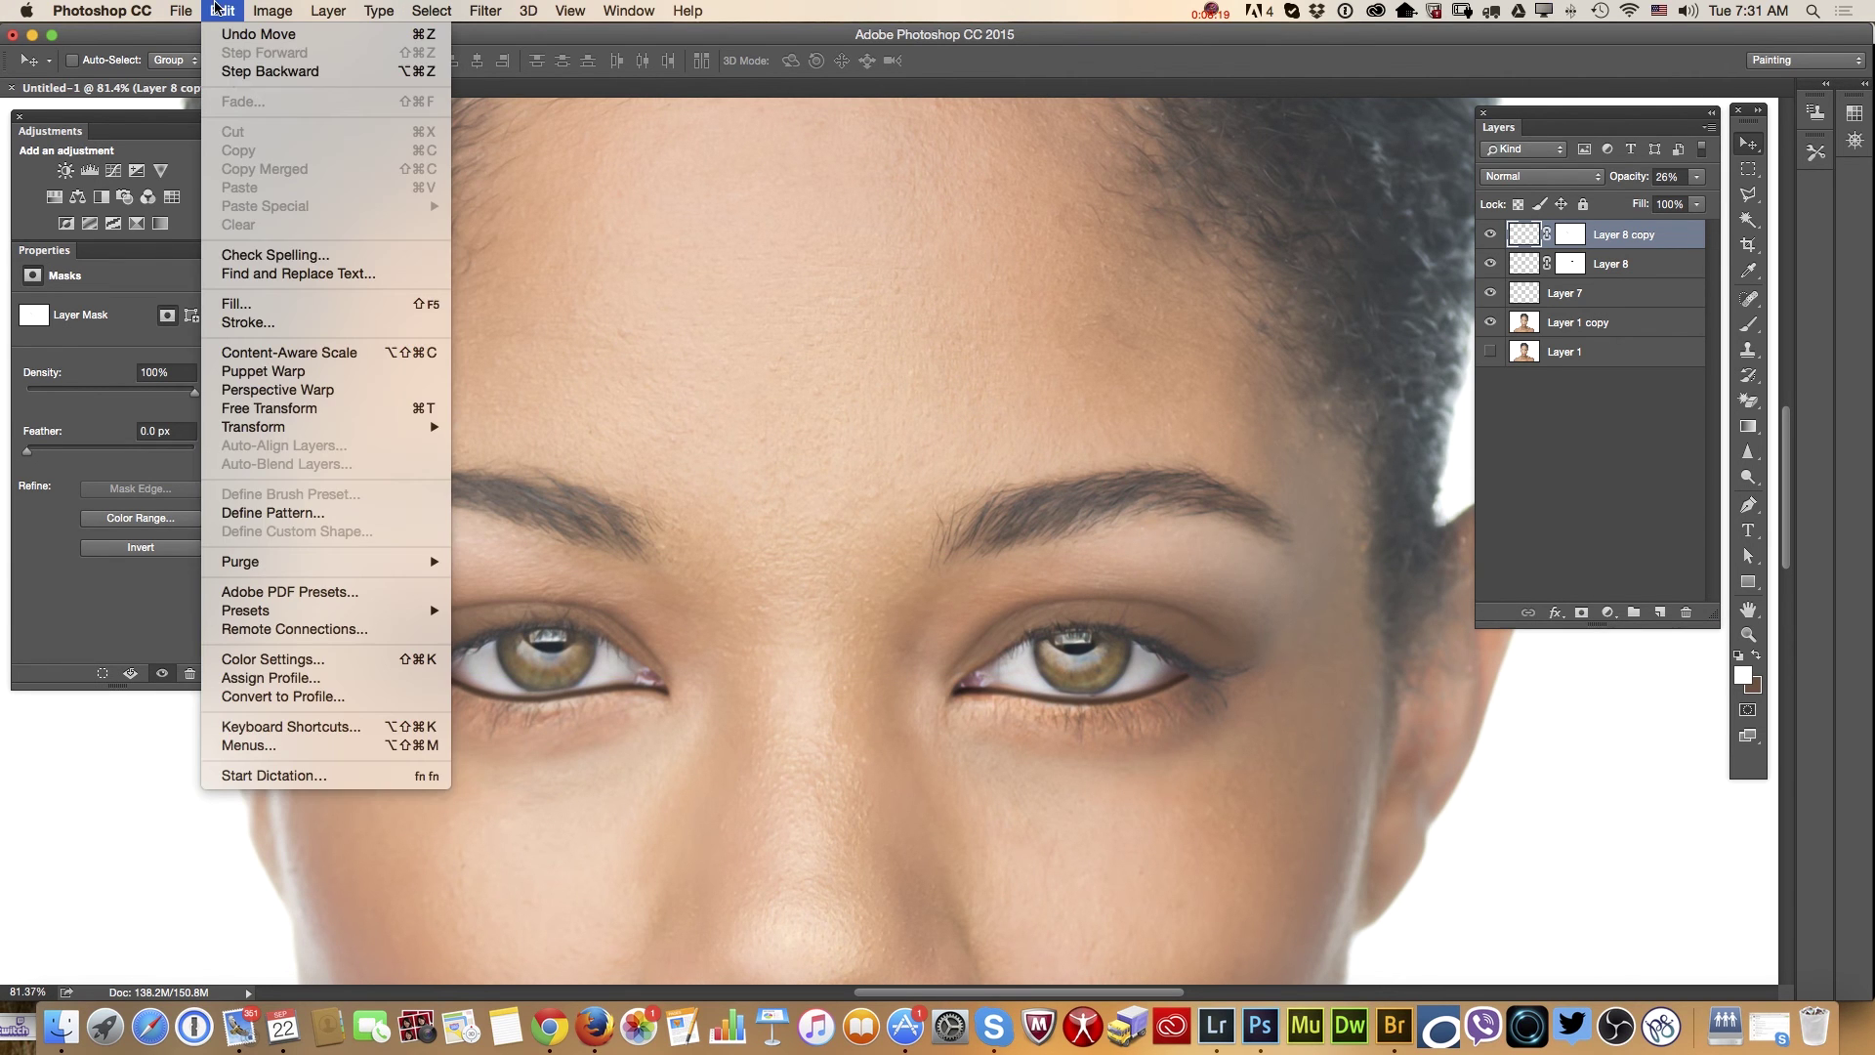
{"action": "left_click", "coordinate": [302, 417]}
{"action": "left_click_drag", "start_coordinate": [676, 397], "coordinate": [570, 432]}
{"action": "left_click_drag", "start_coordinate": [480, 533], "coordinate": [494, 528]}
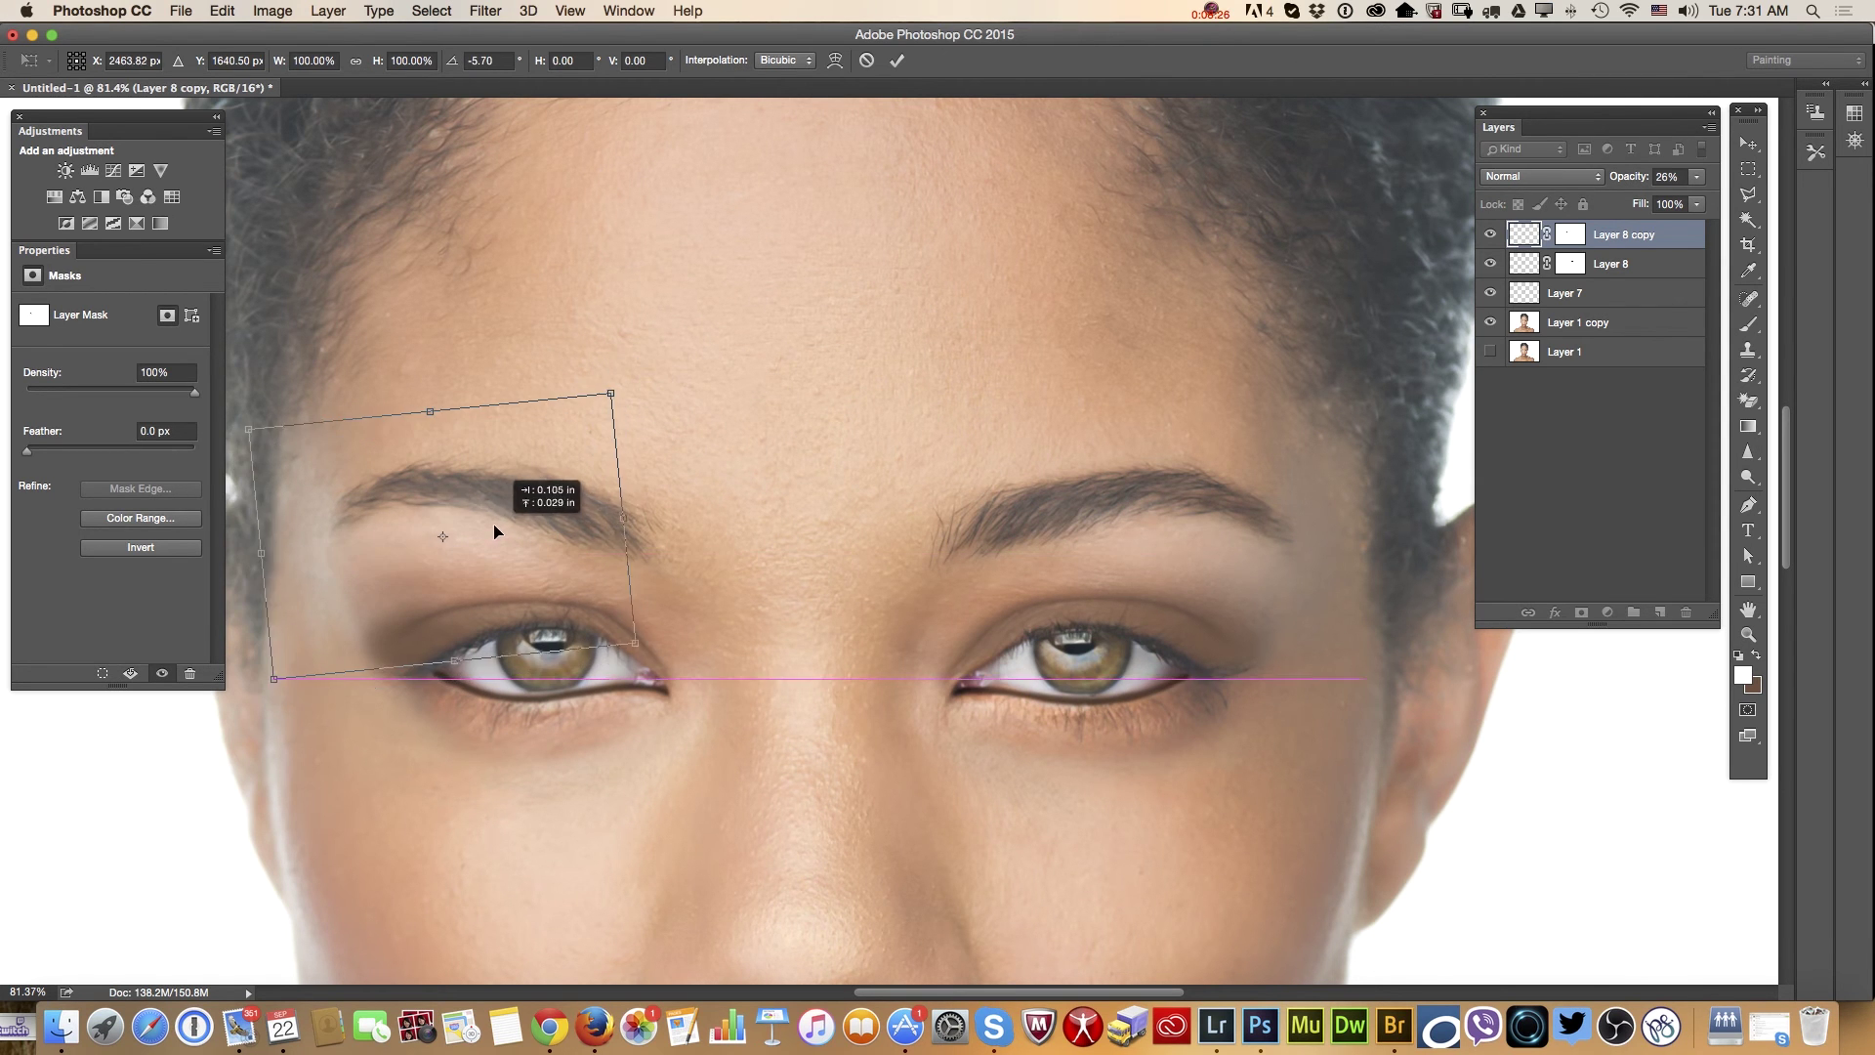
{"action": "left_click_drag", "start_coordinate": [736, 443], "coordinate": [733, 460]}
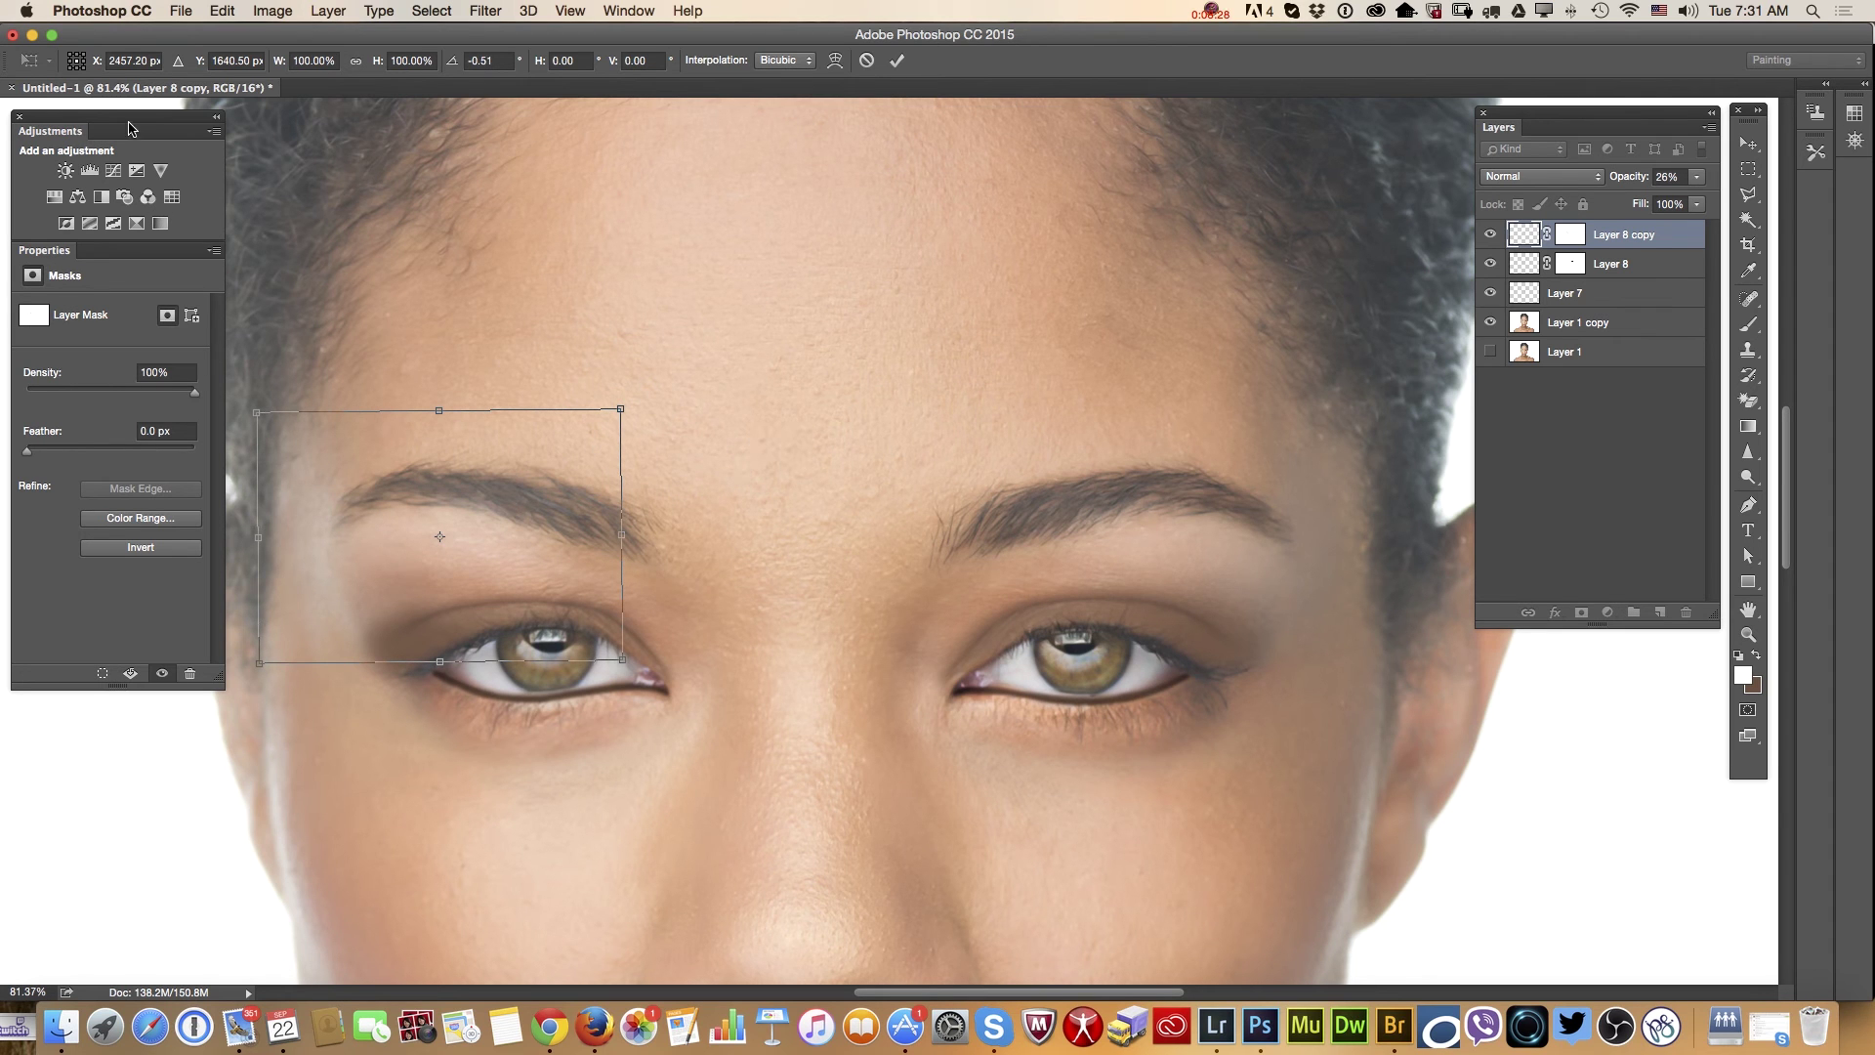
{"action": "left_click", "coordinate": [1748, 145]}
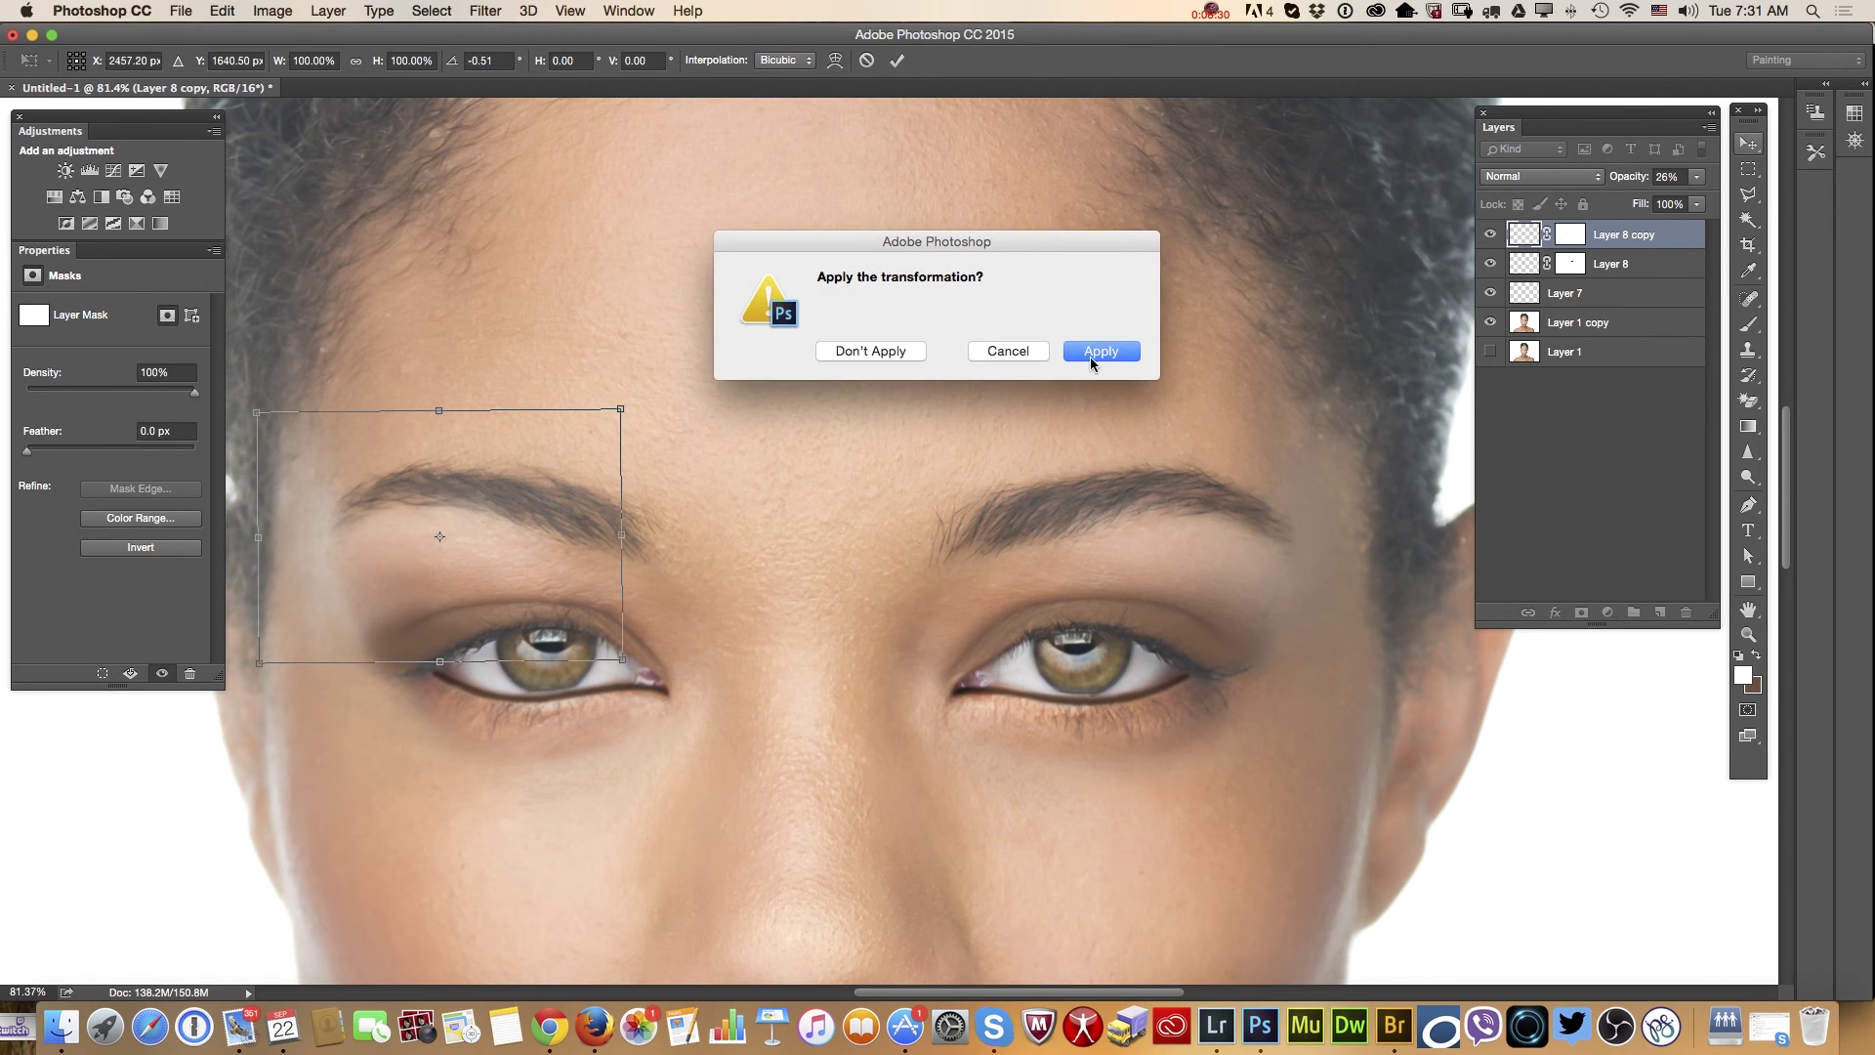
{"action": "left_click", "coordinate": [1094, 351]}
Set Layer 8 copy's opacity to 30% and paint black on its mask over the image-left eyebrow
{"action": "left_click", "coordinate": [1698, 177]}
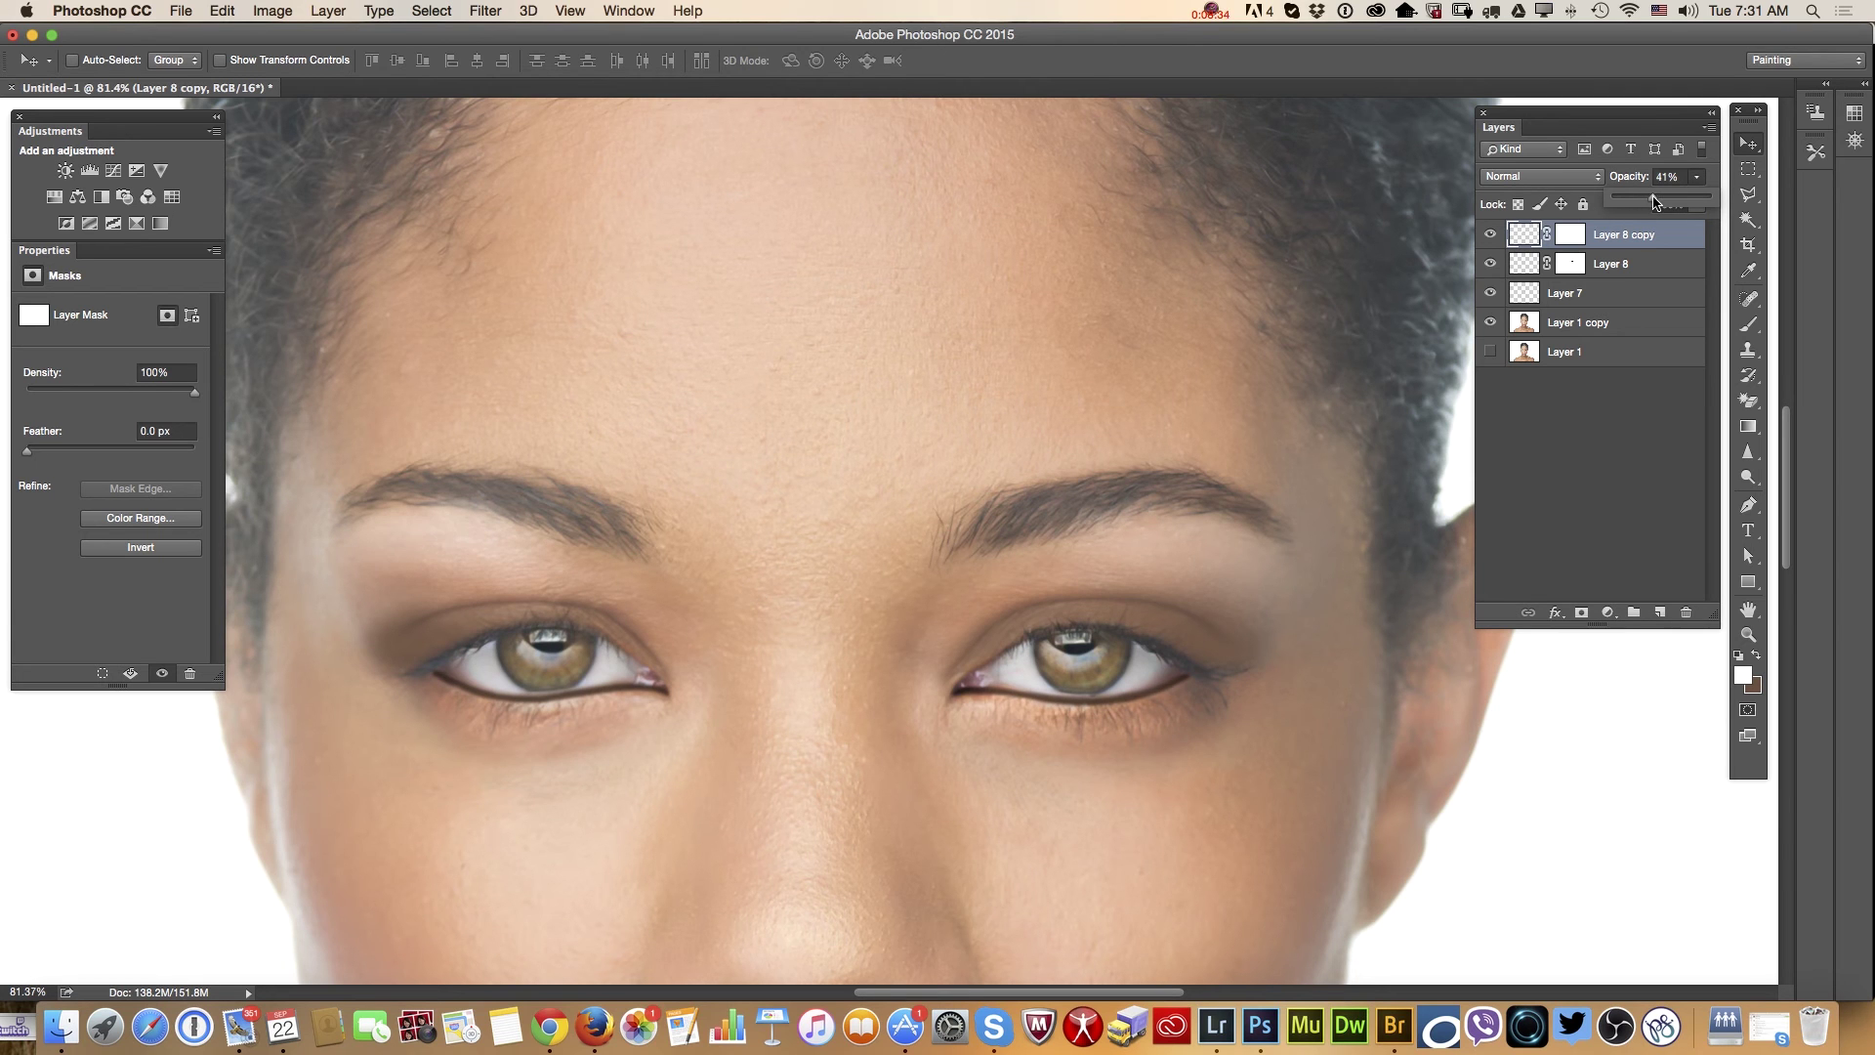
{"action": "left_click", "coordinate": [1570, 234]}
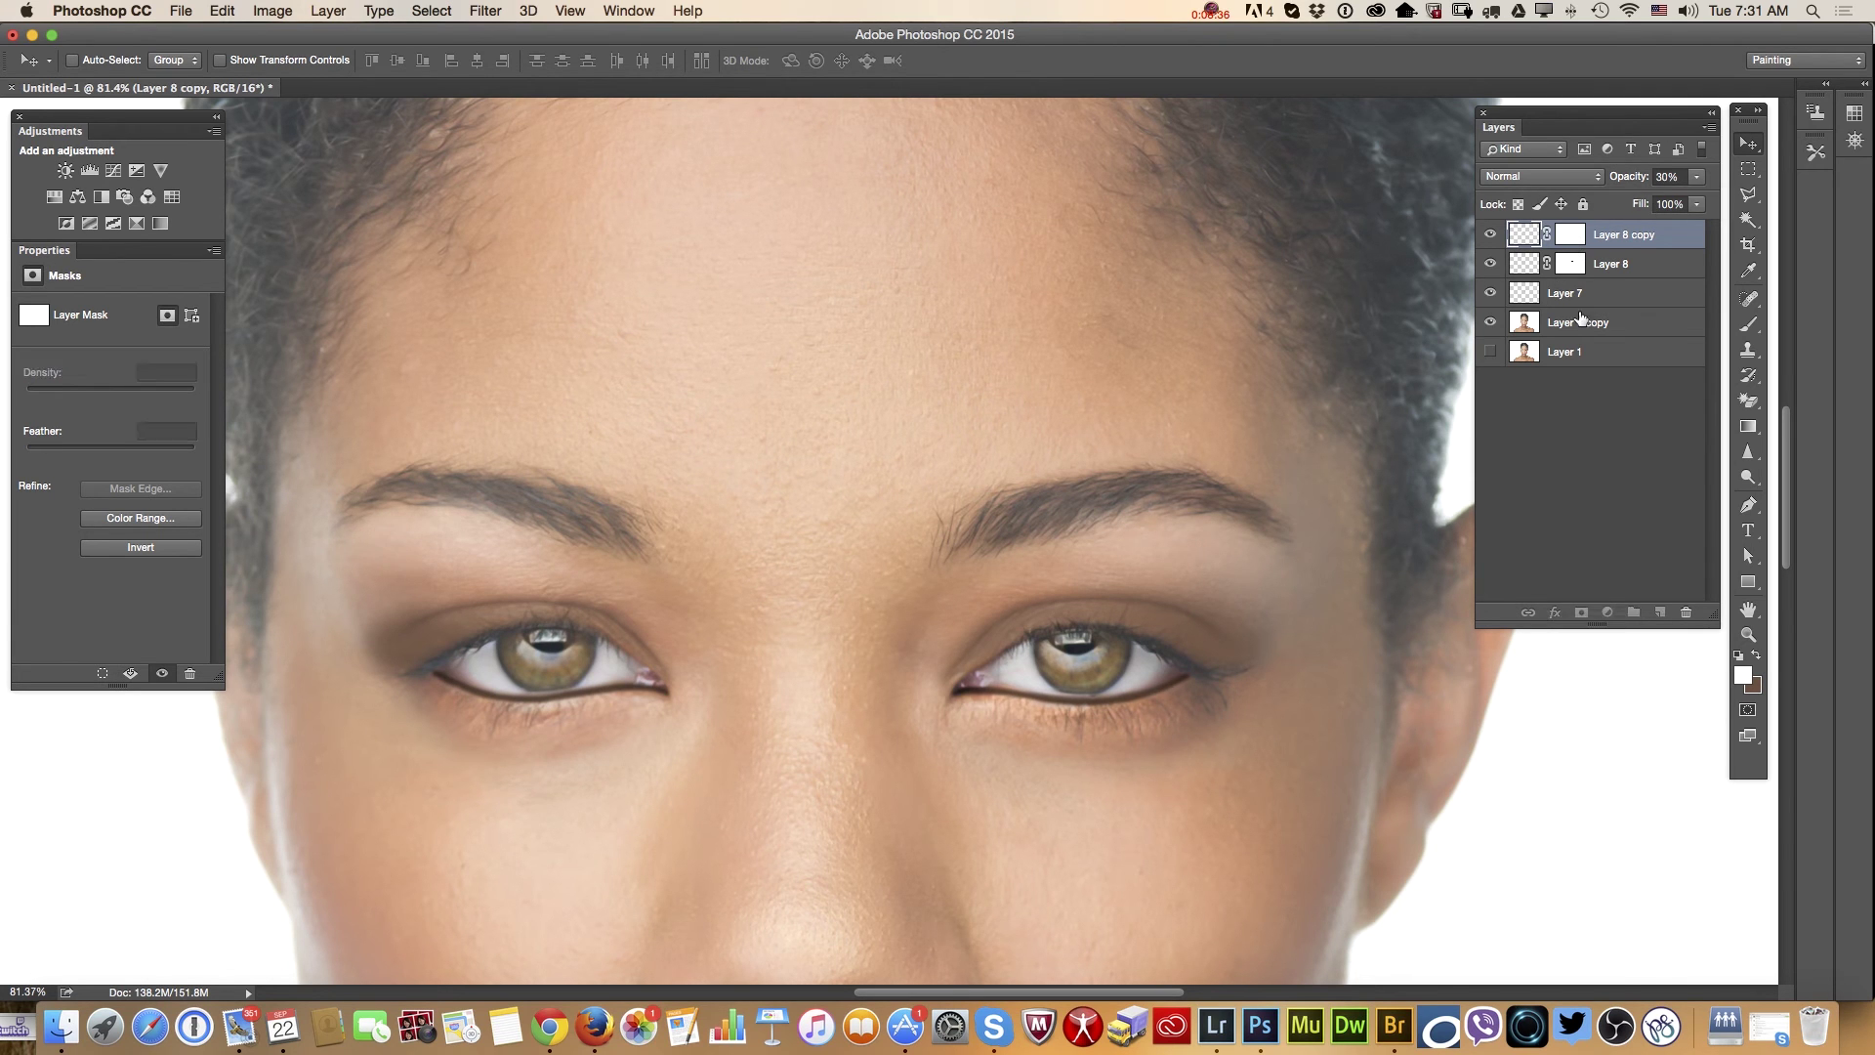
{"action": "key", "text": "b"}
{"action": "key", "text": "x"}
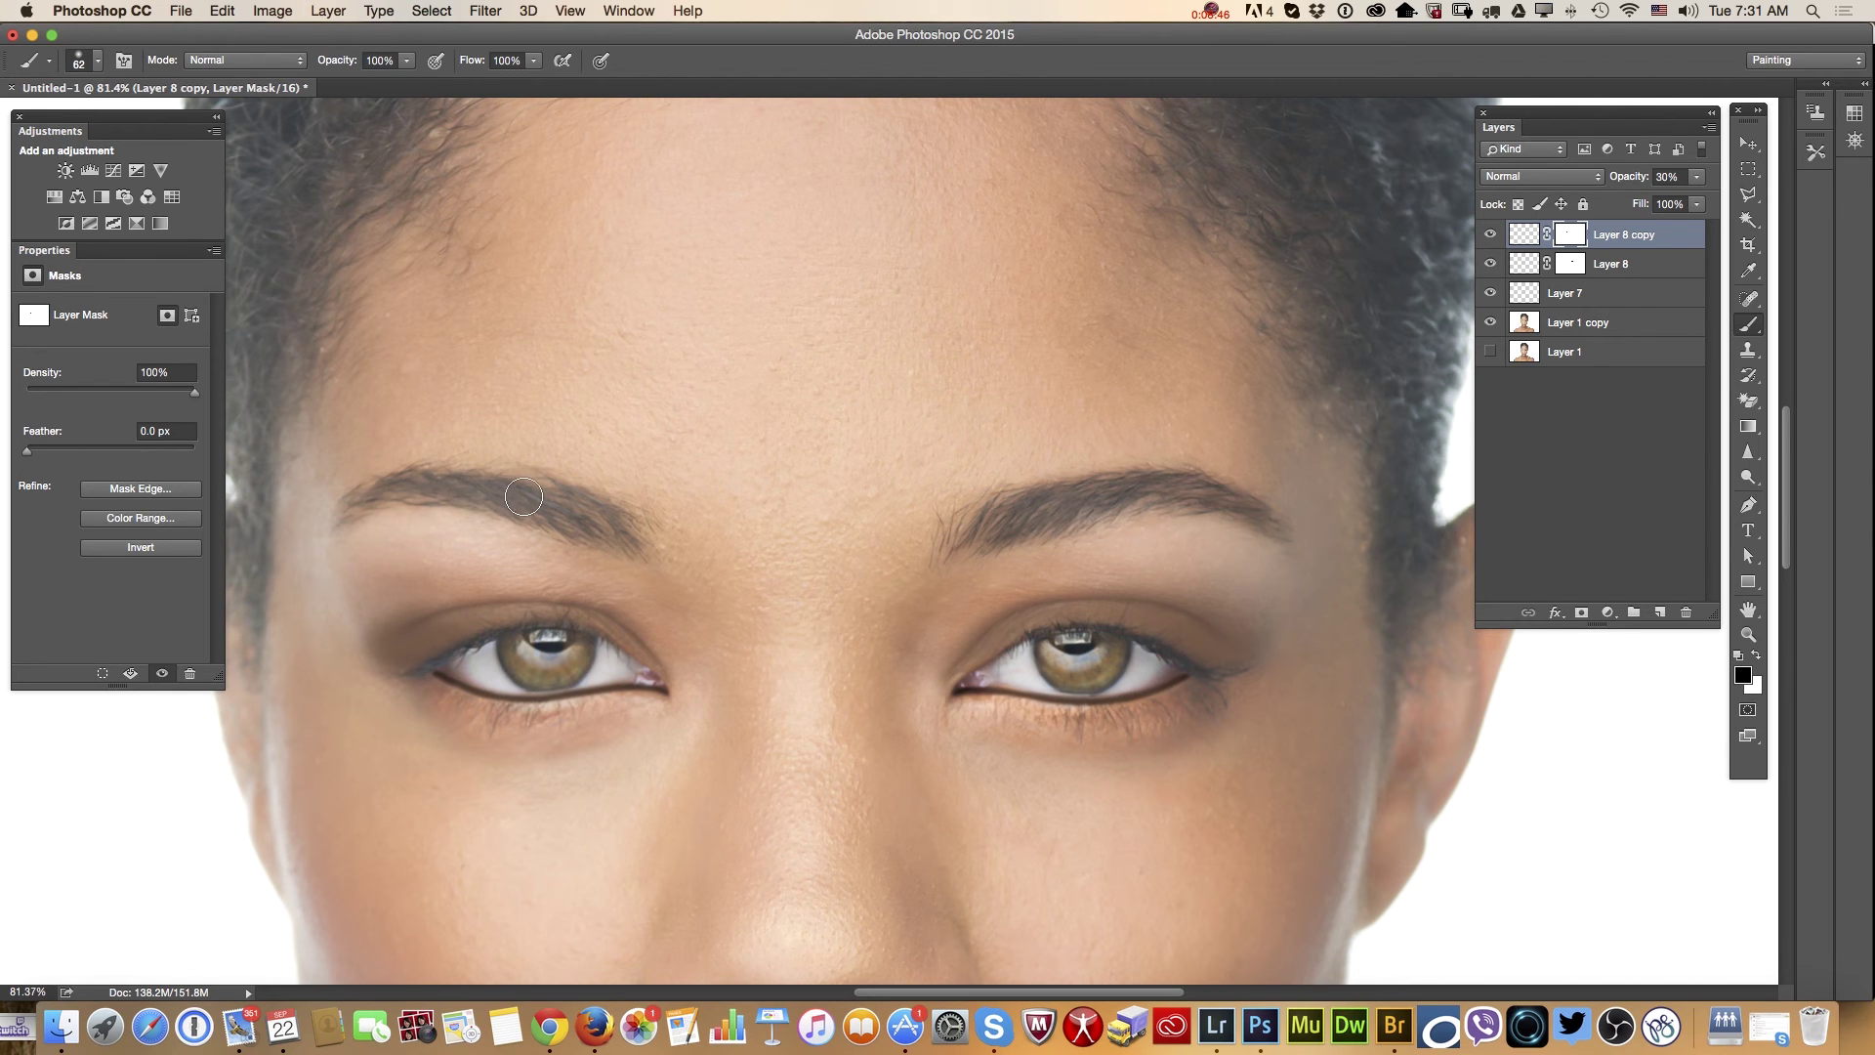
Merge the makeup layers above Layer 1 copy into one, keeping the portrait separate, and compare the face with and without the makeup
{"action": "left_click", "coordinate": [1490, 322]}
{"action": "left_click", "coordinate": [1710, 128]}
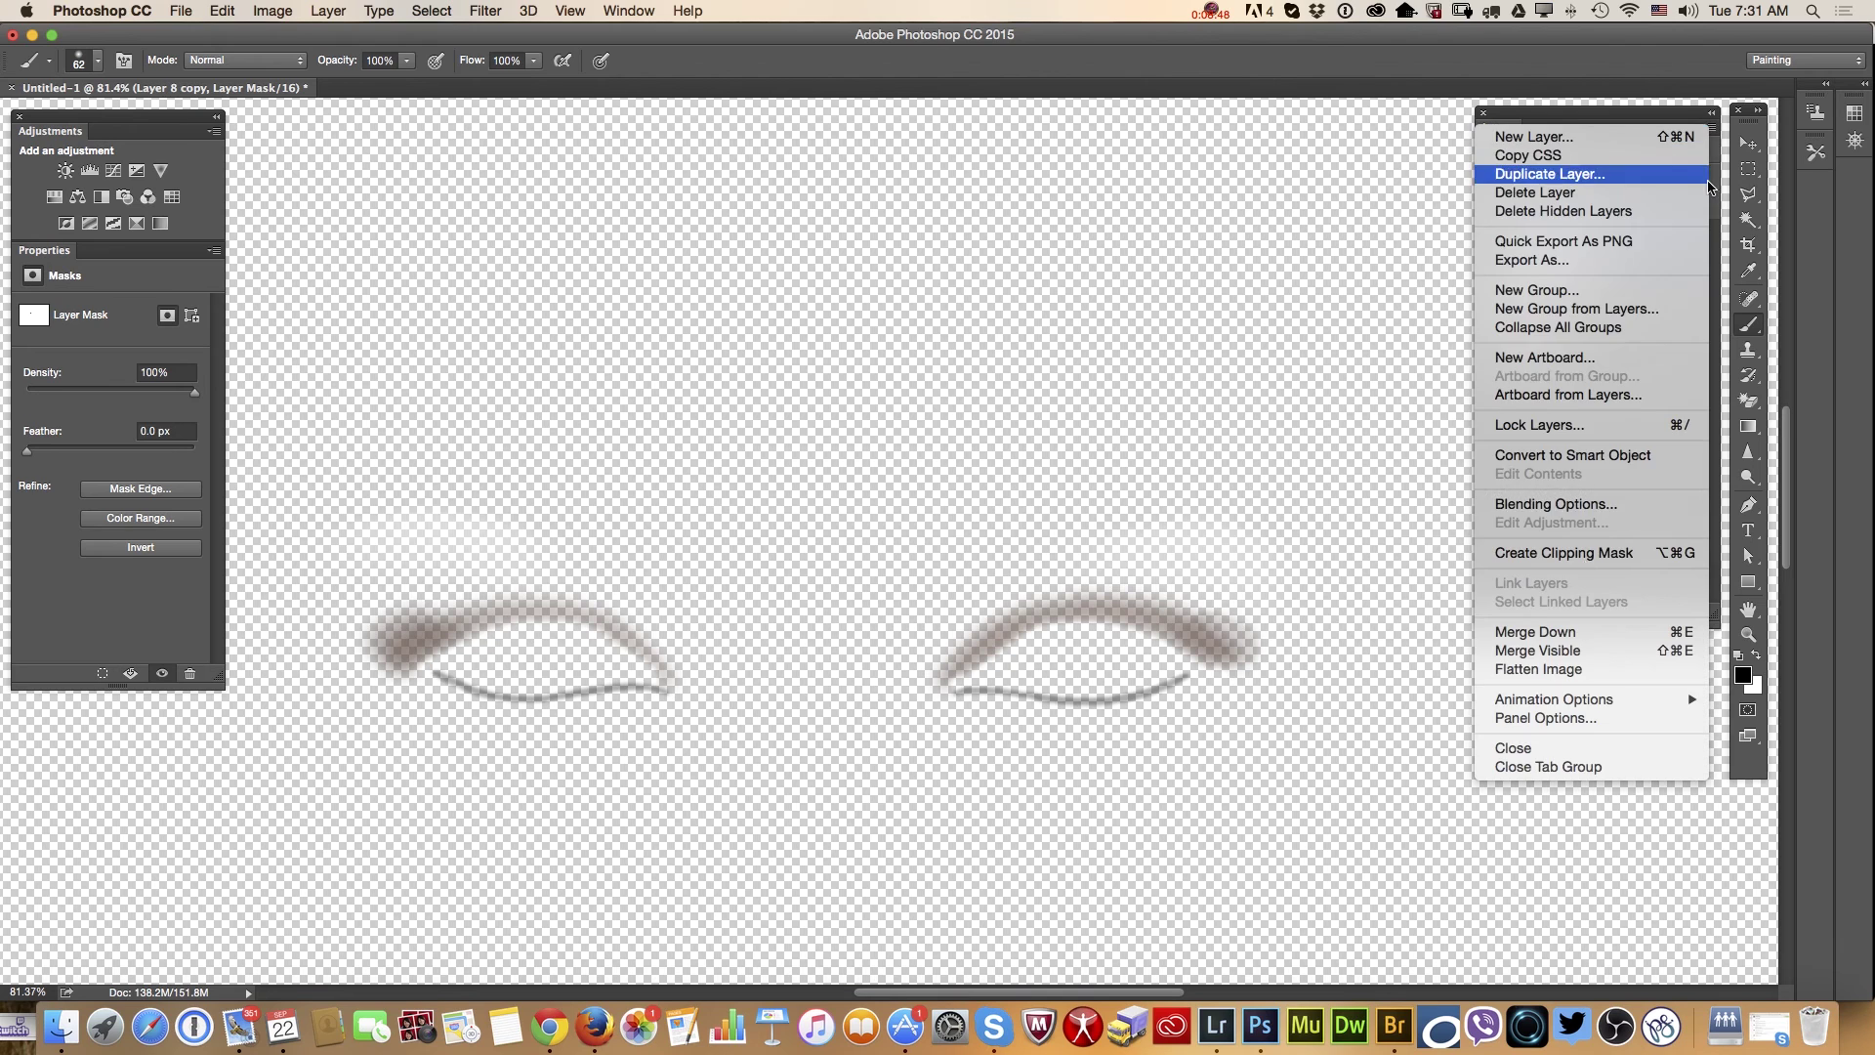
{"action": "left_click", "coordinate": [1571, 651]}
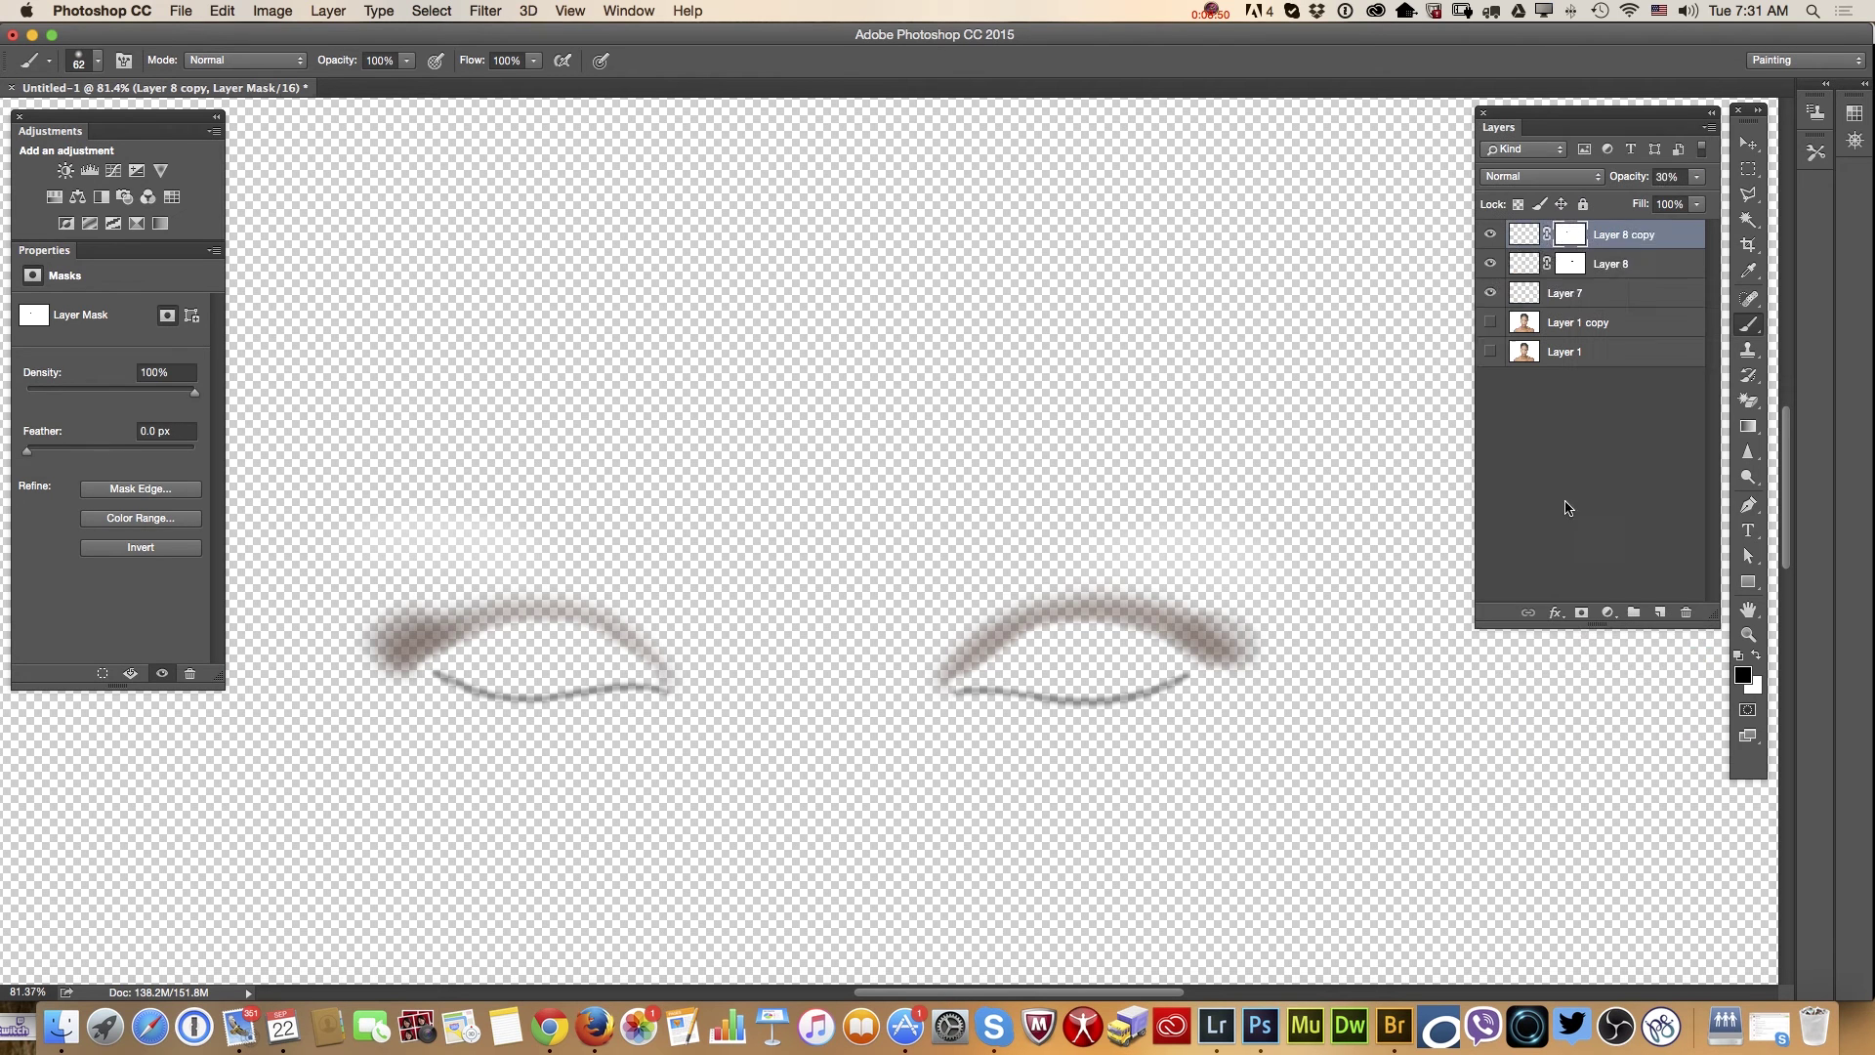
{"action": "left_click", "coordinate": [1491, 263]}
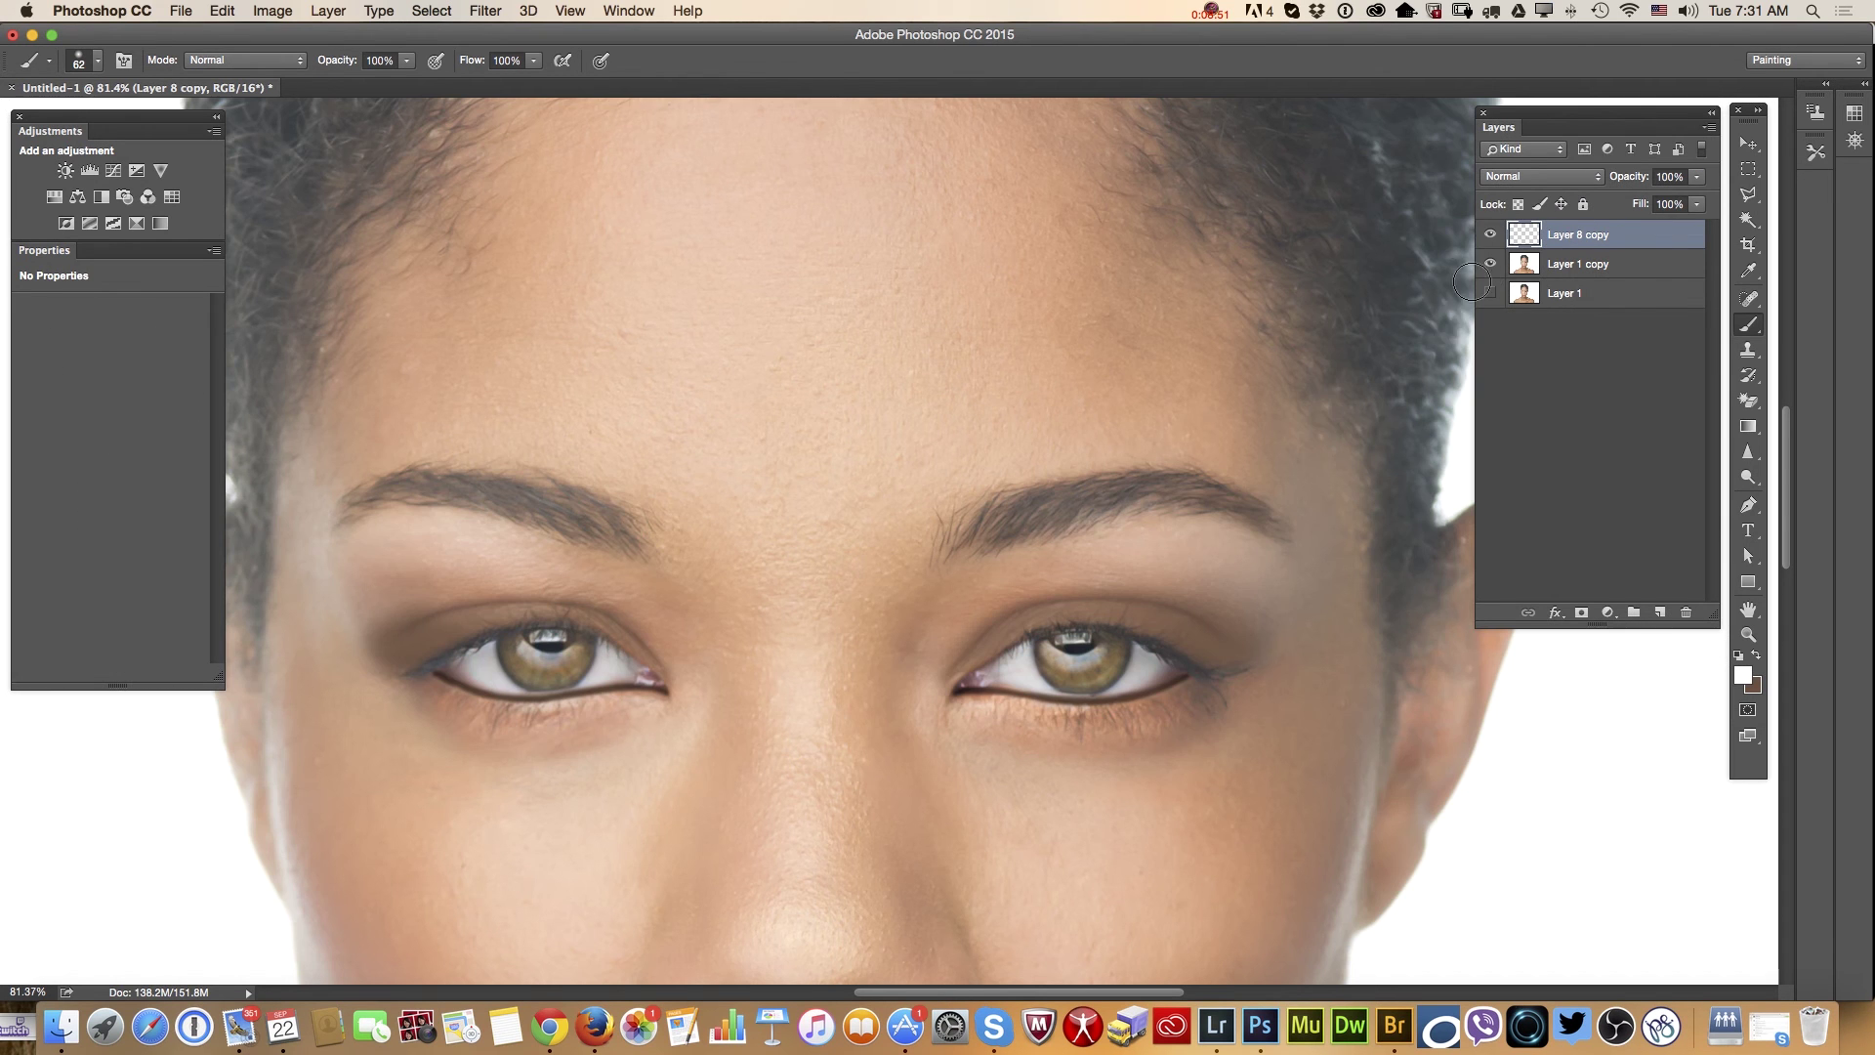
{"action": "left_click", "coordinate": [1490, 235]}
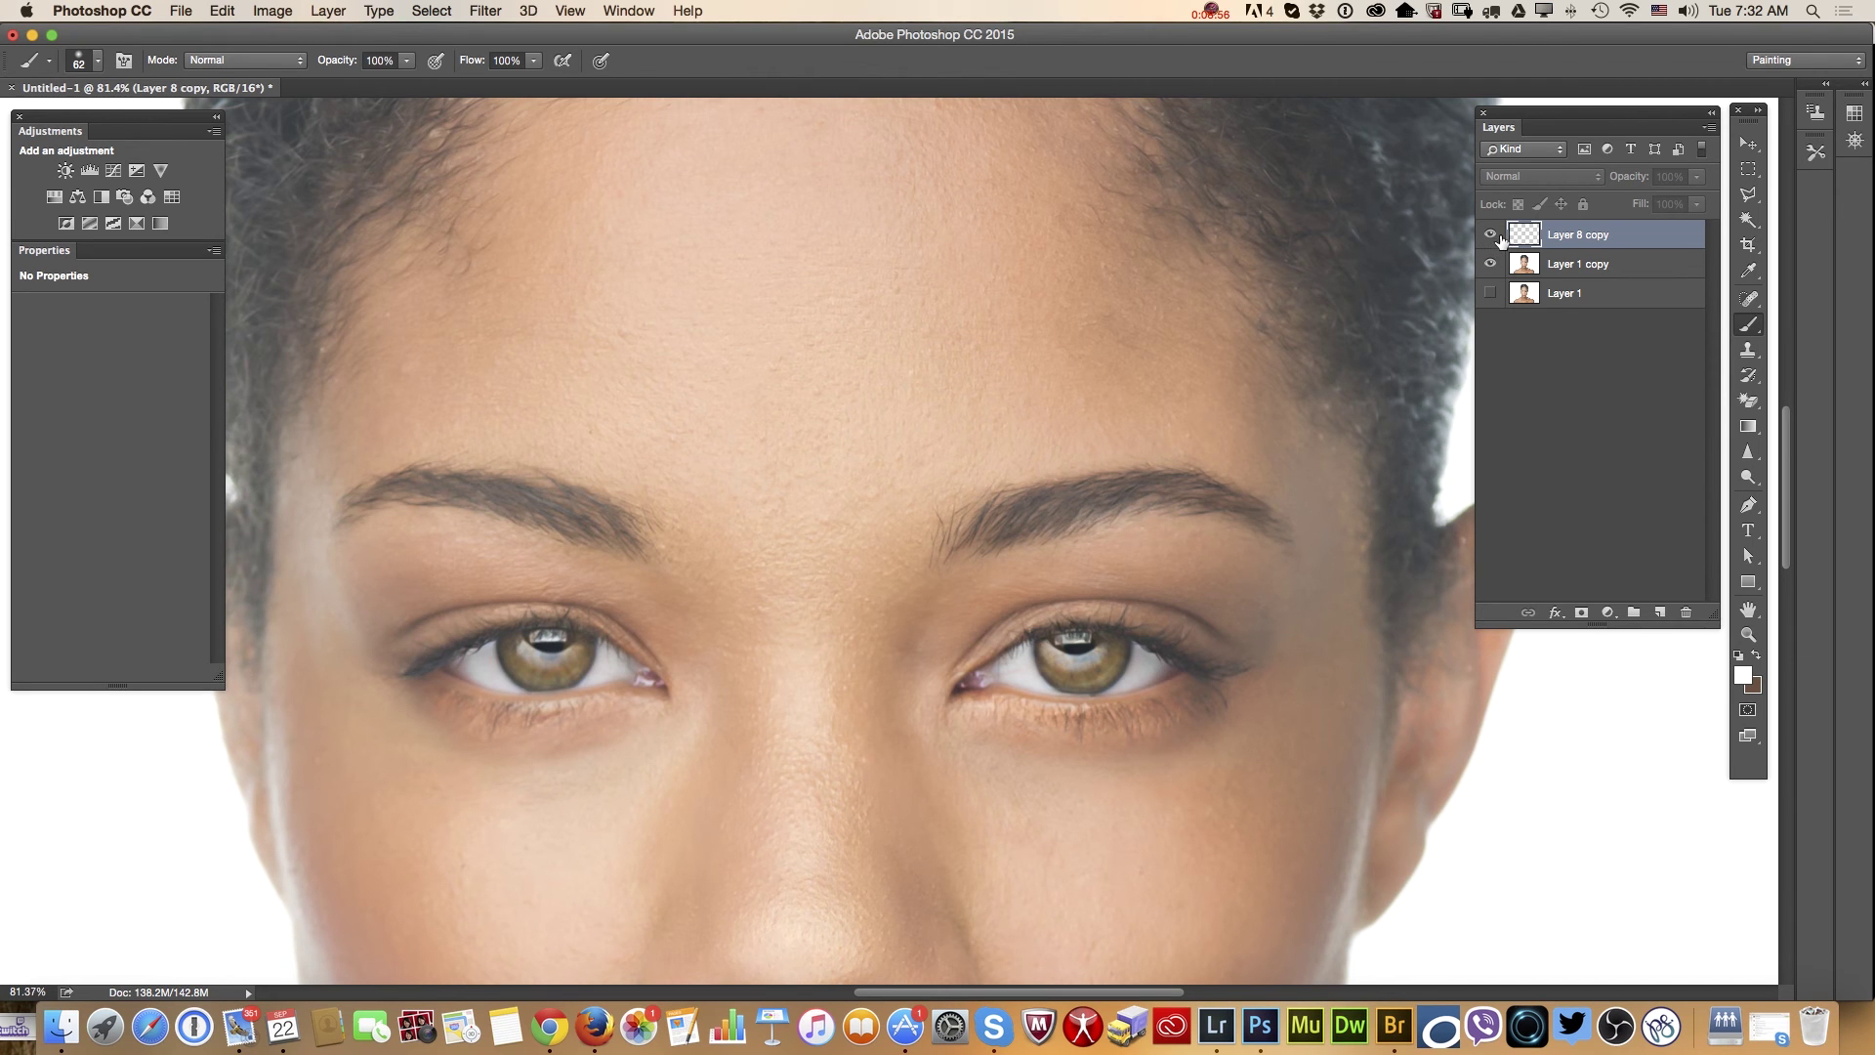
{"action": "left_click", "coordinate": [1491, 234]}
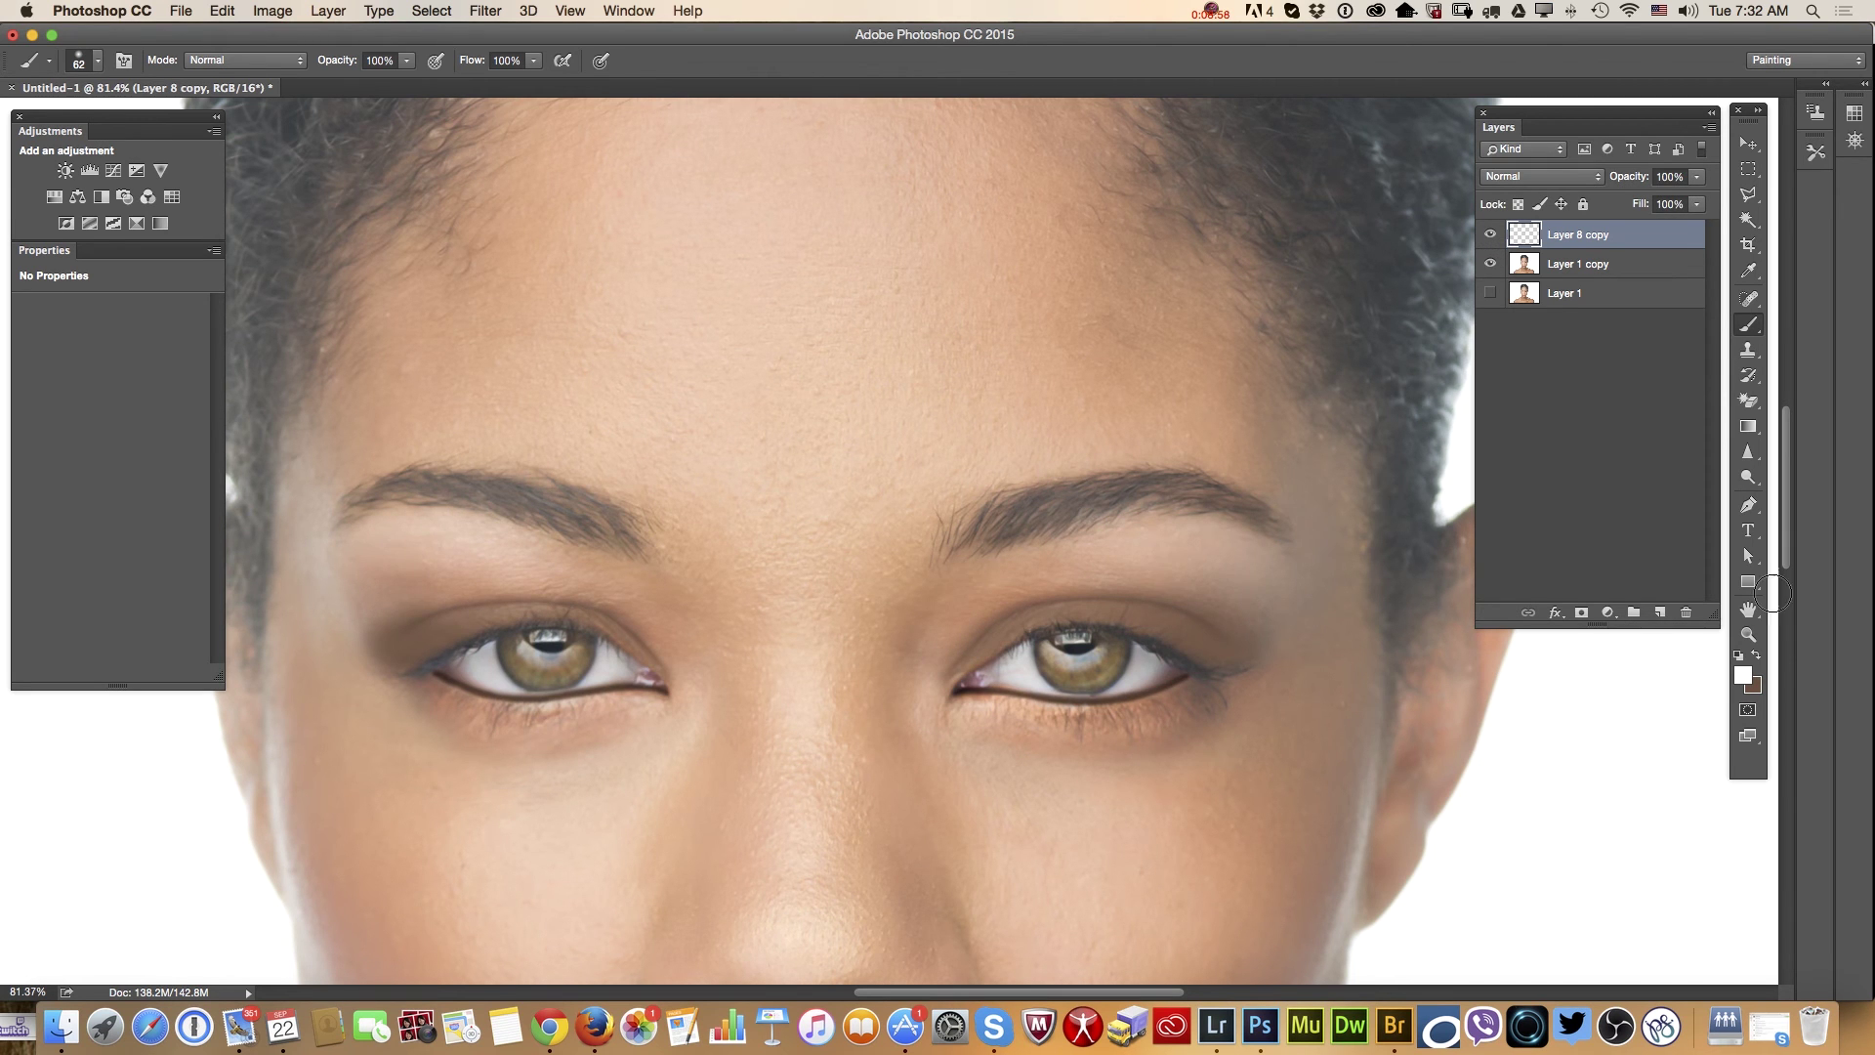
Sample the pink from the lower lip and darken the foreground color to 8d5a56
{"action": "left_click", "coordinate": [1749, 634]}
{"action": "left_click_drag", "start_coordinate": [990, 830], "coordinate": [1105, 697]}
{"action": "left_click_drag", "start_coordinate": [1792, 601], "coordinate": [1791, 543]}
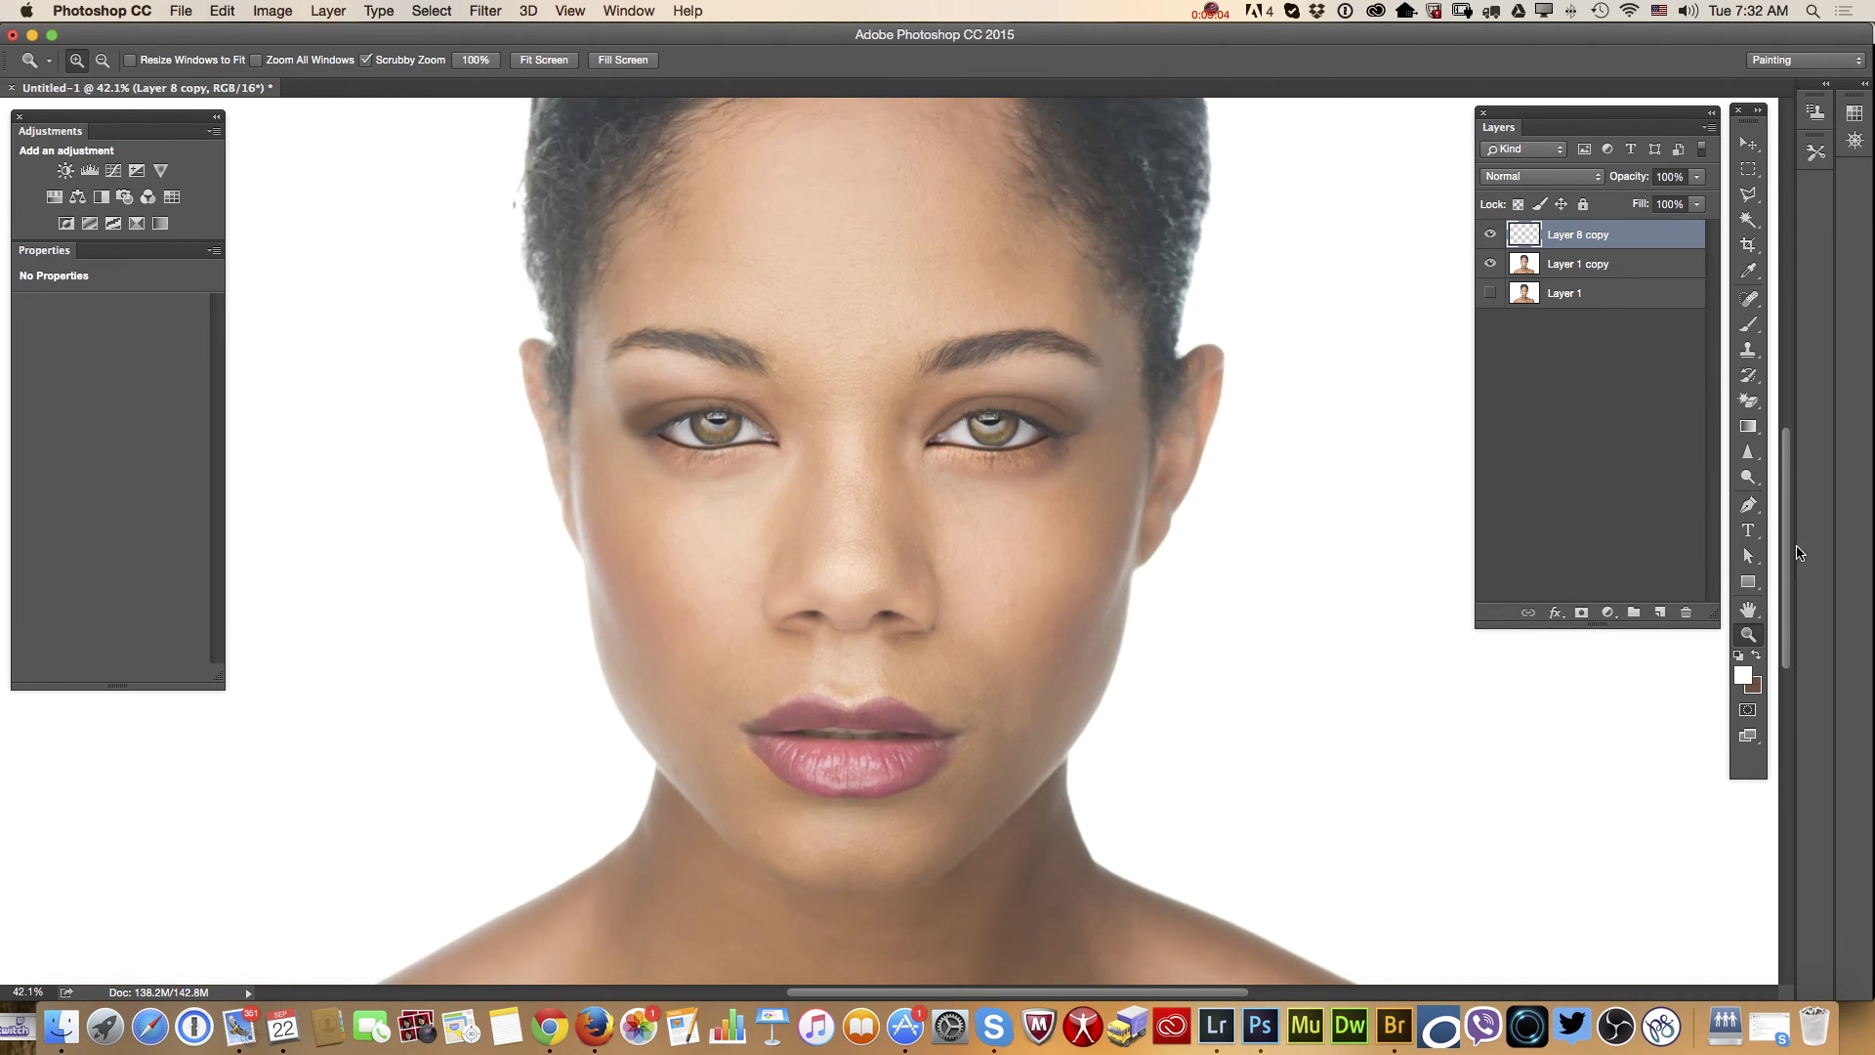
{"action": "left_click_drag", "start_coordinate": [909, 787], "coordinate": [1006, 786]}
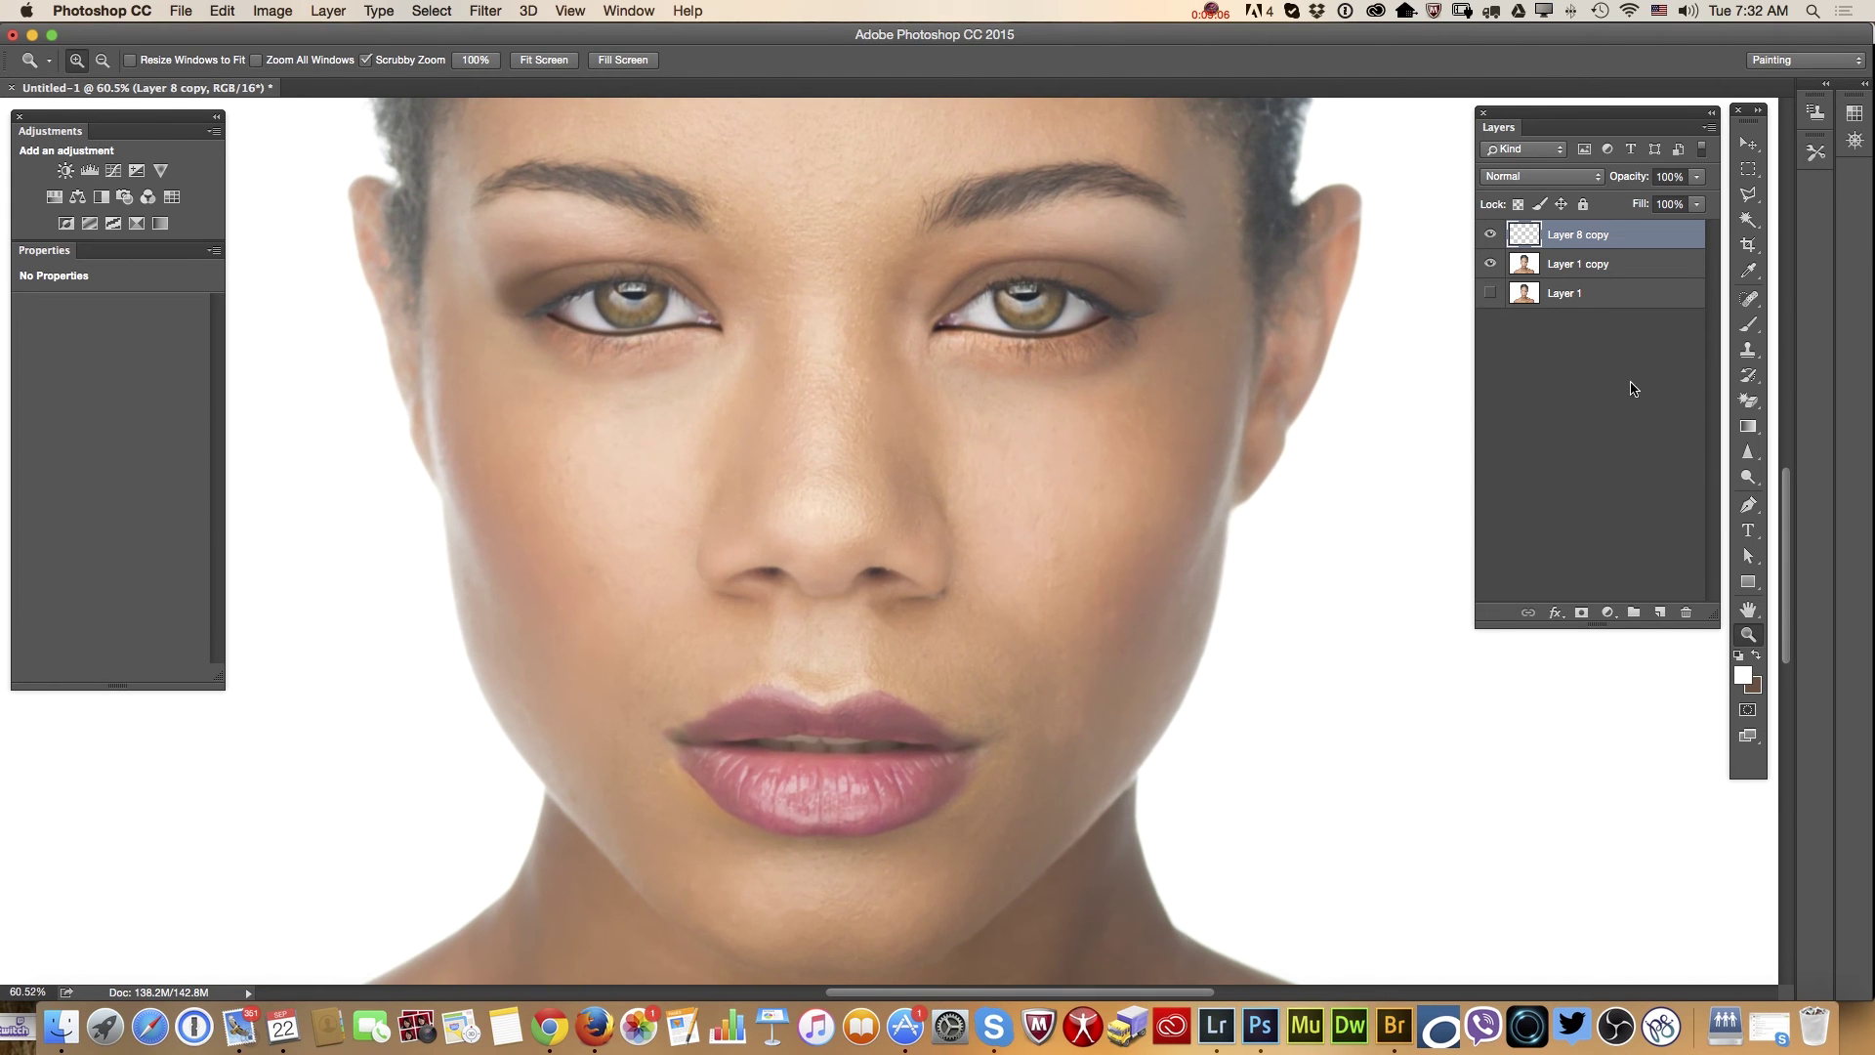
{"action": "left_click", "coordinate": [1748, 271]}
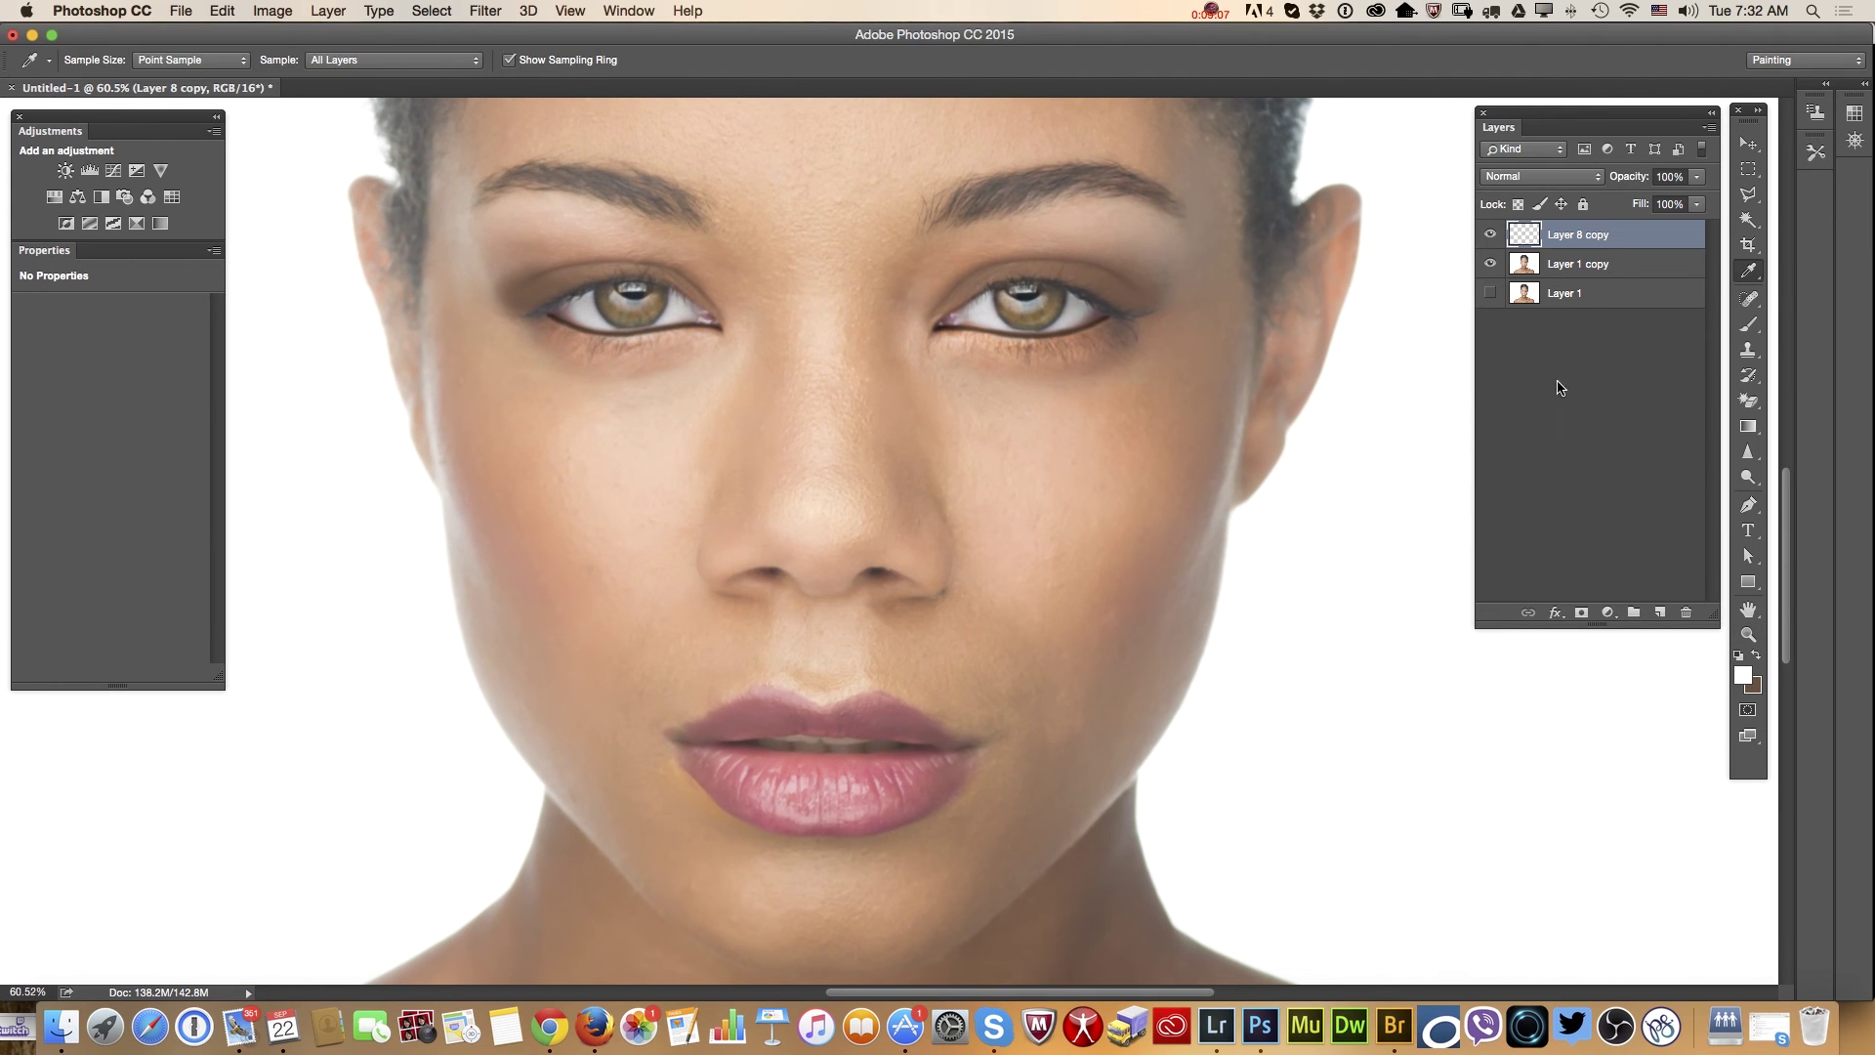
{"action": "left_click", "coordinate": [776, 769]}
{"action": "left_click", "coordinate": [1744, 679]}
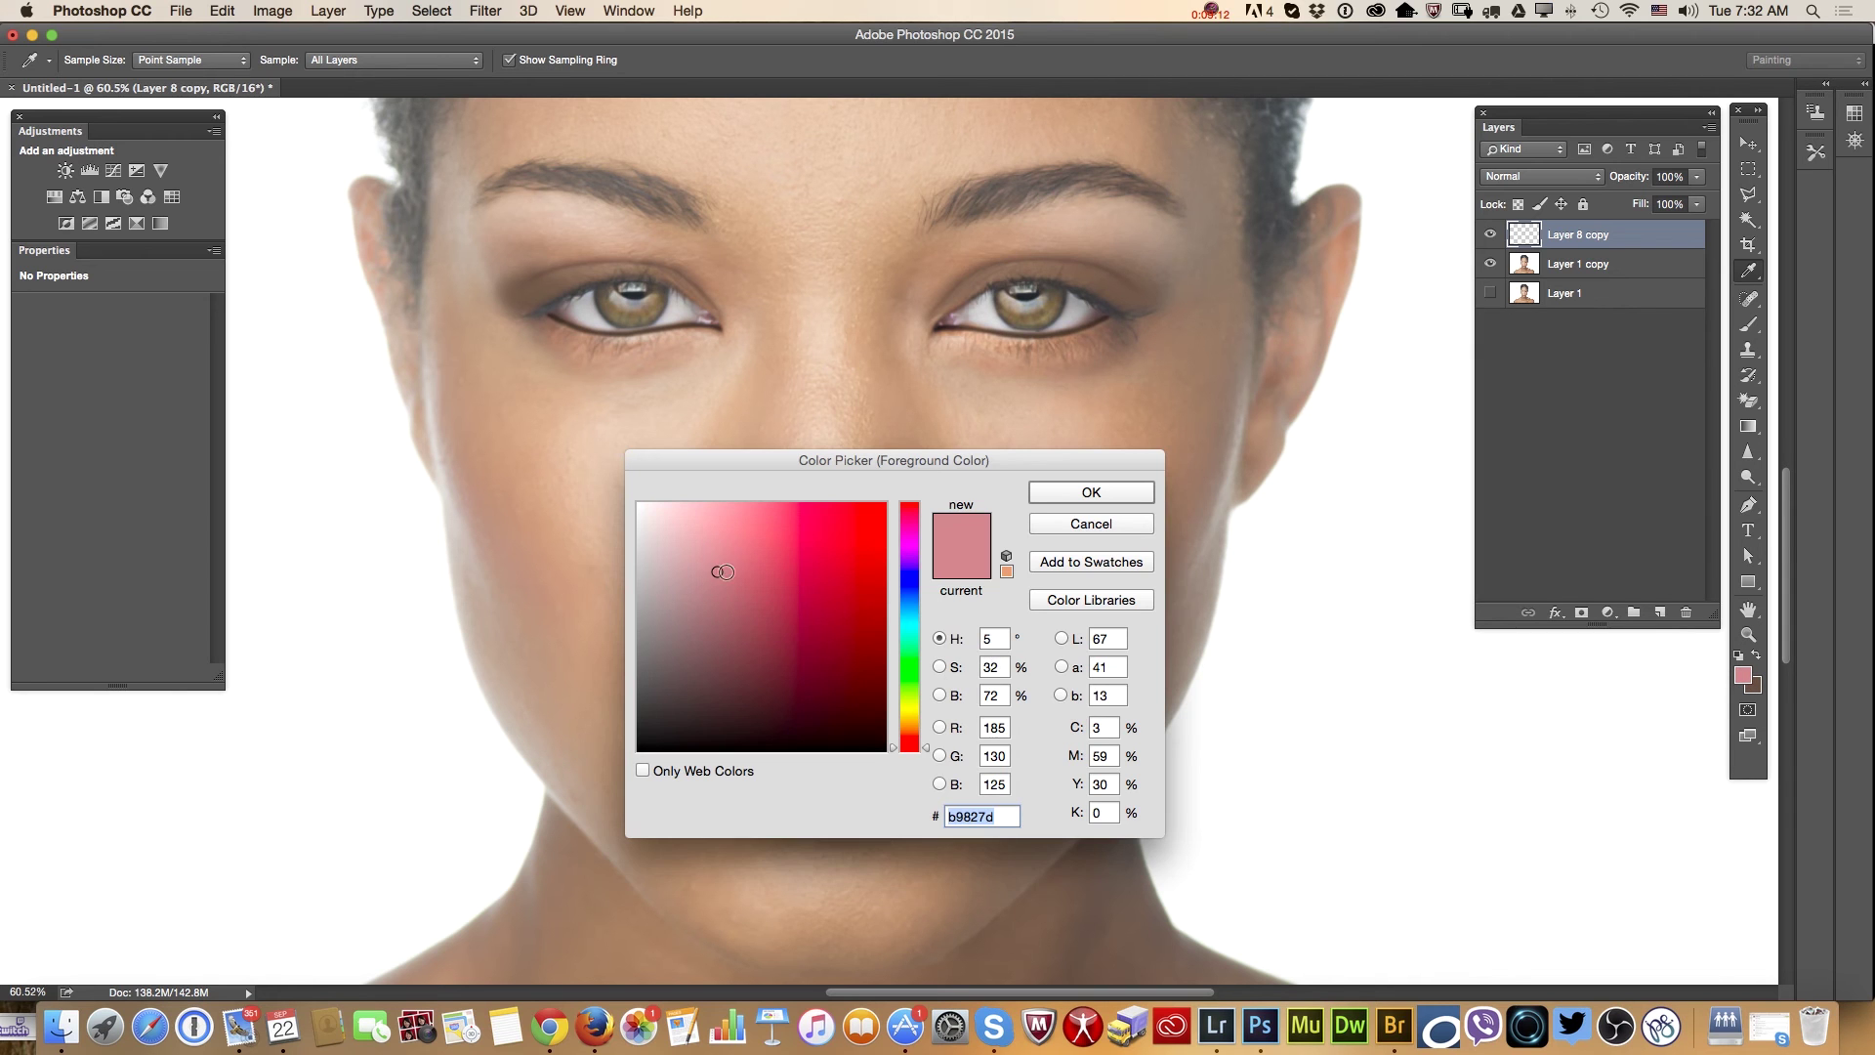
{"action": "left_click_drag", "start_coordinate": [728, 559], "coordinate": [736, 613]}
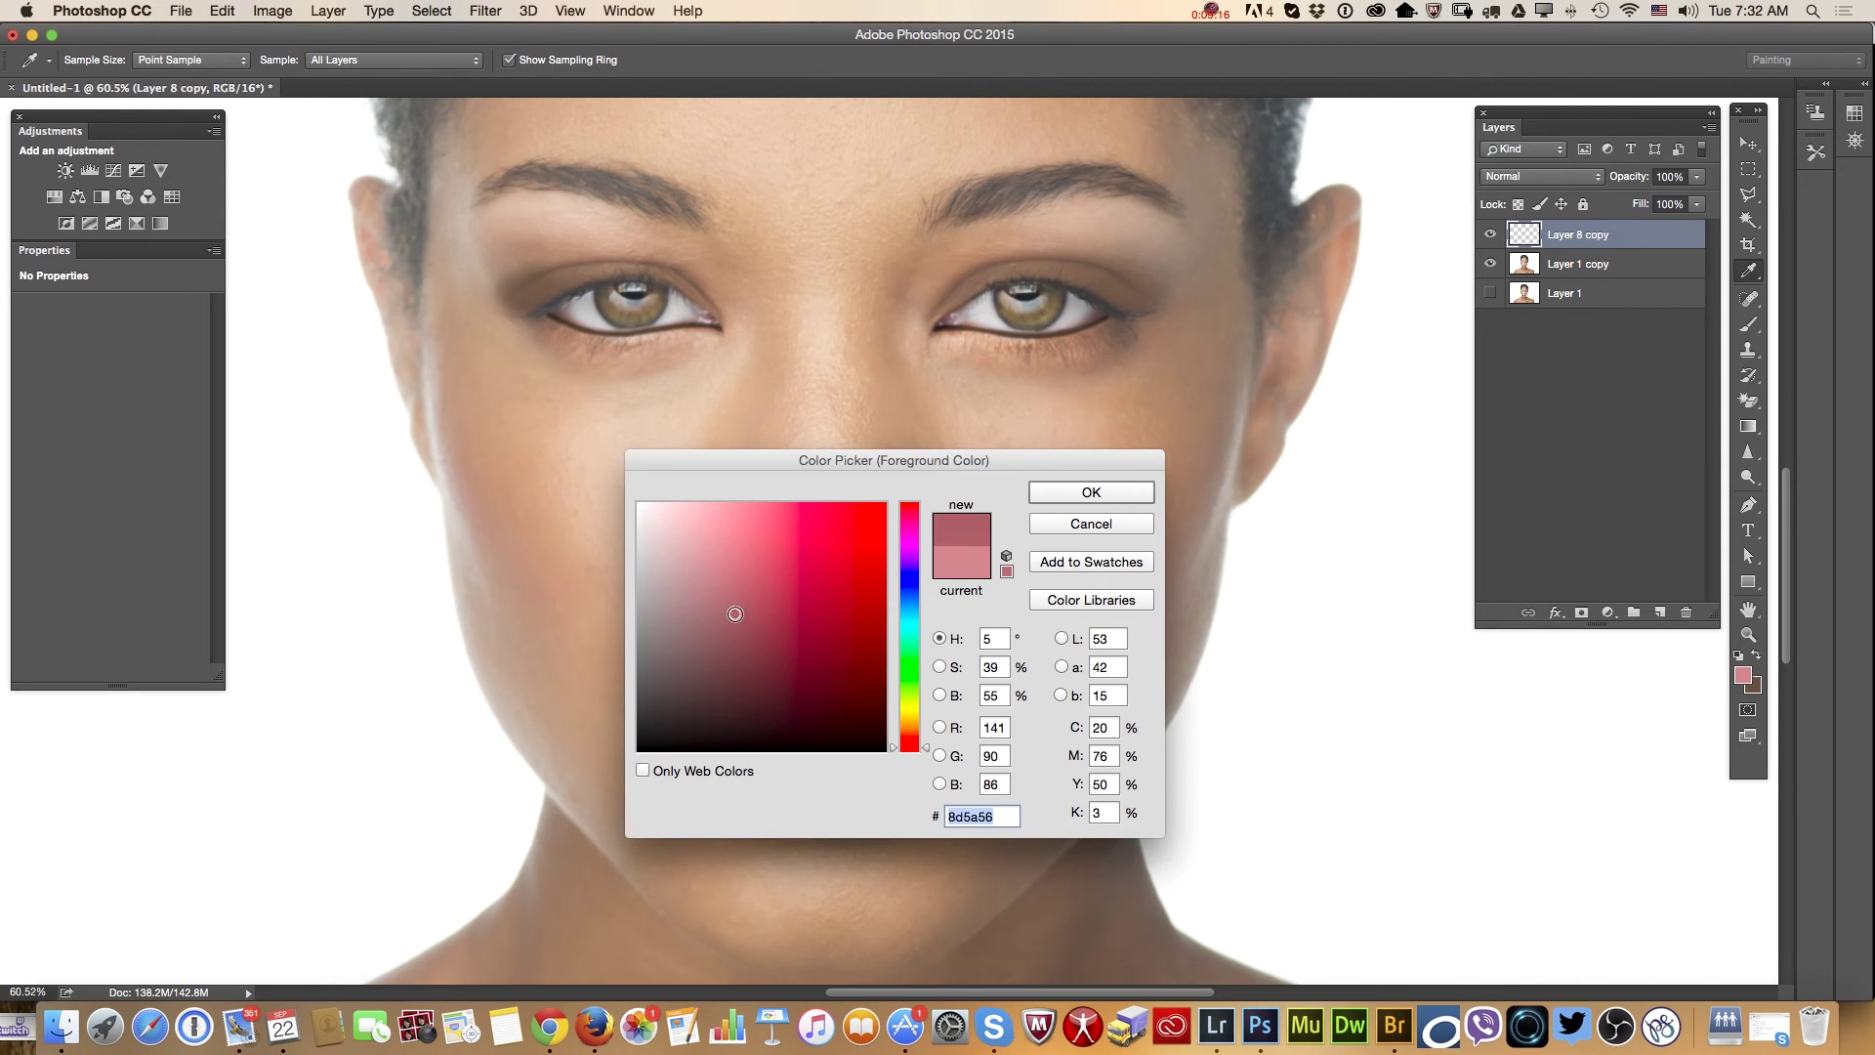
{"action": "left_click", "coordinate": [1063, 495]}
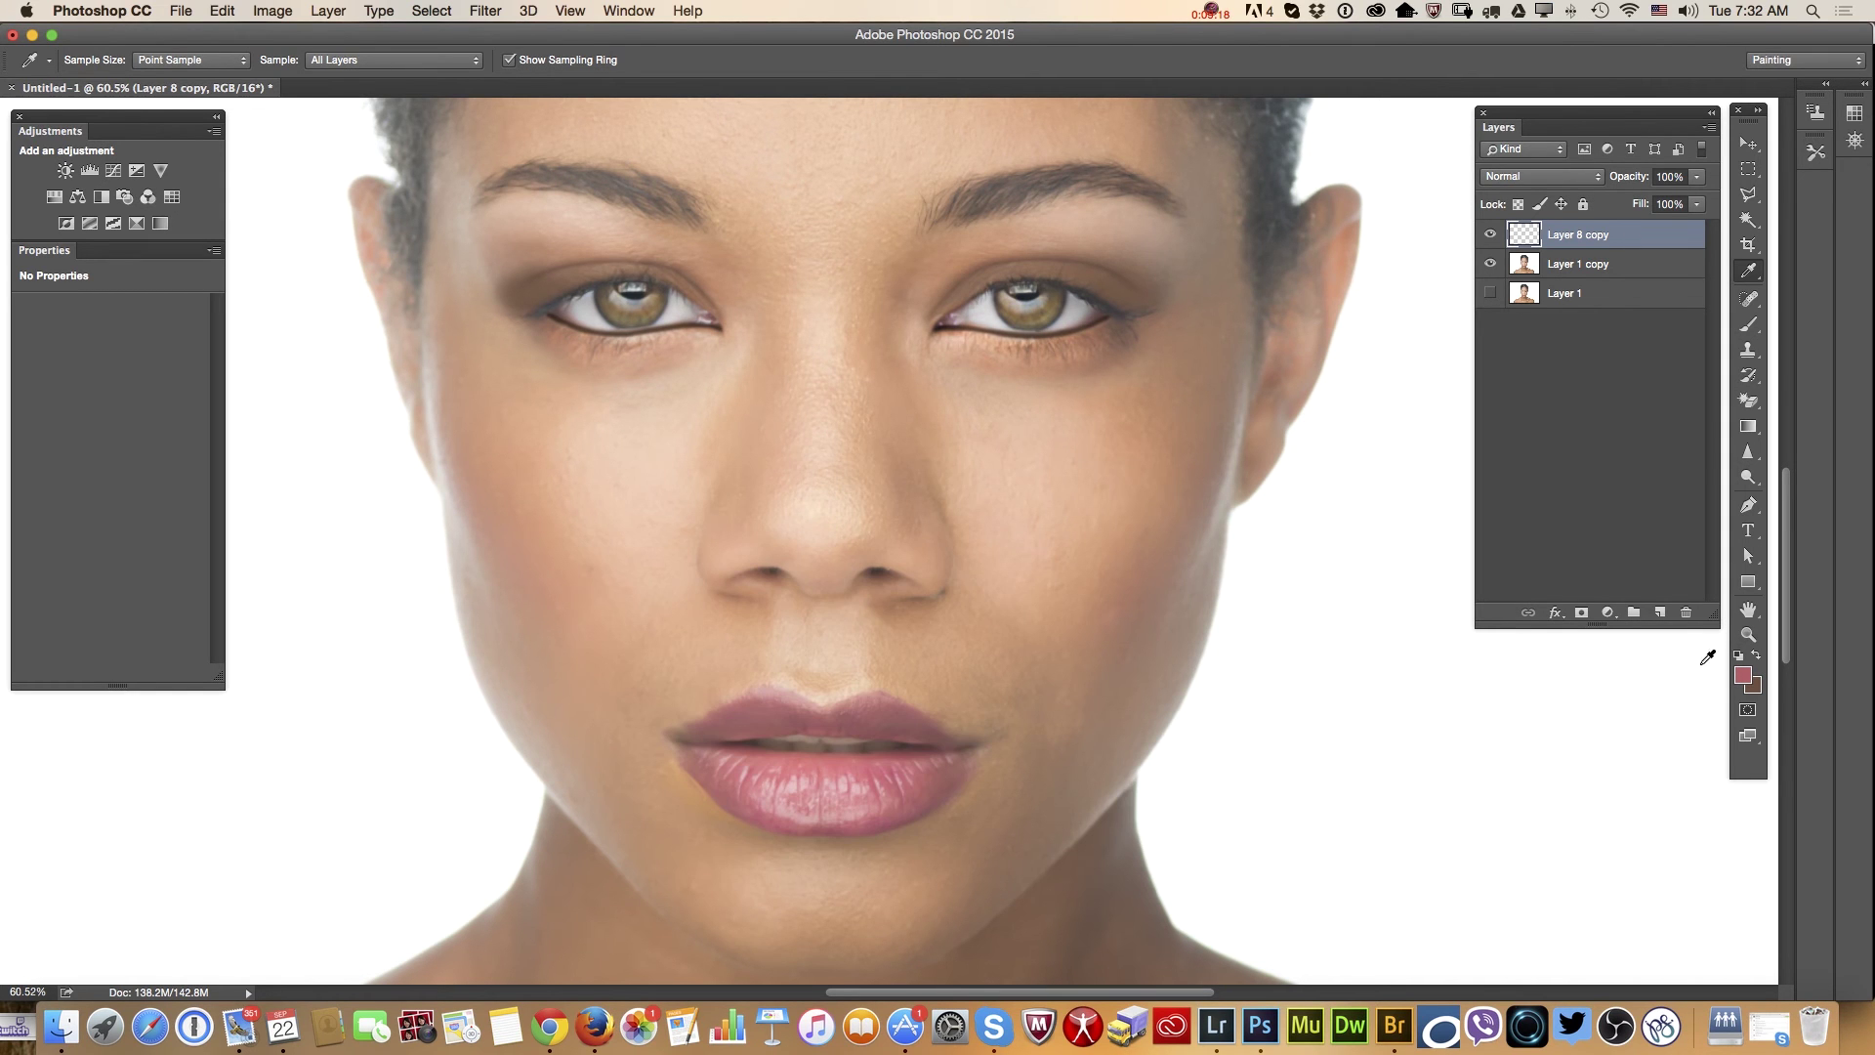
On a new layer, paint the upper lip with a 23 px brush and the lower lip with a 47 px brush at 0% hardness
{"action": "left_click", "coordinate": [1661, 612]}
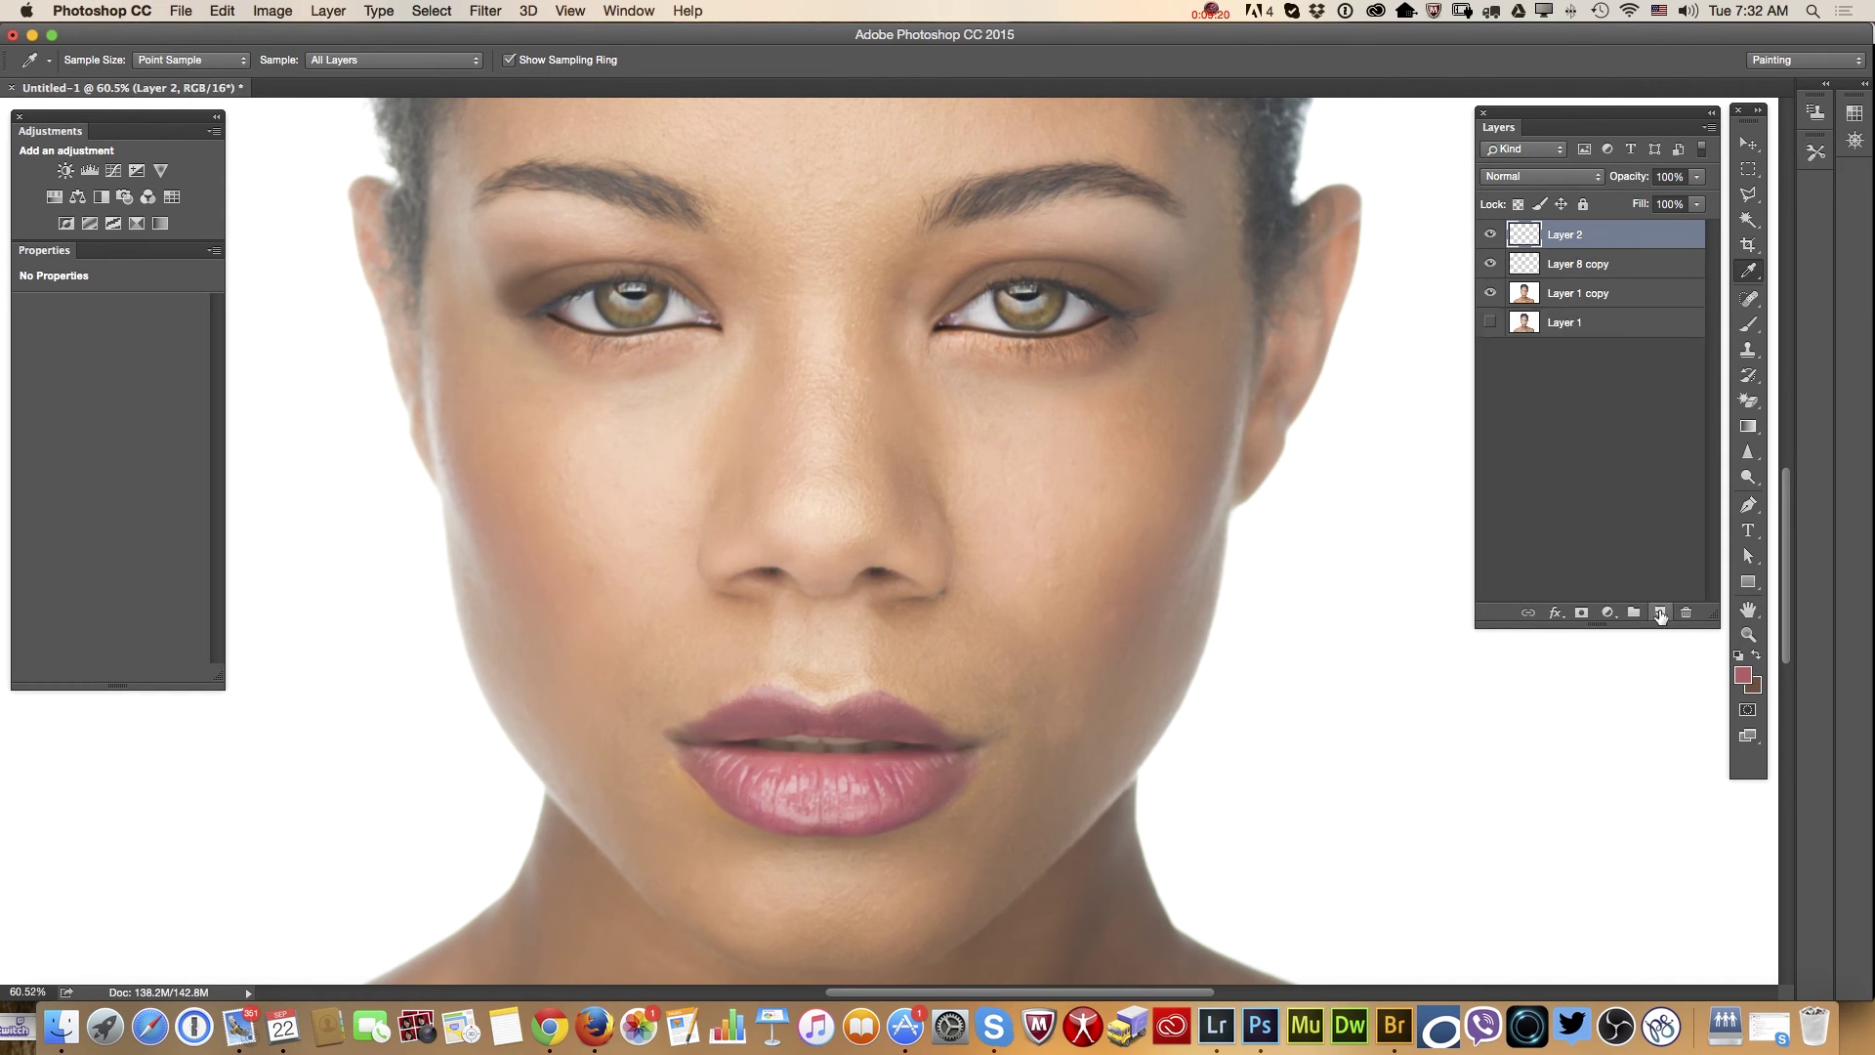
{"action": "left_click", "coordinate": [1745, 330]}
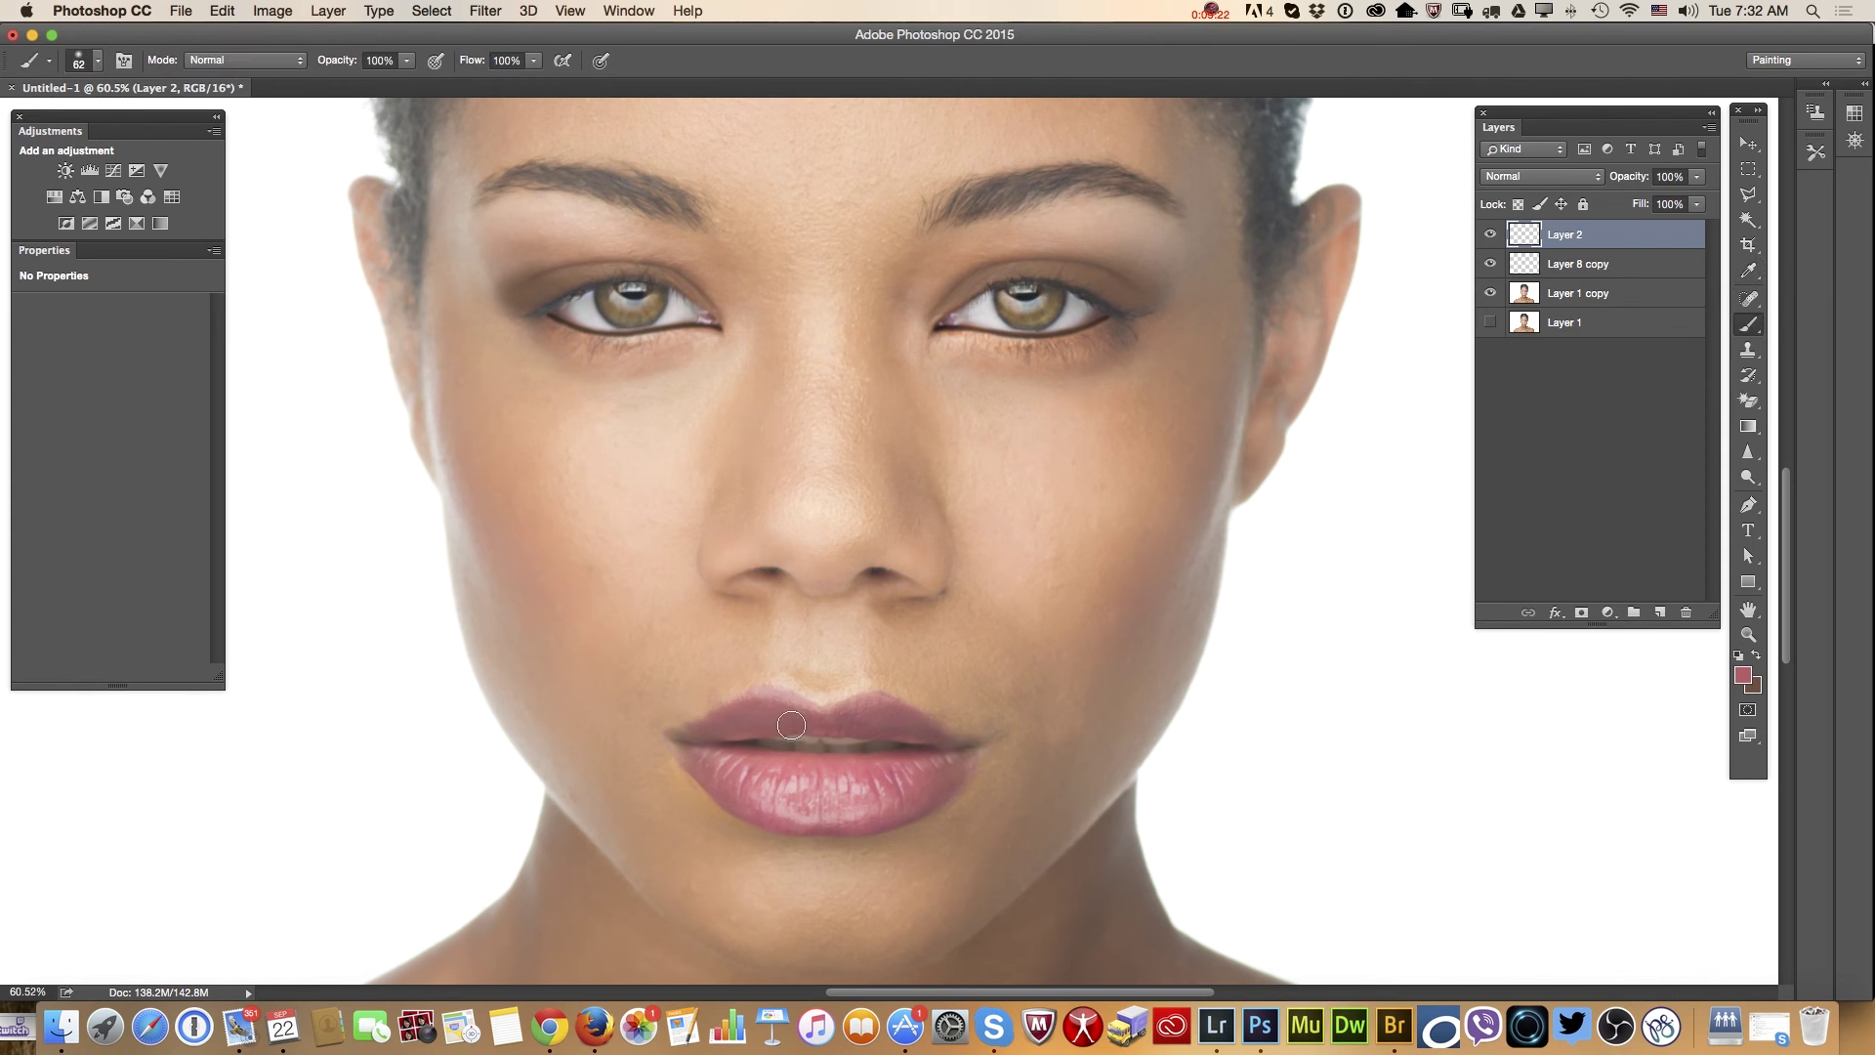
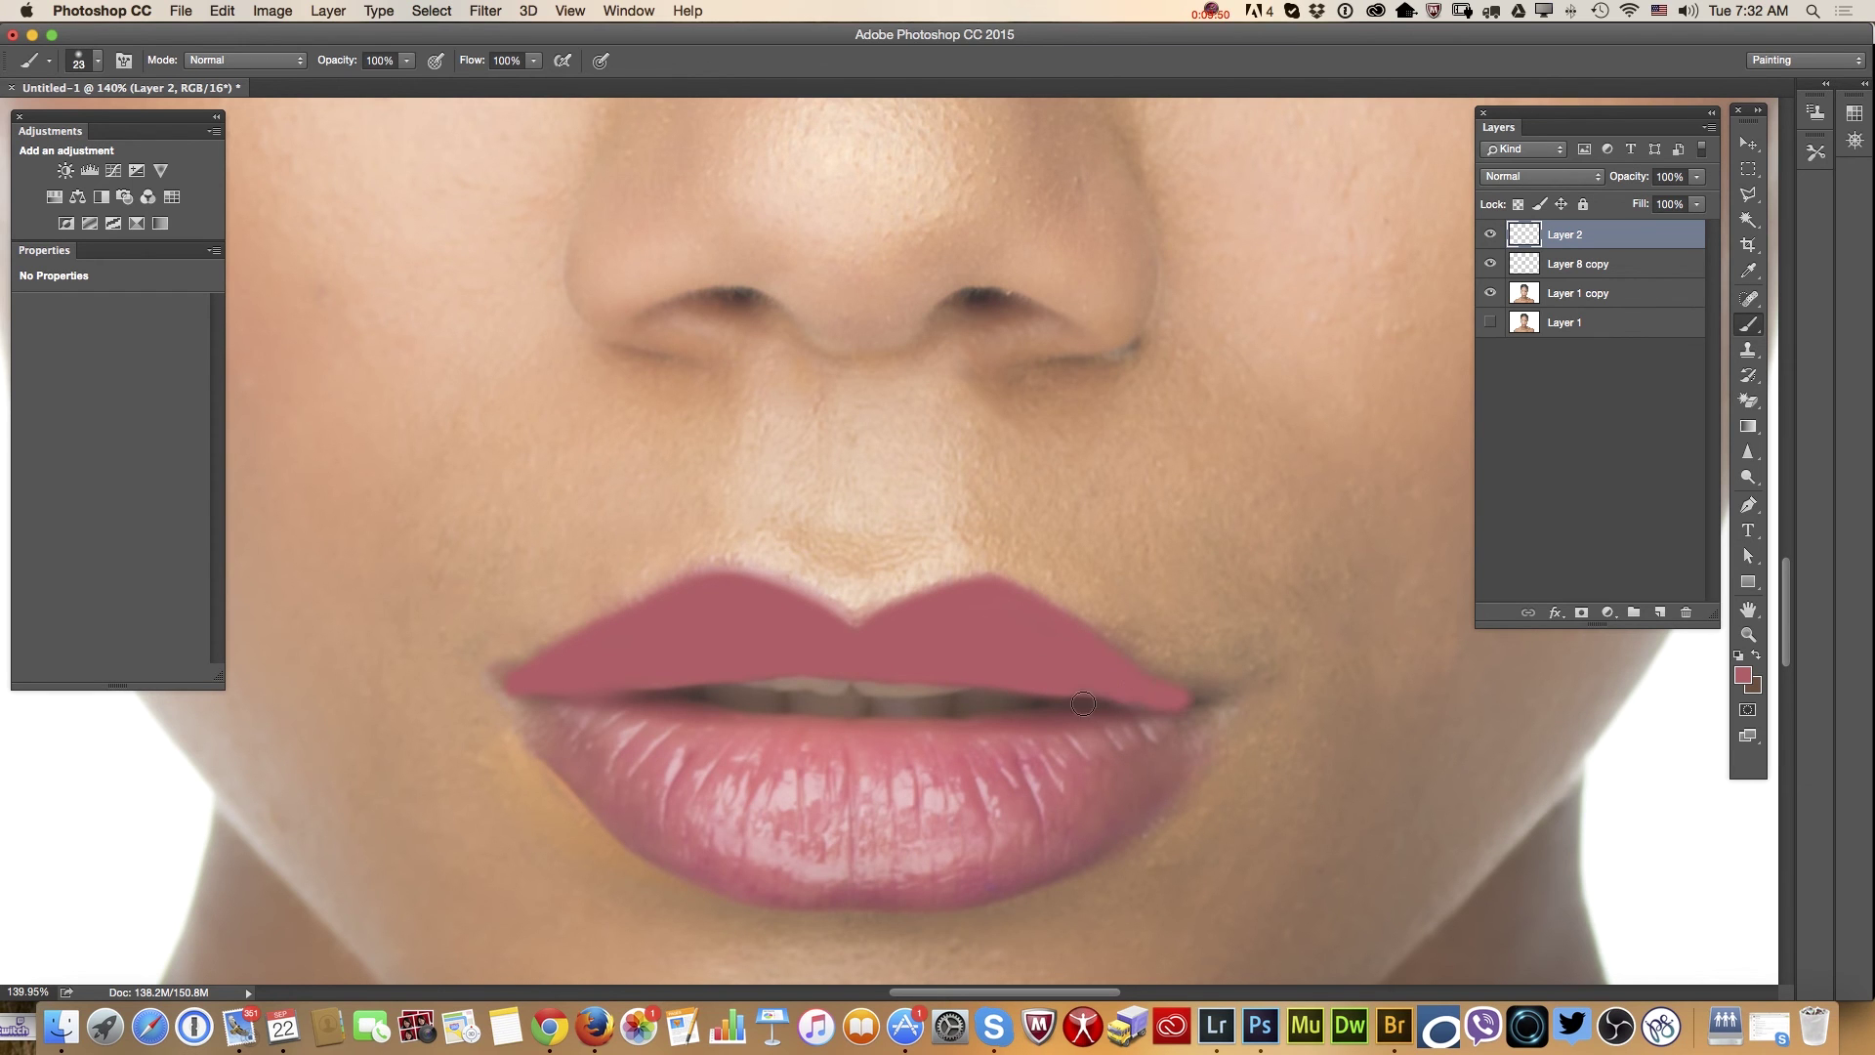
{"action": "right_click", "coordinate": [827, 694]}
{"action": "left_click", "coordinate": [921, 734]}
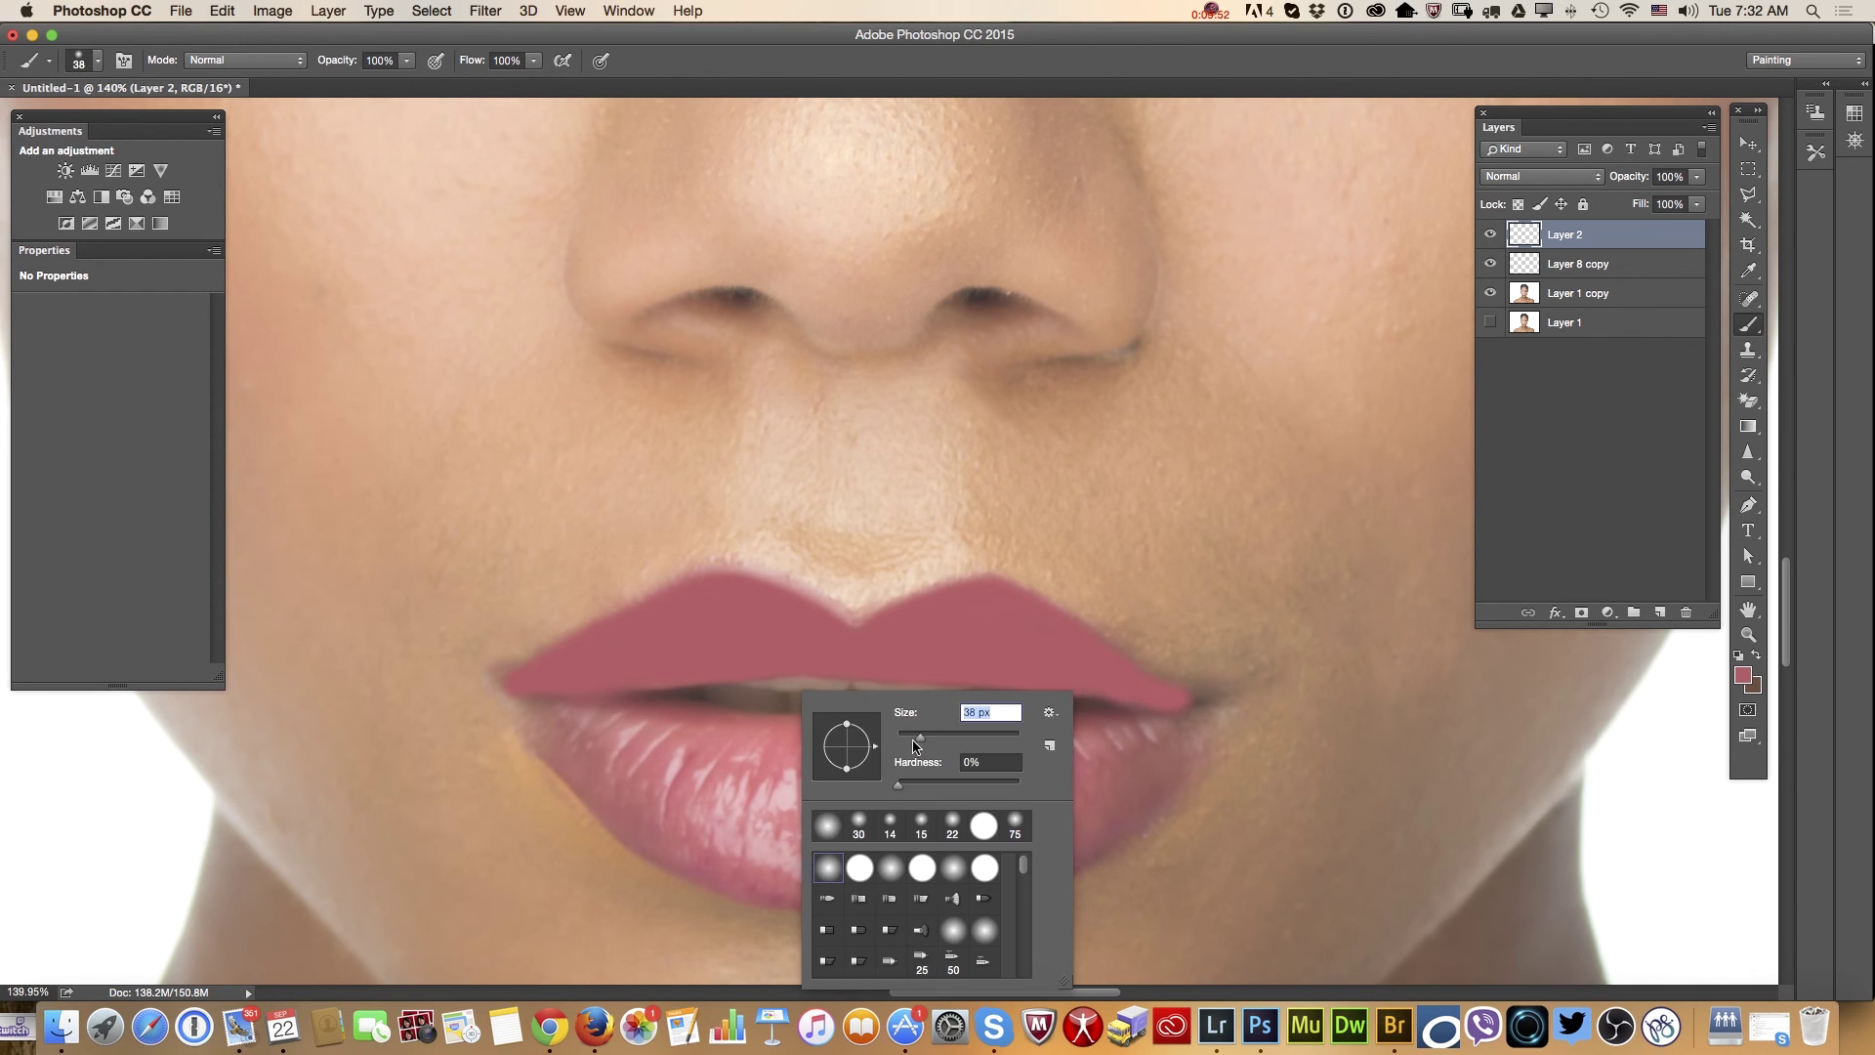
{"action": "left_click_drag", "start_coordinate": [928, 742], "coordinate": [924, 743]}
{"action": "mouse_move", "coordinate": [704, 771]}
{"action": "left_mouse_down"}
{"action": "mouse_move", "coordinate": [657, 784]}
{"action": "mouse_move", "coordinate": [633, 748]}
{"action": "mouse_move", "coordinate": [586, 735]}
{"action": "mouse_move", "coordinate": [931, 761]}
{"action": "mouse_move", "coordinate": [790, 785]}
{"action": "mouse_move", "coordinate": [674, 768]}
{"action": "mouse_move", "coordinate": [540, 714]}
{"action": "mouse_move", "coordinate": [703, 834]}
{"action": "mouse_move", "coordinate": [665, 820]}
{"action": "mouse_move", "coordinate": [839, 882]}
{"action": "mouse_move", "coordinate": [956, 874]}
{"action": "mouse_move", "coordinate": [943, 838]}
{"action": "mouse_move", "coordinate": [833, 800]}
{"action": "mouse_move", "coordinate": [689, 799]}
{"action": "mouse_move", "coordinate": [1183, 723]}
{"action": "mouse_move", "coordinate": [1100, 806]}
{"action": "mouse_move", "coordinate": [968, 876]}
{"action": "mouse_move", "coordinate": [1067, 778]}
{"action": "mouse_move", "coordinate": [951, 811]}
{"action": "mouse_move", "coordinate": [1153, 718]}
{"action": "left_mouse_up"}
Reduce Layer 2's opacity to 43% and mask the lip color off the mouth opening with a 4 px black brush
{"action": "left_click", "coordinate": [1699, 178]}
{"action": "left_click_drag", "start_coordinate": [1703, 200], "coordinate": [1638, 208]}
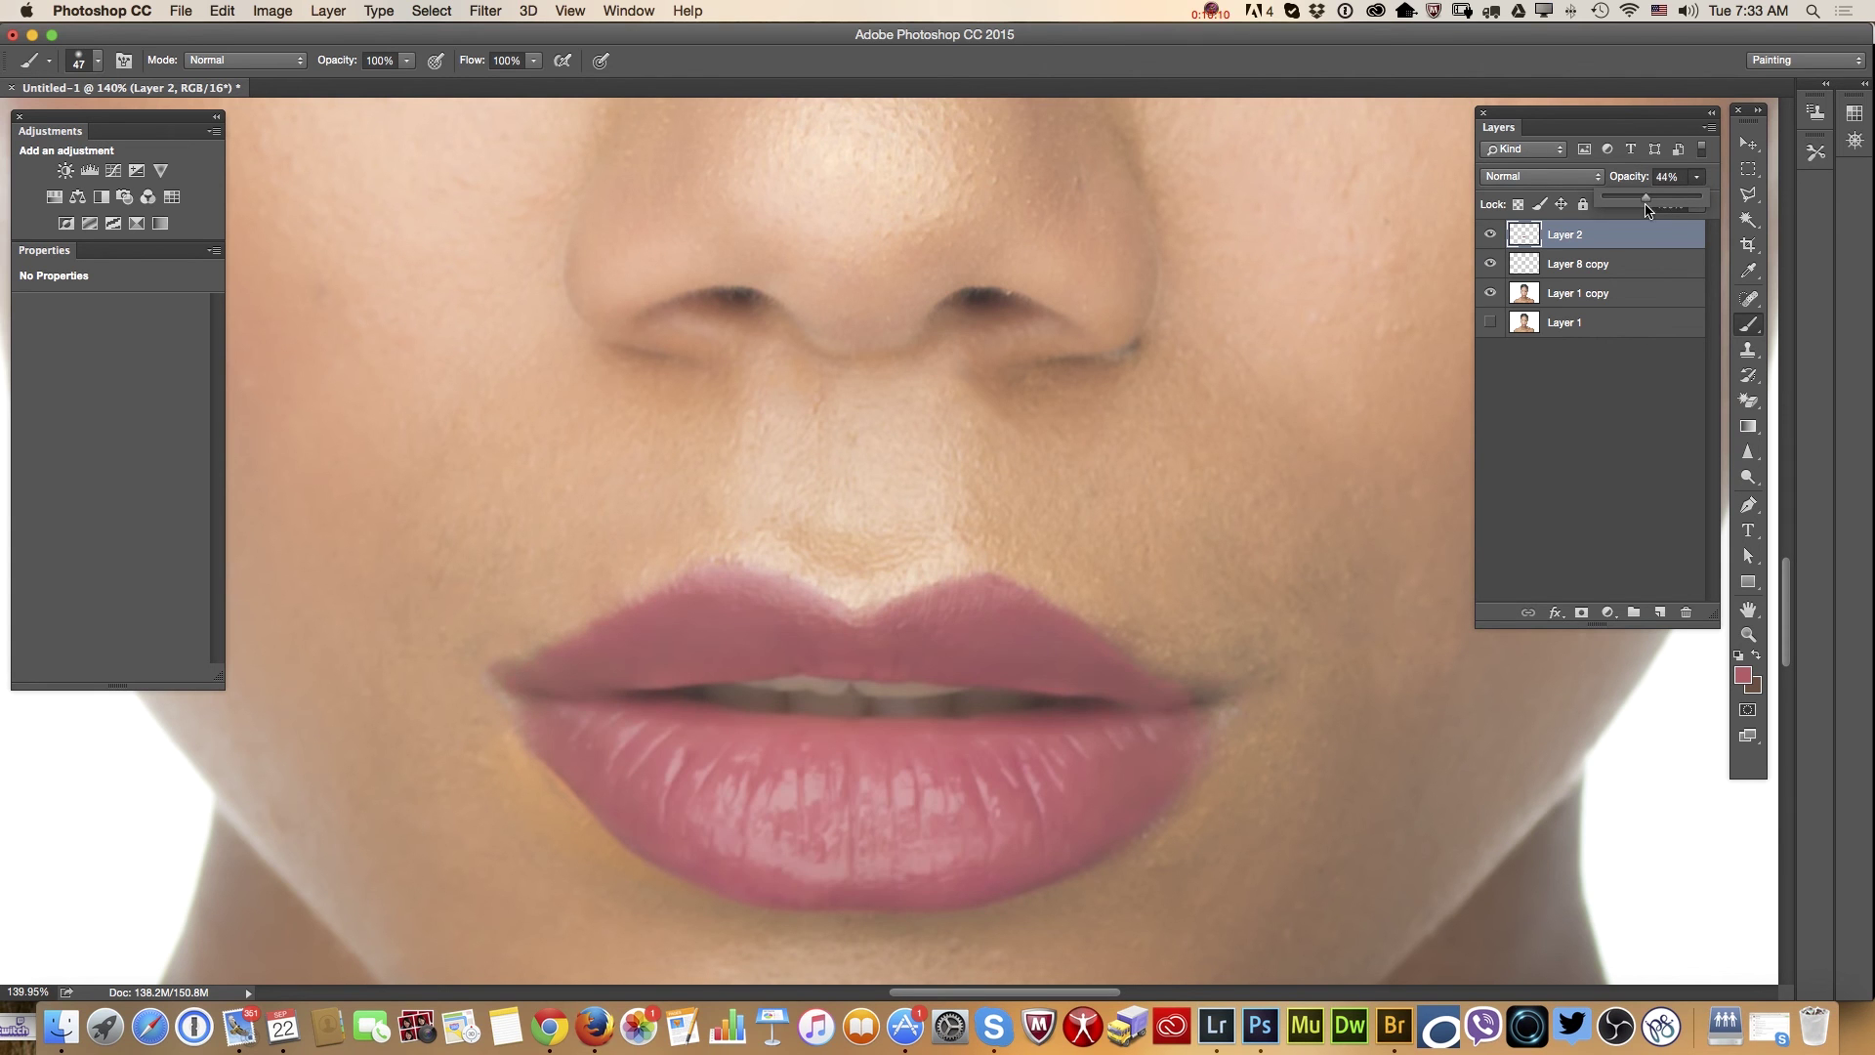
{"action": "left_click", "coordinate": [1582, 612]}
{"action": "right_click", "coordinate": [1363, 570]}
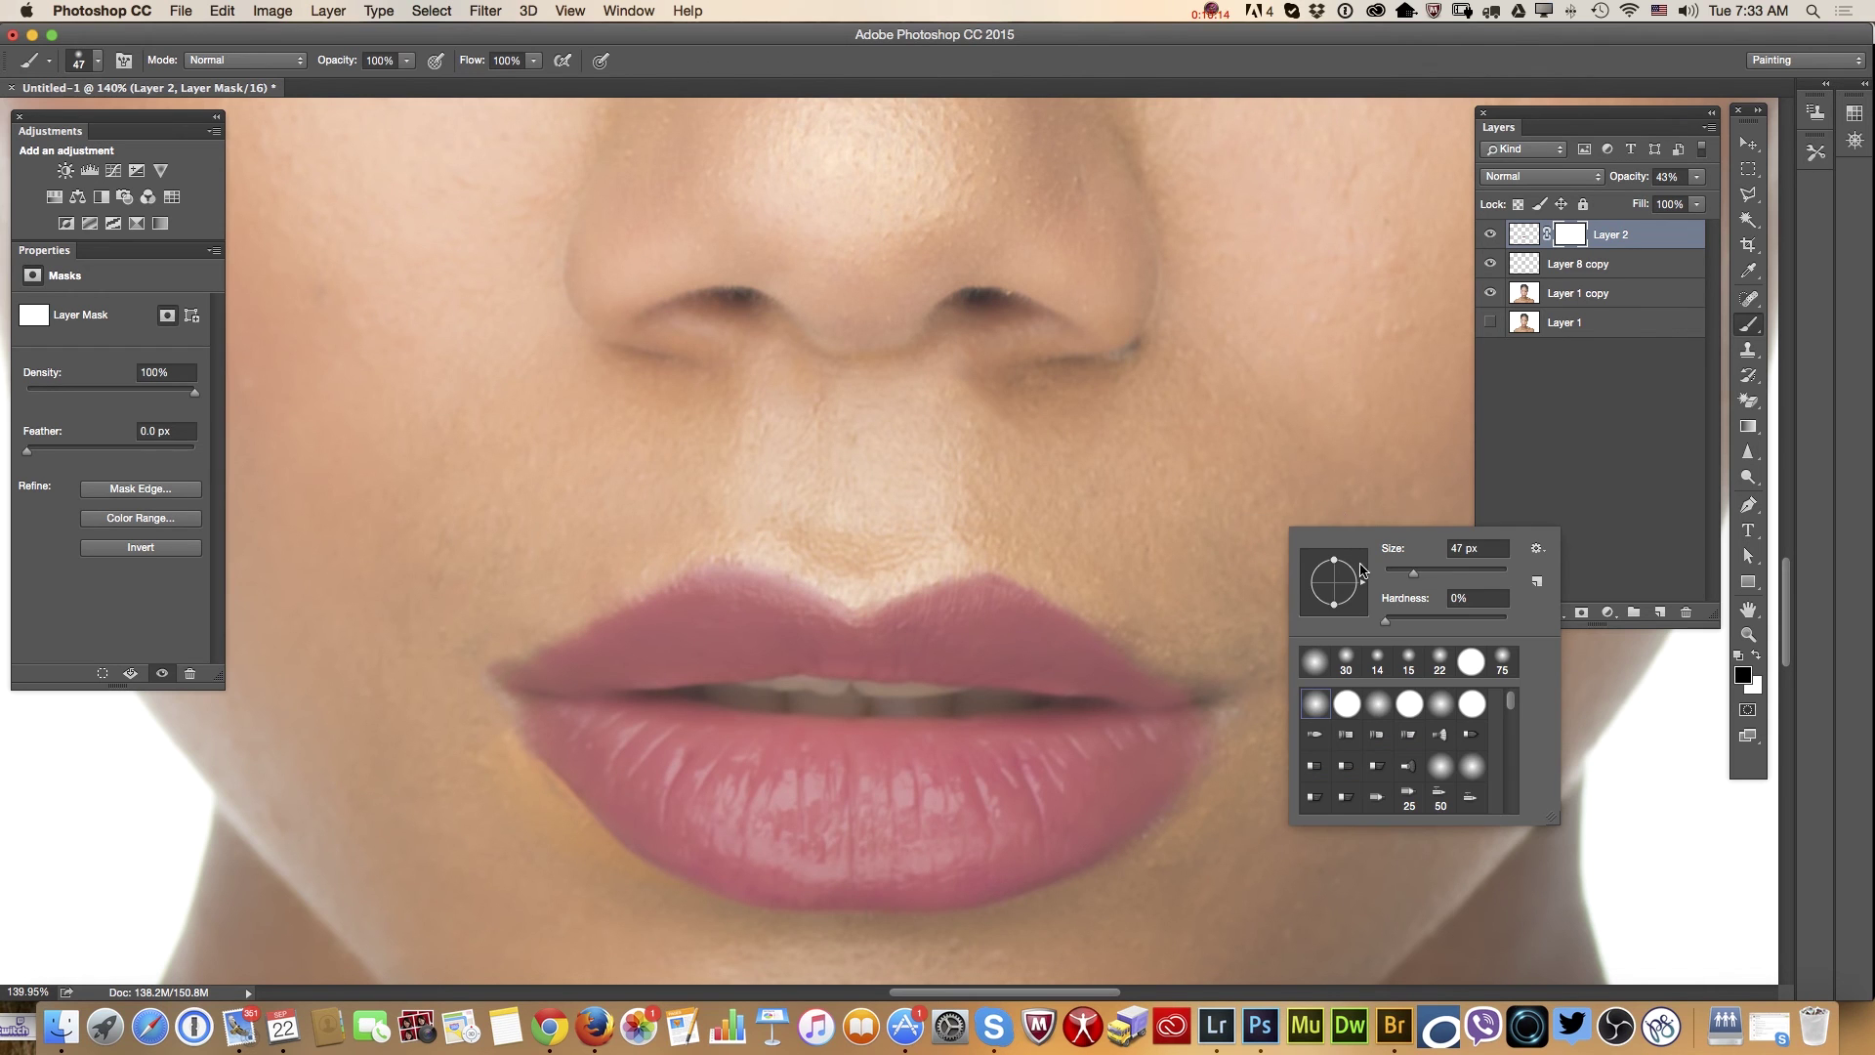
{"action": "left_click", "coordinate": [1392, 574]}
{"action": "left_click_drag", "start_coordinate": [1392, 576], "coordinate": [1389, 578]}
{"action": "key", "text": "Return"}
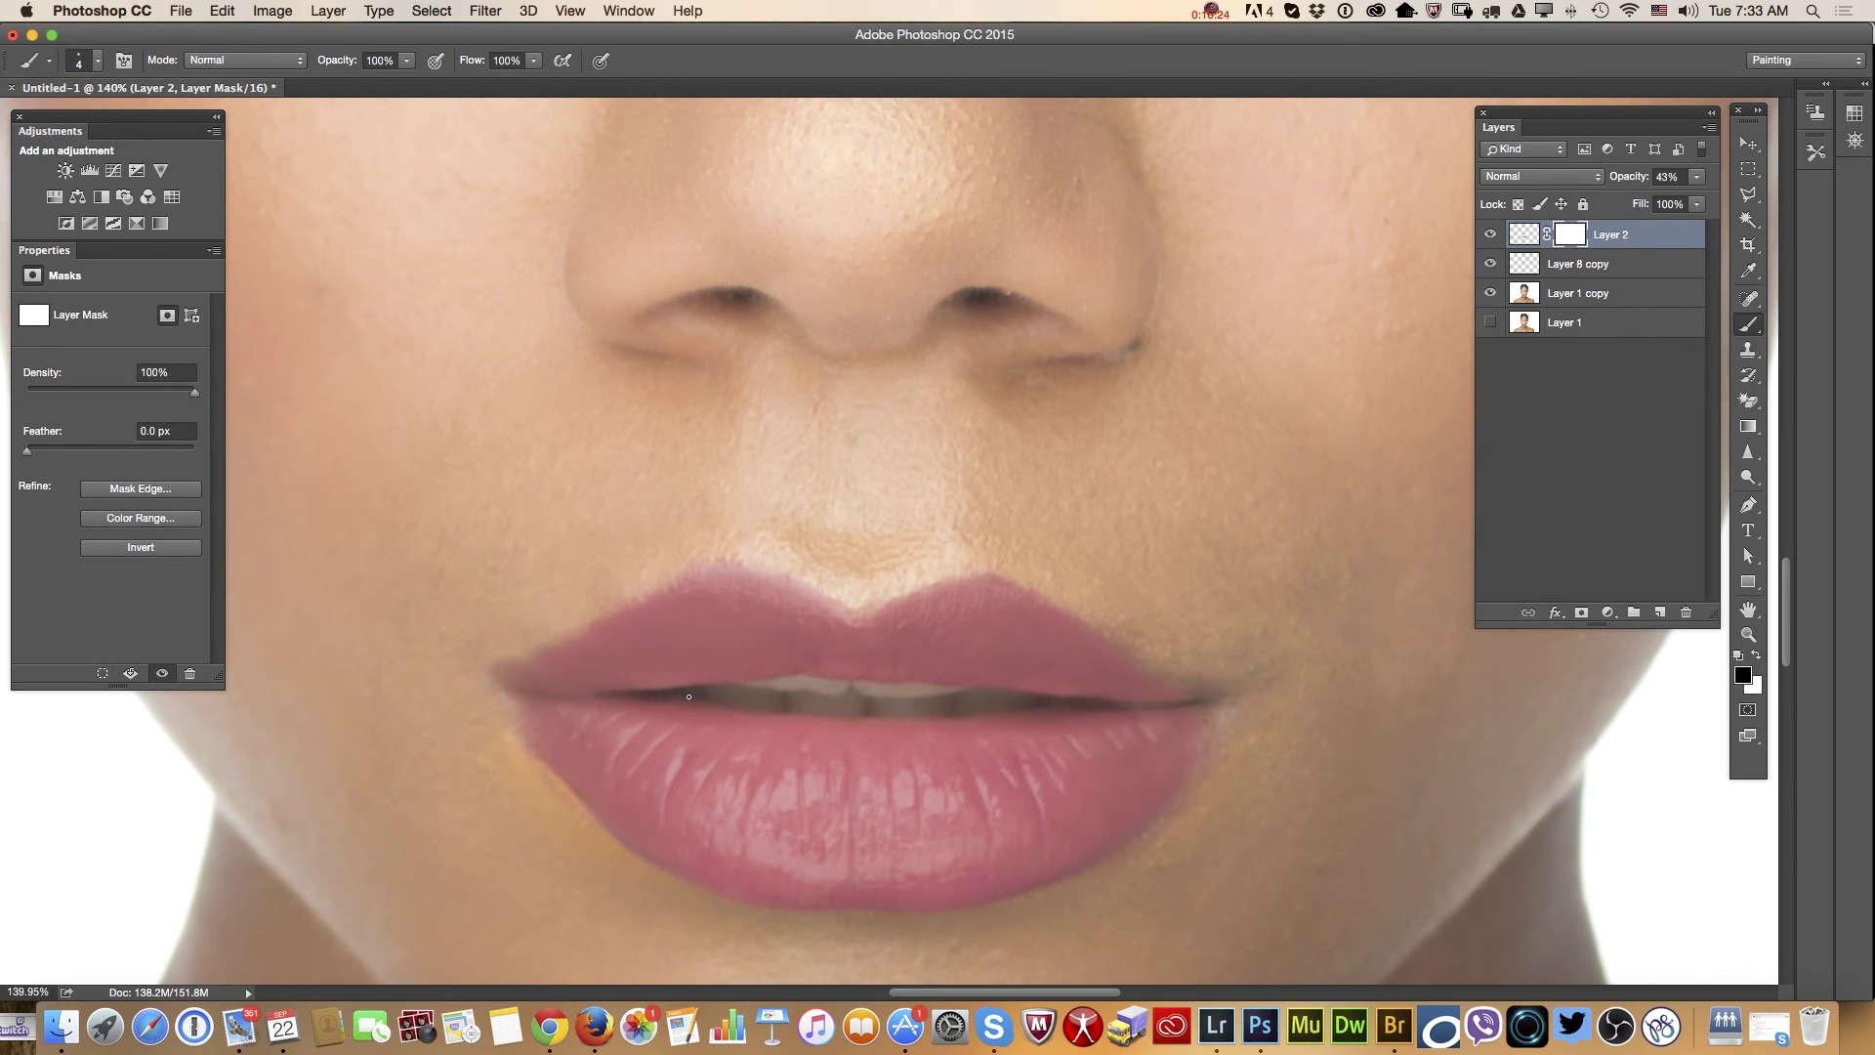
{"action": "right_click", "coordinate": [850, 607]}
{"action": "key", "text": "Return"}
Set the brush for Layer 2's mask to 30 px and lower its opacity
{"action": "left_click", "coordinate": [407, 62]}
{"action": "left_click_drag", "start_coordinate": [348, 84], "coordinate": [333, 84]}
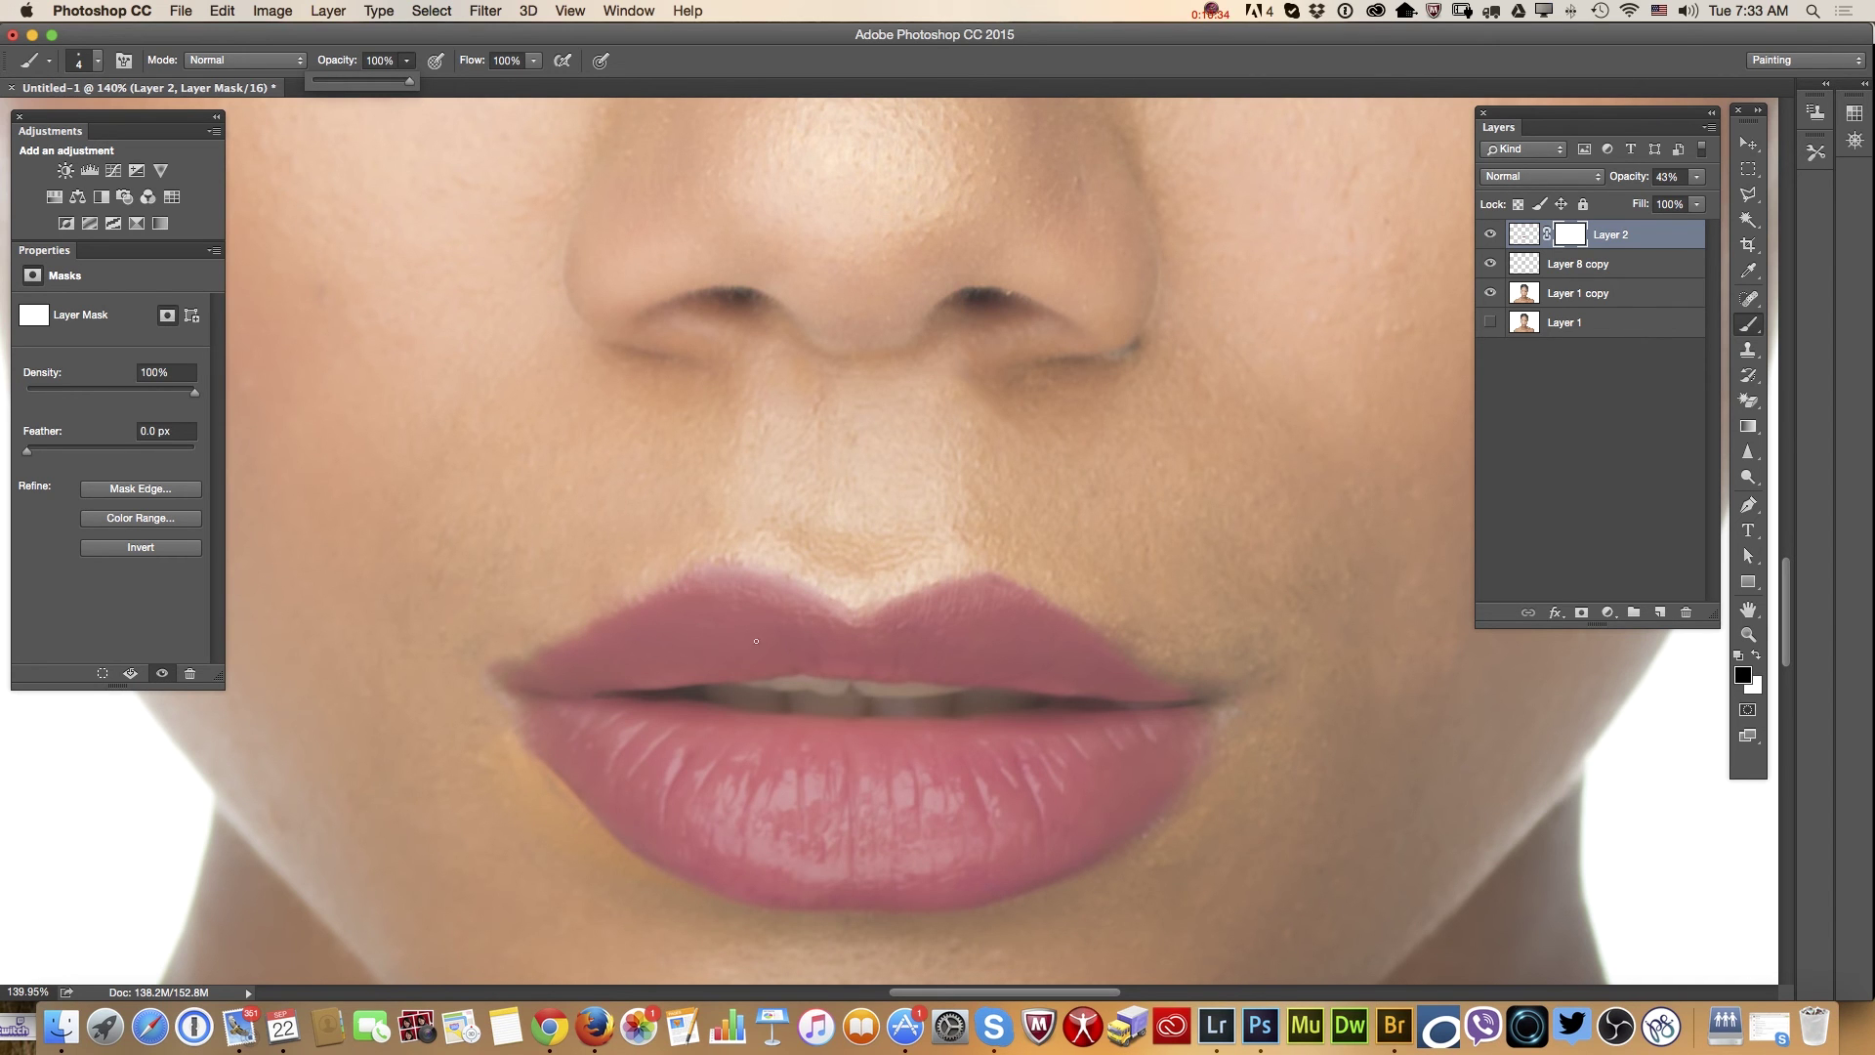
{"action": "right_click", "coordinate": [786, 647]}
{"action": "left_click", "coordinate": [896, 702]}
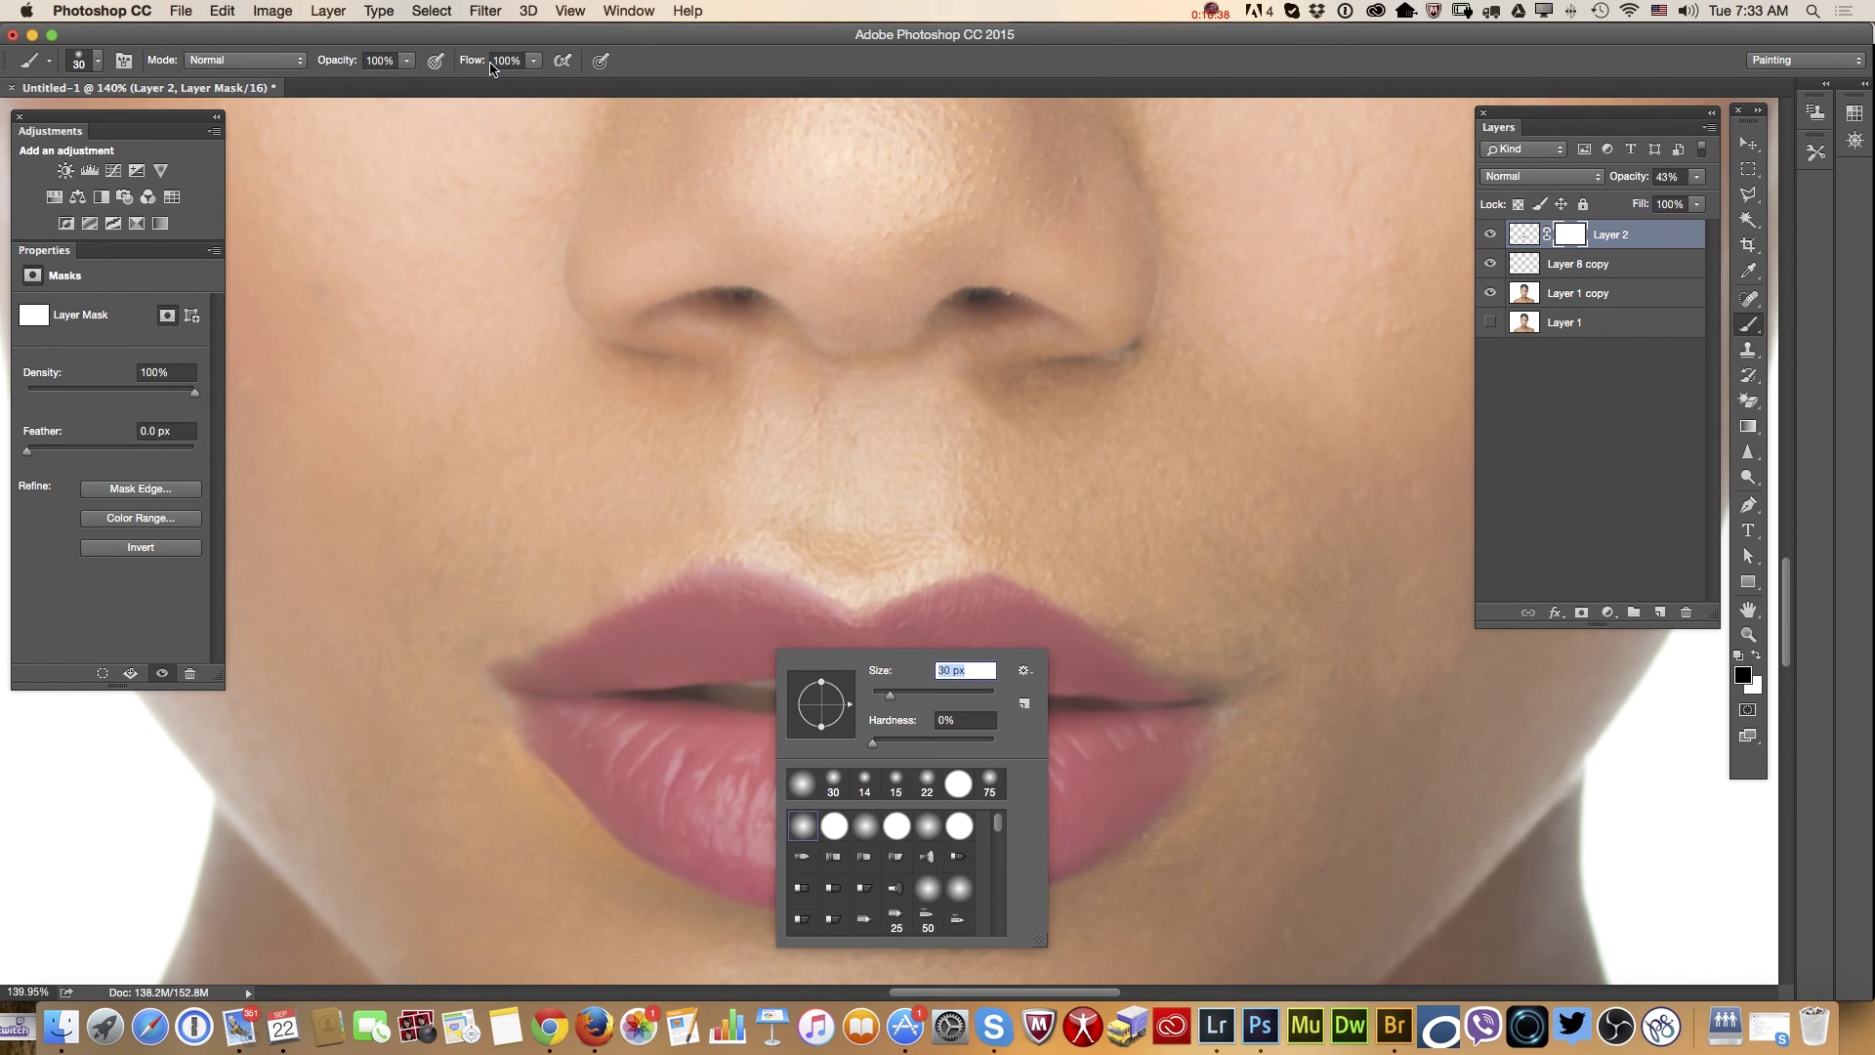
{"action": "left_click", "coordinate": [409, 63]}
{"action": "left_click", "coordinate": [408, 63]}
{"action": "left_click", "coordinate": [408, 61]}
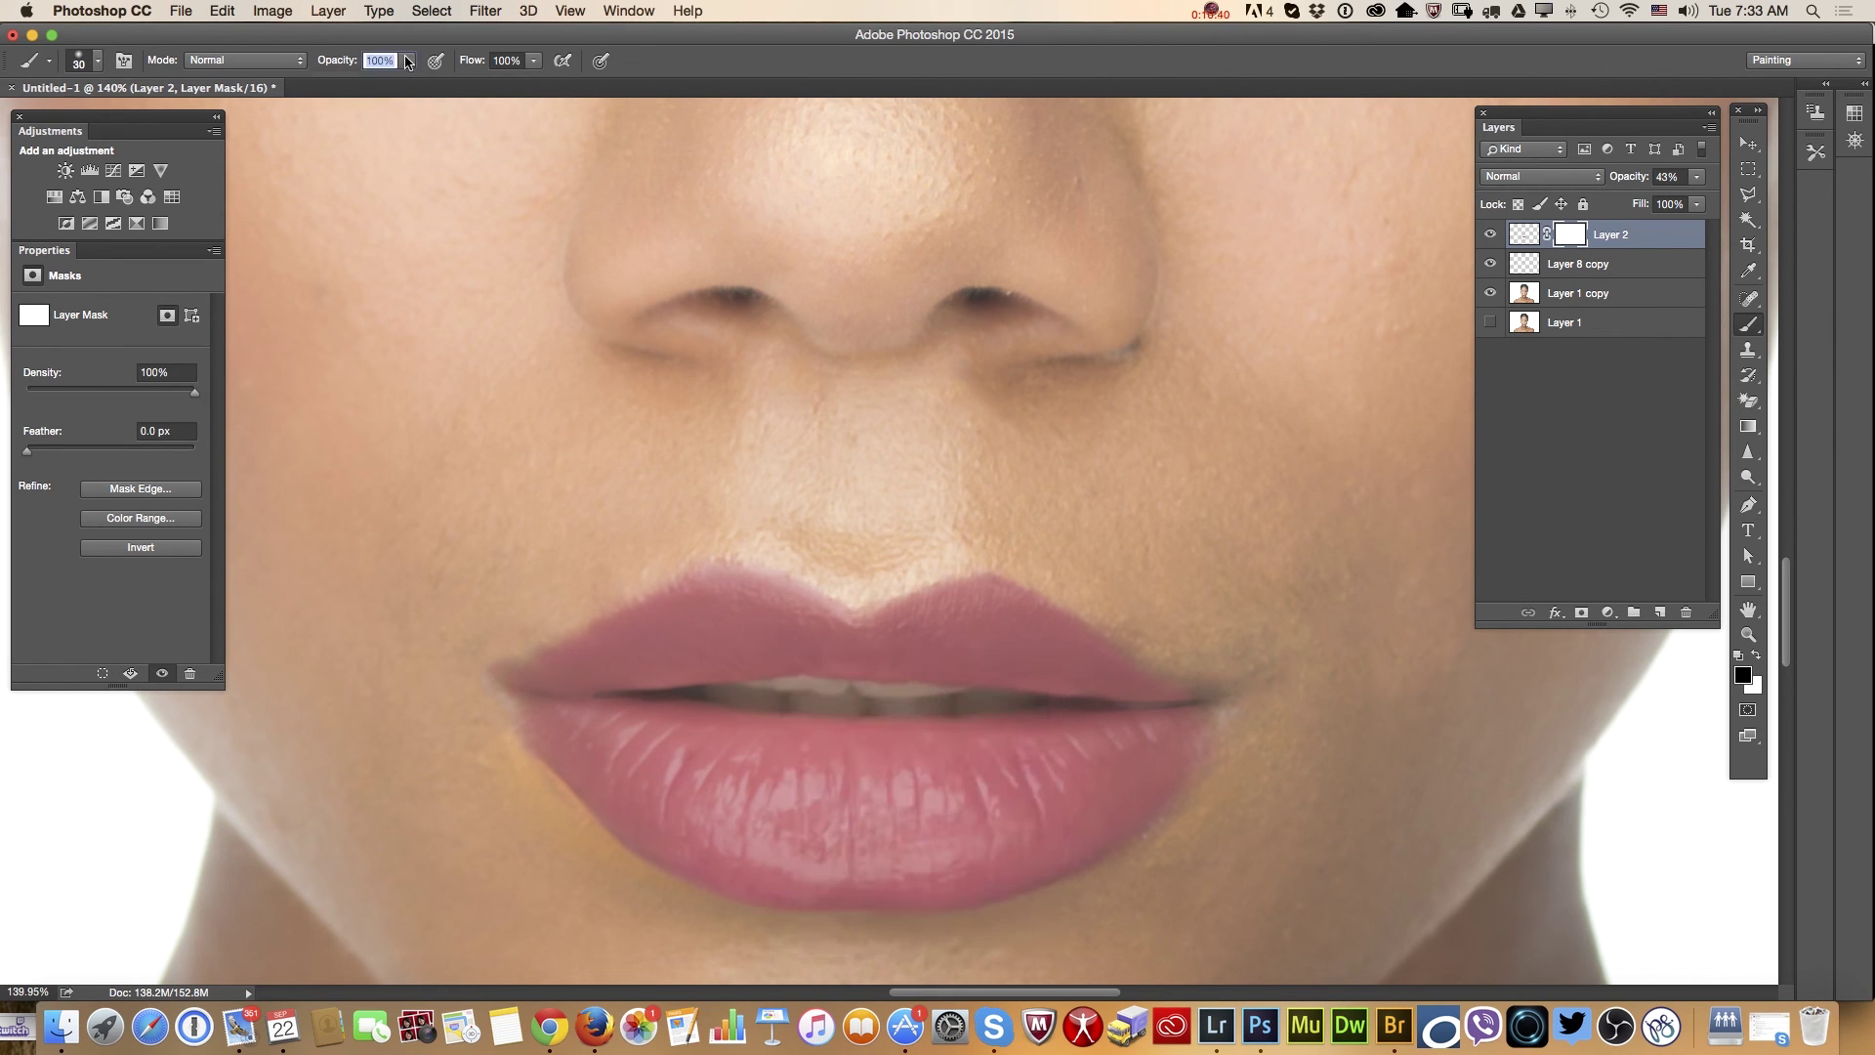
{"action": "left_click", "coordinate": [409, 63]}
{"action": "left_click_drag", "start_coordinate": [403, 84], "coordinate": [347, 84]}
Merge the lip color layer down into Layer 8 copy and compare the whole face with and without the makeup
{"action": "left_click", "coordinate": [1750, 637]}
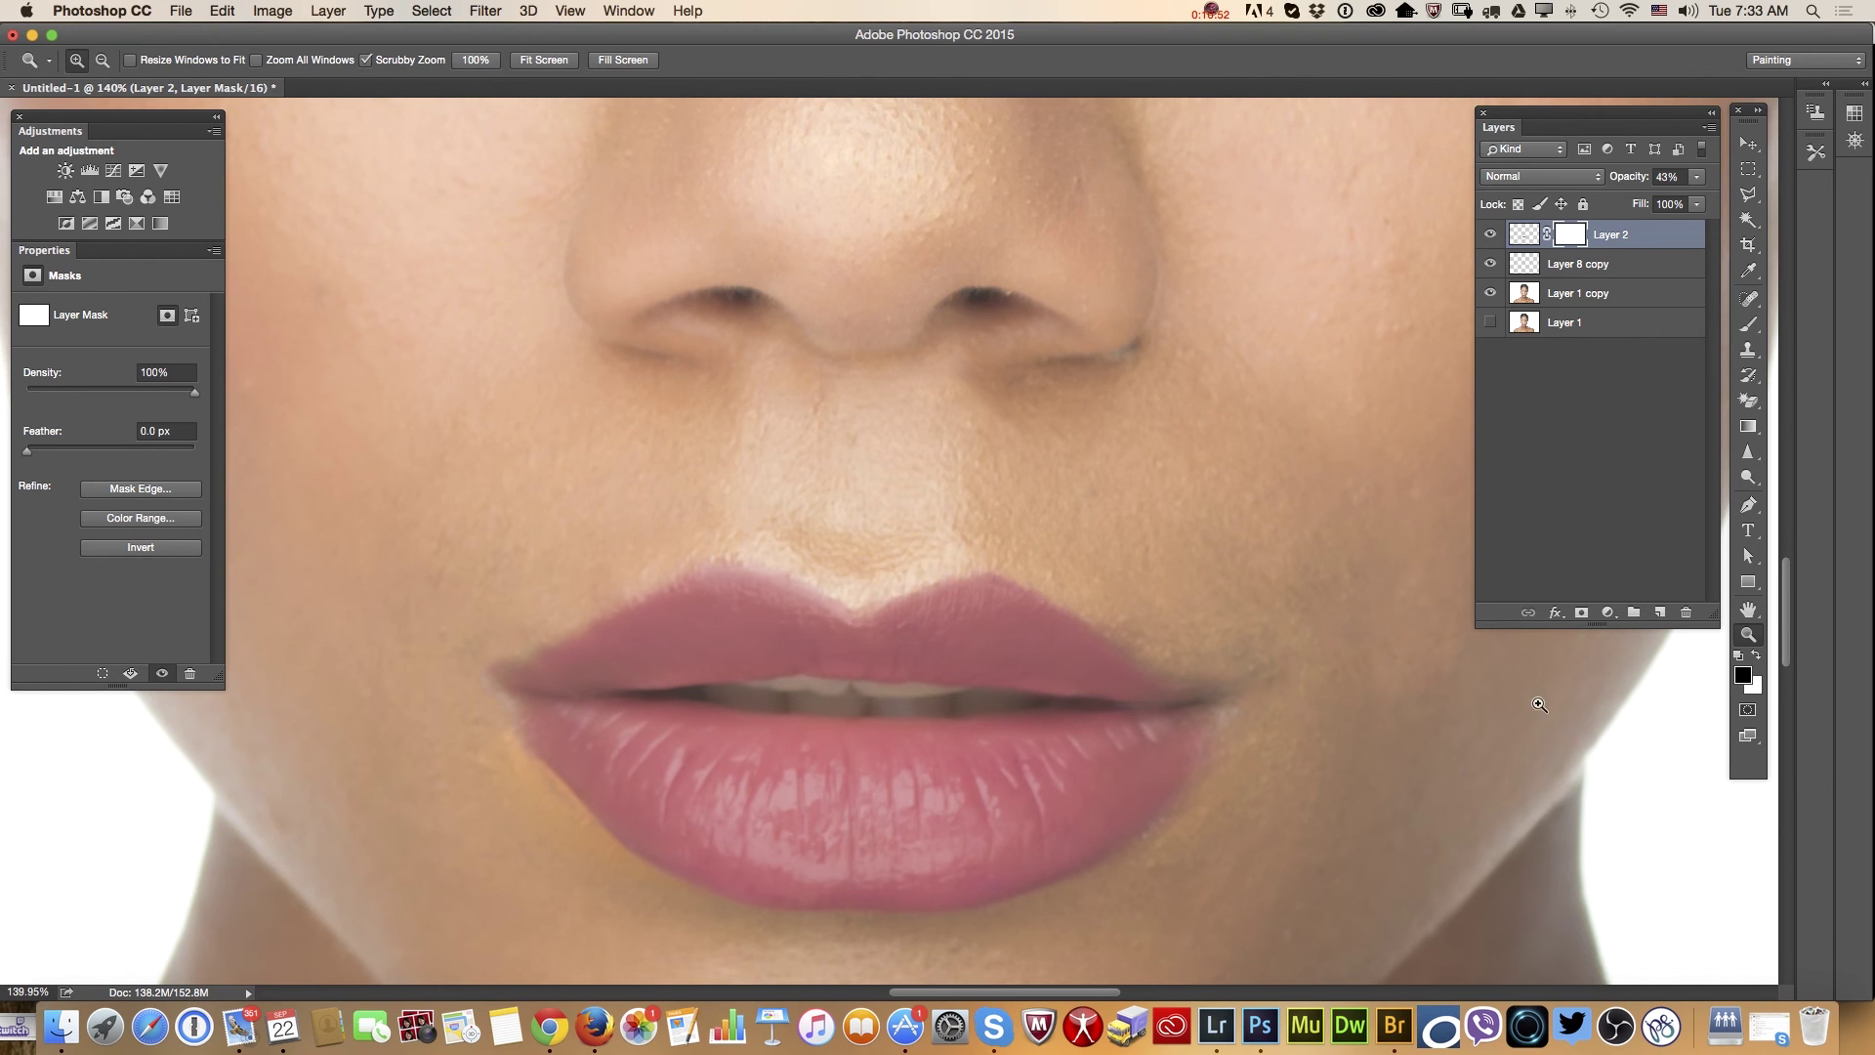
{"action": "left_click_drag", "start_coordinate": [1055, 786], "coordinate": [971, 782]}
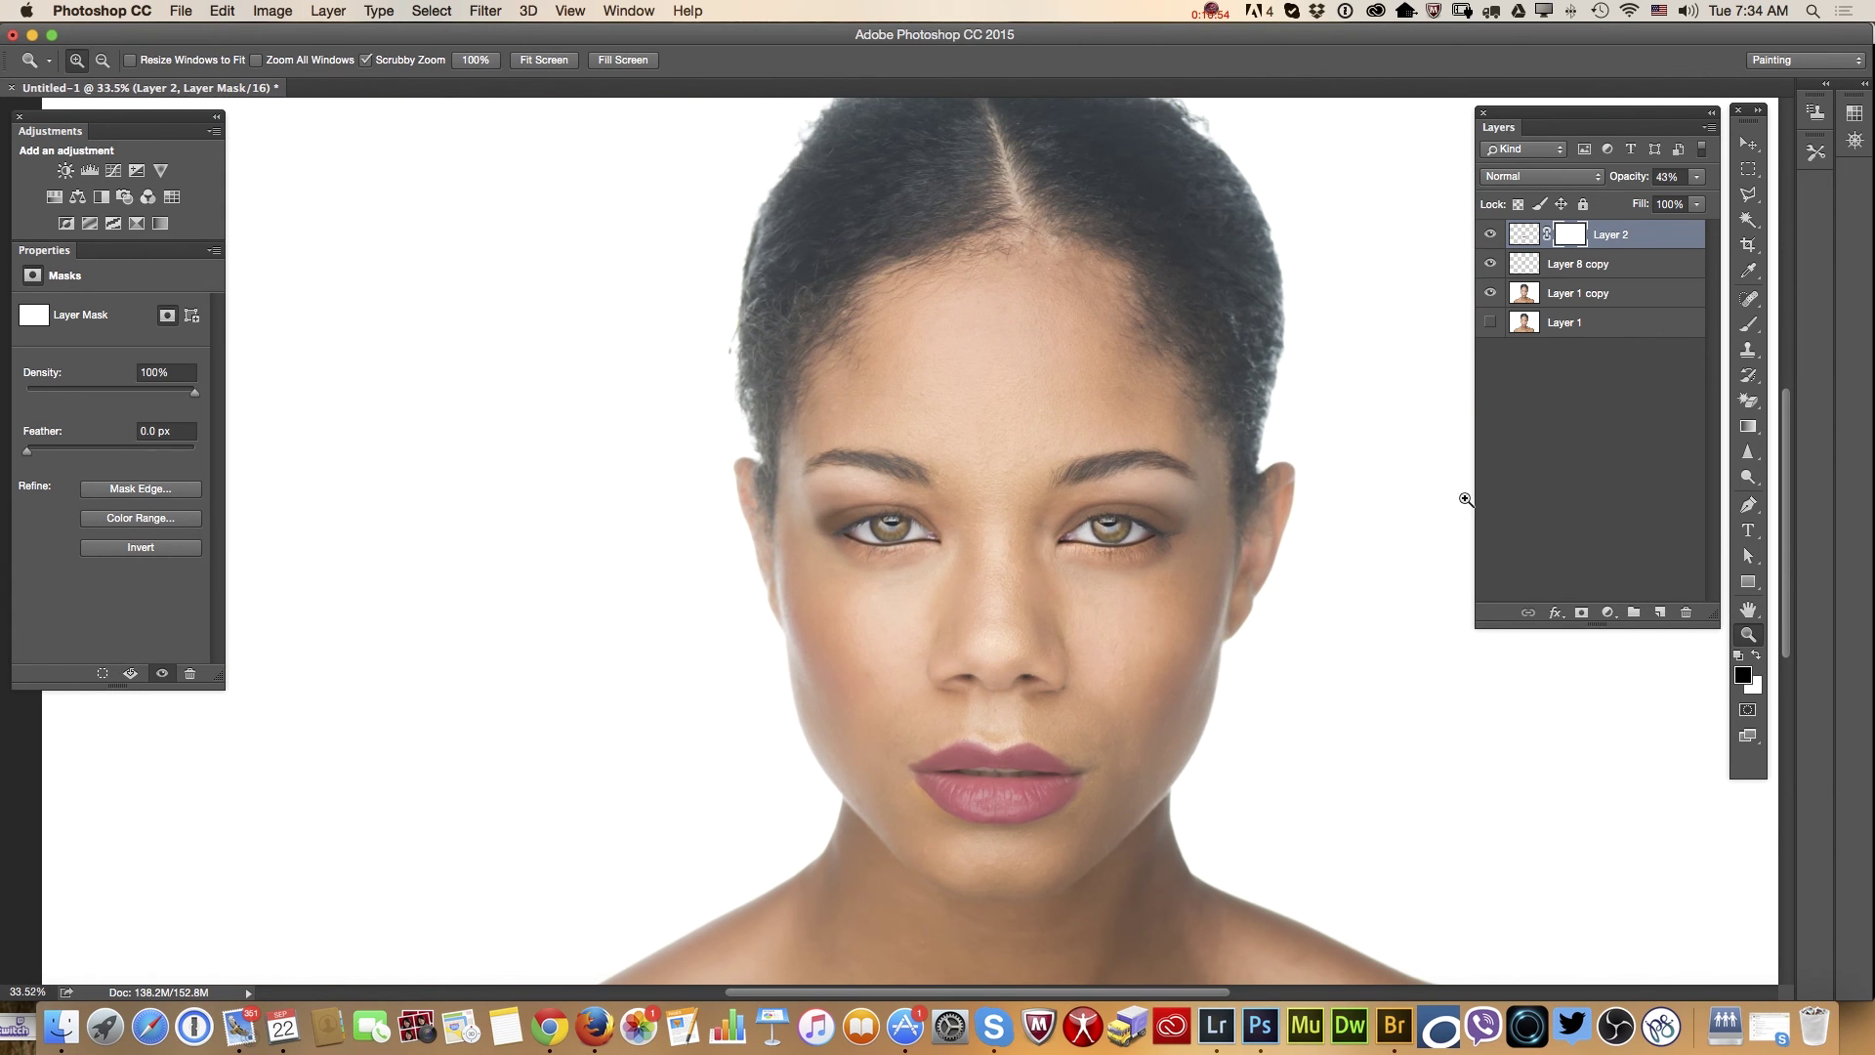
{"action": "left_click", "coordinate": [1709, 127]}
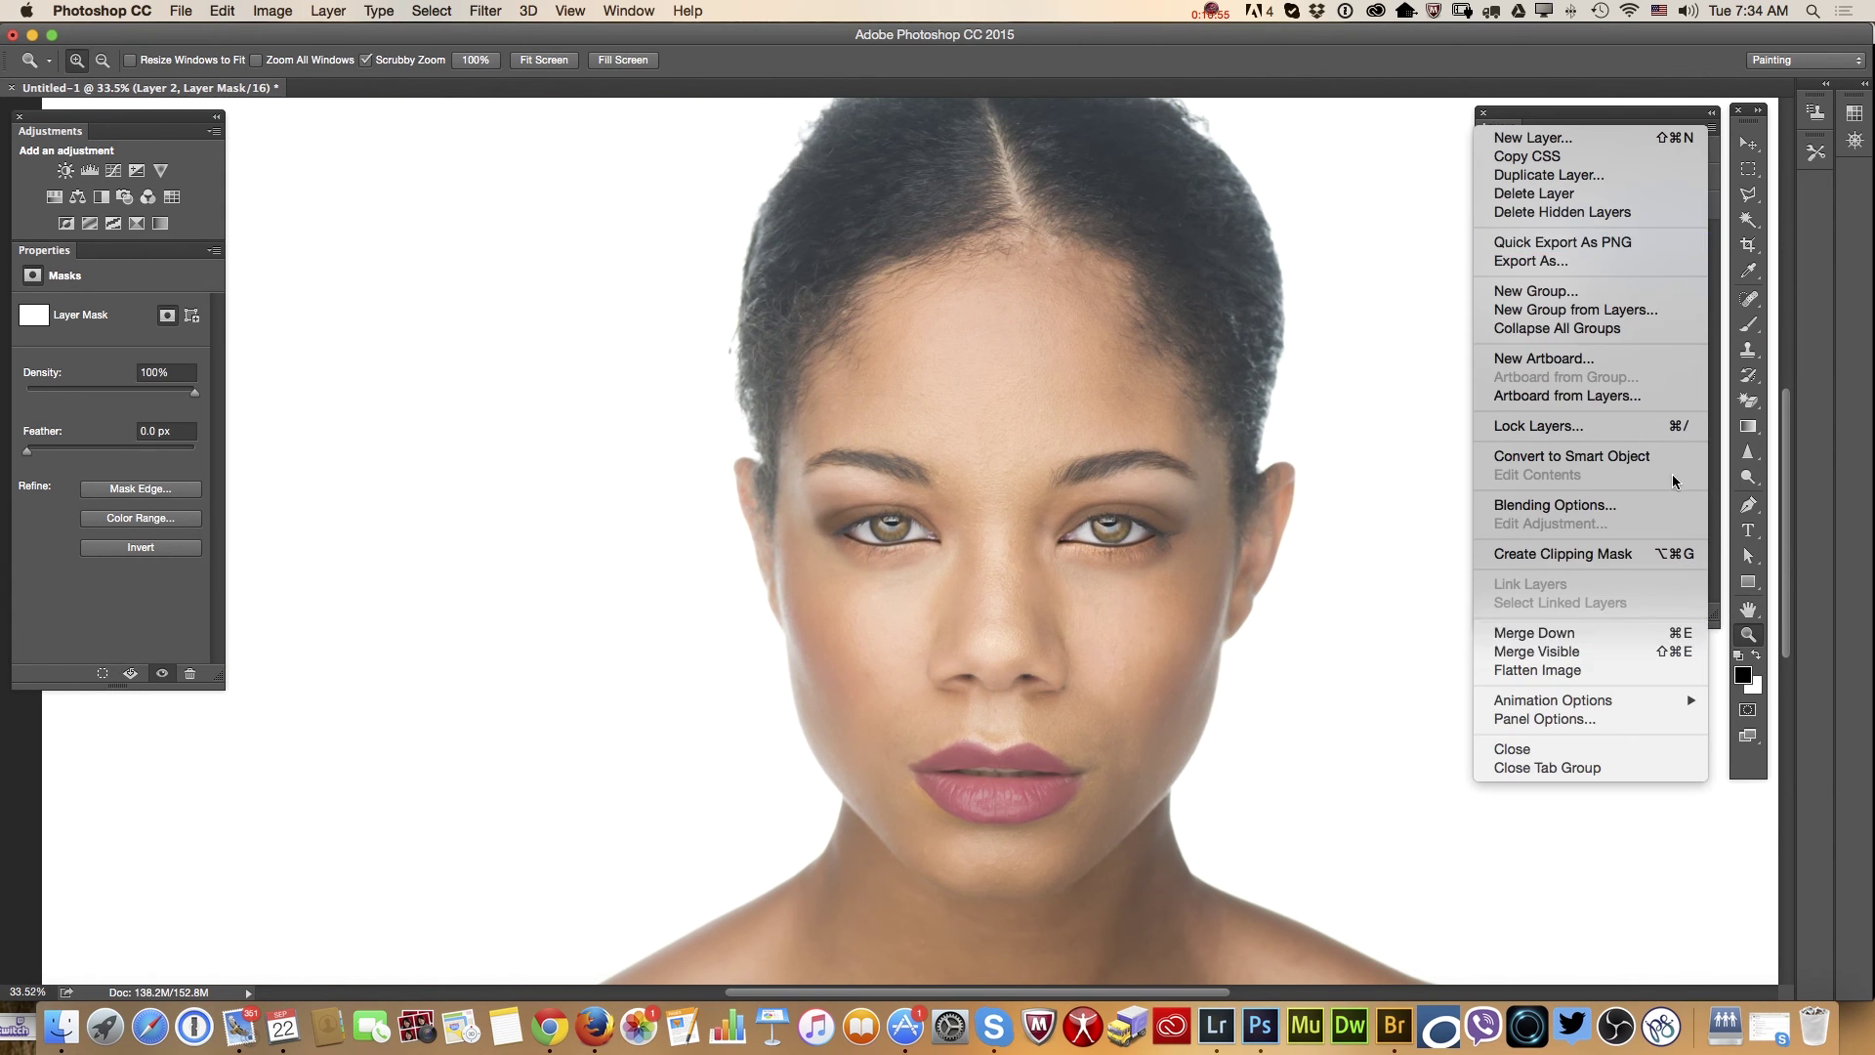
{"action": "left_click", "coordinate": [1607, 633]}
{"action": "left_click", "coordinate": [1490, 235]}
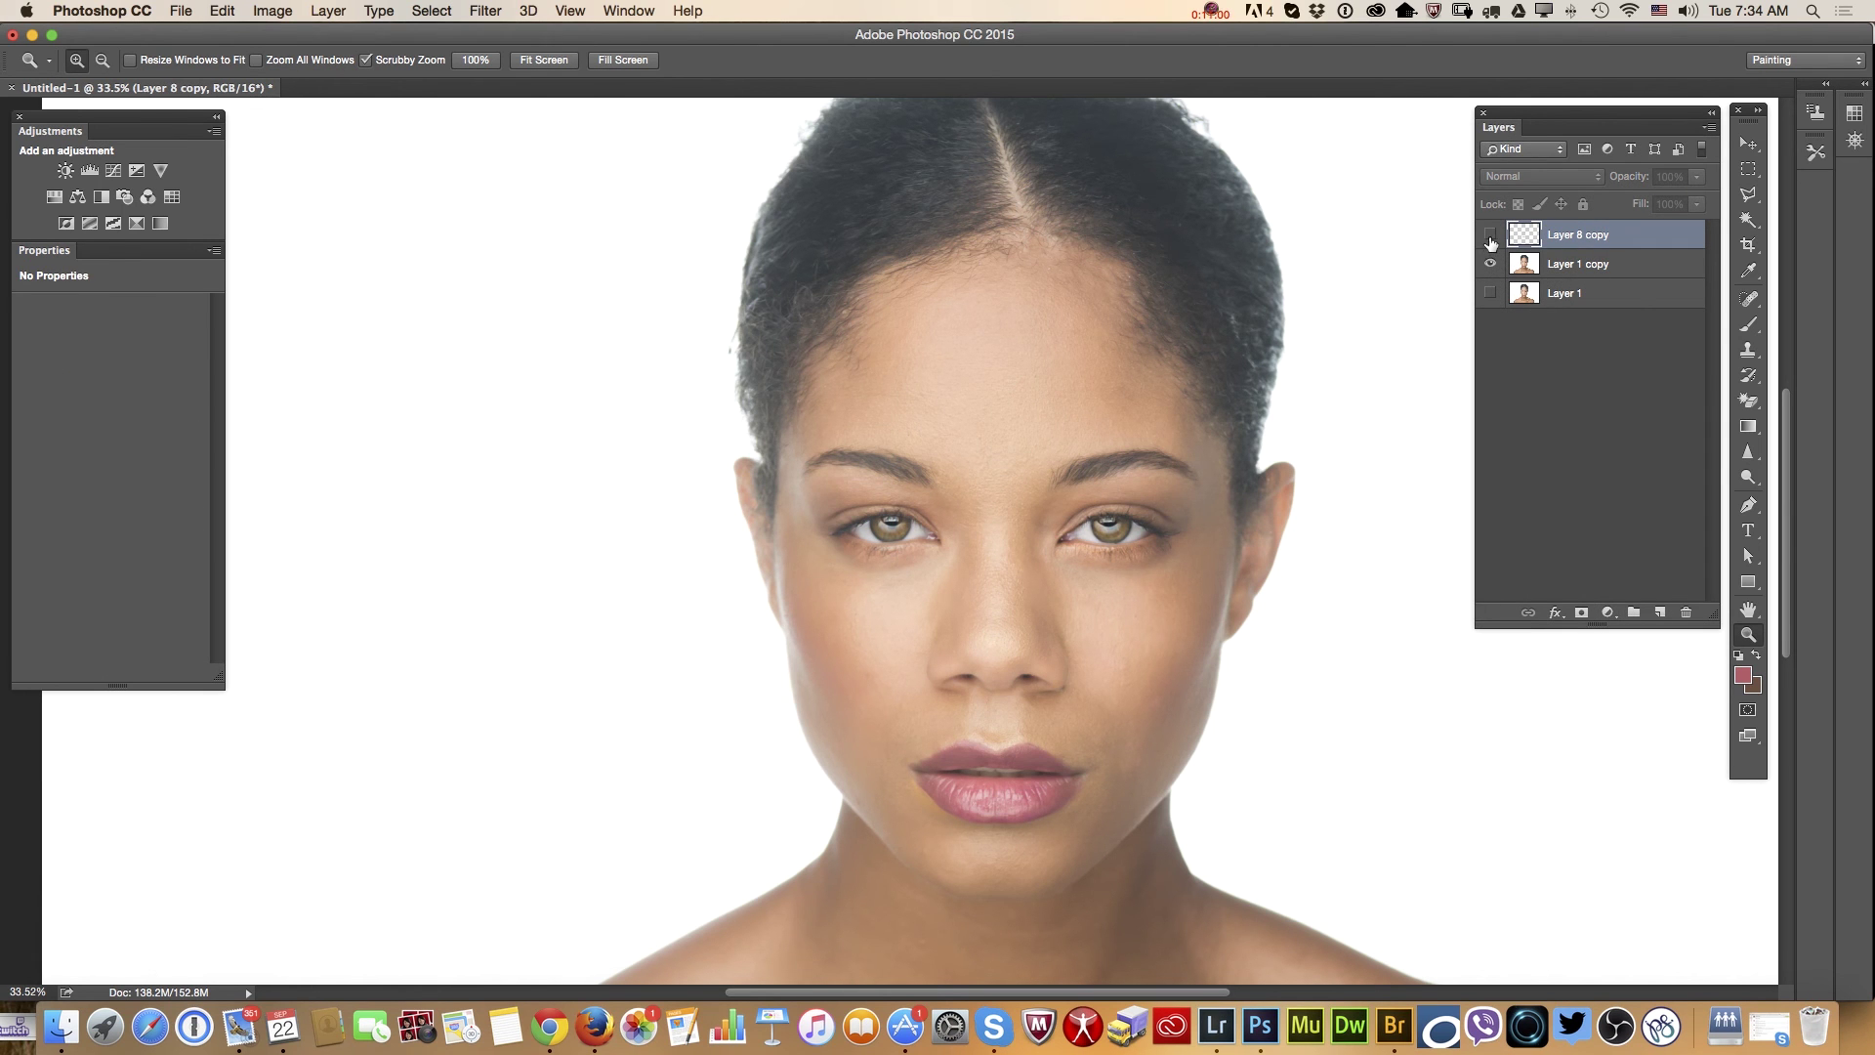
{"action": "left_click", "coordinate": [1490, 235]}
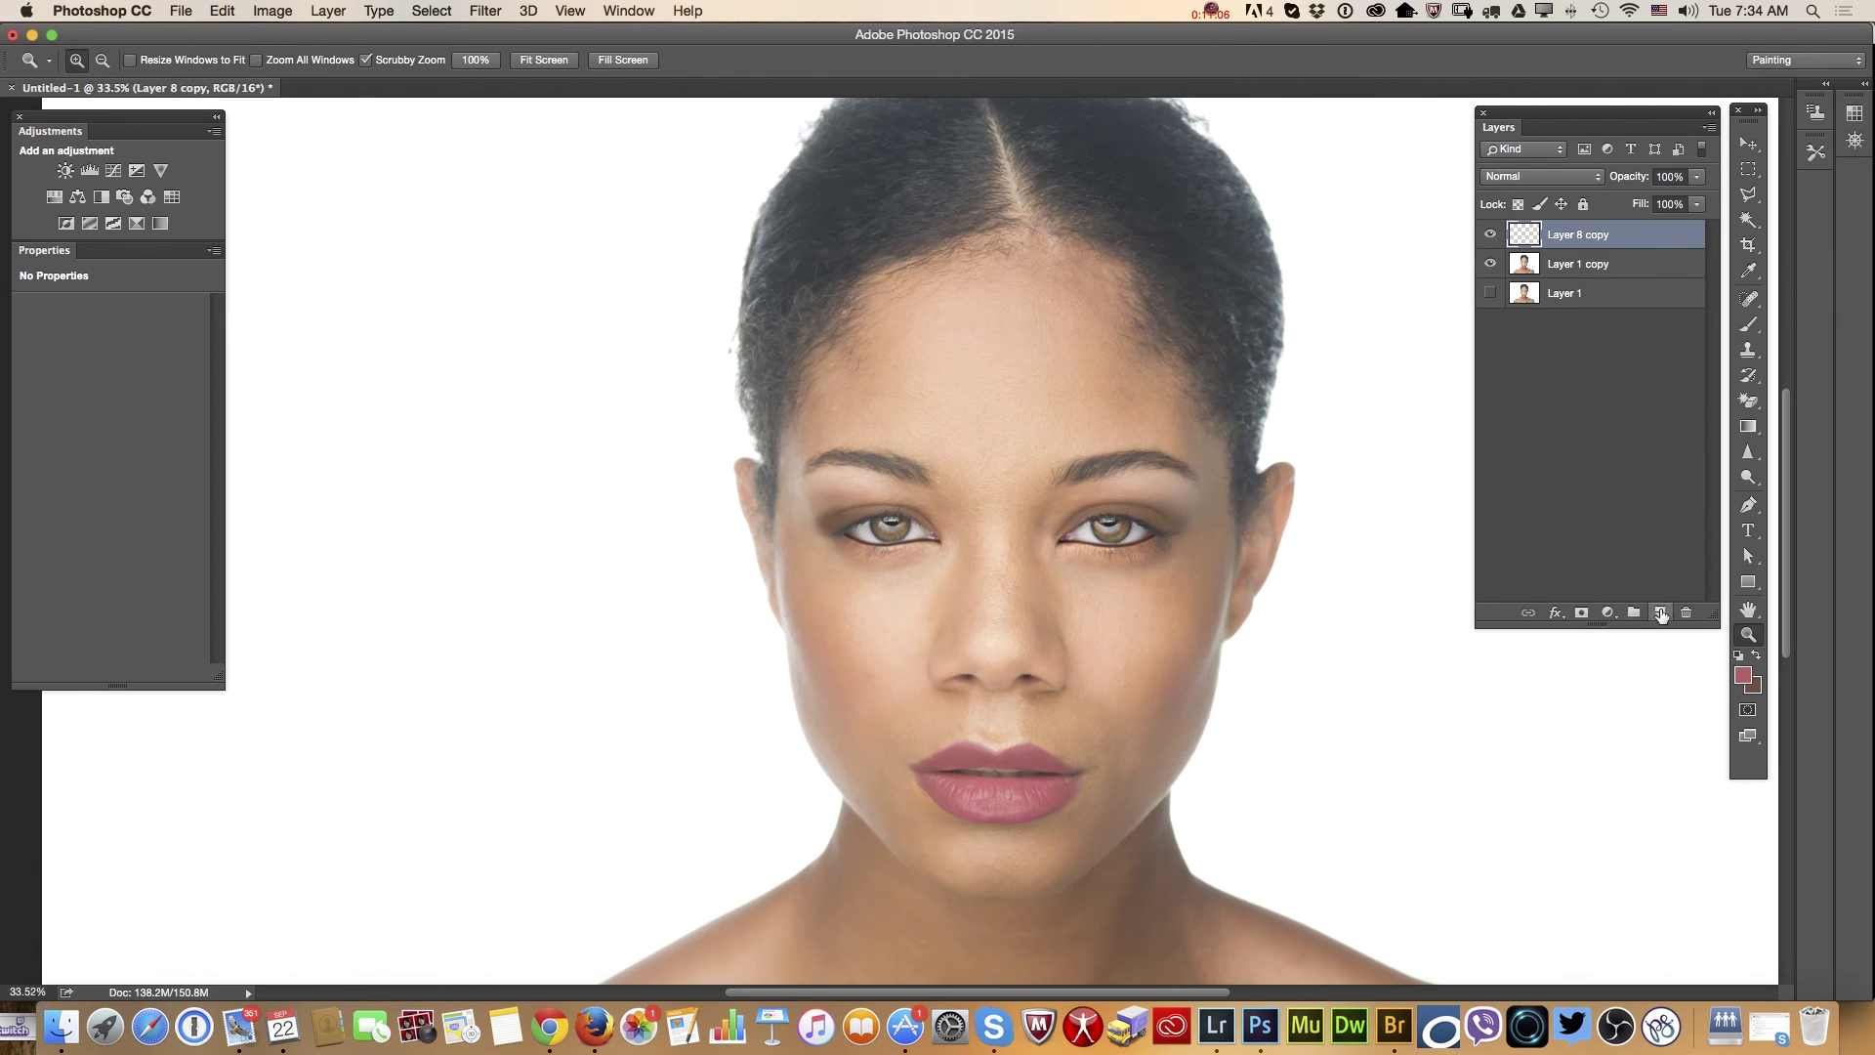
On a new layer, paint rose blush diagonally across both cheeks with a 94 px brush at 0% hardness and 35% opacity
{"action": "left_click", "coordinate": [1661, 613]}
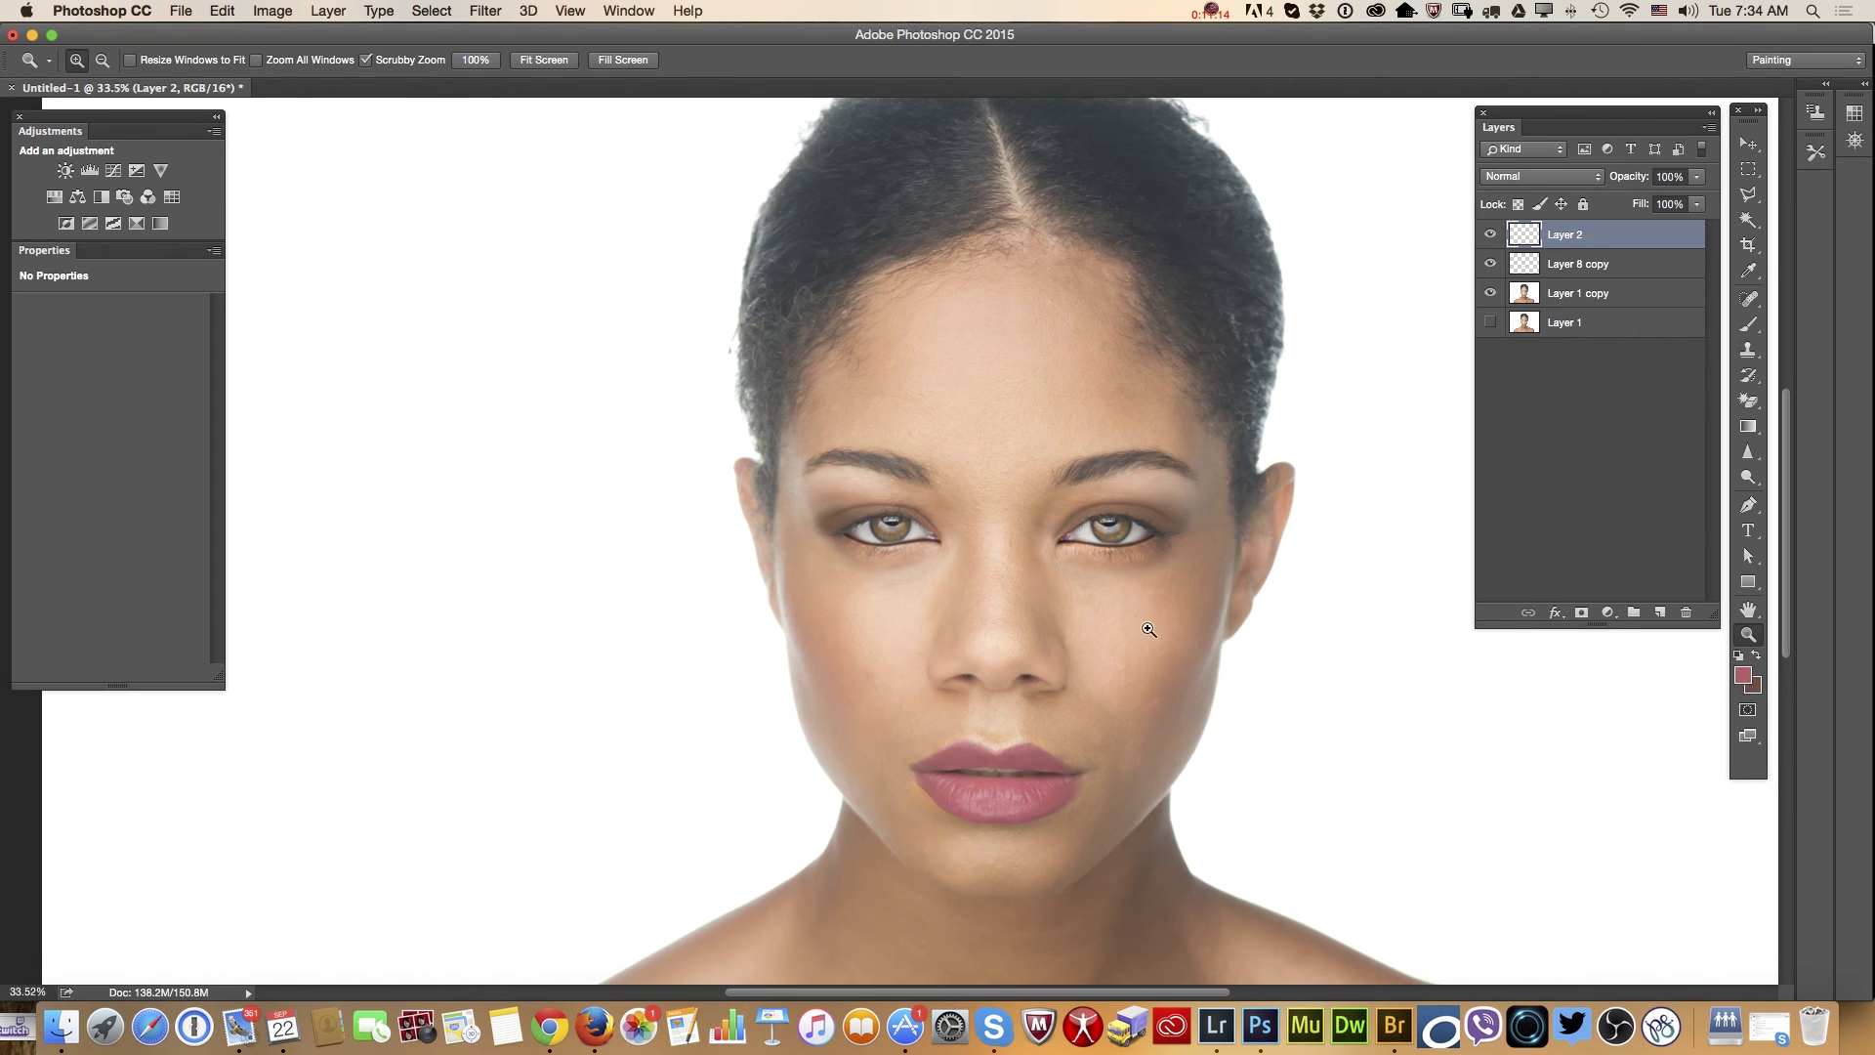
{"action": "left_click", "coordinate": [1748, 323]}
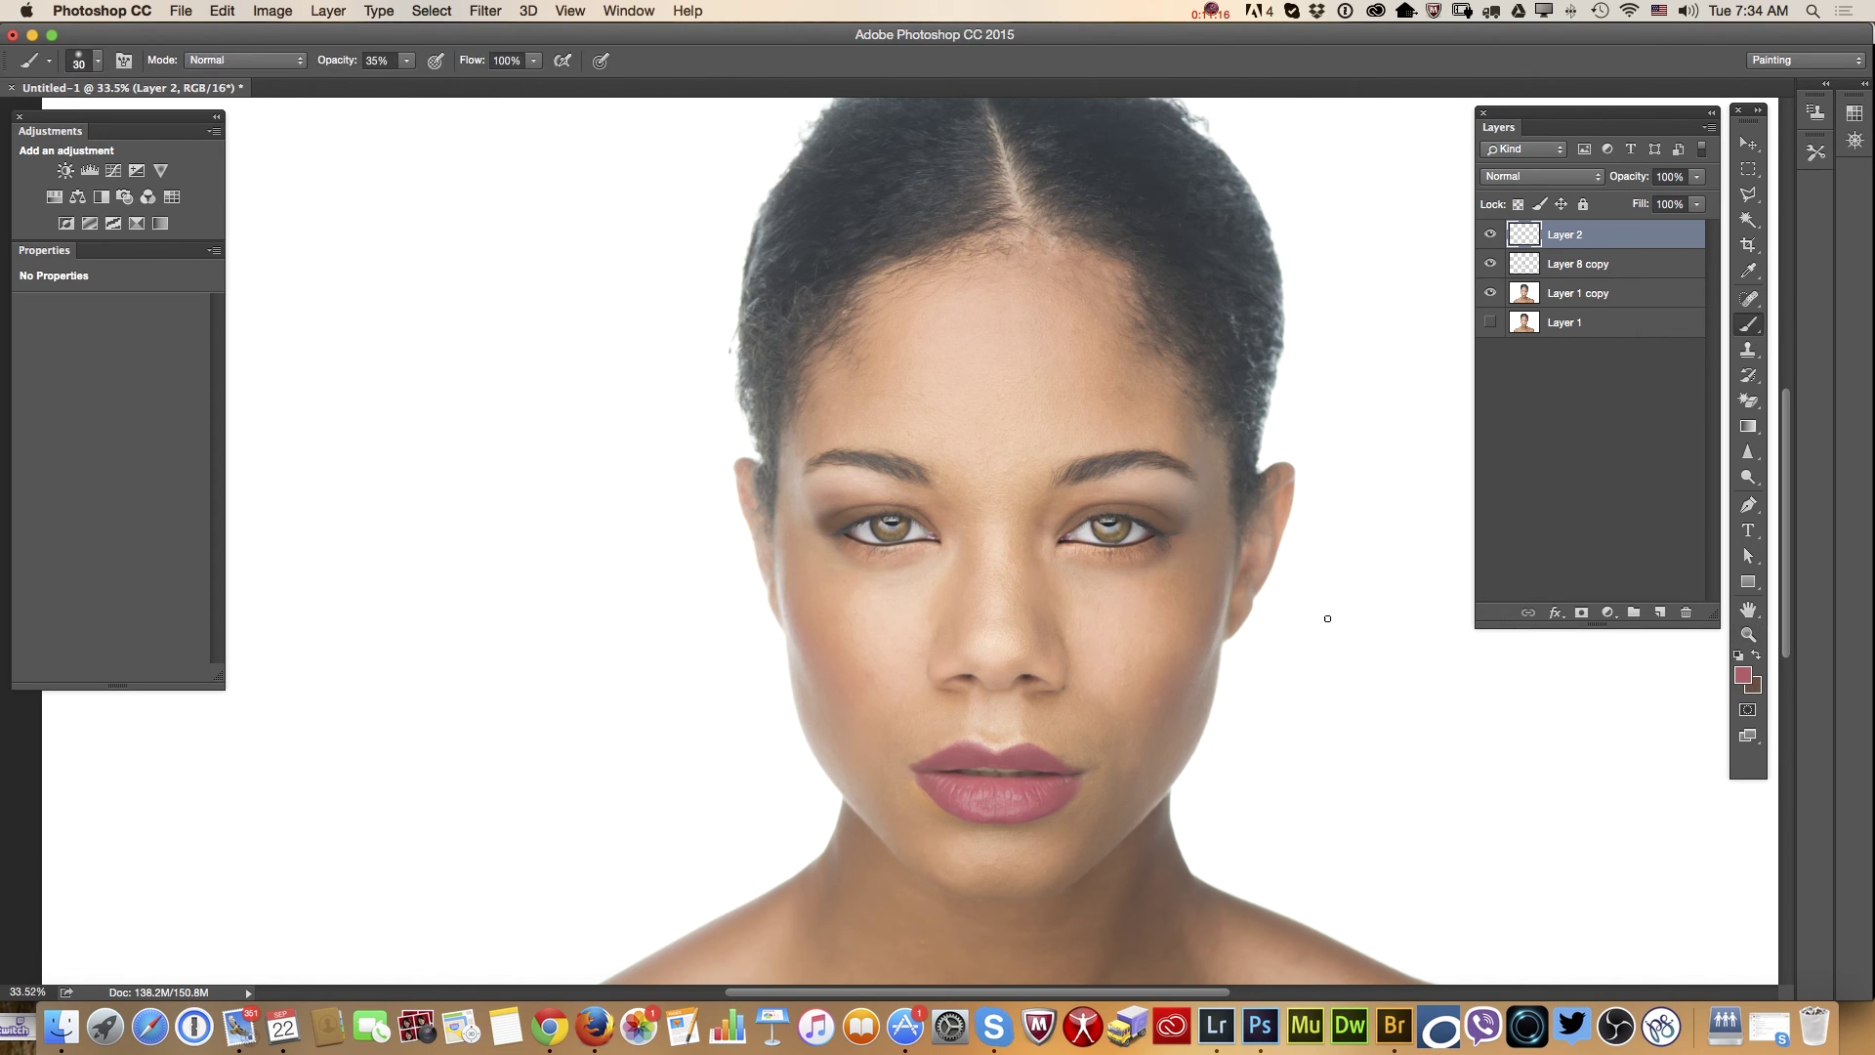
{"action": "left_click", "coordinate": [1748, 635]}
{"action": "left_click_drag", "start_coordinate": [1229, 682], "coordinate": [1267, 695]}
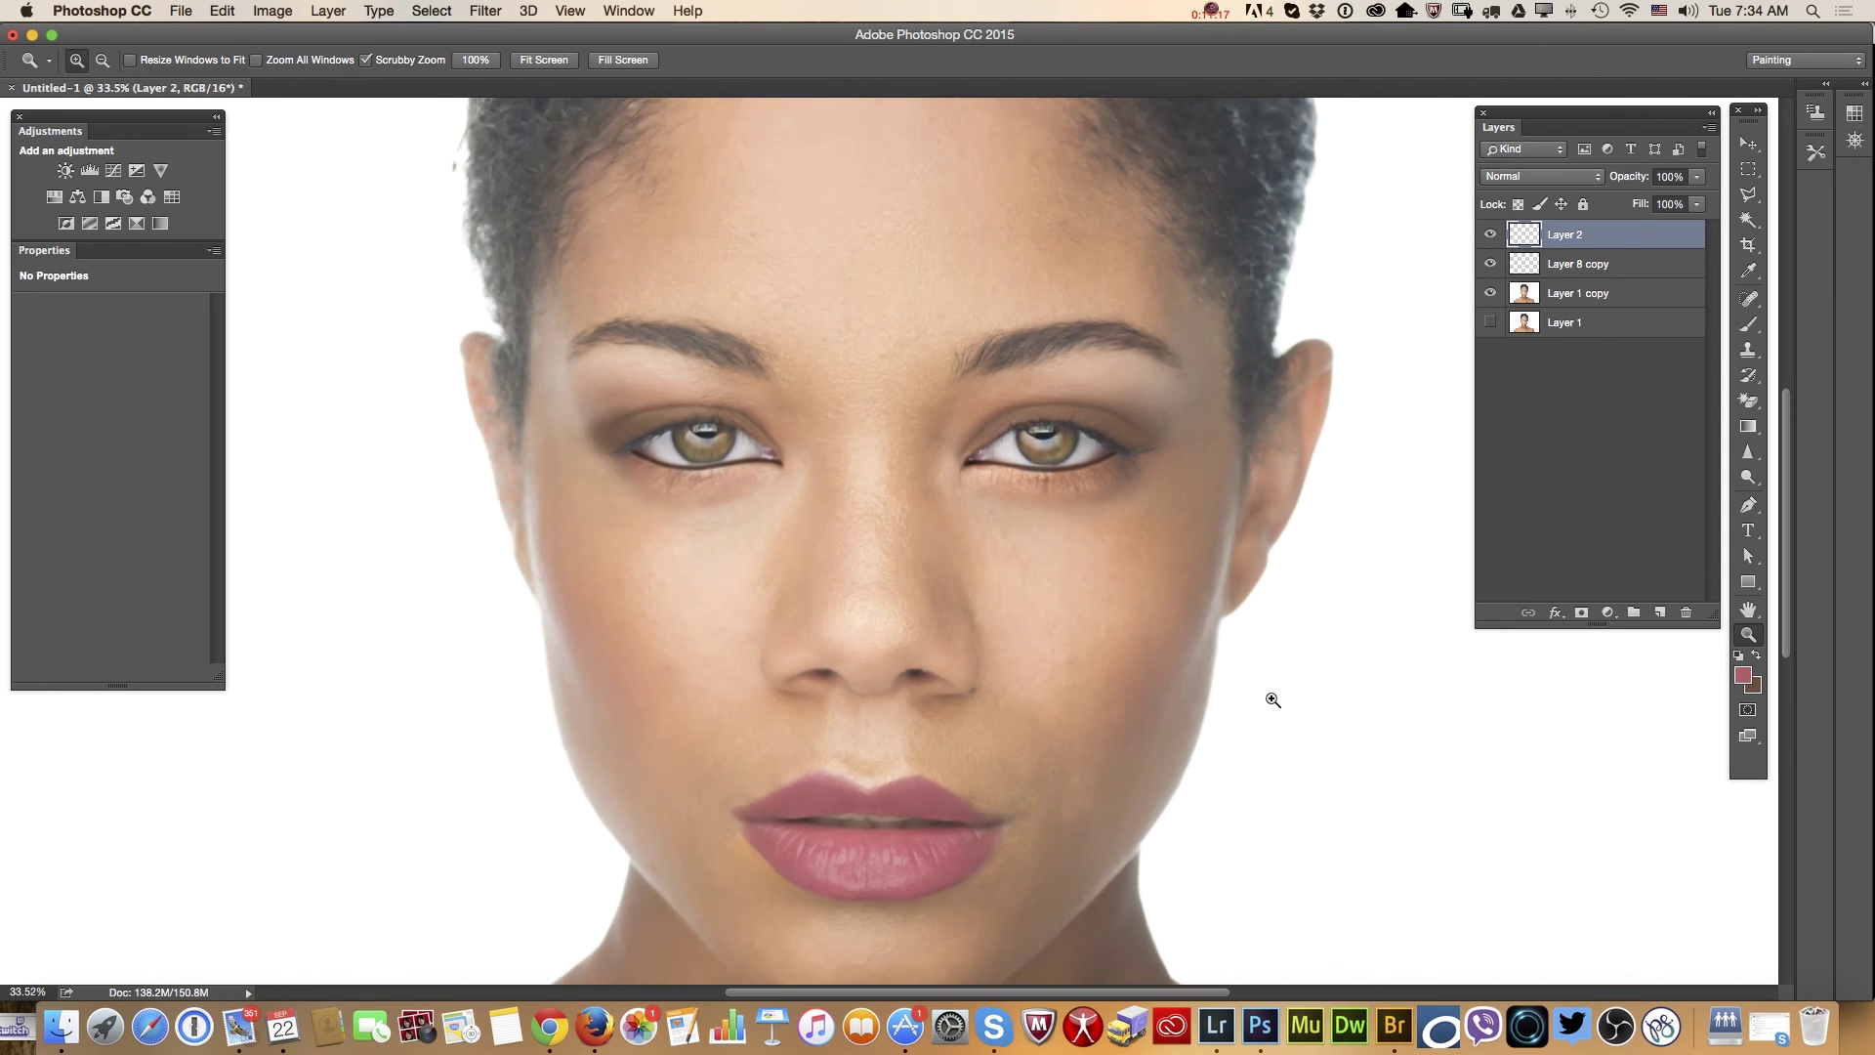
{"action": "left_click", "coordinate": [1749, 324]}
{"action": "right_click", "coordinate": [1227, 566]}
{"action": "left_click", "coordinate": [1317, 637]}
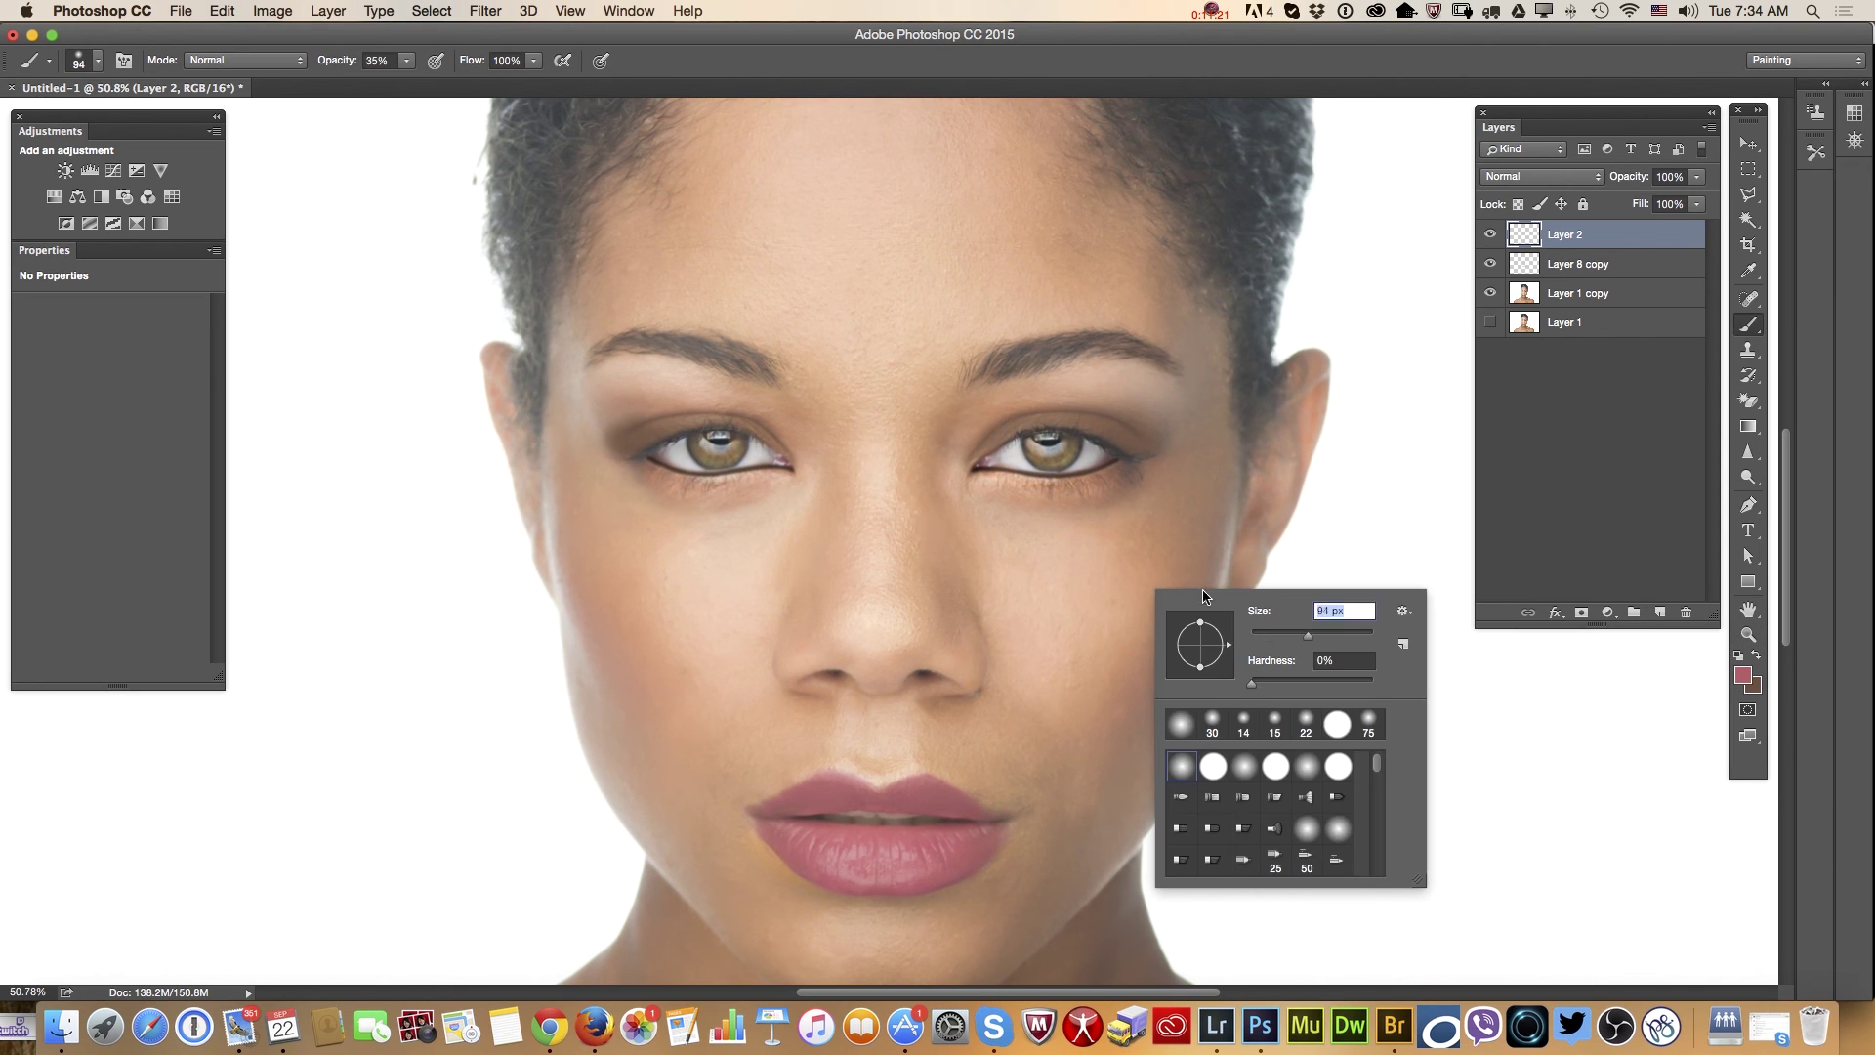
{"action": "left_click", "coordinate": [1179, 570]}
{"action": "mouse_move", "coordinate": [1160, 578]}
{"action": "left_mouse_down"}
{"action": "mouse_move", "coordinate": [1213, 516]}
{"action": "mouse_move", "coordinate": [1202, 616]}
{"action": "mouse_move", "coordinate": [1183, 638]}
{"action": "mouse_move", "coordinate": [1181, 592]}
{"action": "mouse_move", "coordinate": [1159, 598]}
{"action": "mouse_move", "coordinate": [1168, 653]}
{"action": "mouse_move", "coordinate": [1143, 675]}
{"action": "mouse_move", "coordinate": [1147, 620]}
{"action": "mouse_move", "coordinate": [1139, 696]}
{"action": "mouse_move", "coordinate": [1225, 481]}
{"action": "mouse_move", "coordinate": [1140, 681]}
{"action": "mouse_move", "coordinate": [1120, 679]}
{"action": "mouse_move", "coordinate": [1092, 573]}
{"action": "mouse_move", "coordinate": [1171, 586]}
{"action": "mouse_move", "coordinate": [1110, 689]}
{"action": "left_mouse_up"}
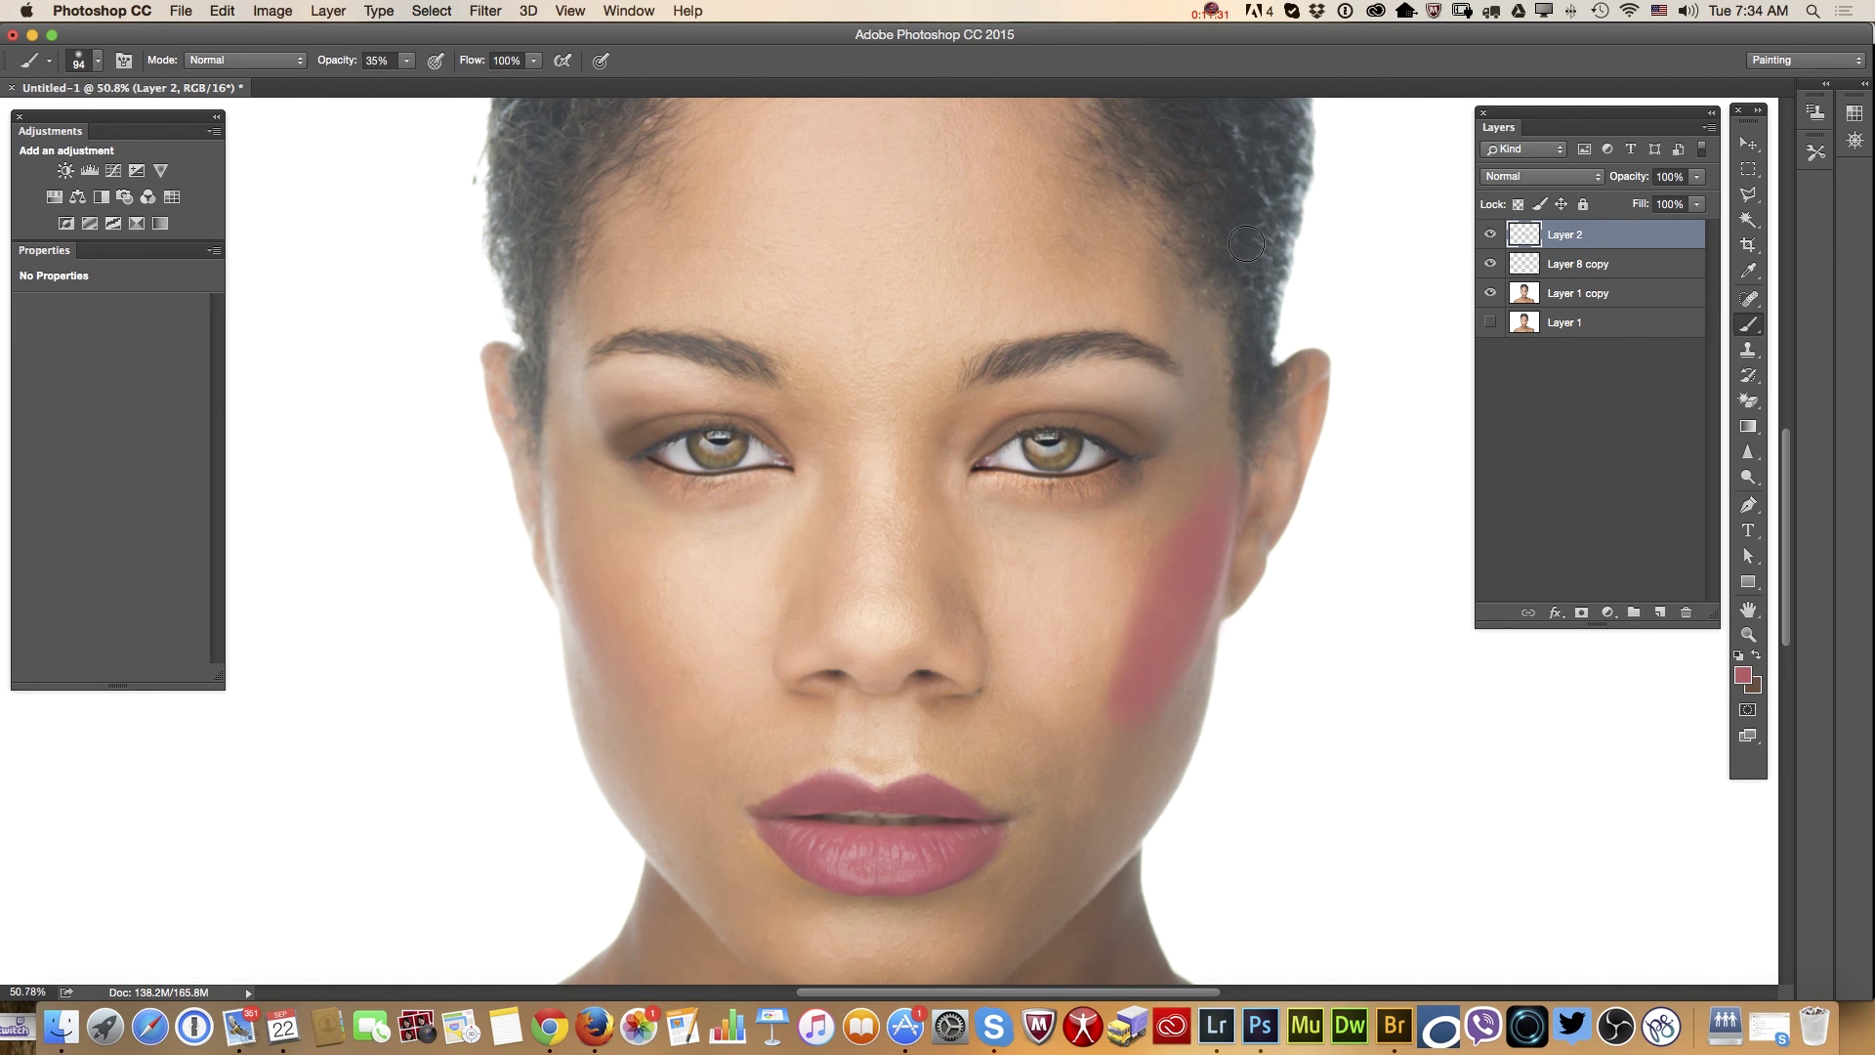
{"action": "mouse_move", "coordinate": [574, 532]}
{"action": "left_mouse_down"}
{"action": "mouse_move", "coordinate": [618, 670]}
{"action": "mouse_move", "coordinate": [577, 528]}
{"action": "mouse_move", "coordinate": [647, 676]}
{"action": "mouse_move", "coordinate": [626, 666]}
{"action": "mouse_move", "coordinate": [612, 608]}
{"action": "mouse_move", "coordinate": [657, 689]}
{"action": "mouse_move", "coordinate": [634, 678]}
{"action": "mouse_move", "coordinate": [563, 497]}
{"action": "mouse_move", "coordinate": [596, 645]}
{"action": "mouse_move", "coordinate": [645, 650]}
{"action": "mouse_move", "coordinate": [644, 667]}
{"action": "mouse_move", "coordinate": [580, 540]}
{"action": "left_mouse_up"}
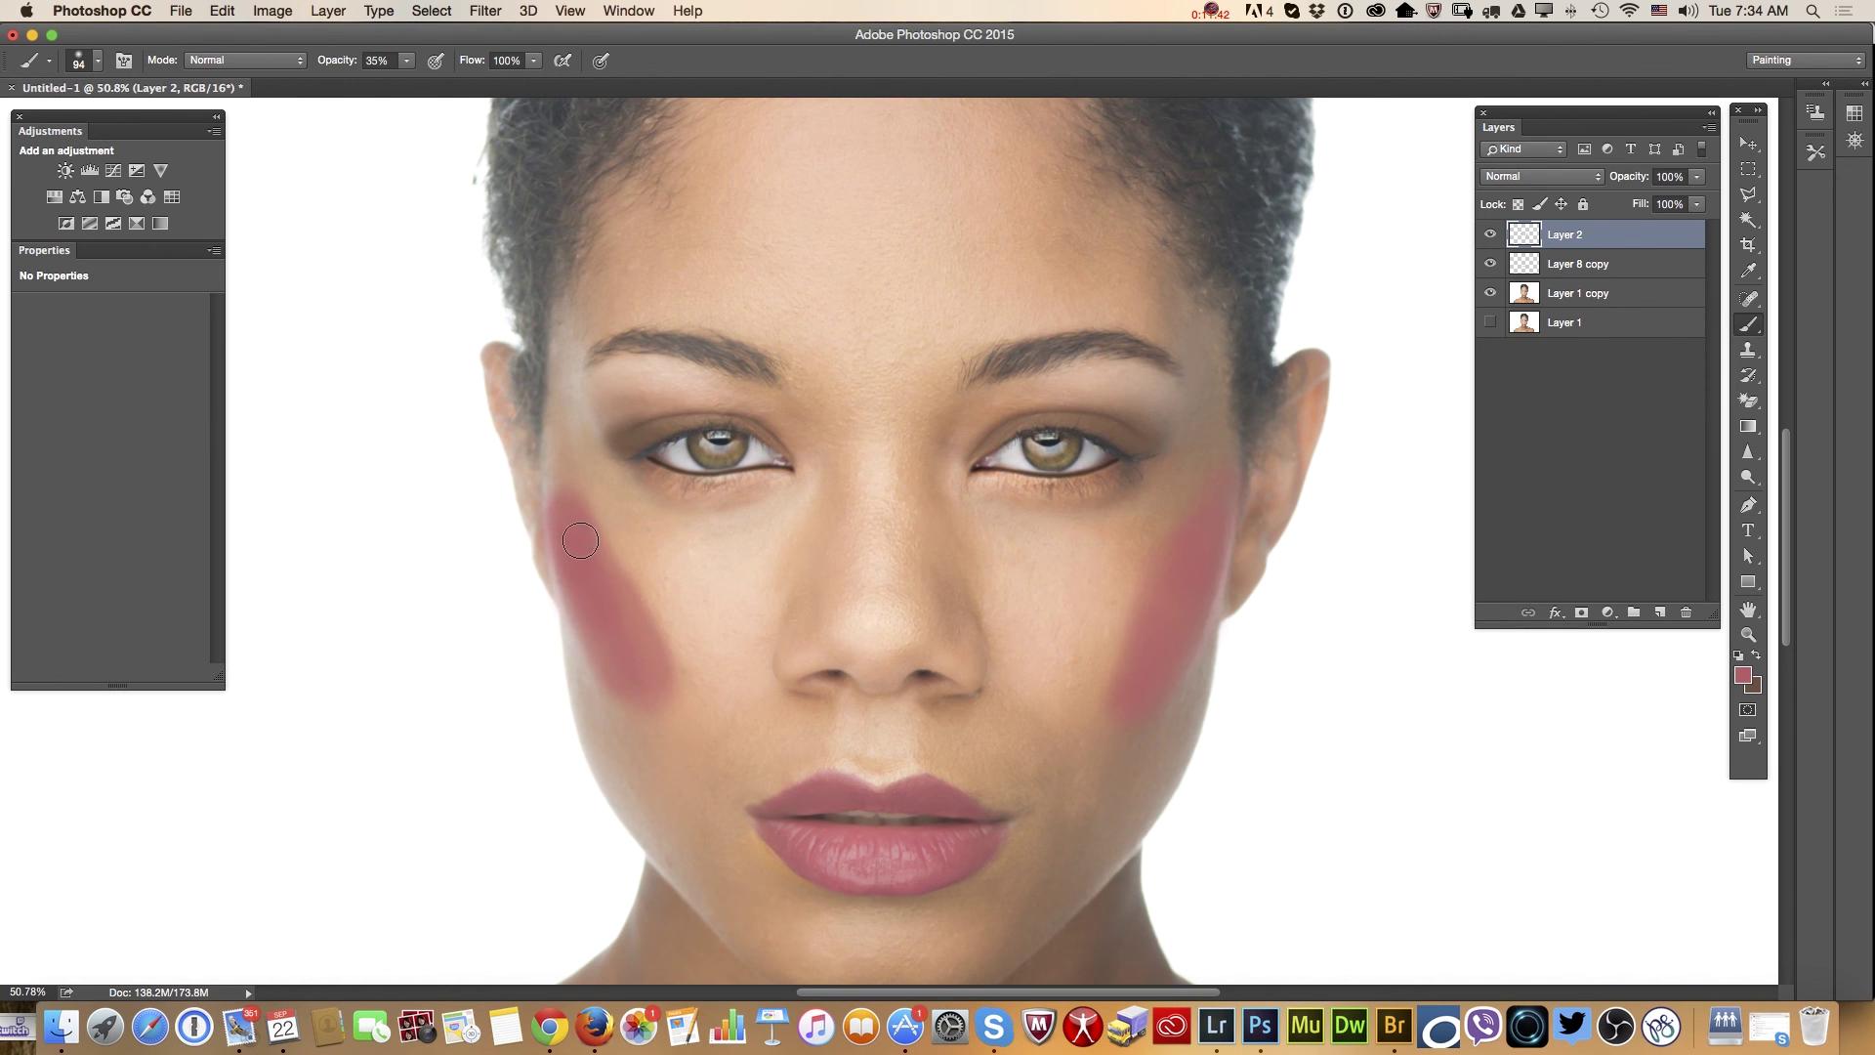
Soften the cheek blush on Layer 2 with a Gaussian Blur
{"action": "left_click", "coordinate": [491, 14]}
{"action": "mouse_move", "coordinate": [674, 243]}
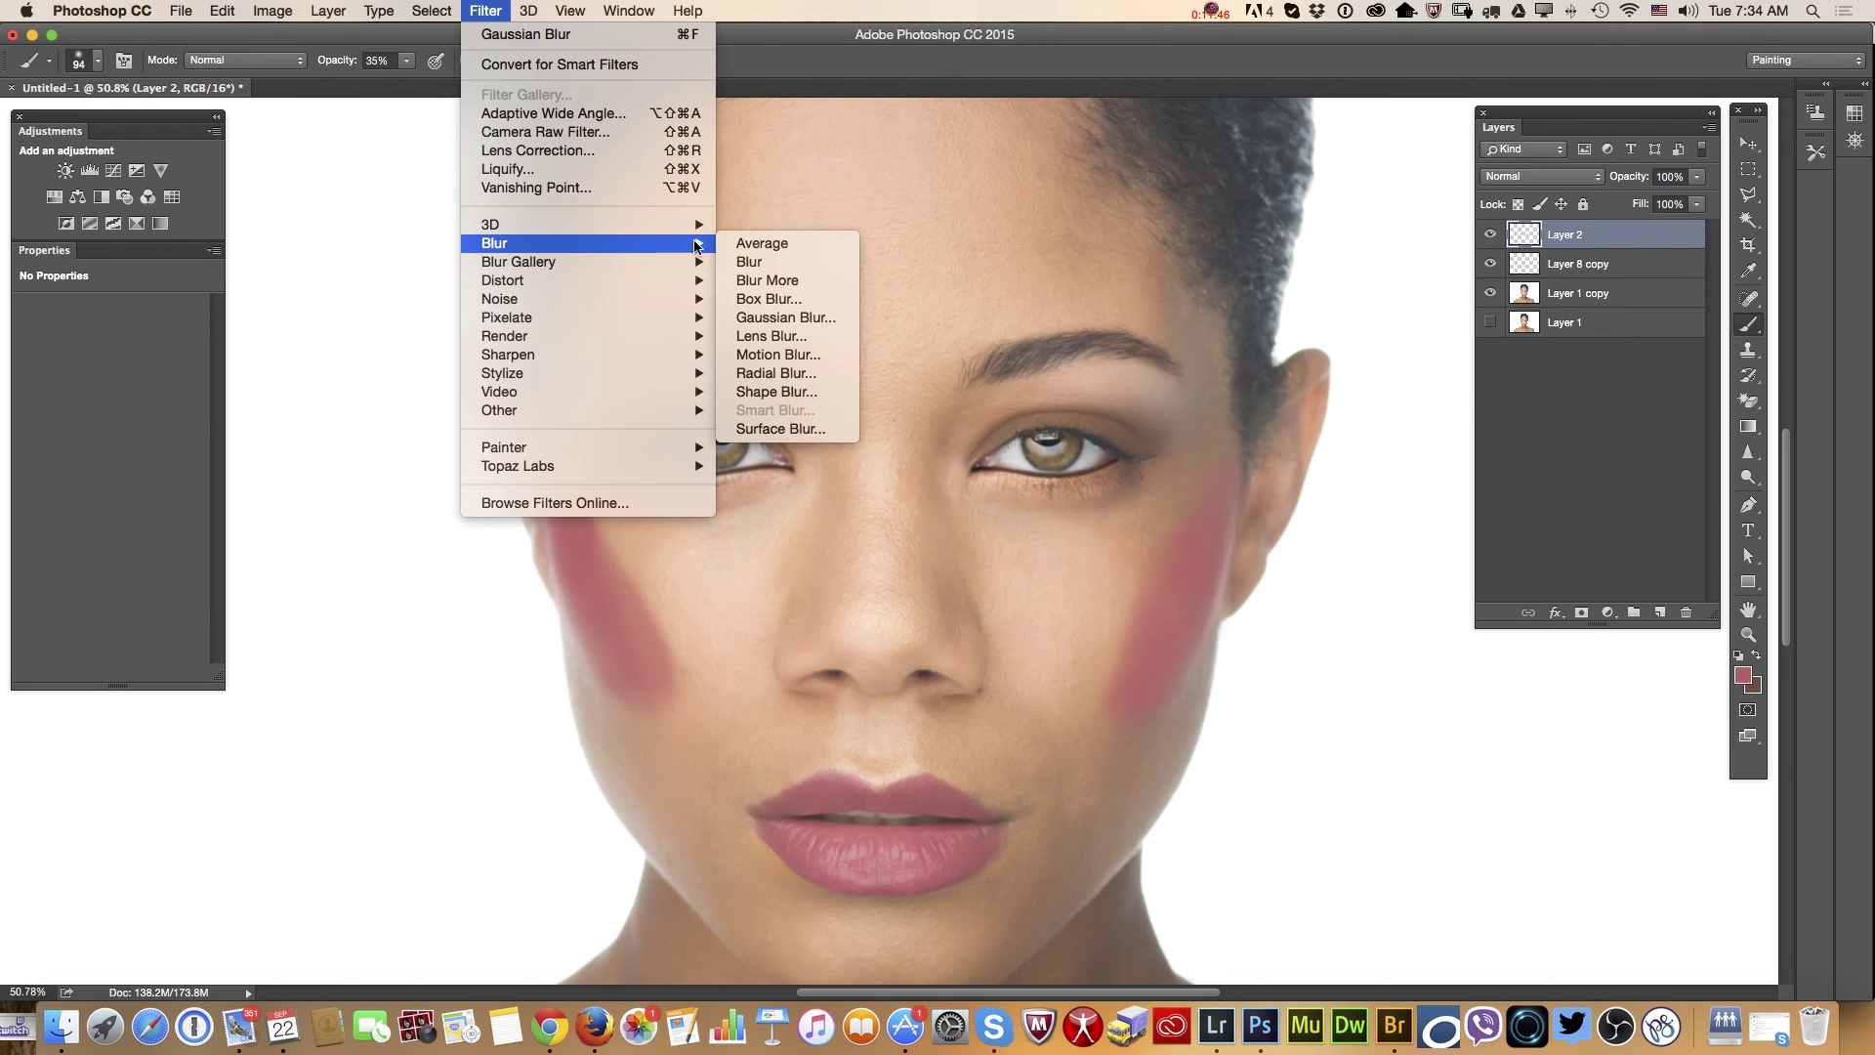
{"action": "left_click", "coordinate": [774, 318]}
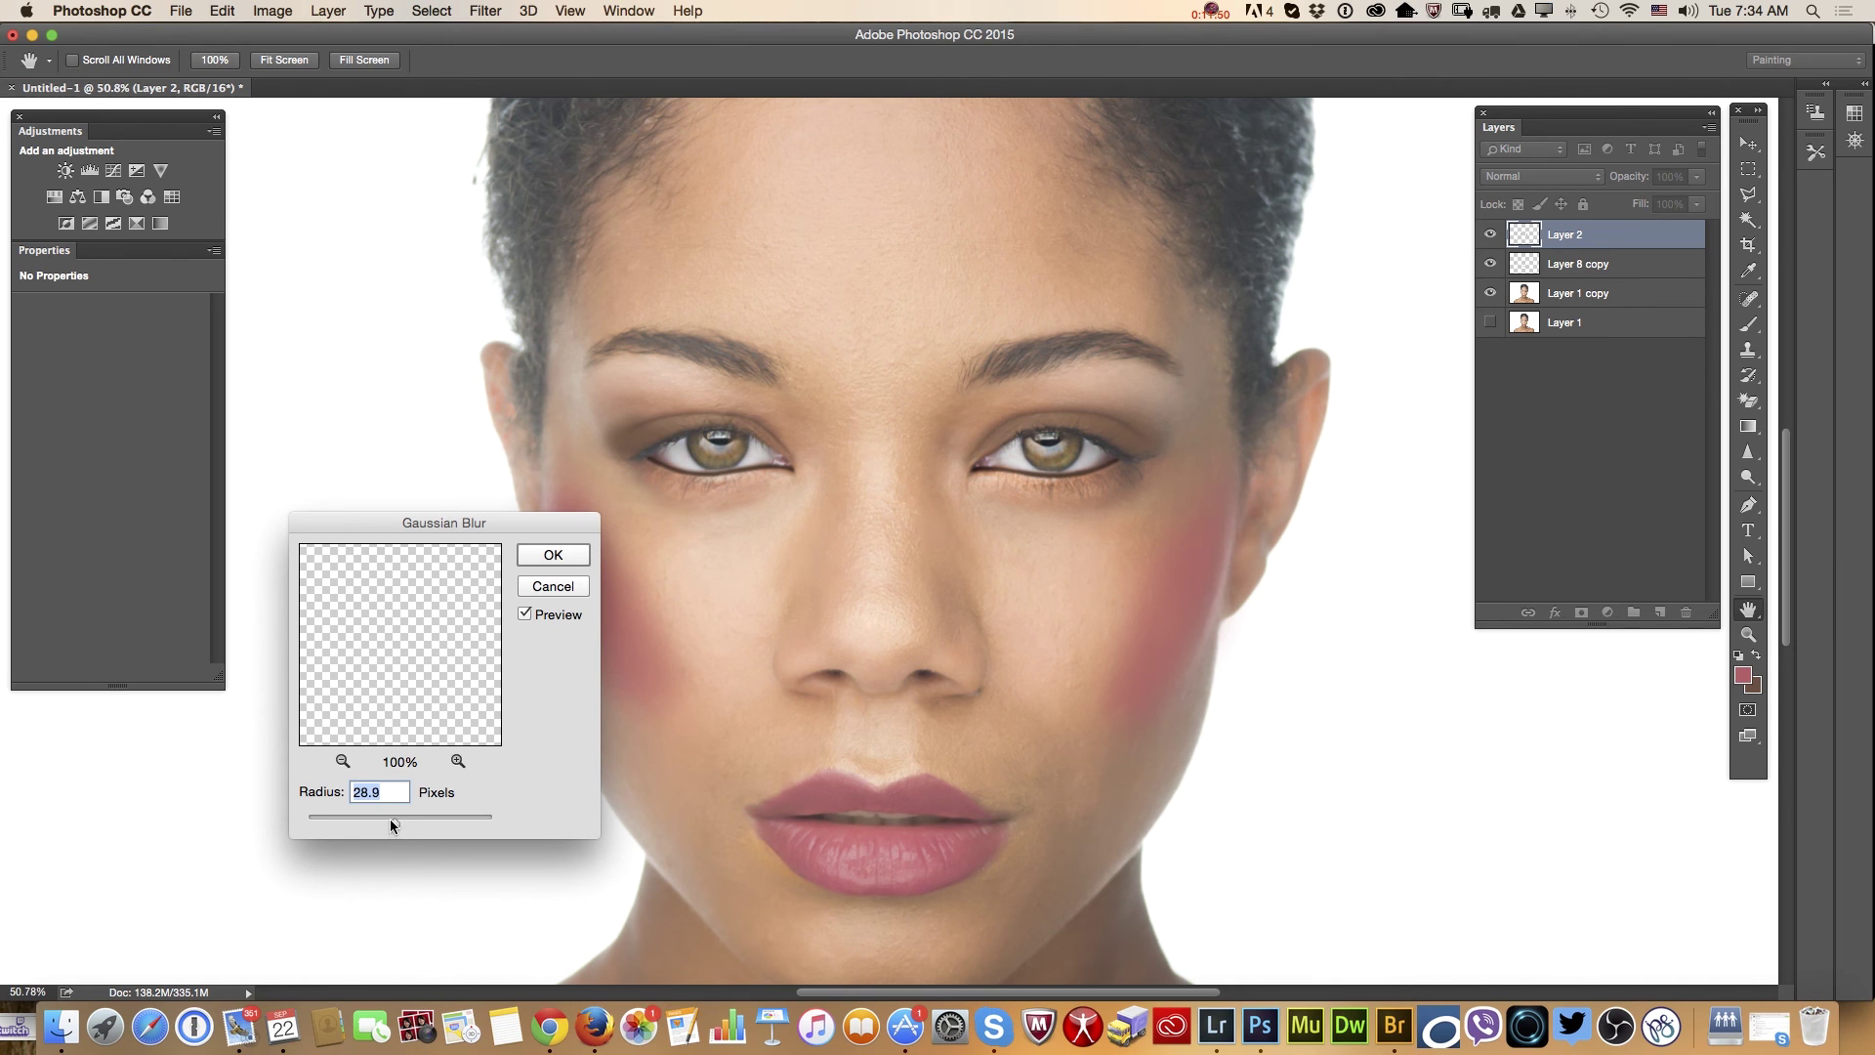
{"action": "left_click_drag", "start_coordinate": [379, 826], "coordinate": [381, 820]}
{"action": "left_click", "coordinate": [553, 554]}
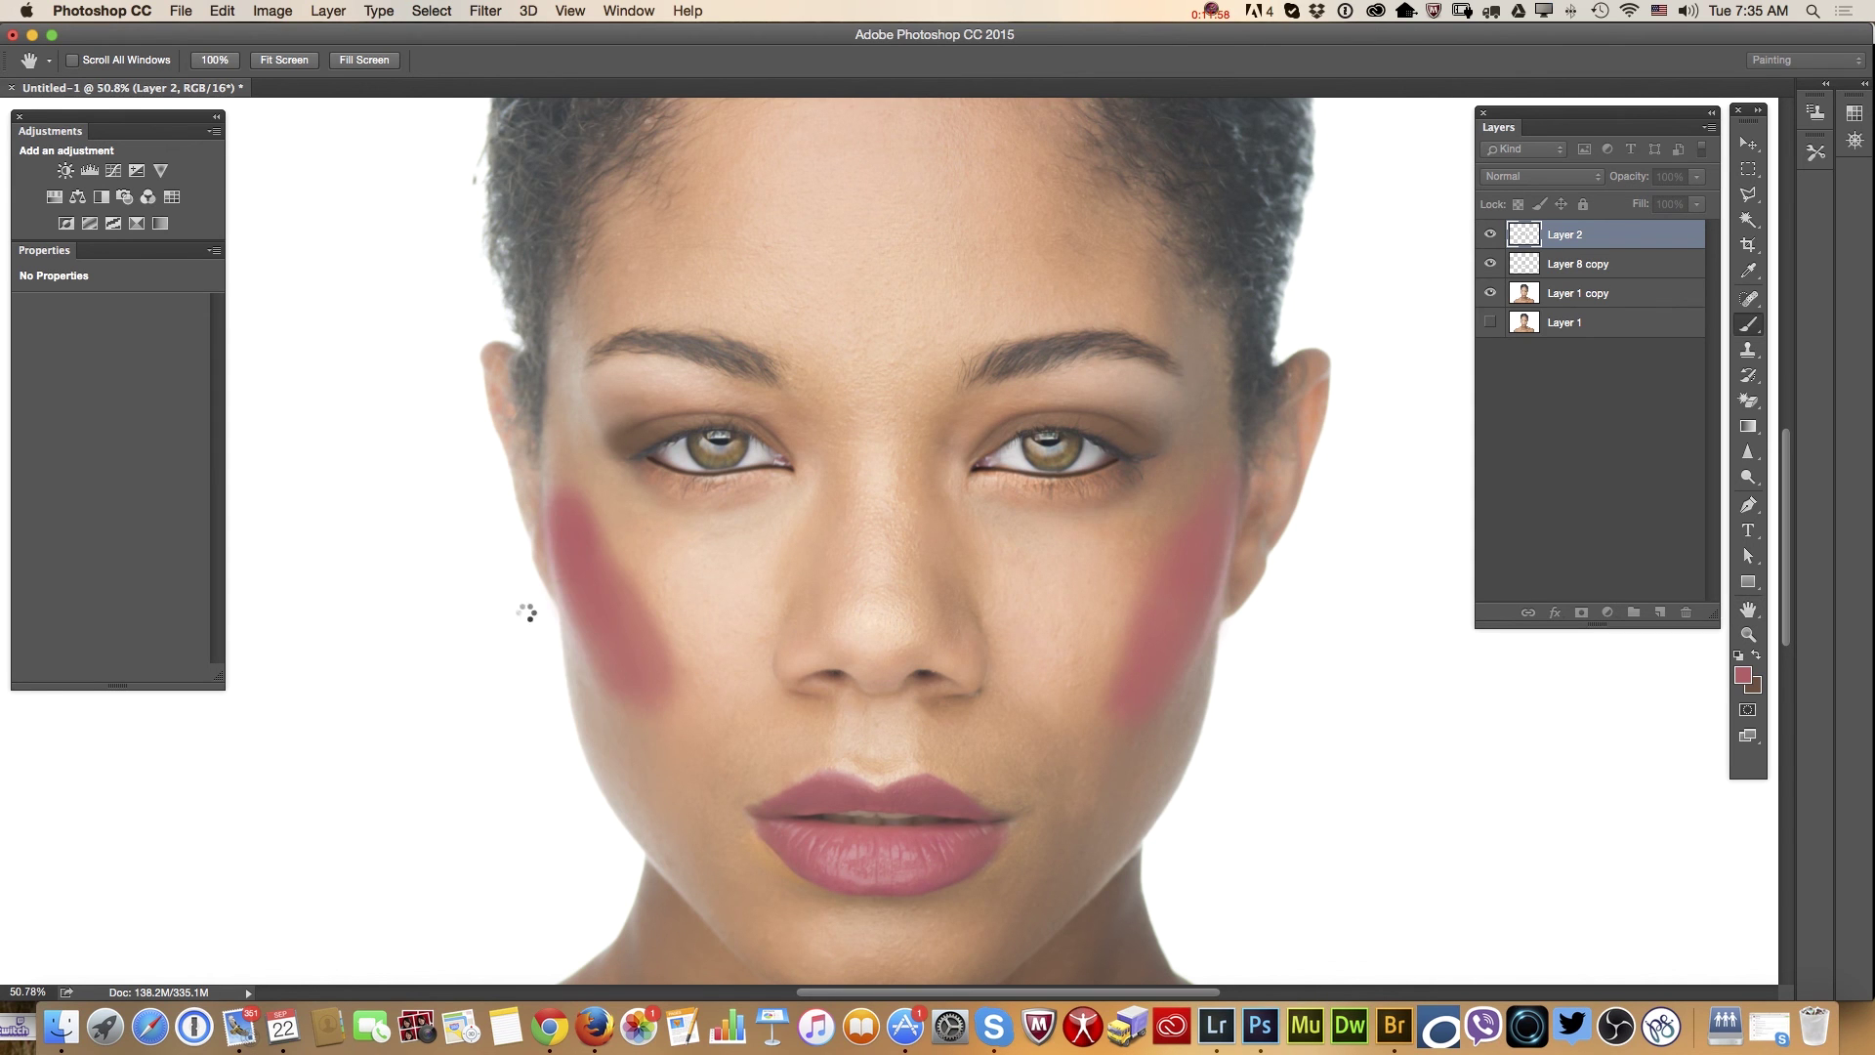
{"action": "key", "text": "b"}
Lower the blush layer's opacity to 13%, comparing the cheeks with and without the blush
{"action": "left_click", "coordinate": [1700, 178]}
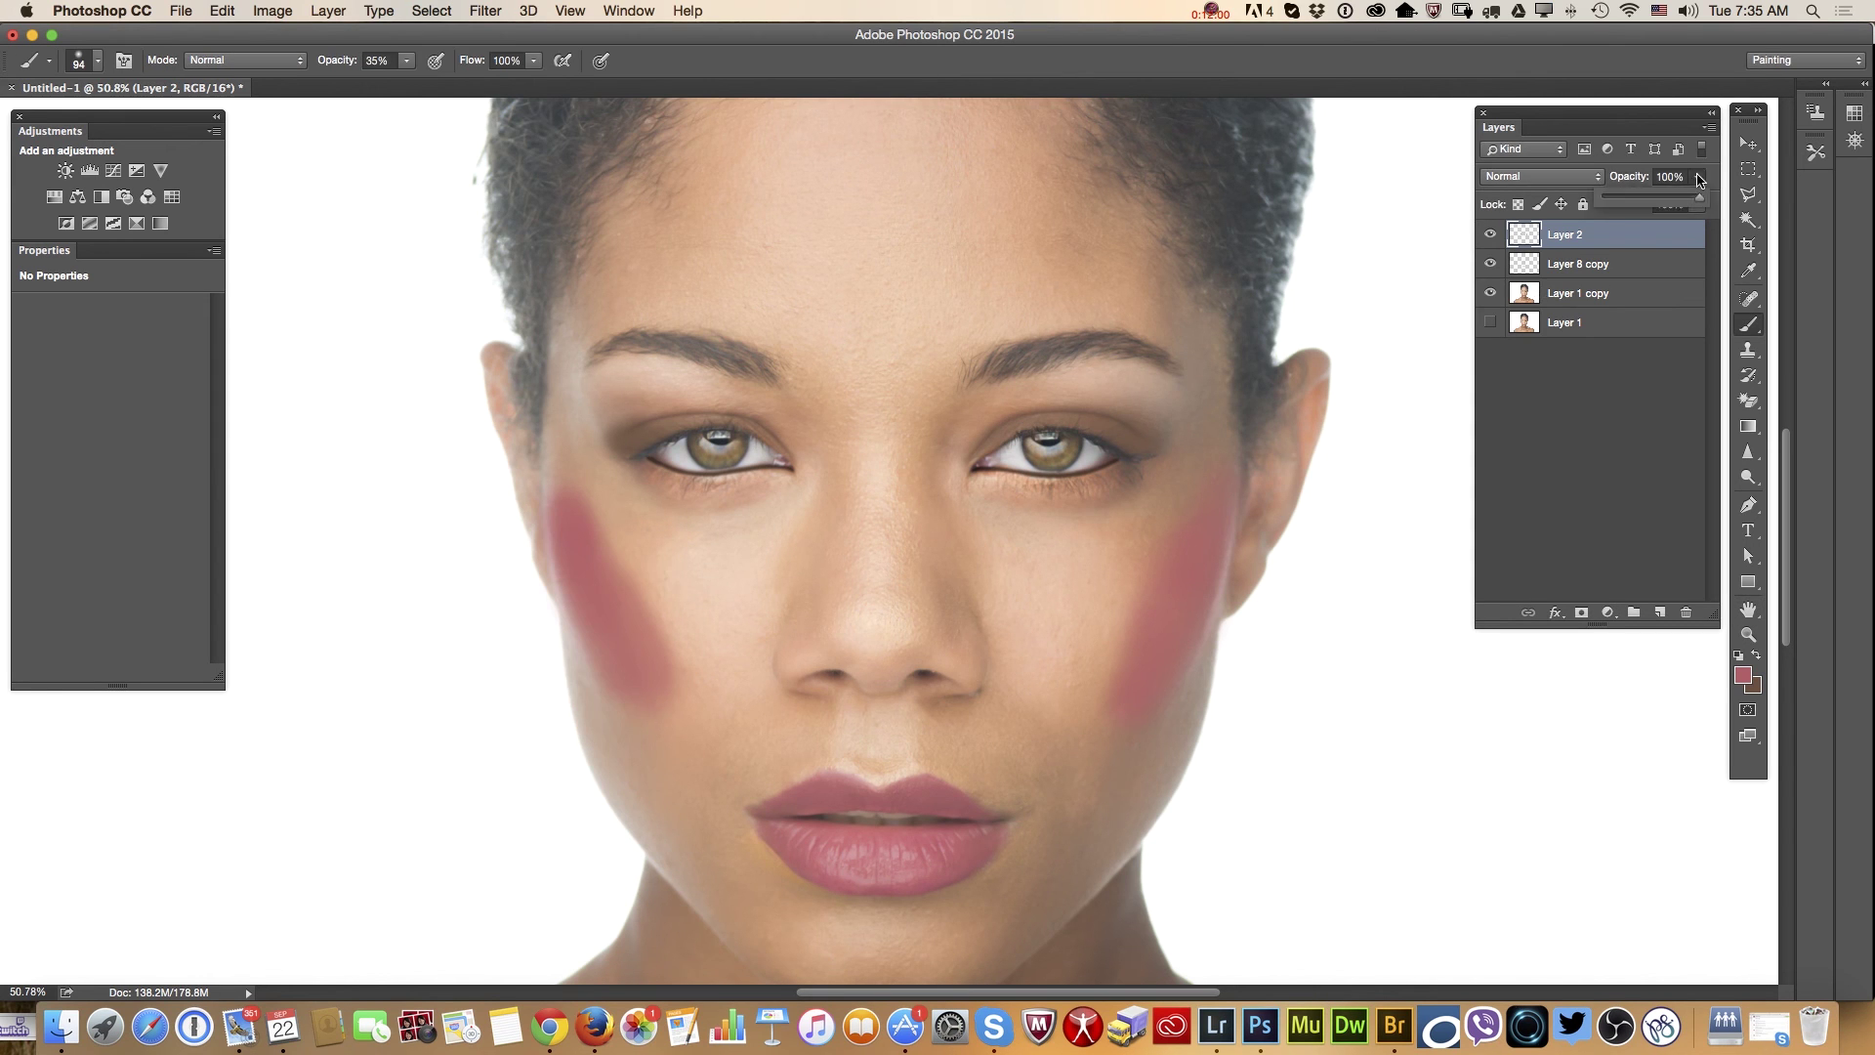
{"action": "left_click_drag", "start_coordinate": [1699, 205], "coordinate": [1613, 209]}
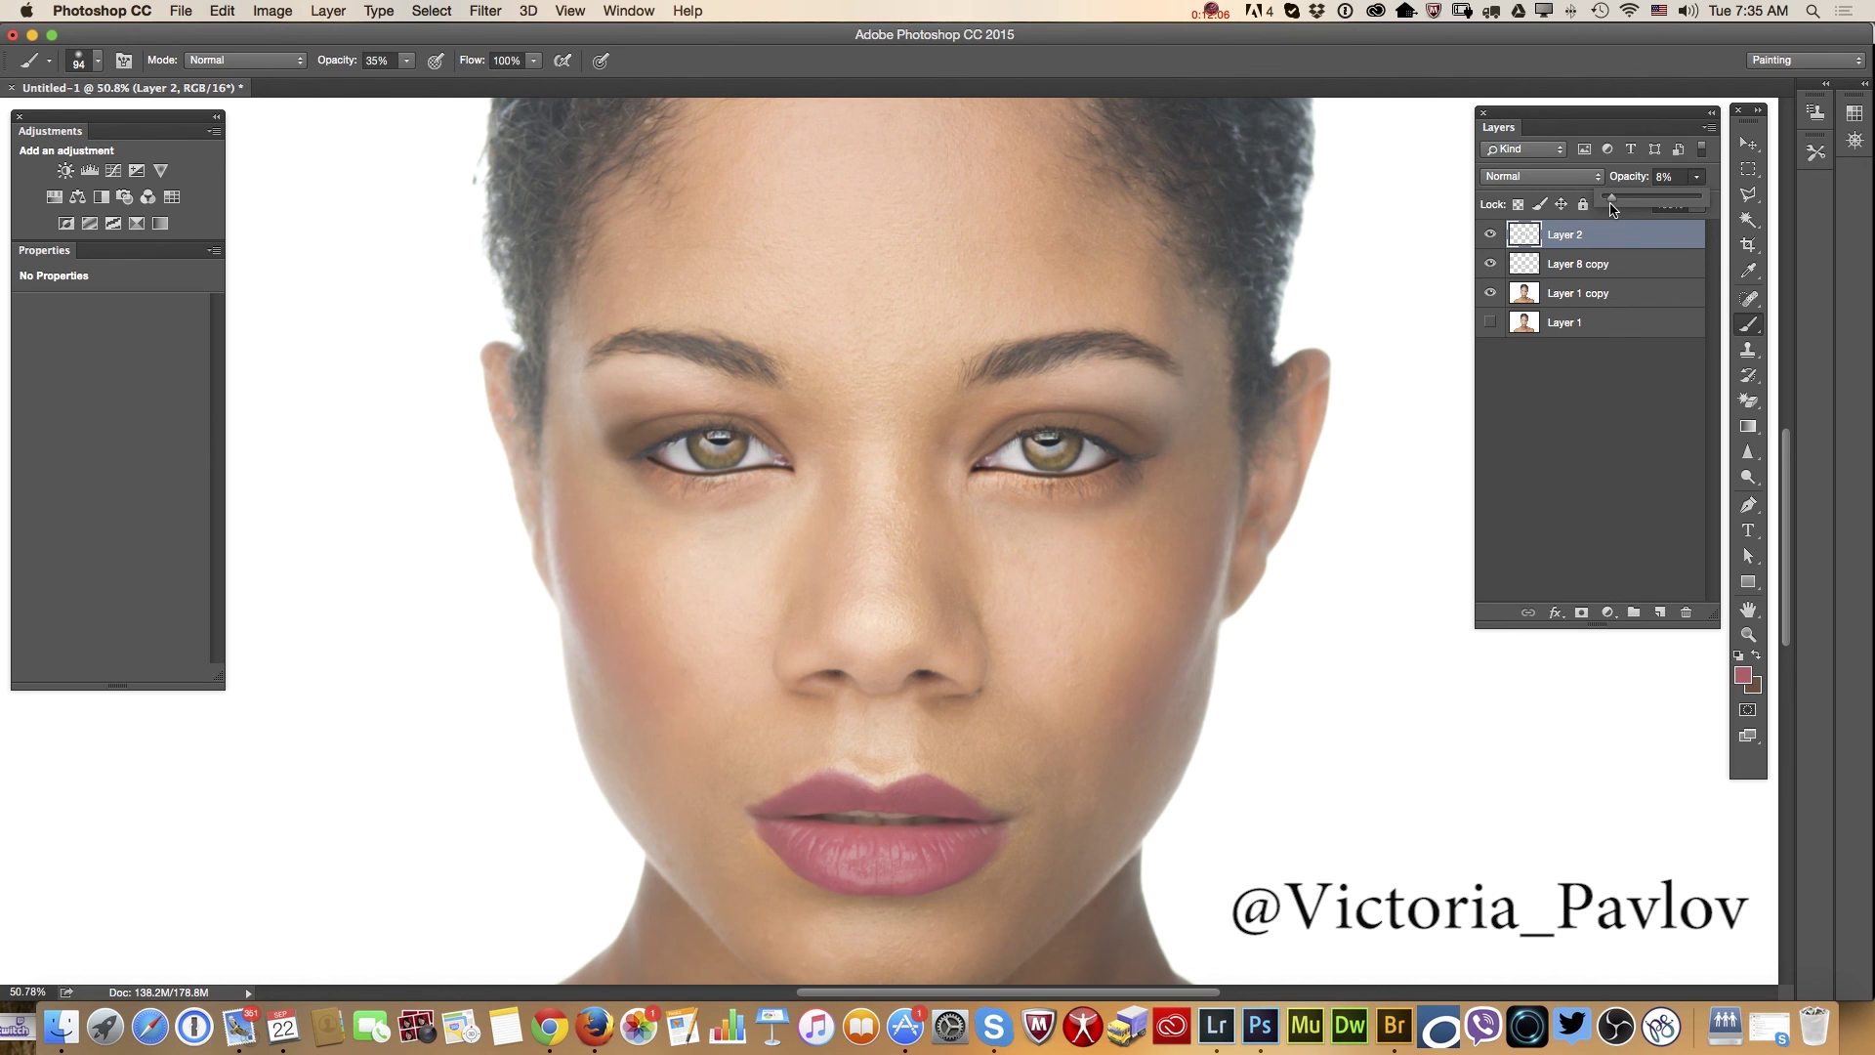
{"action": "left_click", "coordinate": [1491, 234]}
{"action": "left_click", "coordinate": [1492, 233]}
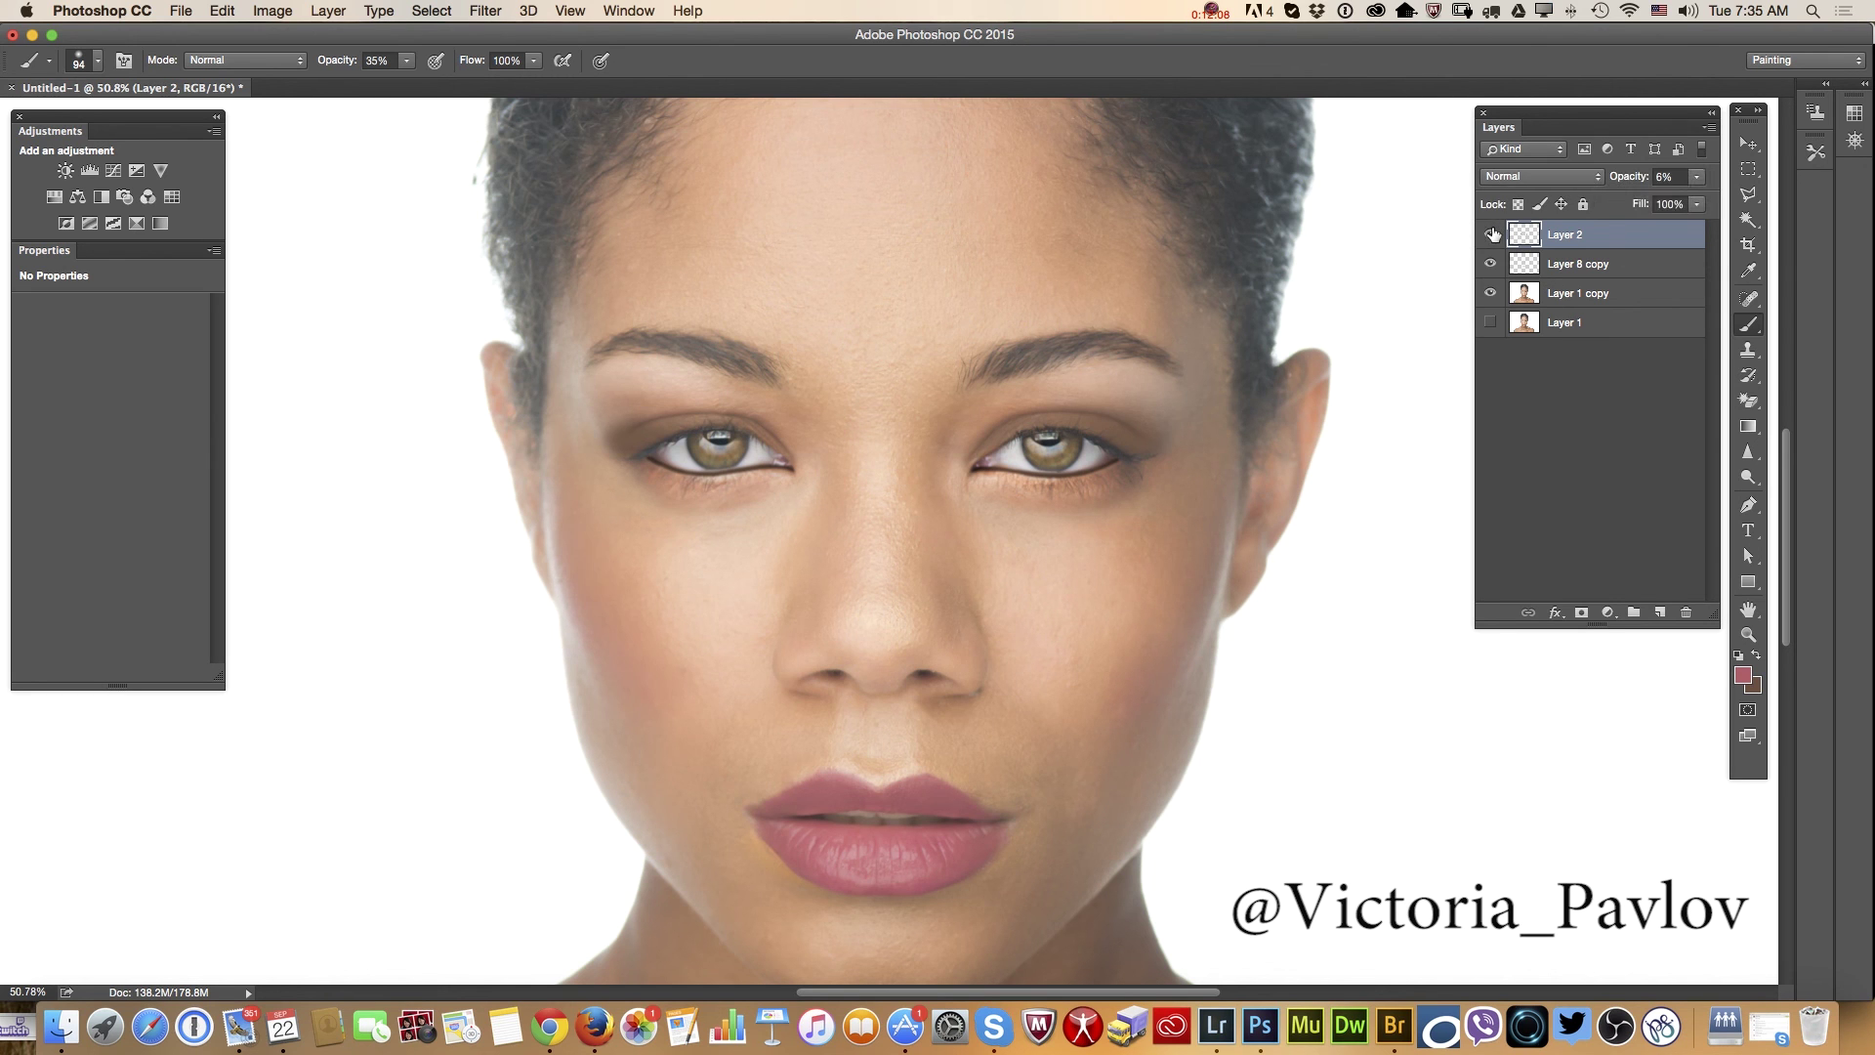
{"action": "left_click", "coordinate": [1502, 235]}
{"action": "left_click", "coordinate": [1491, 235]}
{"action": "left_click", "coordinate": [1489, 235]}
{"action": "left_click", "coordinate": [1491, 236]}
{"action": "left_click", "coordinate": [1698, 177]}
{"action": "left_click_drag", "start_coordinate": [1623, 203], "coordinate": [1631, 202]}
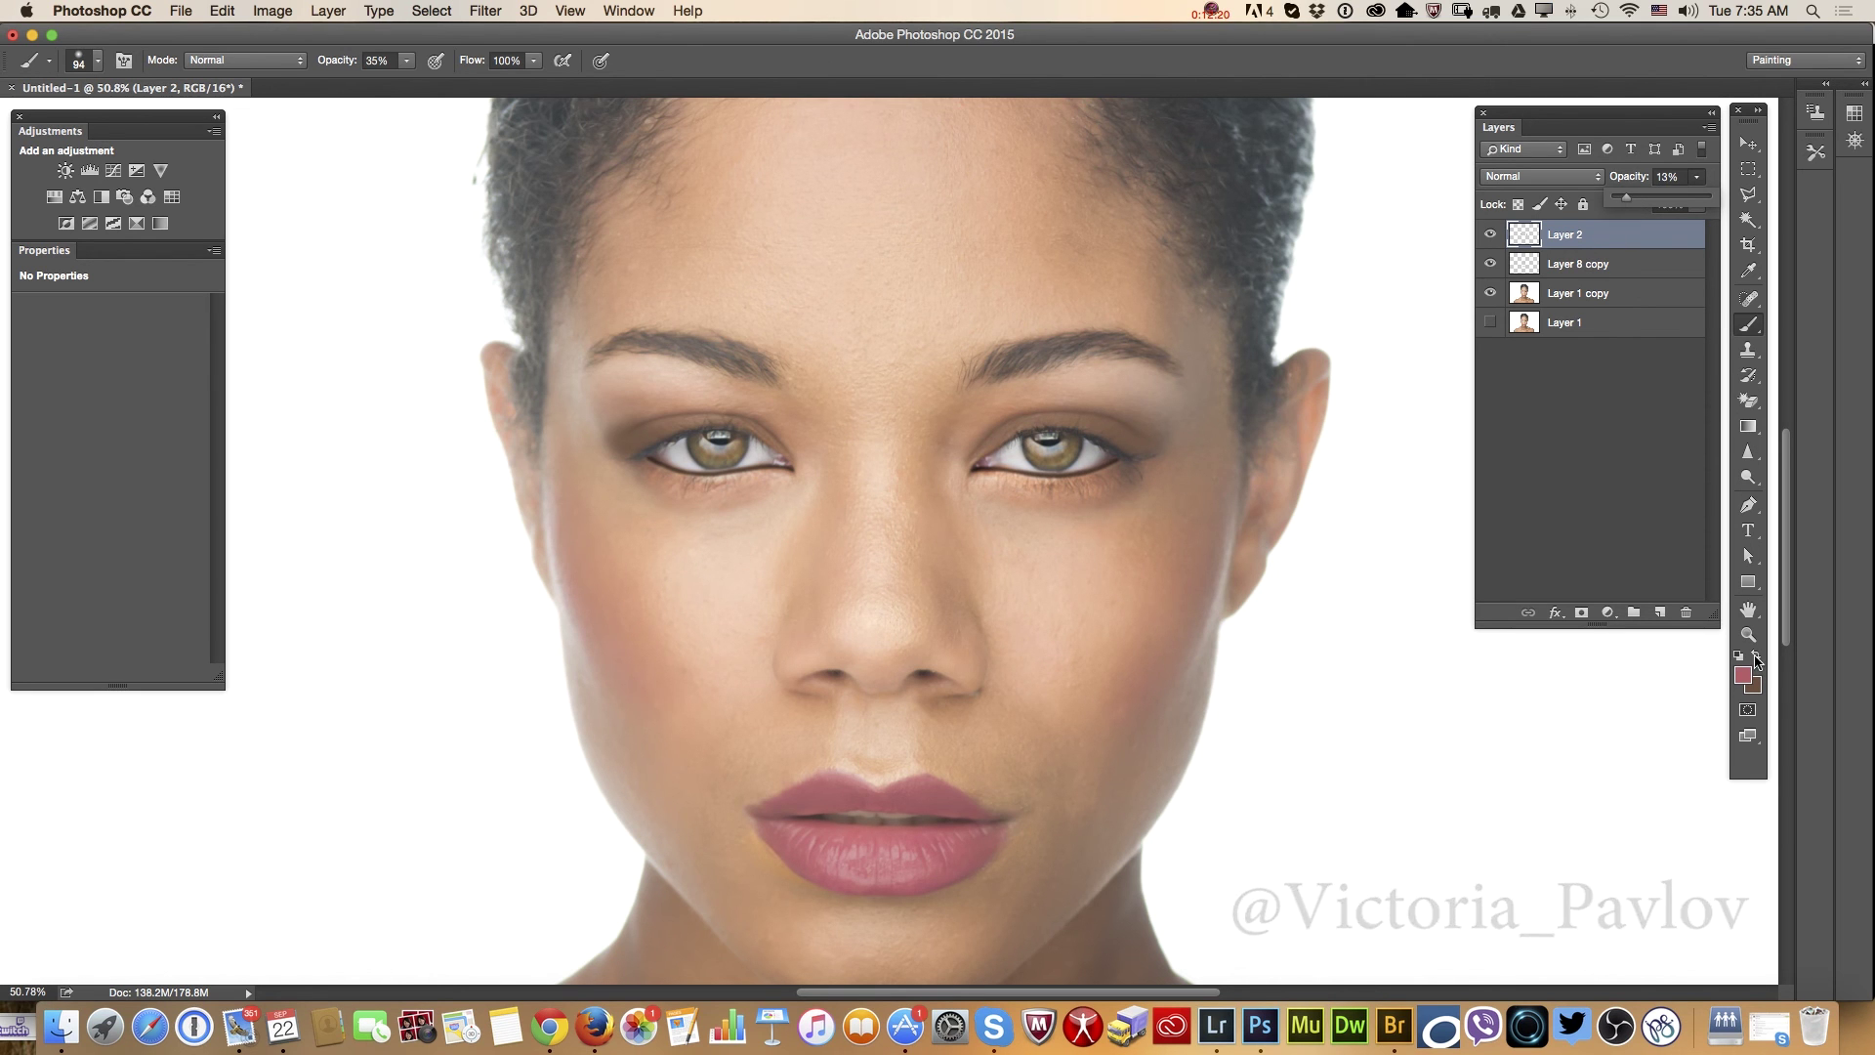
{"action": "left_click_drag", "start_coordinate": [1629, 202], "coordinate": [1625, 203]}
Merge the blush layer down into Layer 8 copy and compare the whole portrait with and without the makeup
{"action": "key", "text": "z"}
{"action": "left_click", "coordinate": [1171, 748], "text": "alt"}
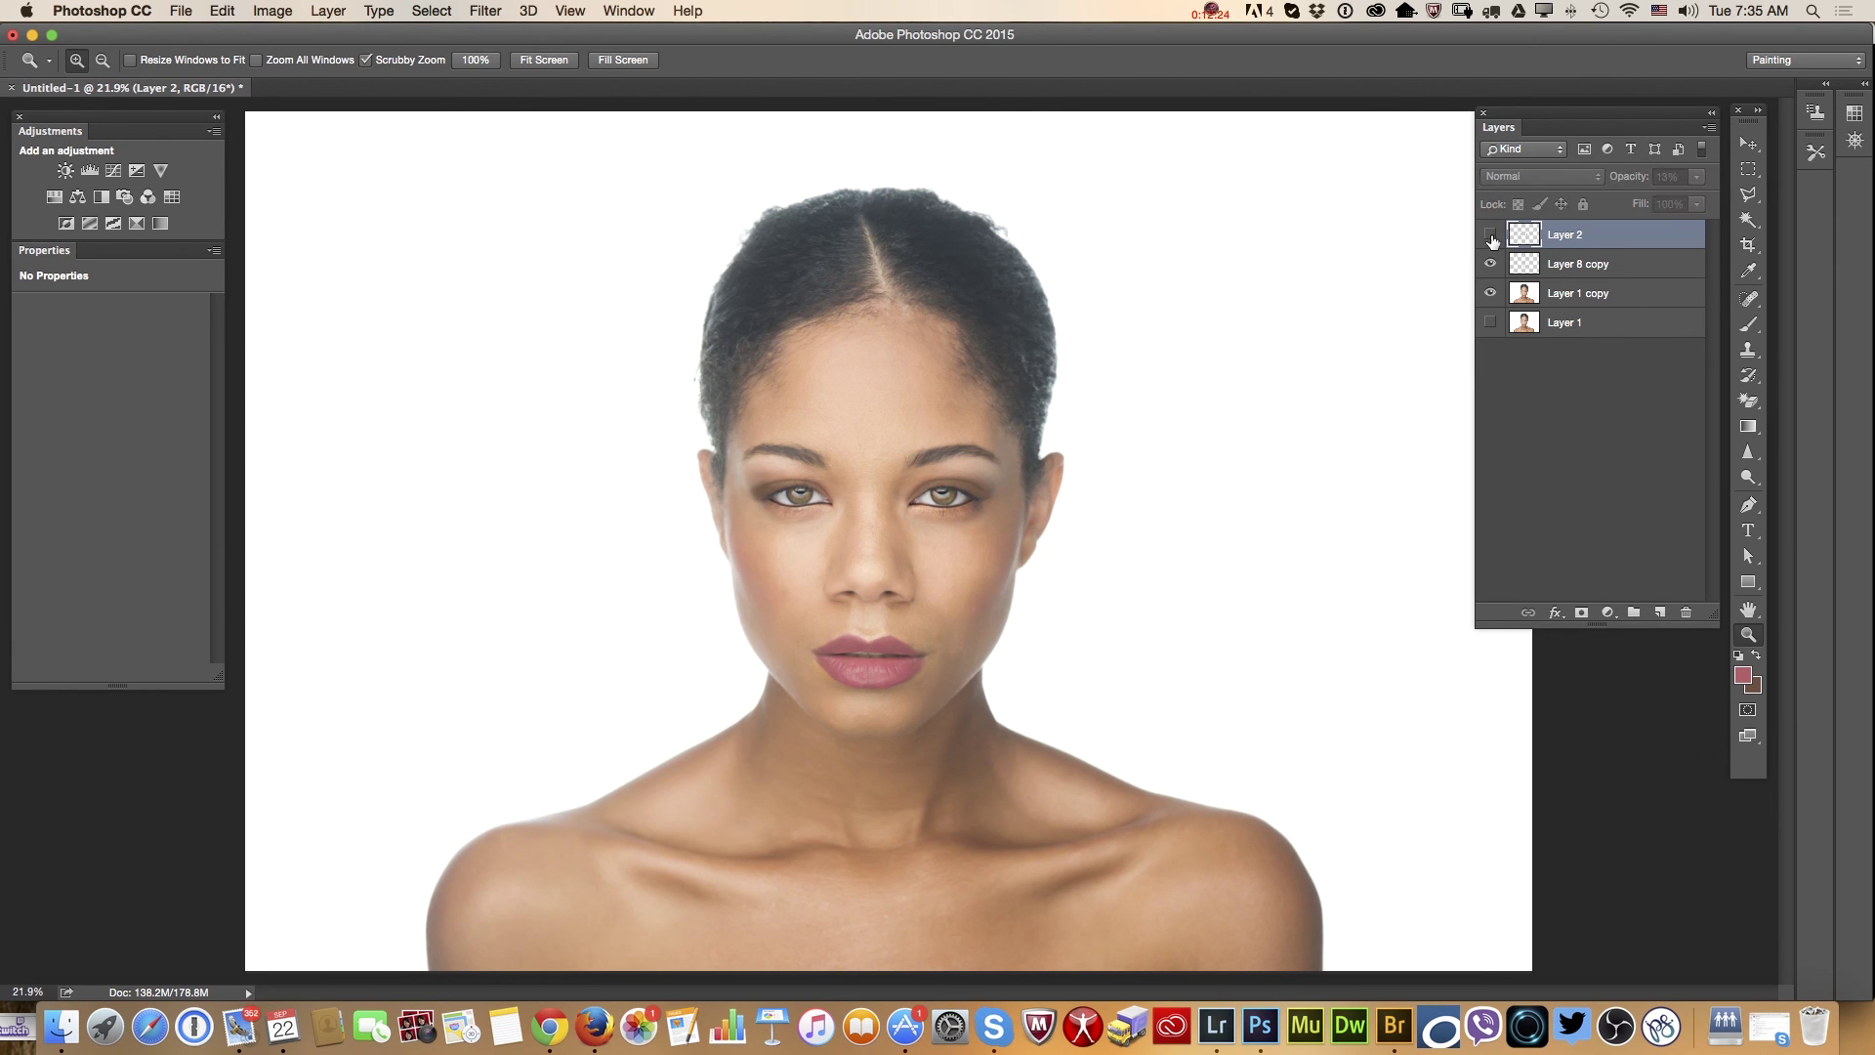
{"action": "left_click", "coordinate": [1710, 127]}
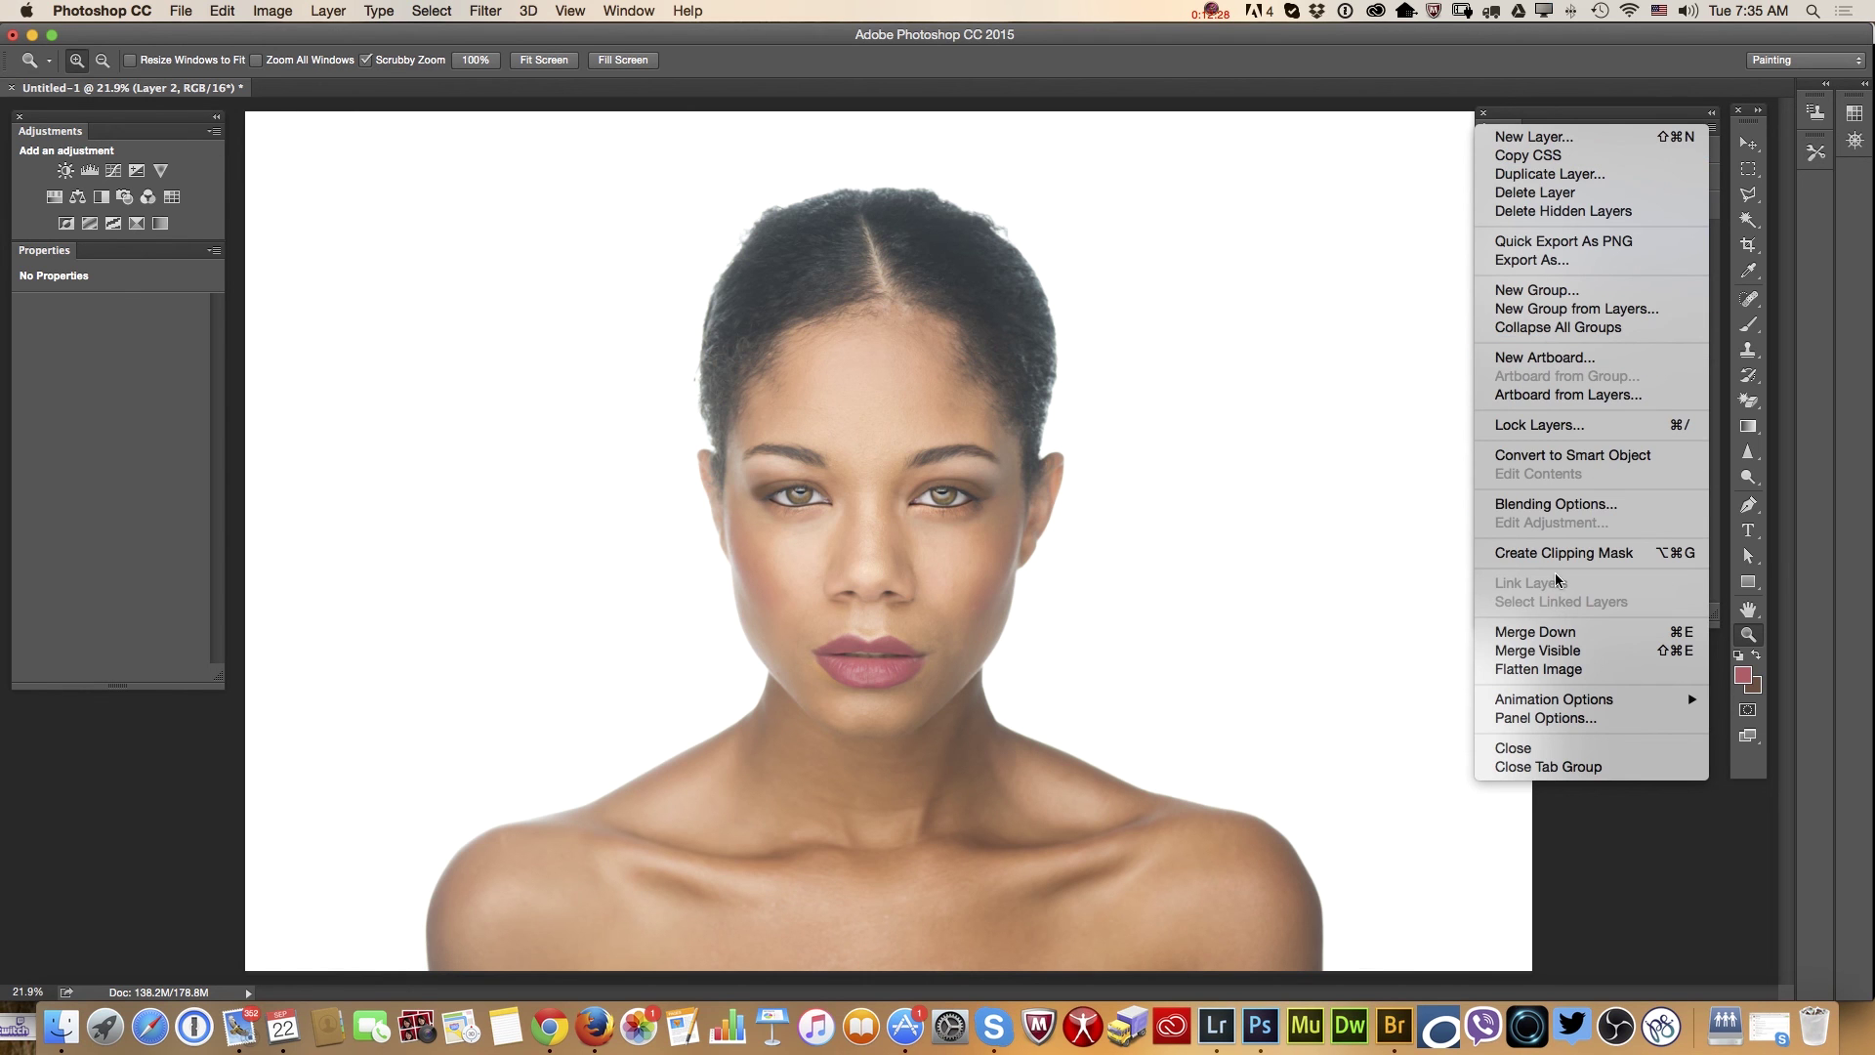
{"action": "left_click", "coordinate": [1532, 633]}
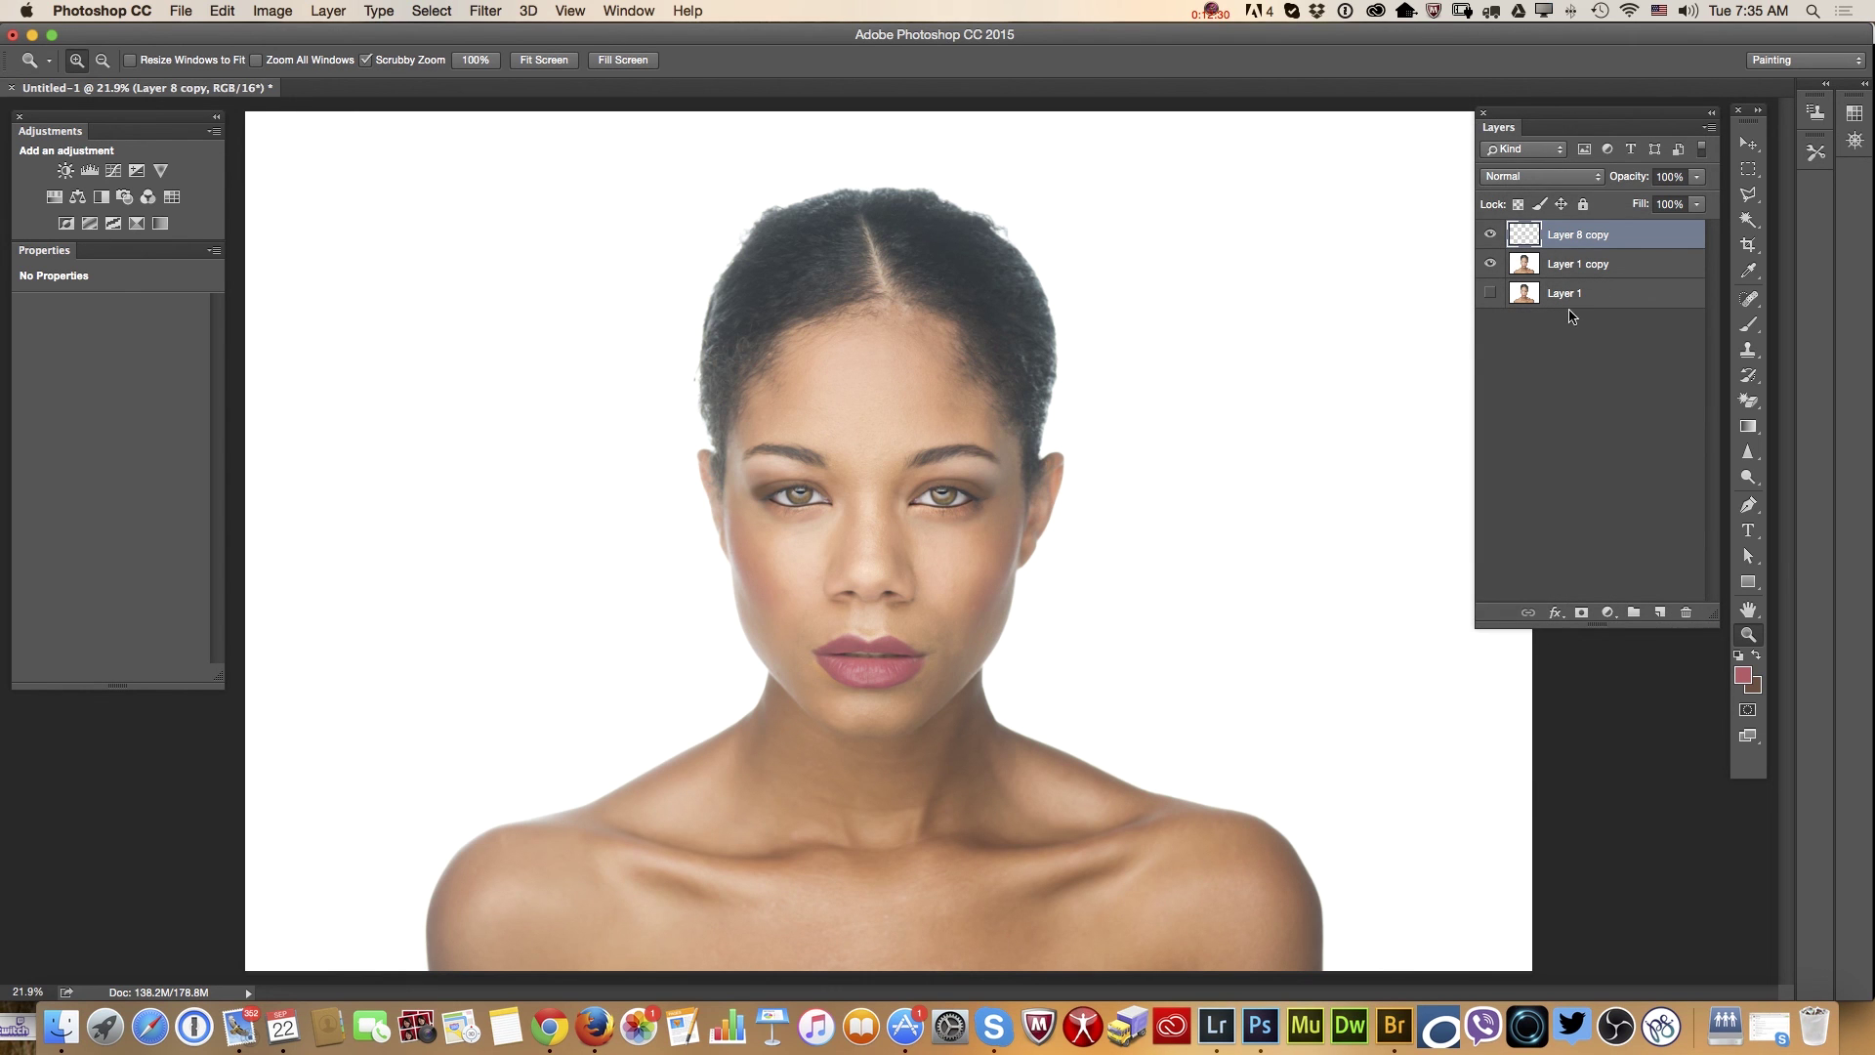
{"action": "left_click", "coordinate": [1492, 235]}
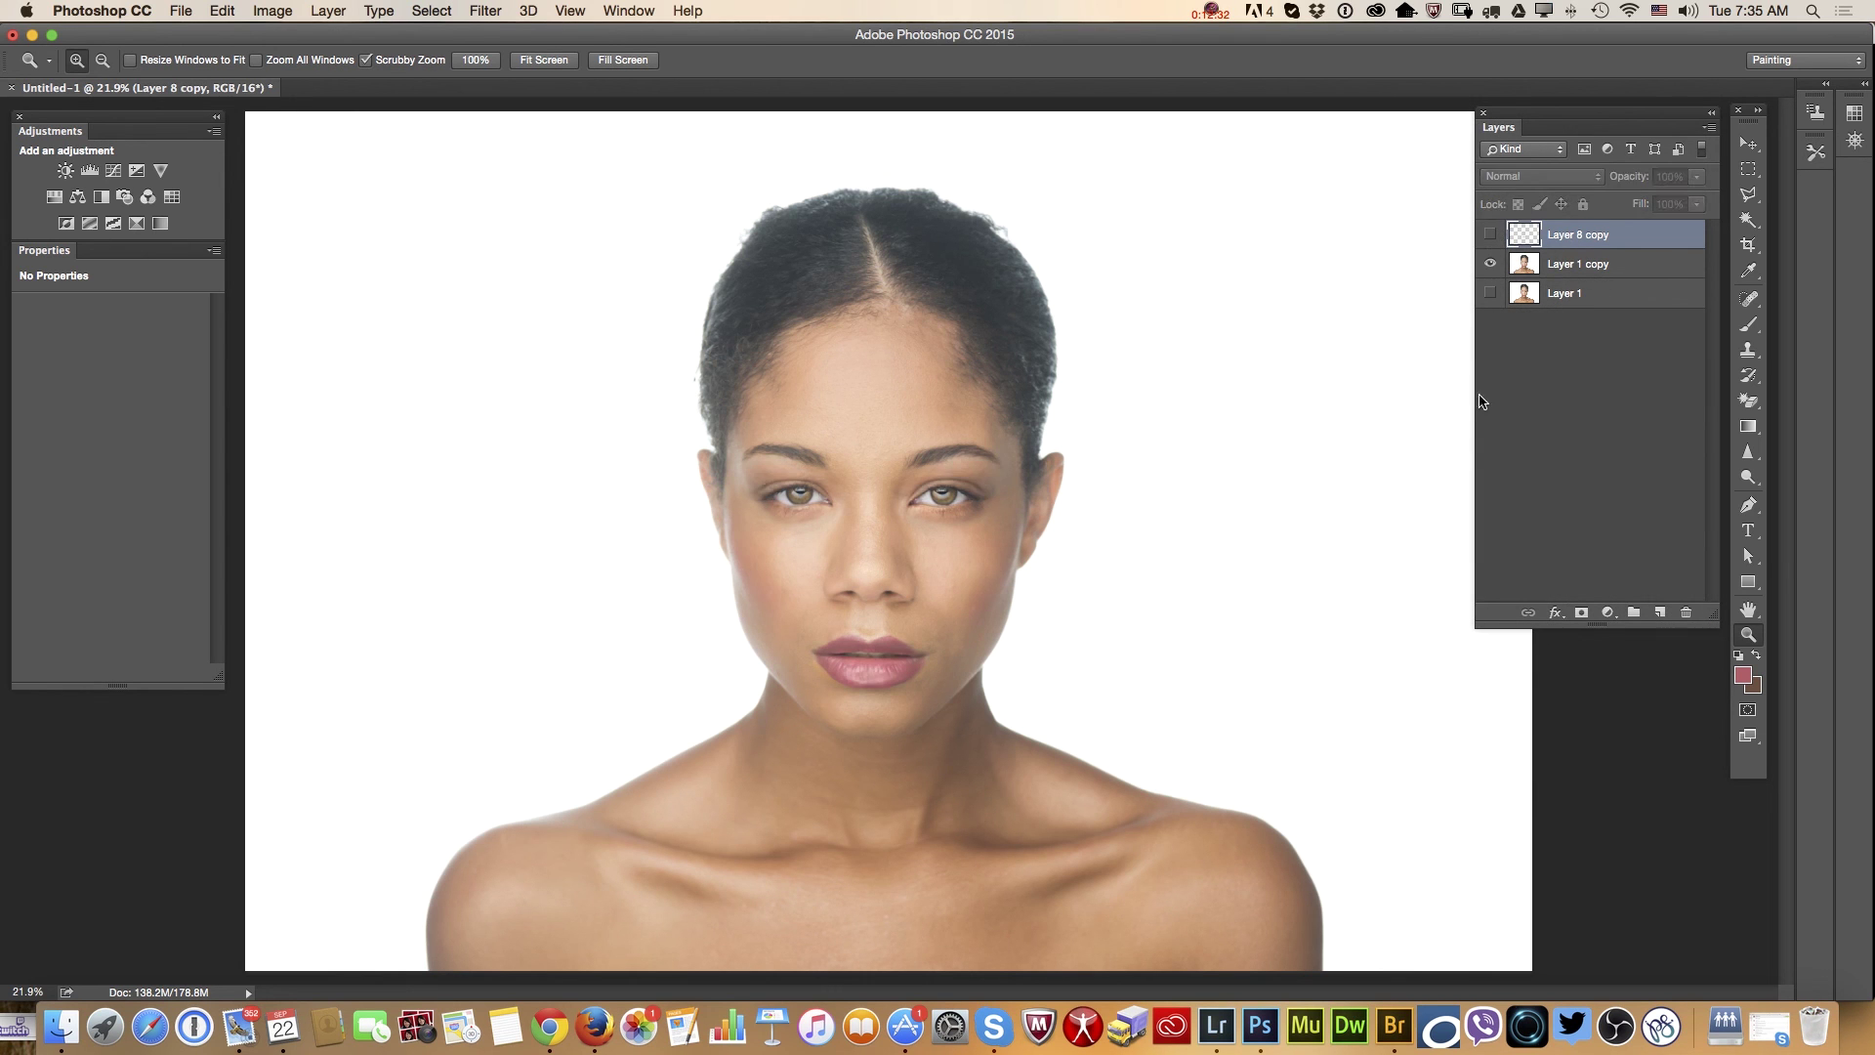
{"action": "left_click", "coordinate": [1492, 236]}
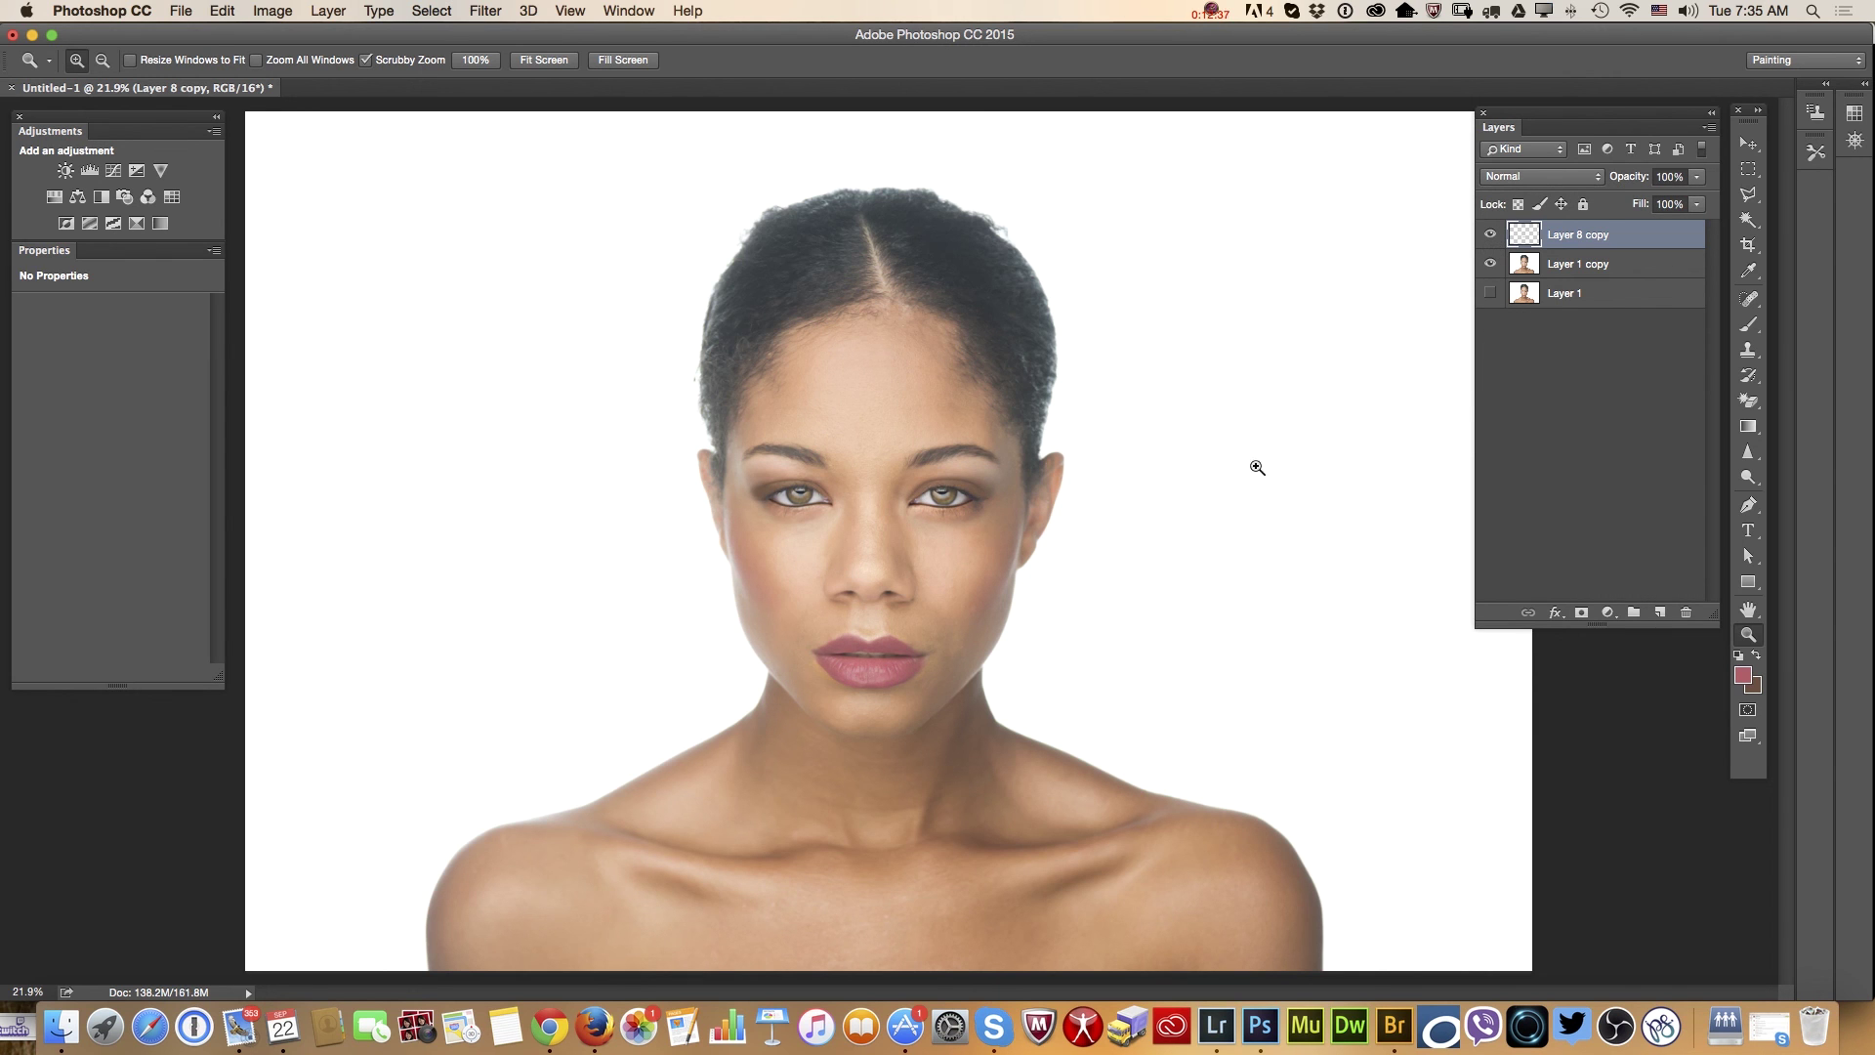
Merge the visible layers and duplicate the merged Layer 8 copy
{"action": "left_click", "coordinate": [1709, 128]}
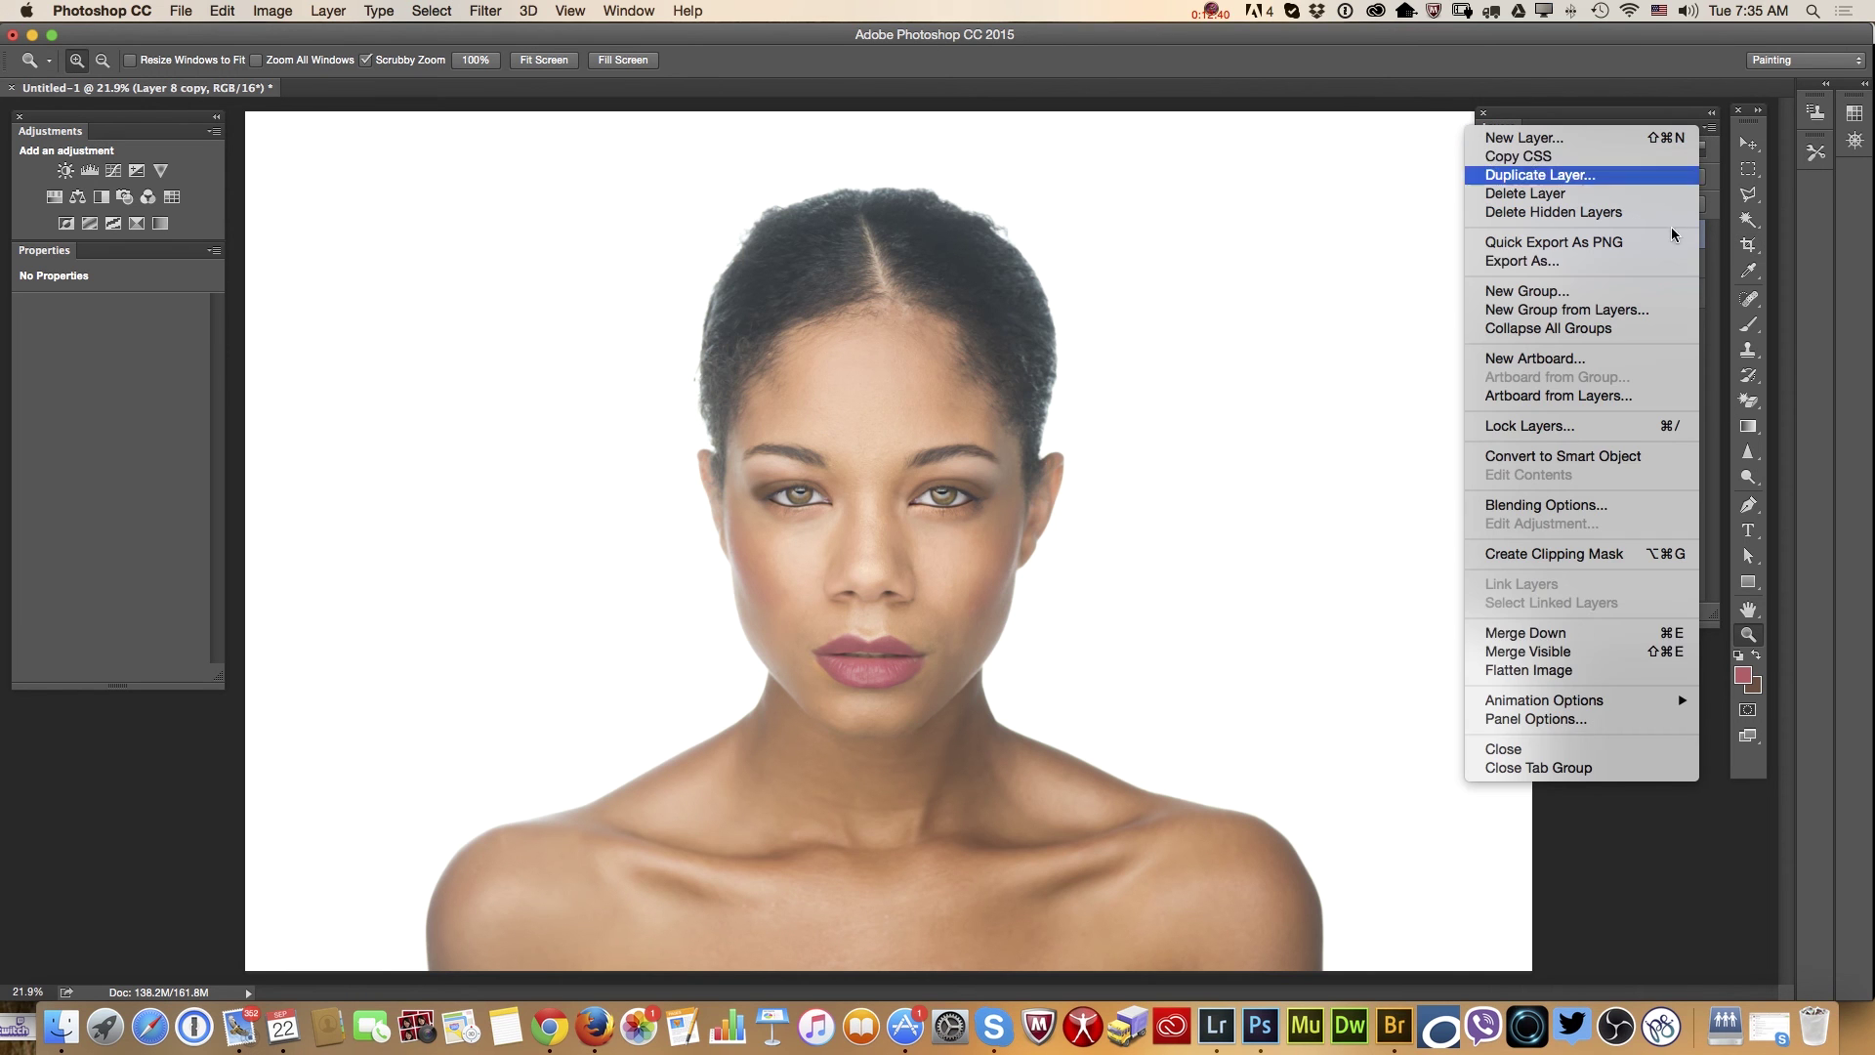
{"action": "left_click", "coordinate": [1568, 652]}
{"action": "left_click_drag", "start_coordinate": [1665, 238], "coordinate": [1660, 611]}
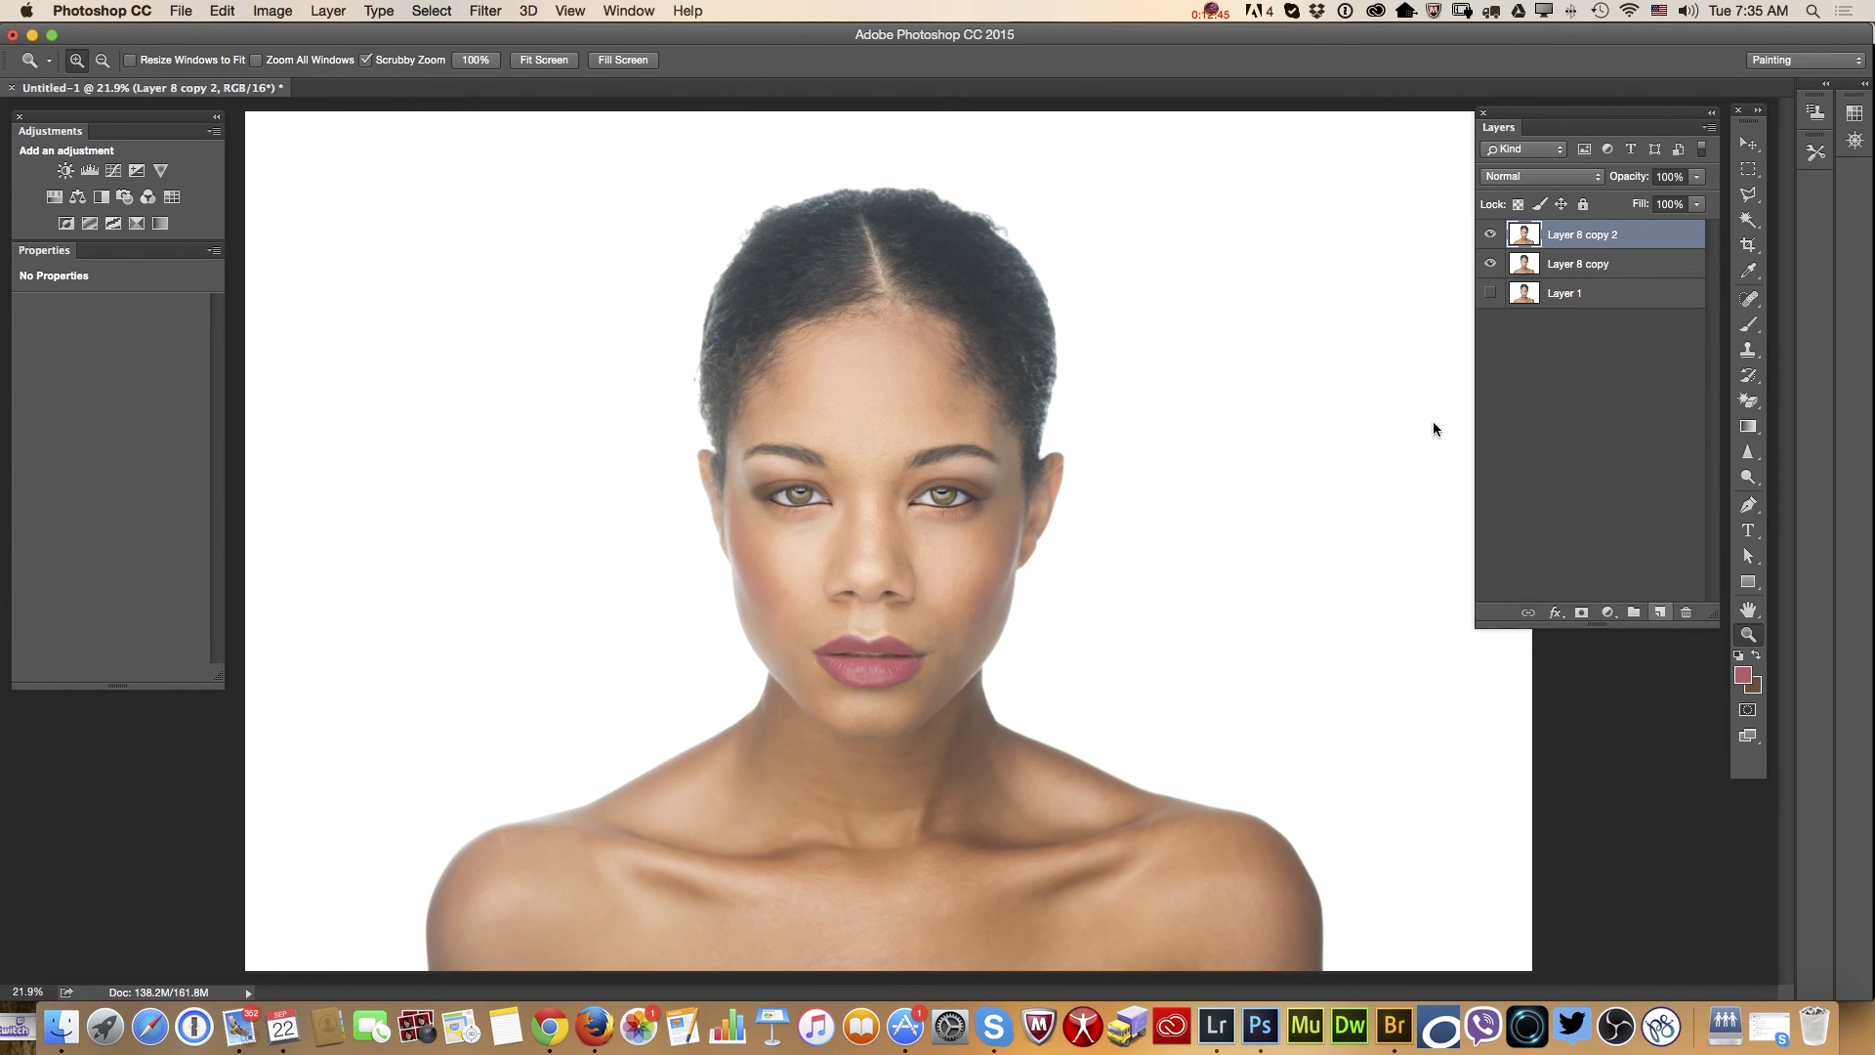
In Liquify, freeze the area around the hair bump at the head's upper left and push the bump inward with a size 43 Forward Warp
{"action": "left_click", "coordinate": [485, 10]}
{"action": "left_click", "coordinate": [524, 168]}
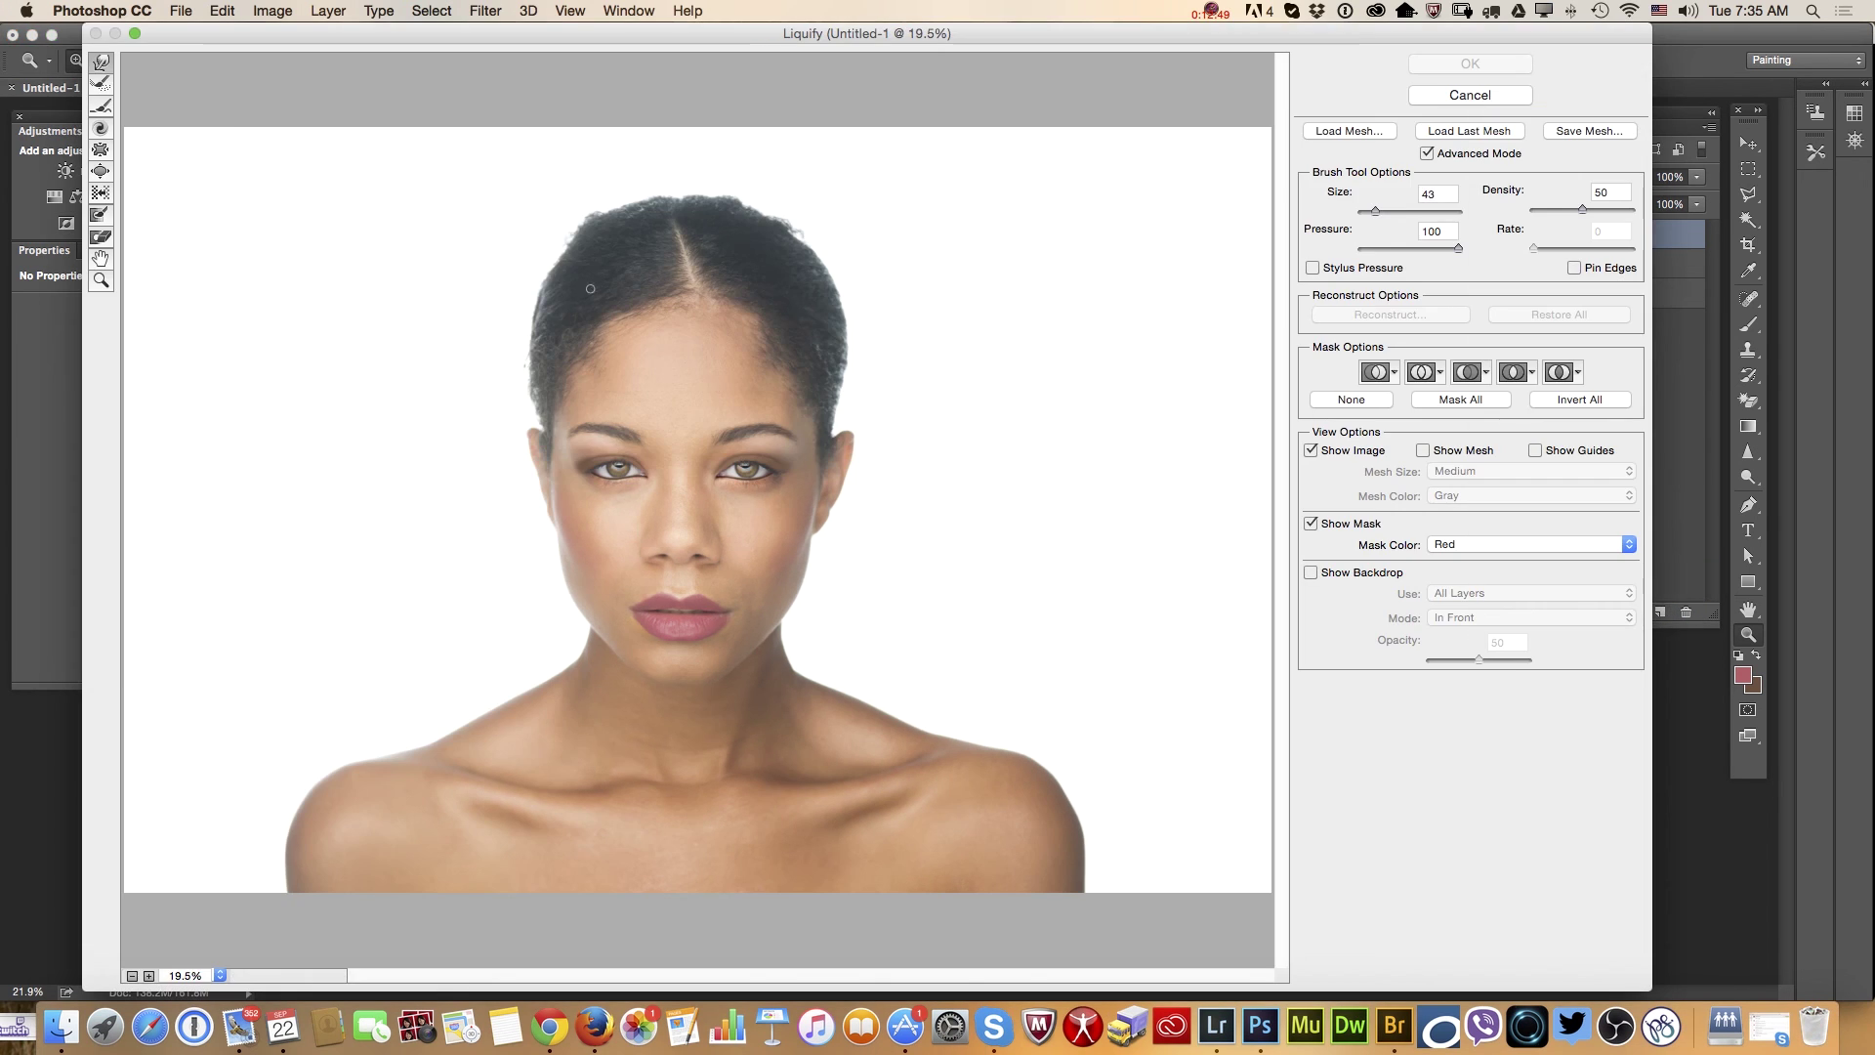
{"action": "left_click", "coordinate": [101, 280]}
{"action": "left_click", "coordinate": [730, 400]}
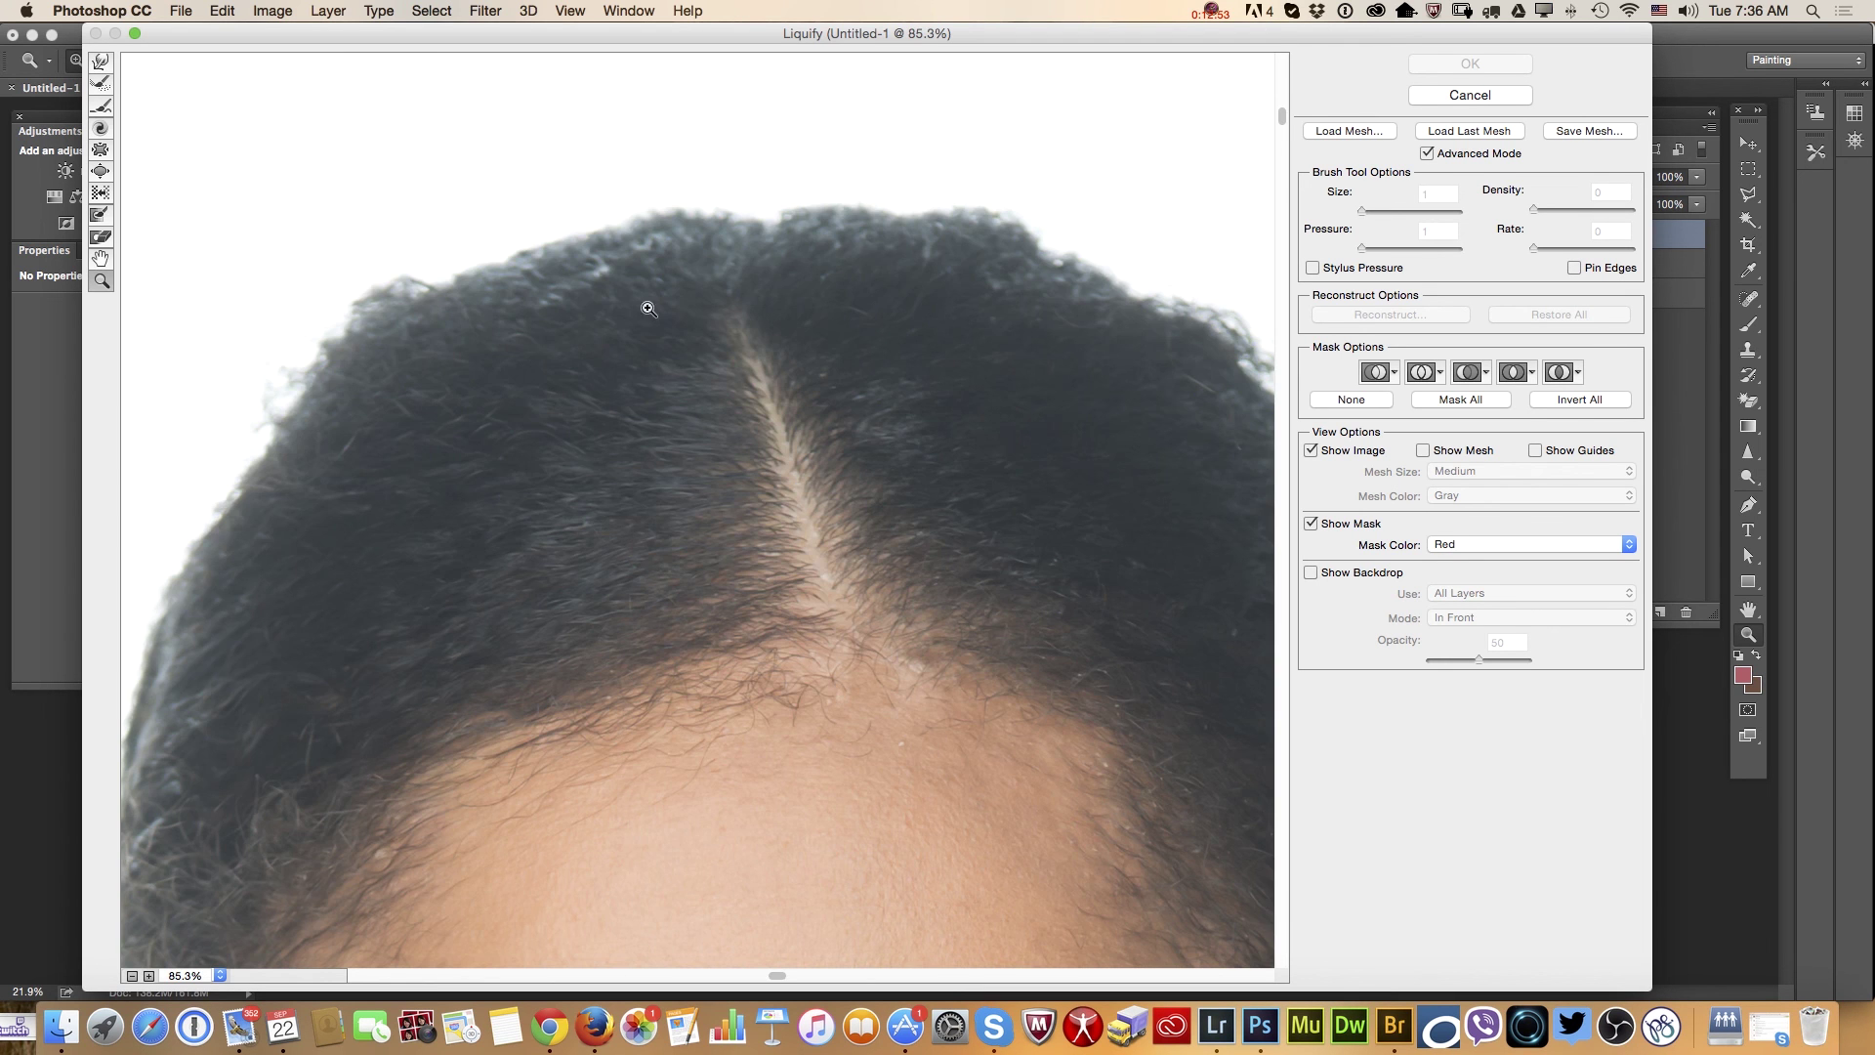
{"action": "left_click", "coordinate": [101, 215]}
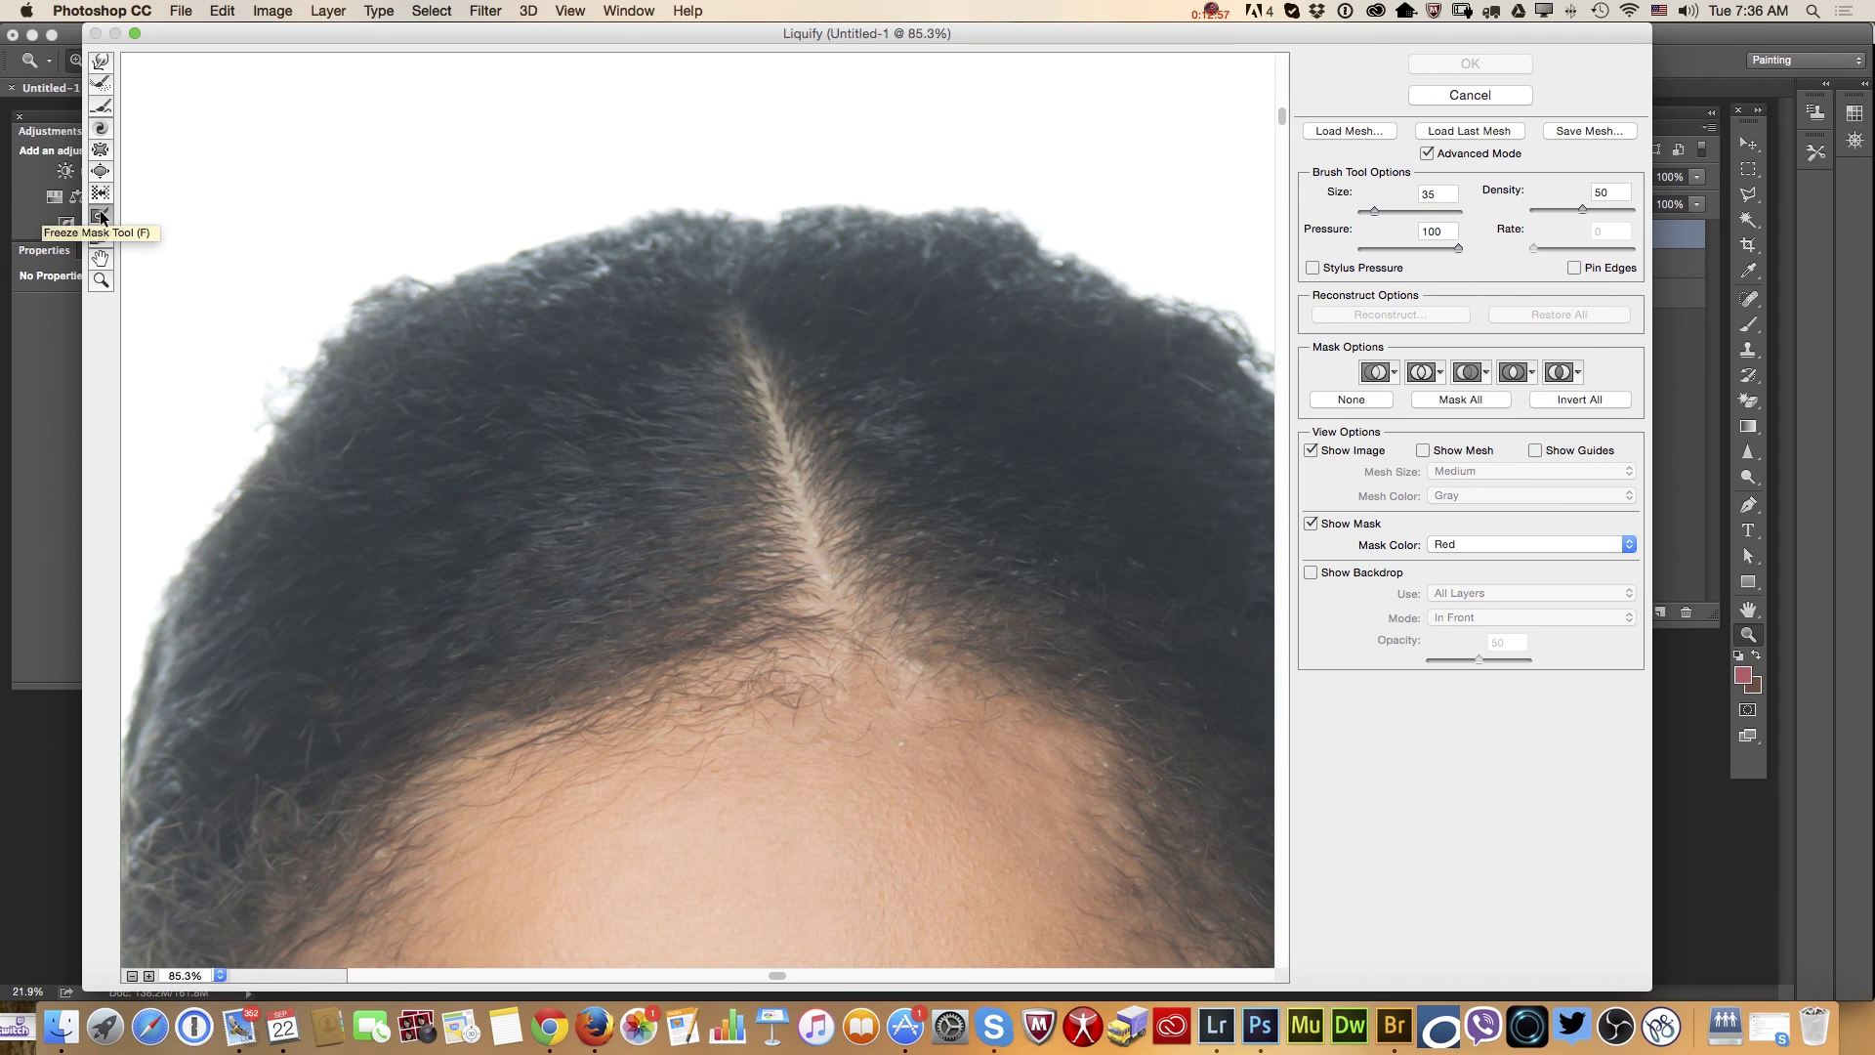
{"action": "mouse_move", "coordinate": [358, 262]}
{"action": "left_mouse_down"}
{"action": "mouse_move", "coordinate": [327, 307]}
{"action": "mouse_move", "coordinate": [401, 248]}
{"action": "mouse_move", "coordinate": [388, 255]}
{"action": "mouse_move", "coordinate": [451, 253]}
{"action": "mouse_move", "coordinate": [354, 275]}
{"action": "mouse_move", "coordinate": [457, 297]}
{"action": "left_mouse_up"}
{"action": "mouse_move", "coordinate": [327, 295]}
{"action": "left_mouse_down"}
{"action": "mouse_move", "coordinate": [259, 353]}
{"action": "mouse_move", "coordinate": [240, 415]}
{"action": "mouse_move", "coordinate": [288, 452]}
{"action": "mouse_move", "coordinate": [452, 310]}
{"action": "mouse_move", "coordinate": [300, 444]}
{"action": "mouse_move", "coordinate": [376, 259]}
{"action": "mouse_move", "coordinate": [336, 305]}
{"action": "mouse_move", "coordinate": [372, 342]}
{"action": "left_mouse_up"}
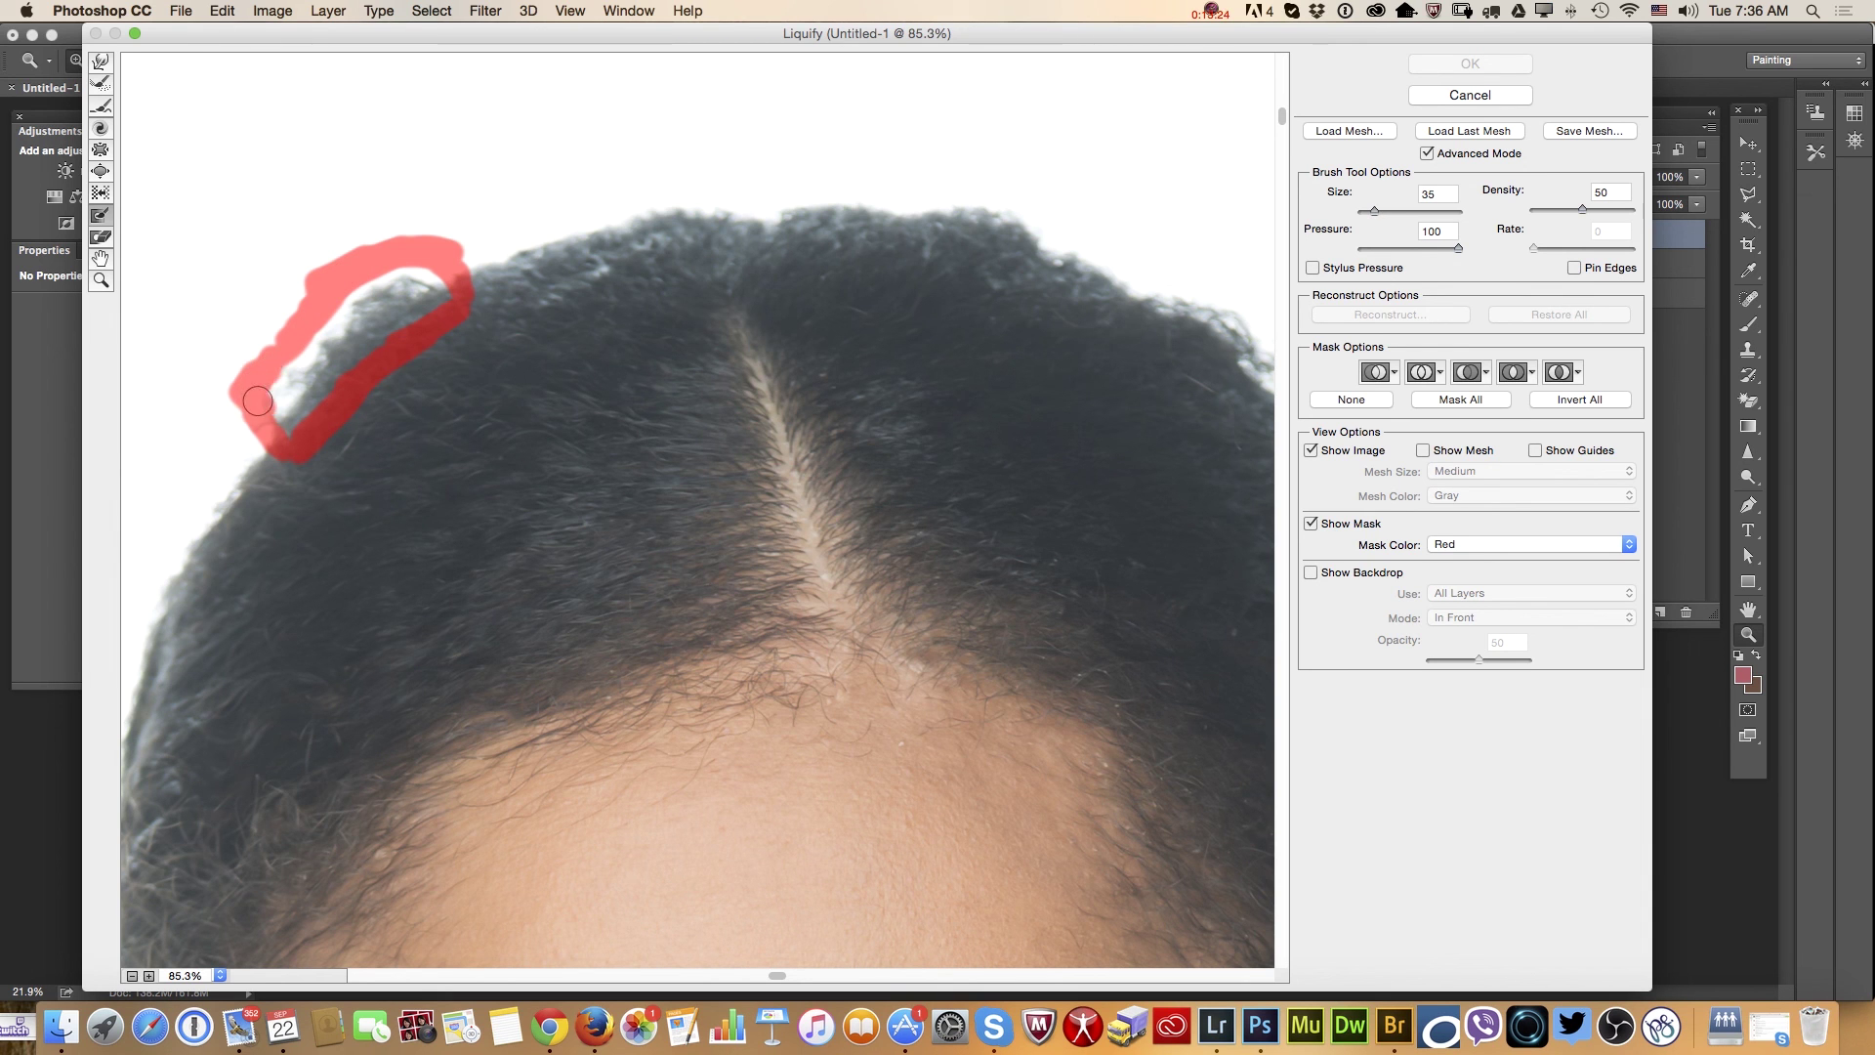
{"action": "left_click", "coordinate": [101, 60]}
{"action": "mouse_move", "coordinate": [370, 290]}
{"action": "left_mouse_down"}
{"action": "mouse_move", "coordinate": [422, 283]}
{"action": "mouse_move", "coordinate": [362, 315]}
{"action": "mouse_move", "coordinate": [425, 284]}
{"action": "mouse_move", "coordinate": [343, 319]}
{"action": "mouse_move", "coordinate": [290, 390]}
{"action": "mouse_move", "coordinate": [395, 295]}
{"action": "left_mouse_up"}
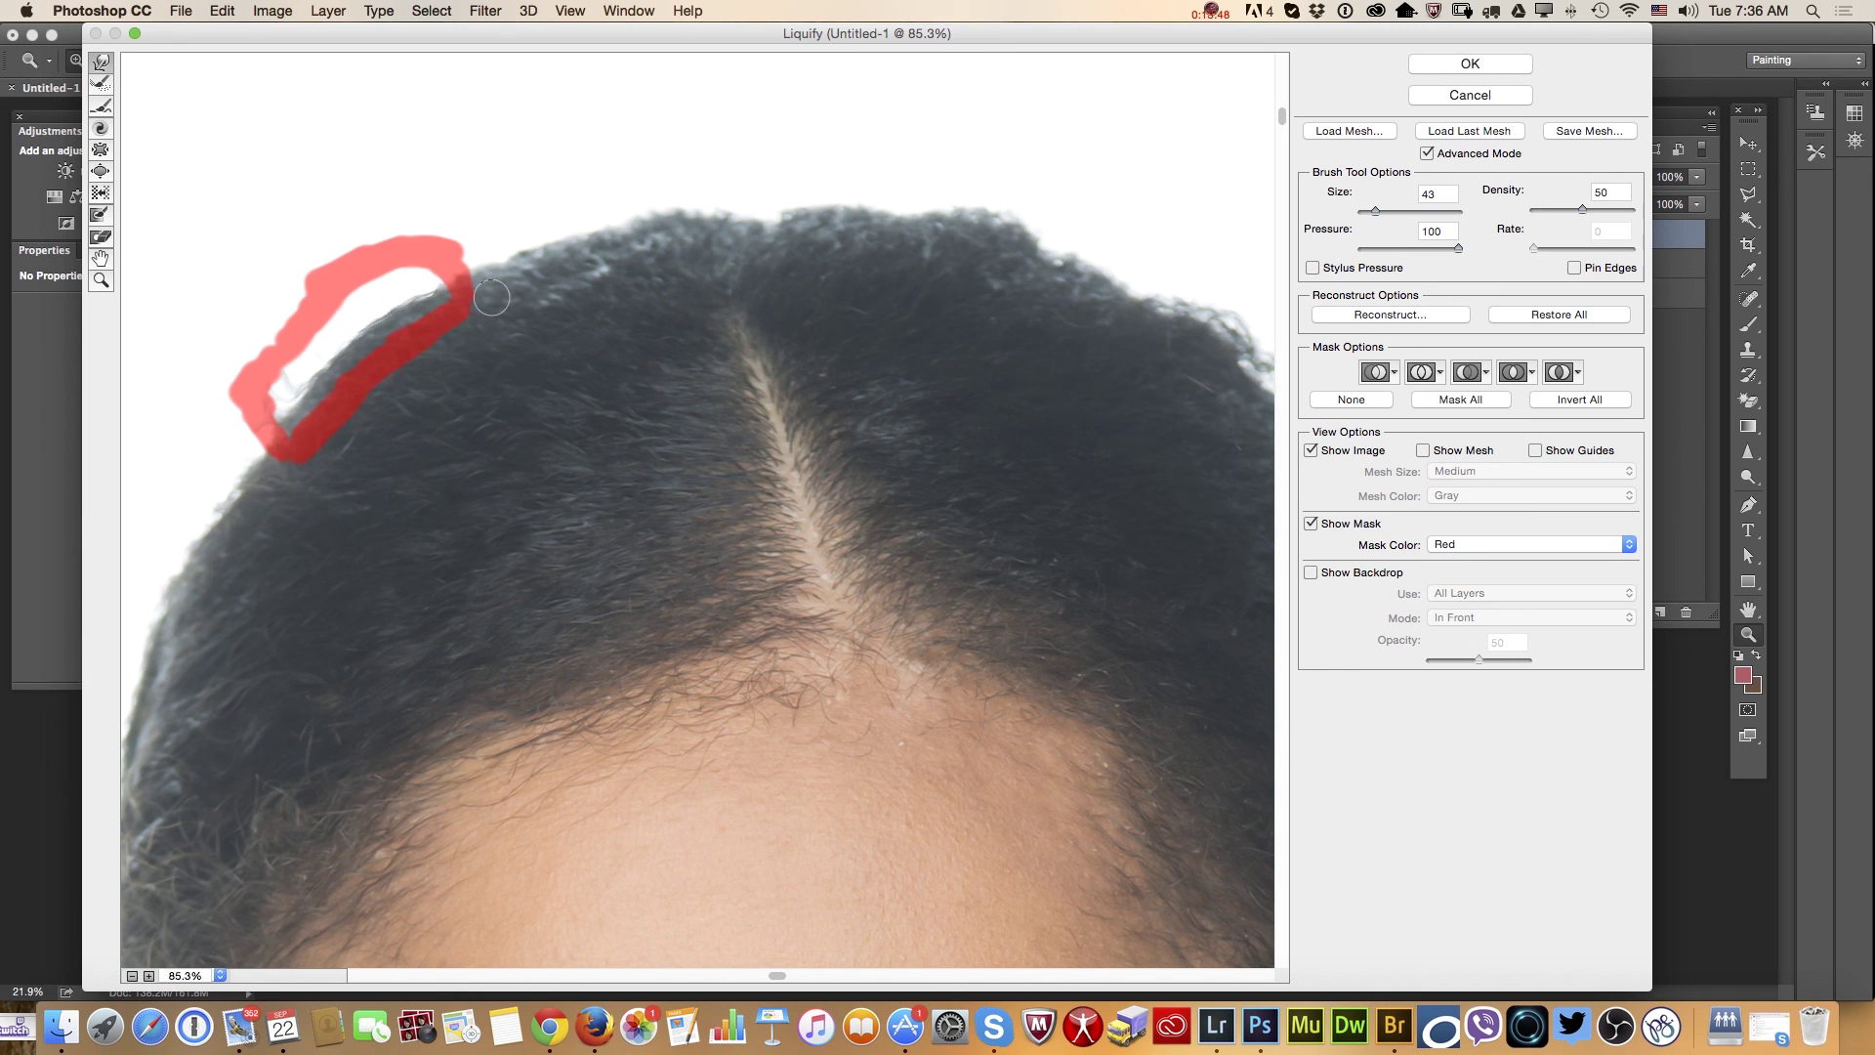
Freeze the area around the hair bump just right of the parting and push its outline down smoothly
{"action": "left_click", "coordinate": [100, 215]}
{"action": "mouse_move", "coordinate": [928, 182]}
{"action": "left_mouse_down"}
{"action": "mouse_move", "coordinate": [898, 232]}
{"action": "mouse_move", "coordinate": [1012, 266]}
{"action": "mouse_move", "coordinate": [1040, 272]}
{"action": "mouse_move", "coordinate": [941, 177]}
{"action": "mouse_move", "coordinate": [1029, 188]}
{"action": "mouse_move", "coordinate": [920, 193]}
{"action": "mouse_move", "coordinate": [1061, 206]}
{"action": "mouse_move", "coordinate": [1050, 257]}
{"action": "left_mouse_up"}
{"action": "left_click", "coordinate": [100, 60]}
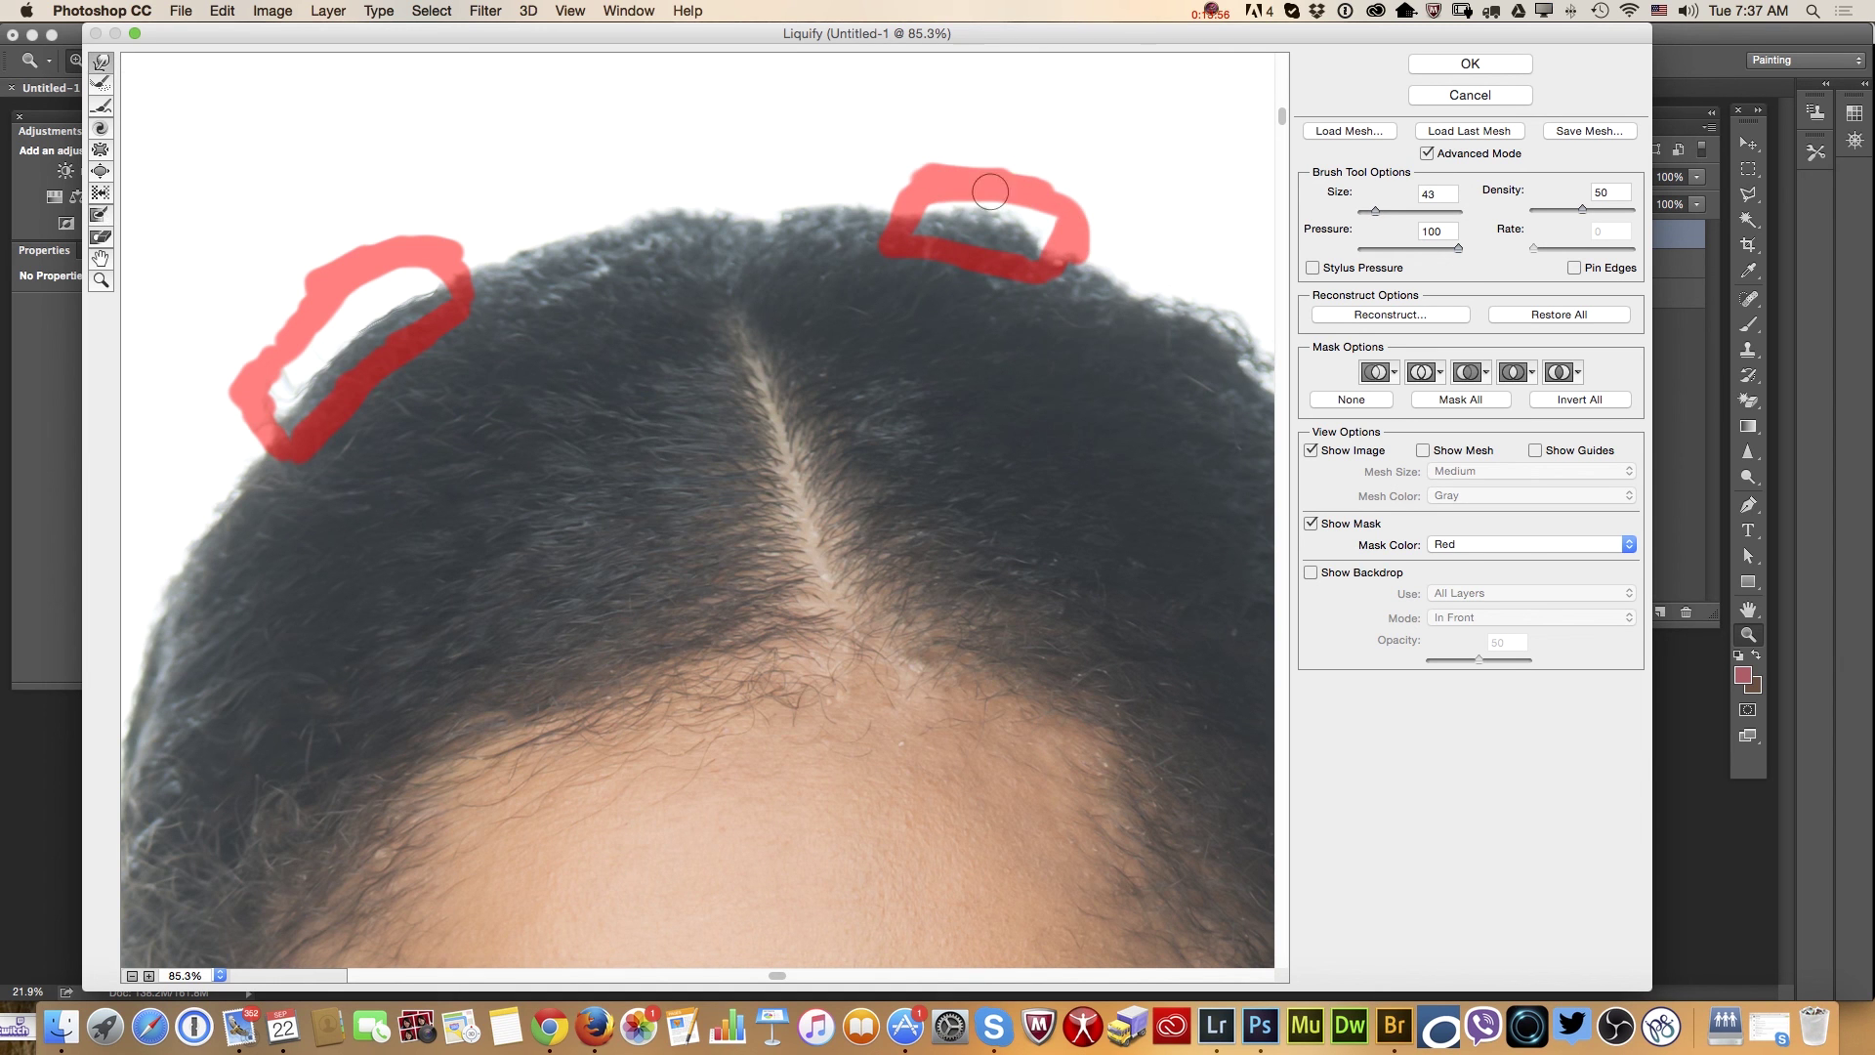
{"action": "mouse_move", "coordinate": [984, 211]}
{"action": "left_mouse_down"}
{"action": "mouse_move", "coordinate": [1008, 202]}
{"action": "mouse_move", "coordinate": [1037, 227]}
{"action": "left_mouse_up"}
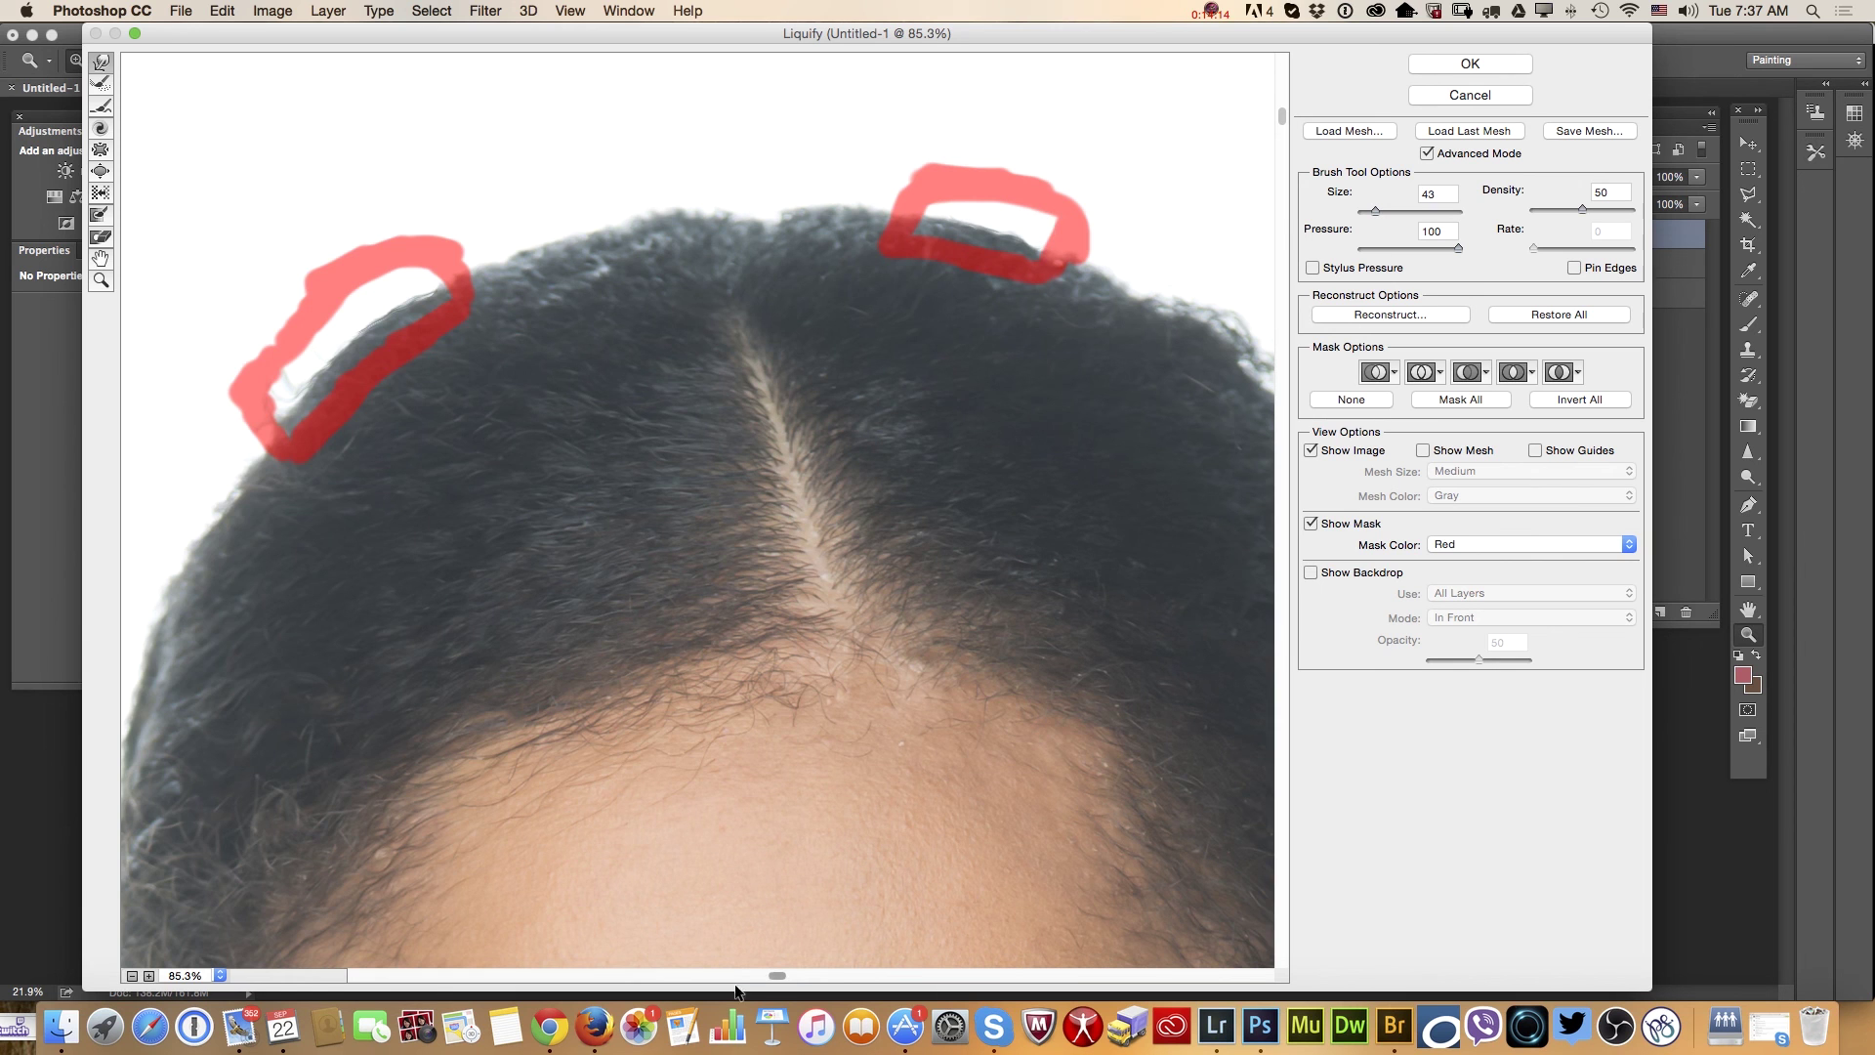
Freeze and push in the hair bump at the head's upper right, apply Liquify, and compare the hair with the layer below
{"action": "scroll", "coordinate": [780, 977], "scroll_direction": "right", "scroll_amount": 10}
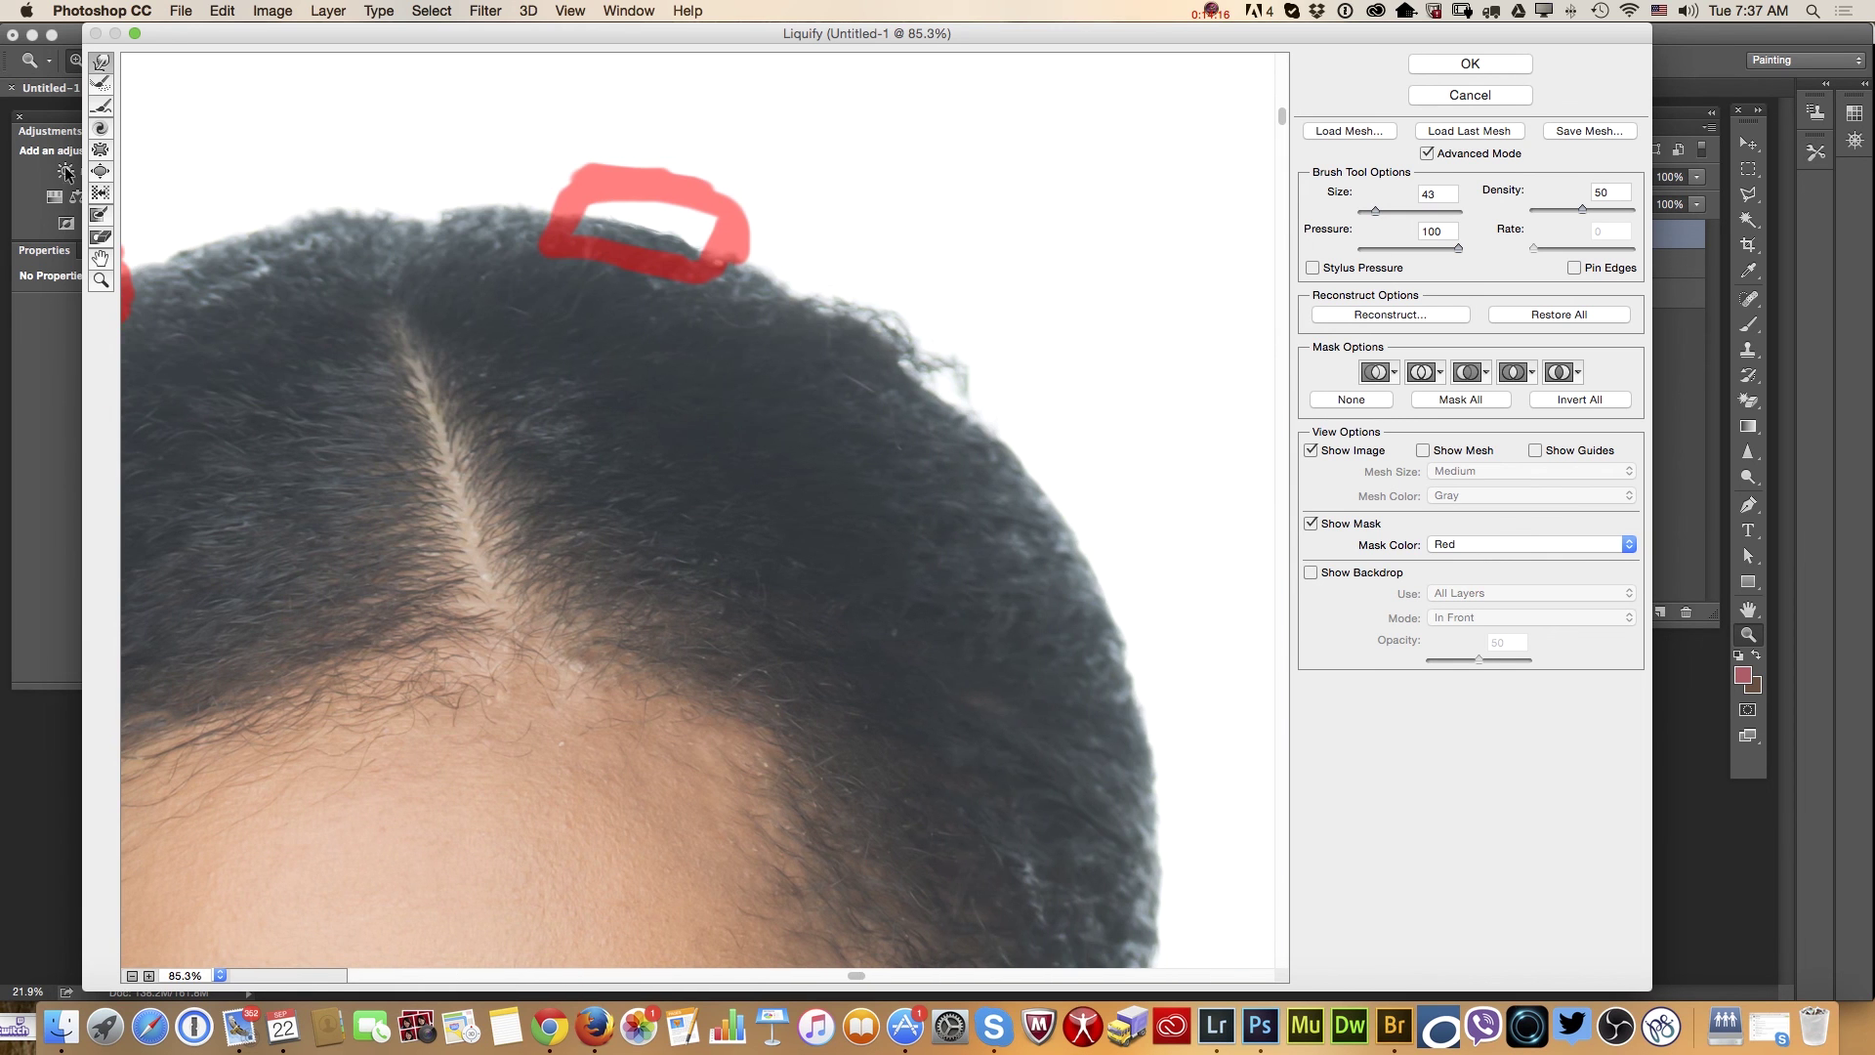
{"action": "left_click", "coordinate": [101, 216]}
{"action": "mouse_move", "coordinate": [821, 268]}
{"action": "left_mouse_down"}
{"action": "mouse_move", "coordinate": [776, 311]}
{"action": "mouse_move", "coordinate": [820, 266]}
{"action": "mouse_move", "coordinate": [993, 356]}
{"action": "mouse_move", "coordinate": [963, 433]}
{"action": "mouse_move", "coordinate": [796, 335]}
{"action": "mouse_move", "coordinate": [945, 427]}
{"action": "mouse_move", "coordinate": [980, 421]}
{"action": "mouse_move", "coordinate": [862, 296]}
{"action": "mouse_move", "coordinate": [814, 301]}
{"action": "mouse_move", "coordinate": [870, 301]}
{"action": "mouse_move", "coordinate": [864, 324]}
{"action": "mouse_move", "coordinate": [840, 311]}
{"action": "mouse_move", "coordinate": [888, 307]}
{"action": "mouse_move", "coordinate": [878, 334]}
{"action": "mouse_move", "coordinate": [855, 309]}
{"action": "mouse_move", "coordinate": [901, 317]}
{"action": "mouse_move", "coordinate": [909, 332]}
{"action": "mouse_move", "coordinate": [879, 326]}
{"action": "mouse_move", "coordinate": [915, 348]}
{"action": "mouse_move", "coordinate": [854, 311]}
{"action": "mouse_move", "coordinate": [873, 310]}
{"action": "mouse_move", "coordinate": [820, 312]}
{"action": "left_mouse_up"}
{"action": "left_click", "coordinate": [102, 61]}
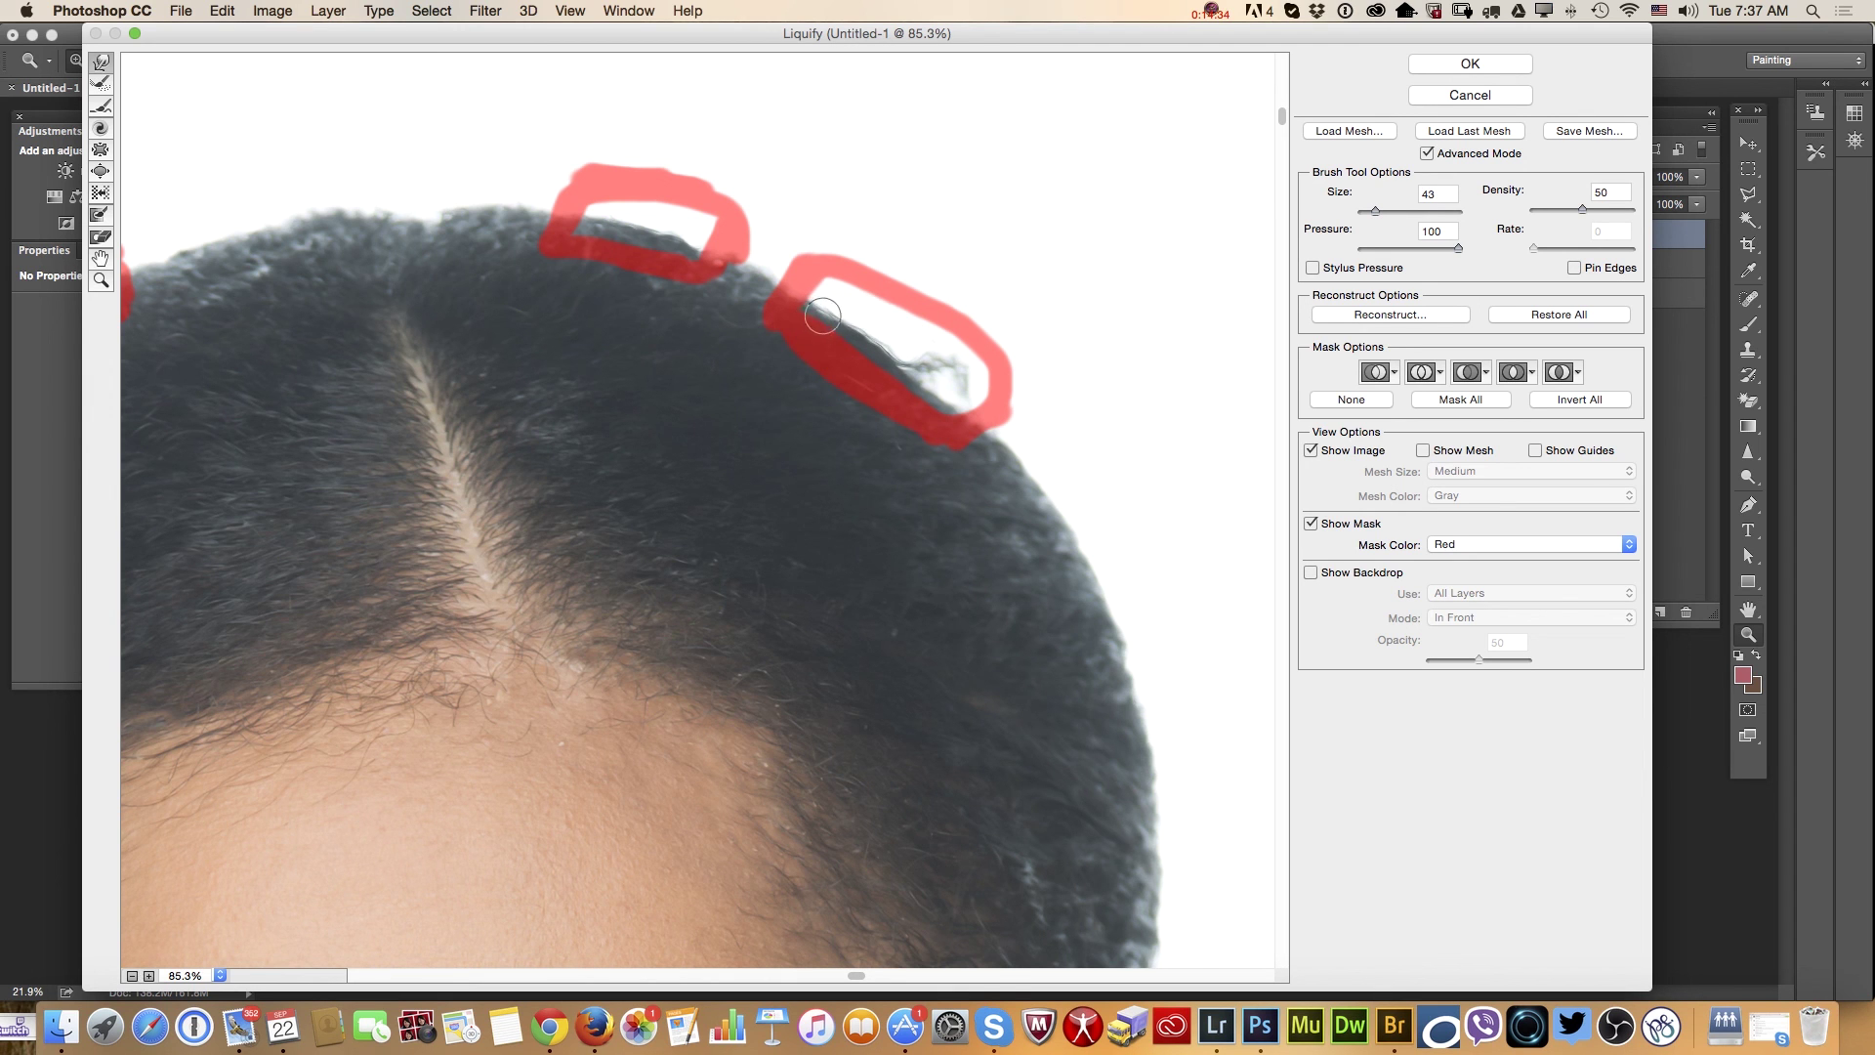
{"action": "mouse_move", "coordinate": [685, 243]}
{"action": "left_mouse_down"}
{"action": "mouse_move", "coordinate": [702, 248]}
{"action": "mouse_move", "coordinate": [652, 243]}
{"action": "mouse_move", "coordinate": [679, 241]}
{"action": "left_mouse_up"}
{"action": "left_click", "coordinate": [1456, 64]}
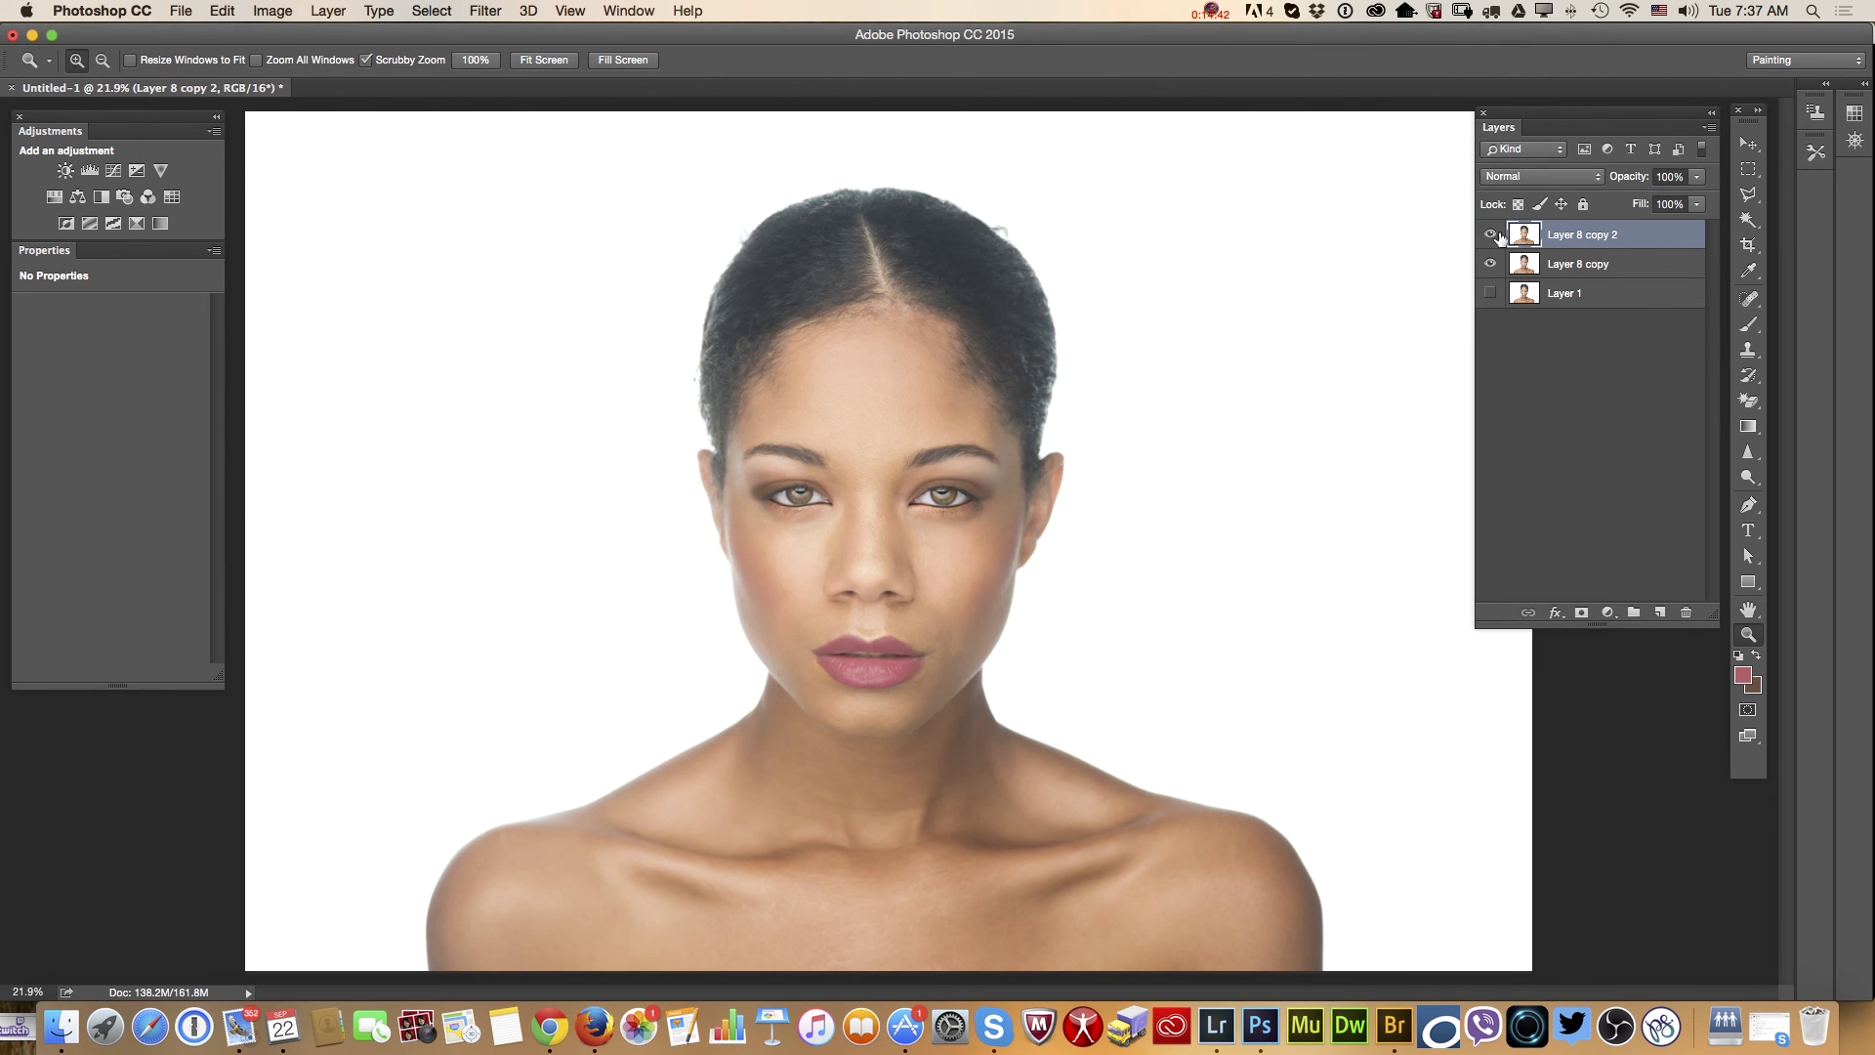
{"action": "left_click", "coordinate": [1491, 236]}
{"action": "left_click", "coordinate": [1491, 236]}
Clone white background over the stray hairs along both sides of the head's outline with a 31 px Clone Stamp
{"action": "left_click_drag", "start_coordinate": [994, 237], "coordinate": [1015, 279]}
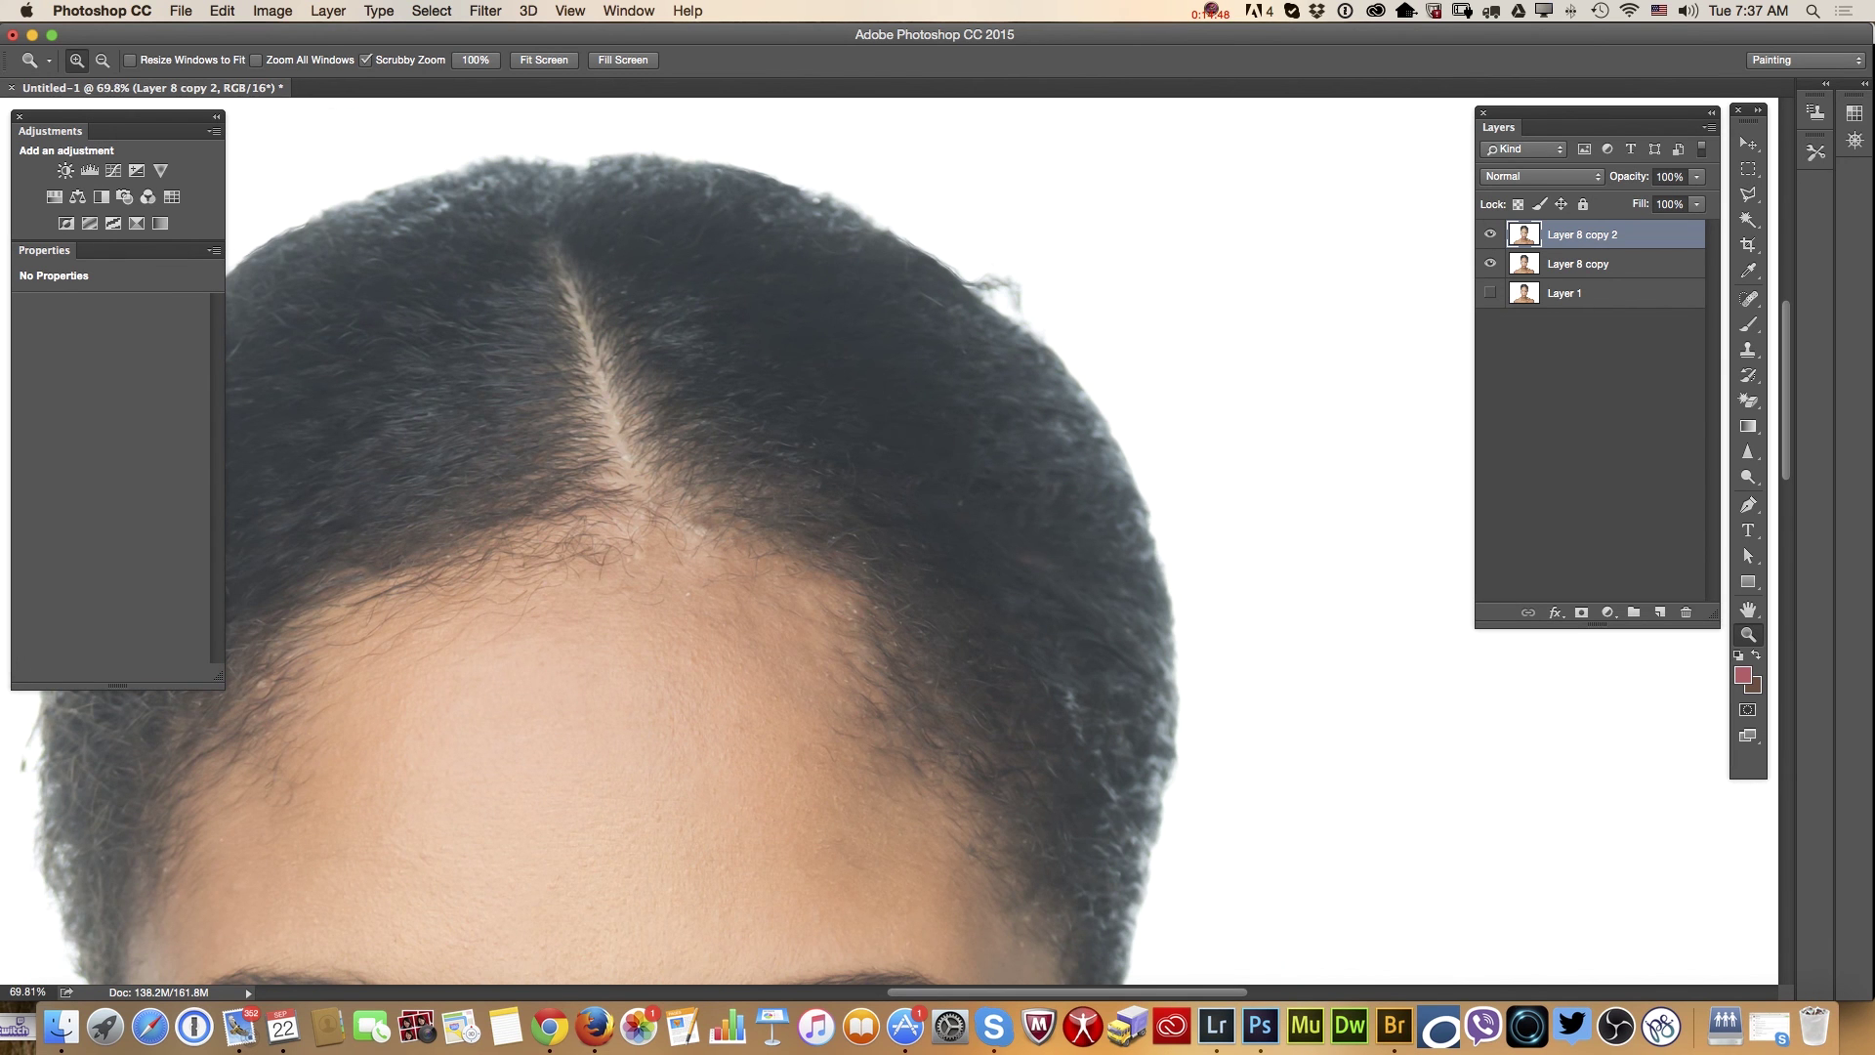
{"action": "left_click", "coordinate": [1748, 349]}
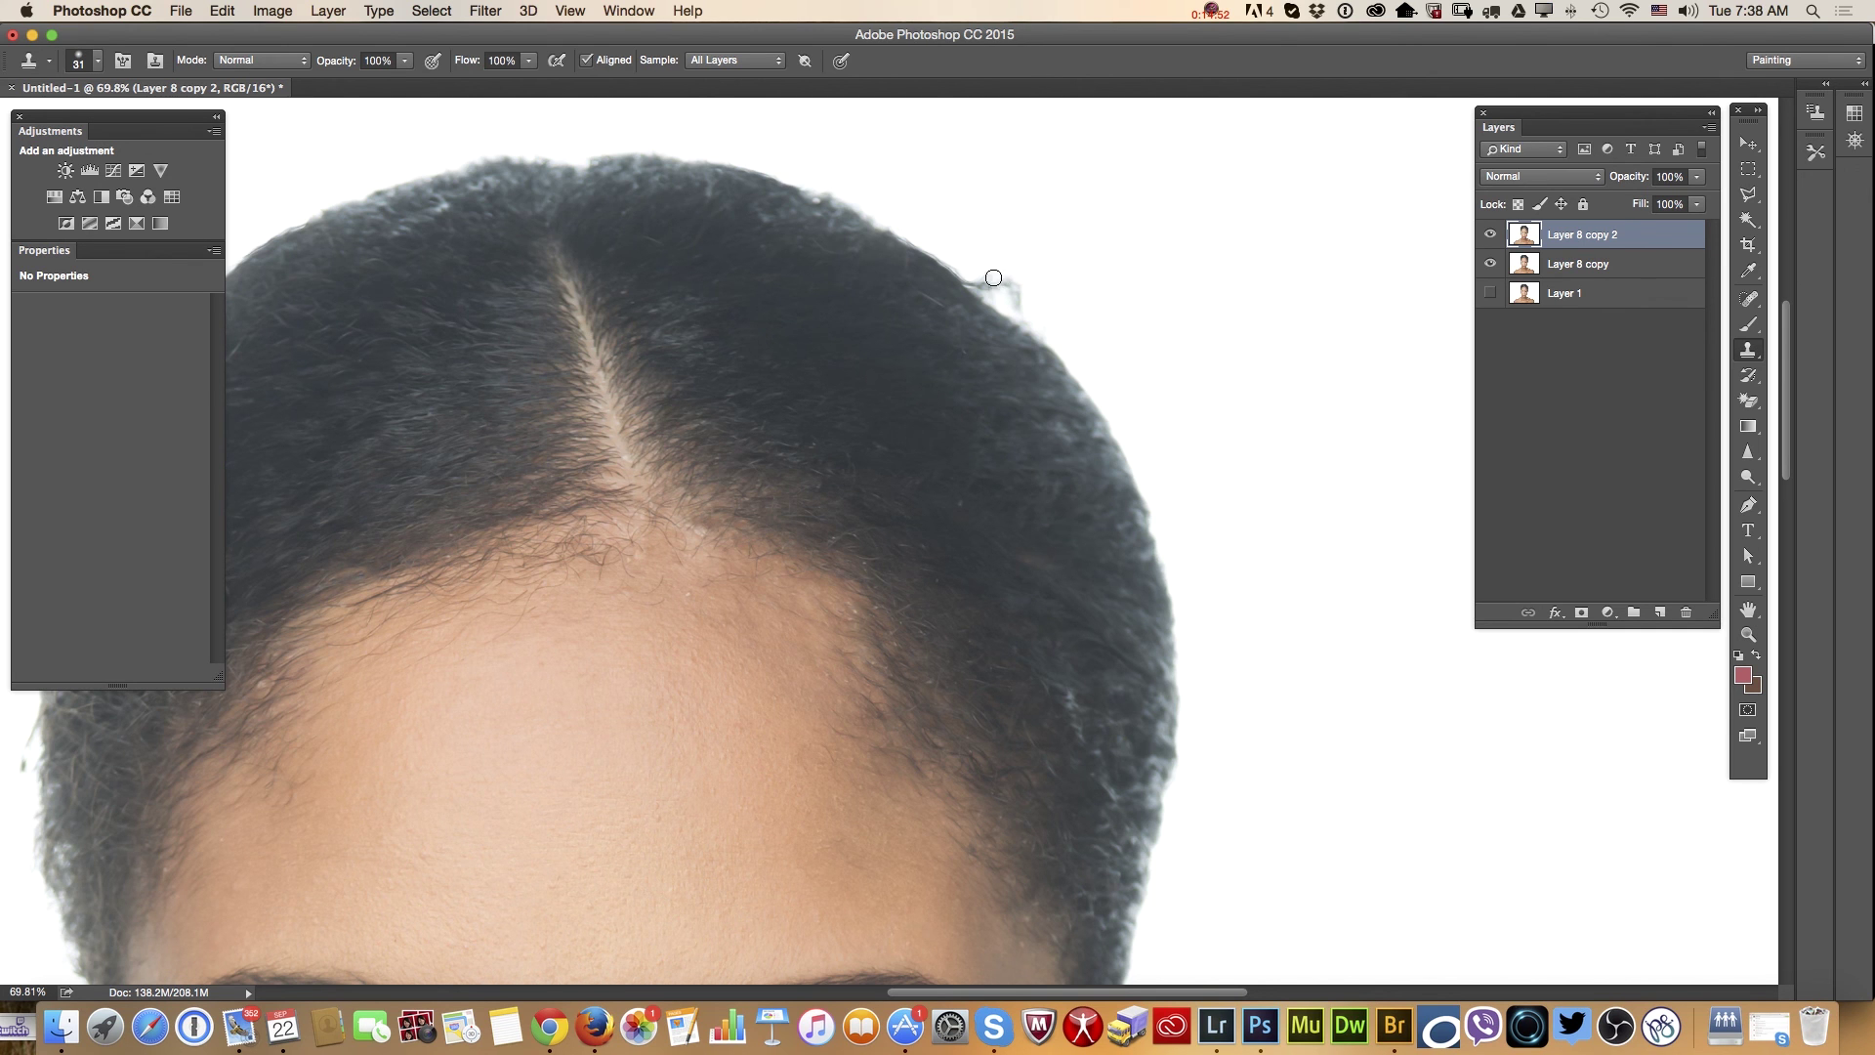
{"action": "left_click", "coordinate": [1040, 263], "text": "alt"}
{"action": "left_click_drag", "start_coordinate": [1016, 298], "coordinate": [1008, 277]}
{"action": "left_click_drag", "start_coordinate": [1200, 994], "coordinate": [1110, 993]}
{"action": "mouse_move", "coordinate": [628, 297]}
{"action": "left_mouse_down"}
{"action": "mouse_move", "coordinate": [641, 284]}
{"action": "mouse_move", "coordinate": [601, 342]}
{"action": "left_mouse_up"}
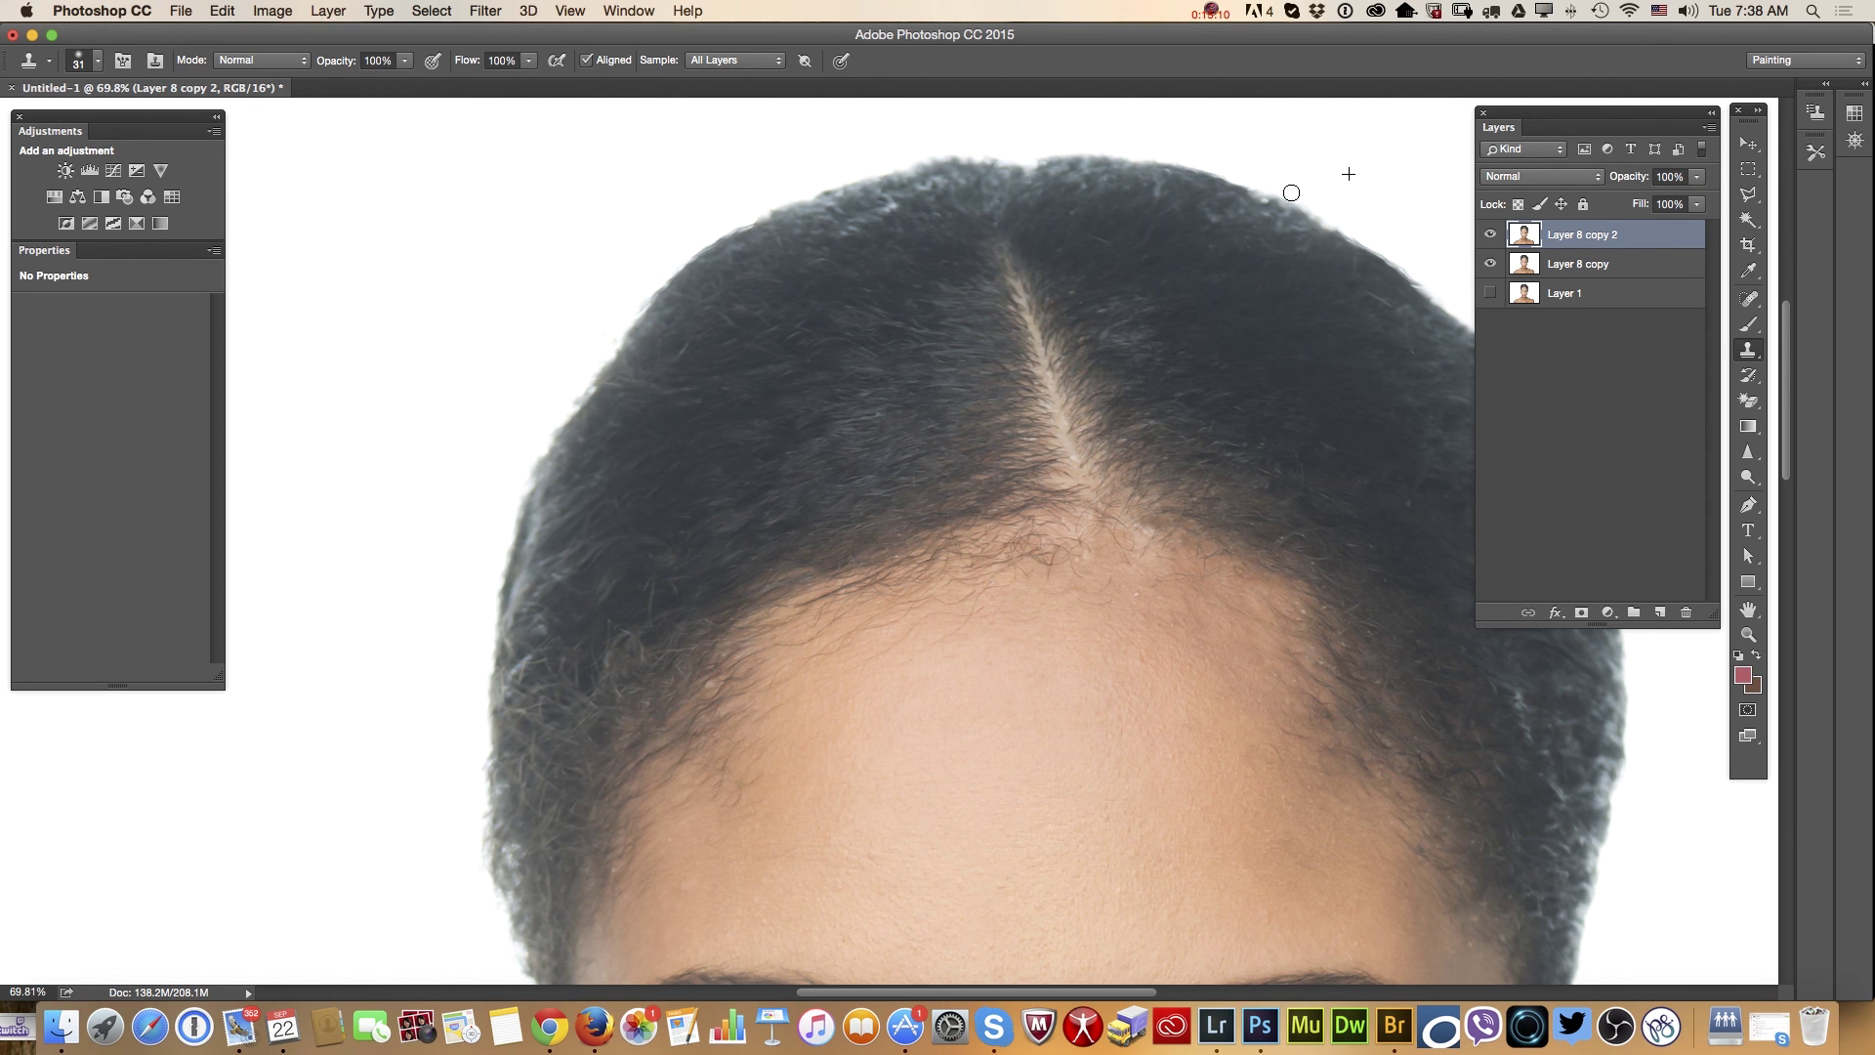
Compare the whole retouched portrait with the original photo on Layer 1
{"action": "left_click", "coordinate": [1749, 634]}
{"action": "left_click_drag", "start_coordinate": [1237, 763], "coordinate": [1215, 782]}
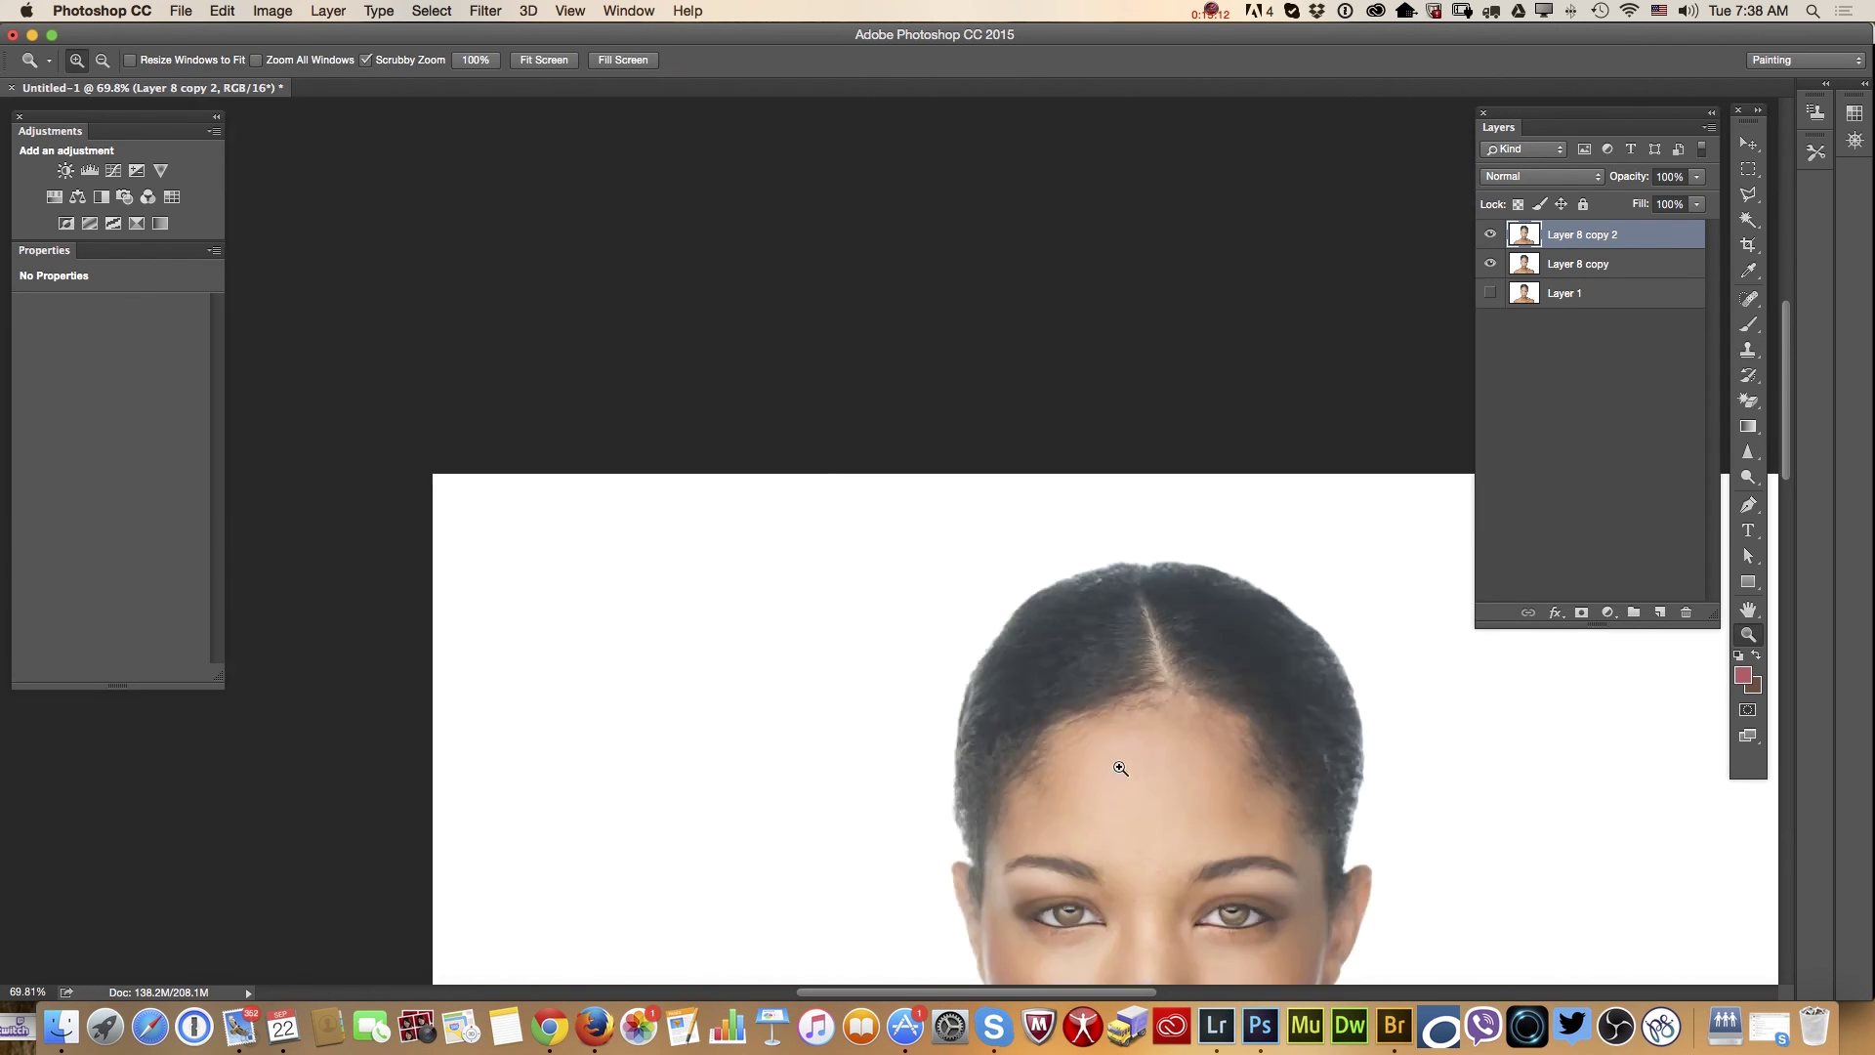
{"action": "left_click", "coordinate": [1491, 236]}
{"action": "left_click", "coordinate": [1490, 236]}
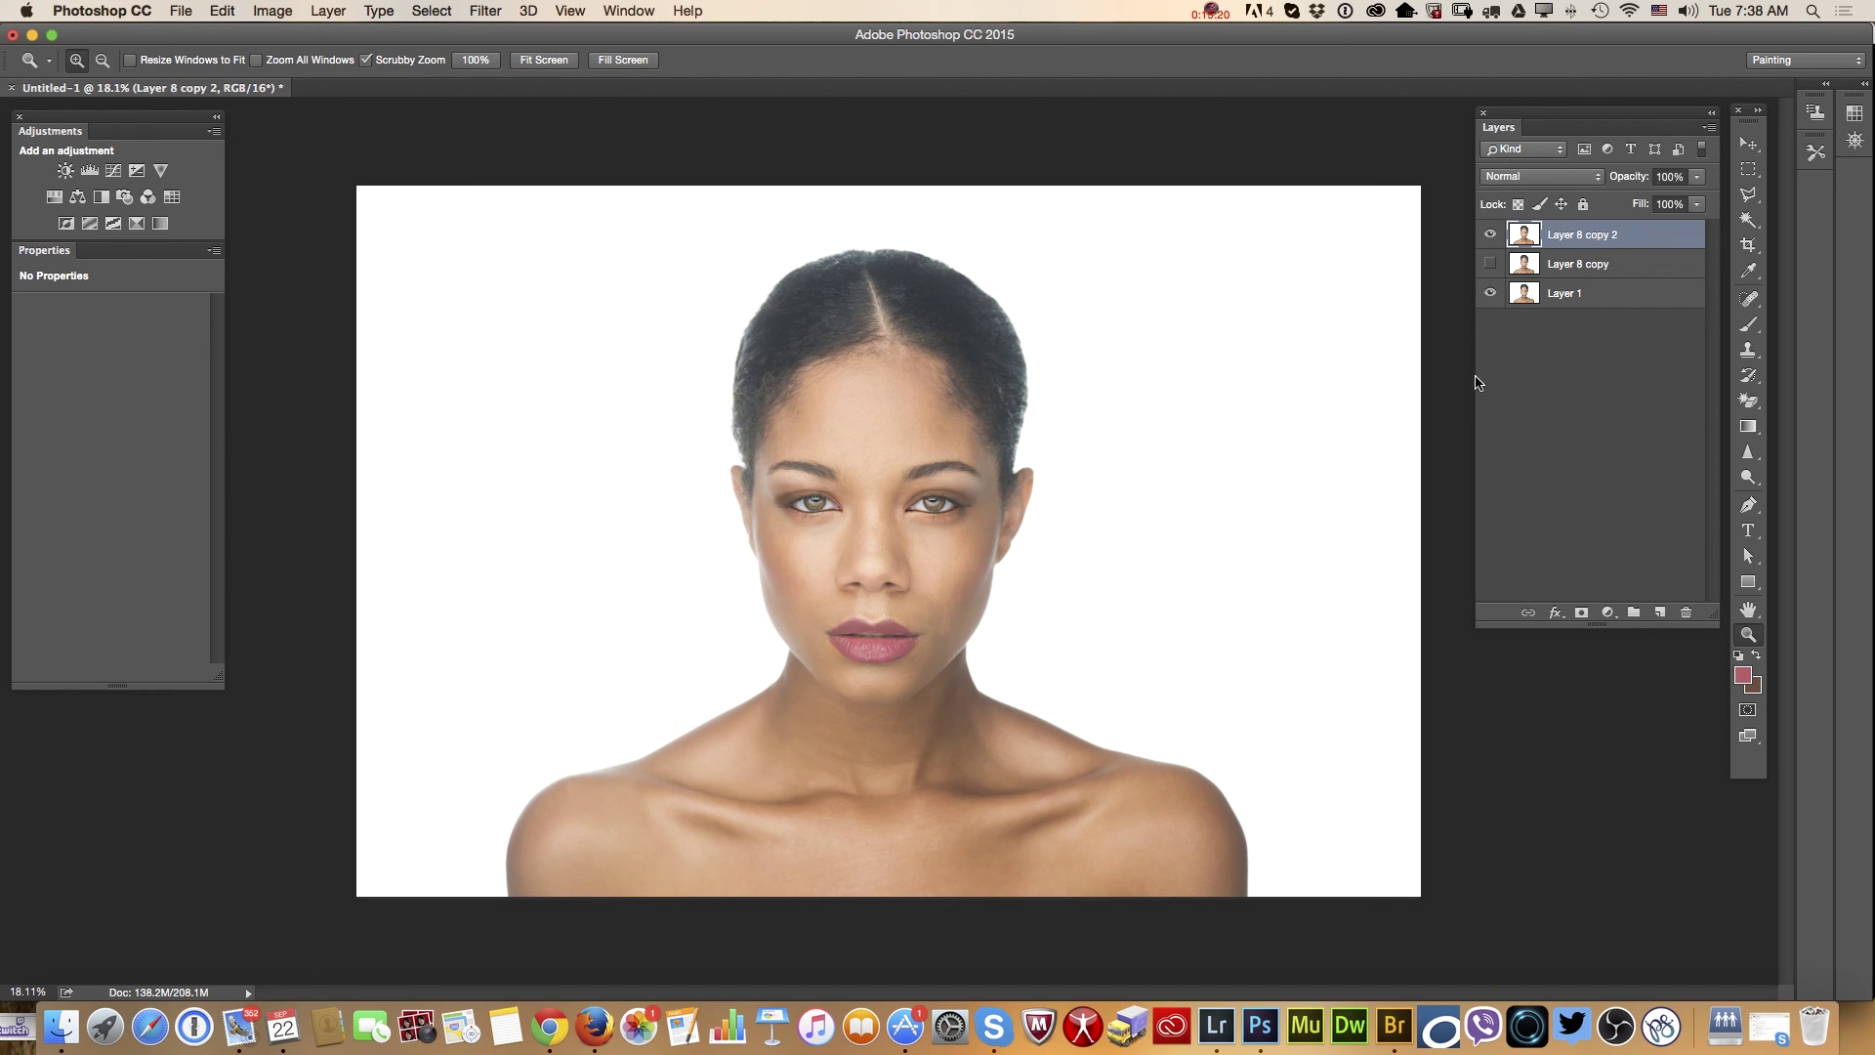